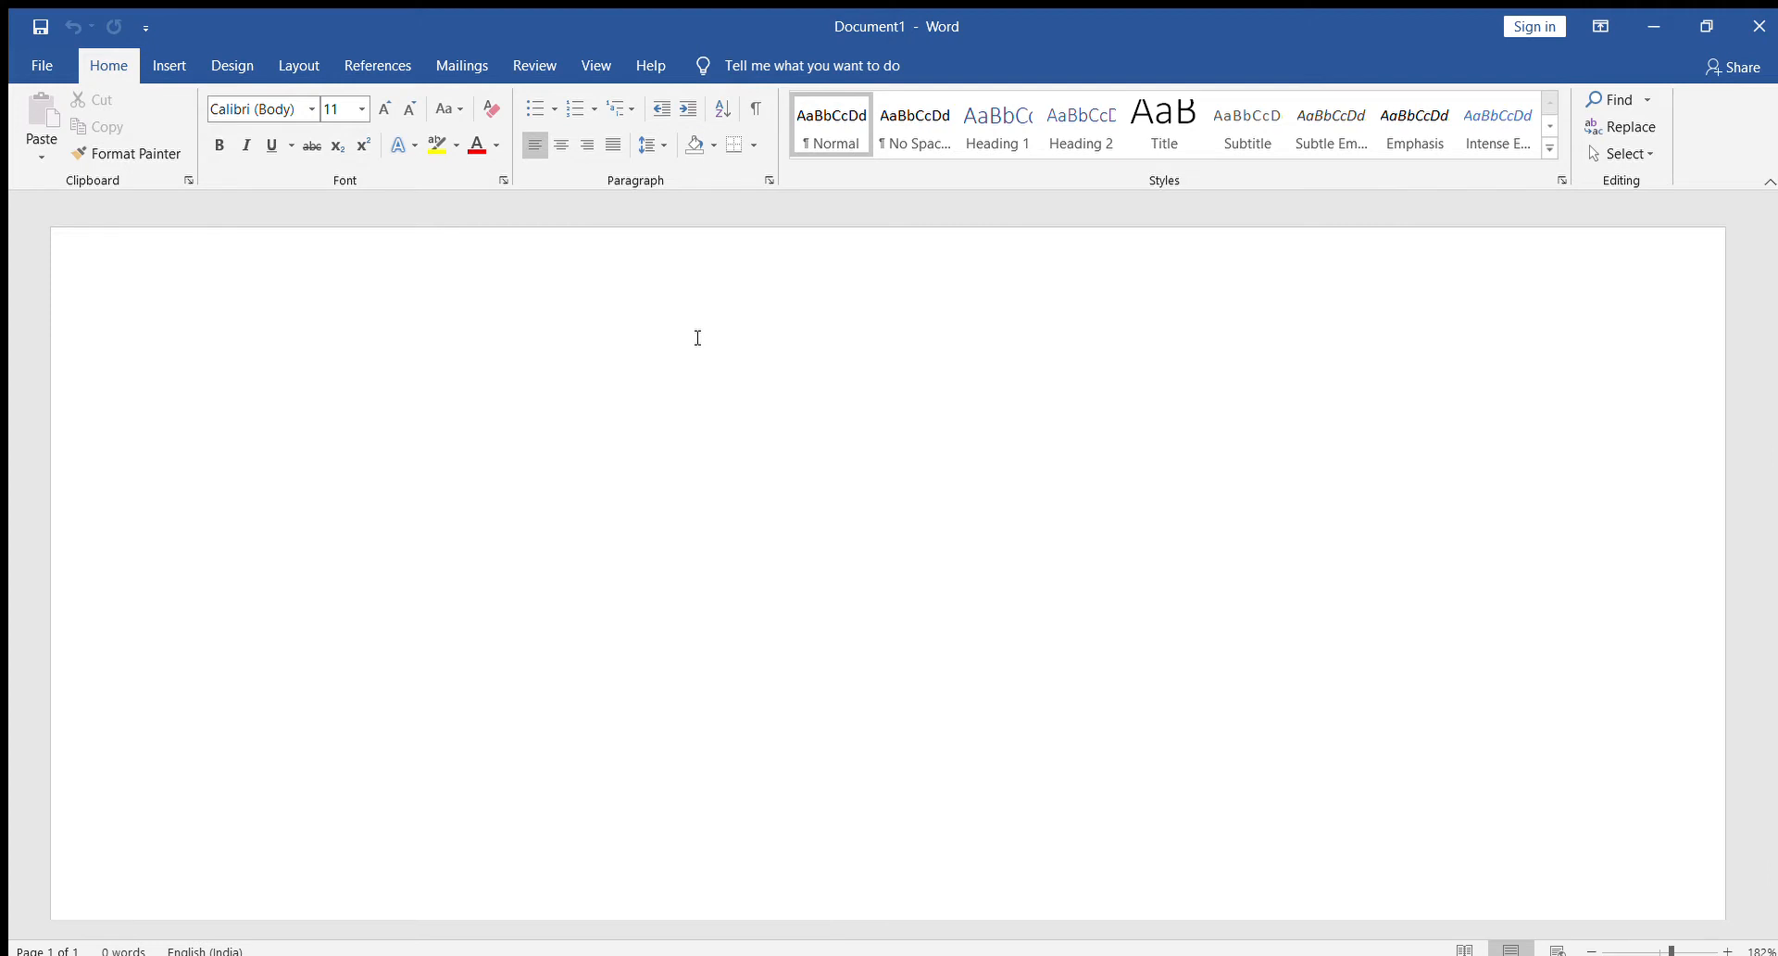
Start a numbered list with "Bullets & Numbering" as its first item, without a leading dot or space
text(1. .)
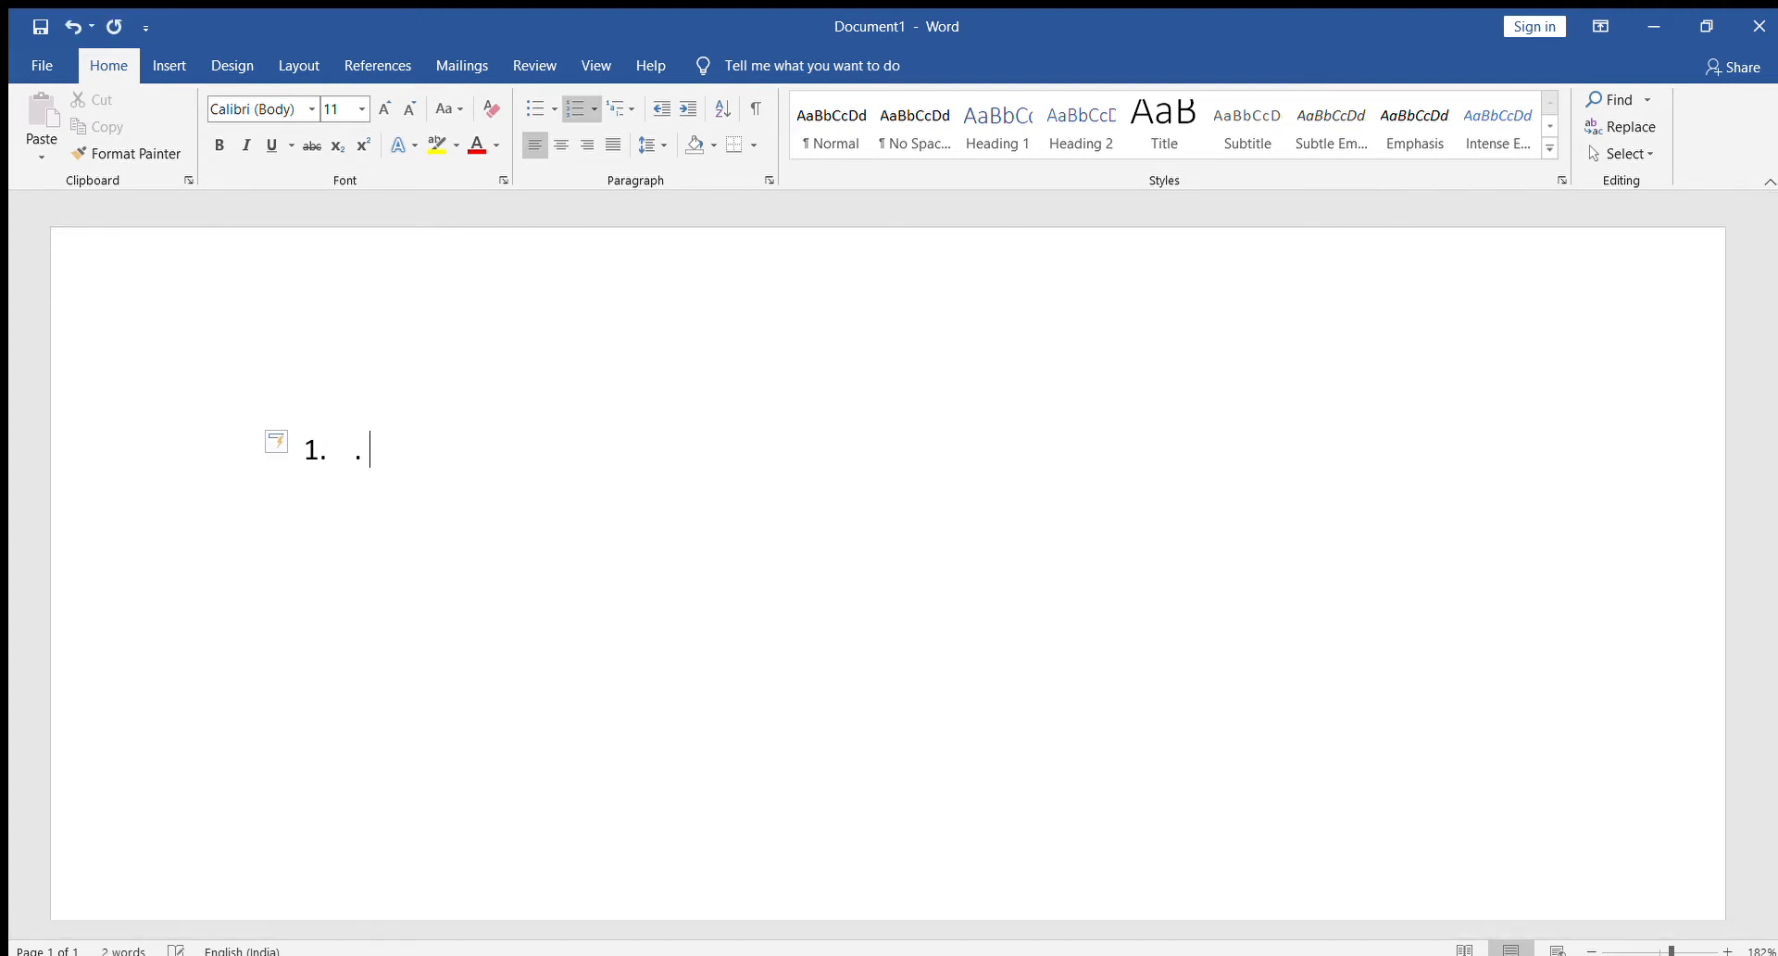
text( Bullets & Numeb)
key(BackSpace)
key(BackSpace)
text(bering)
key(Return)
key(Delete)
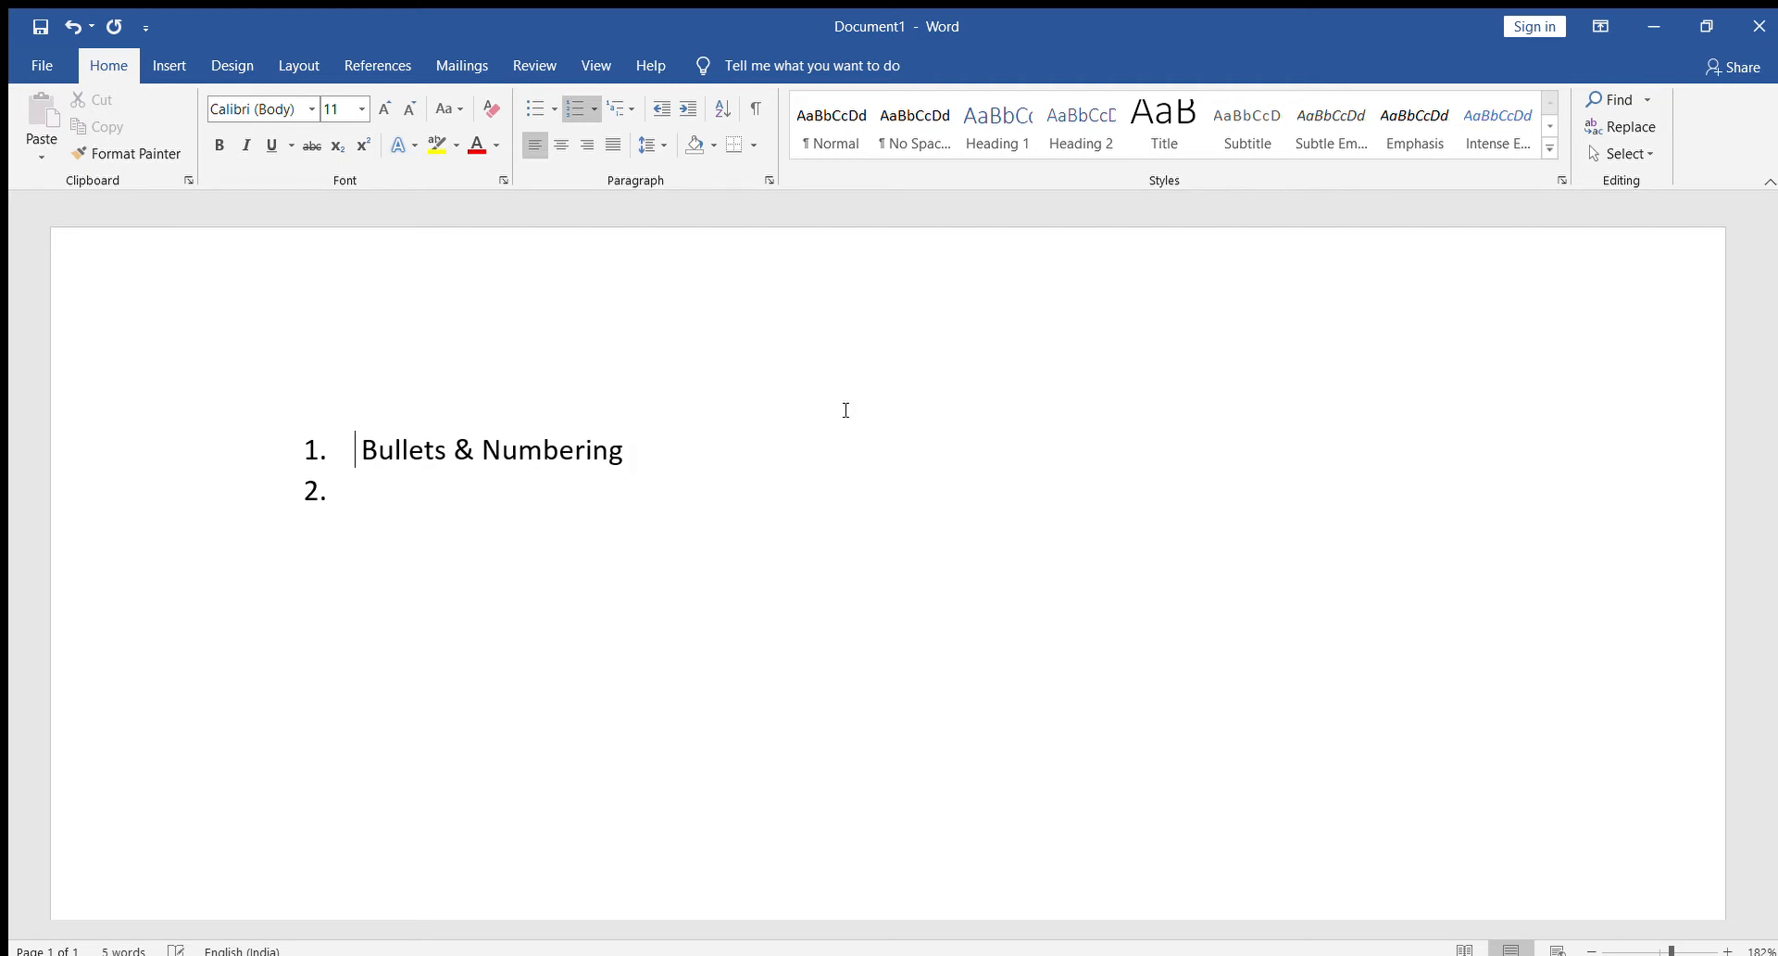
key(Delete)
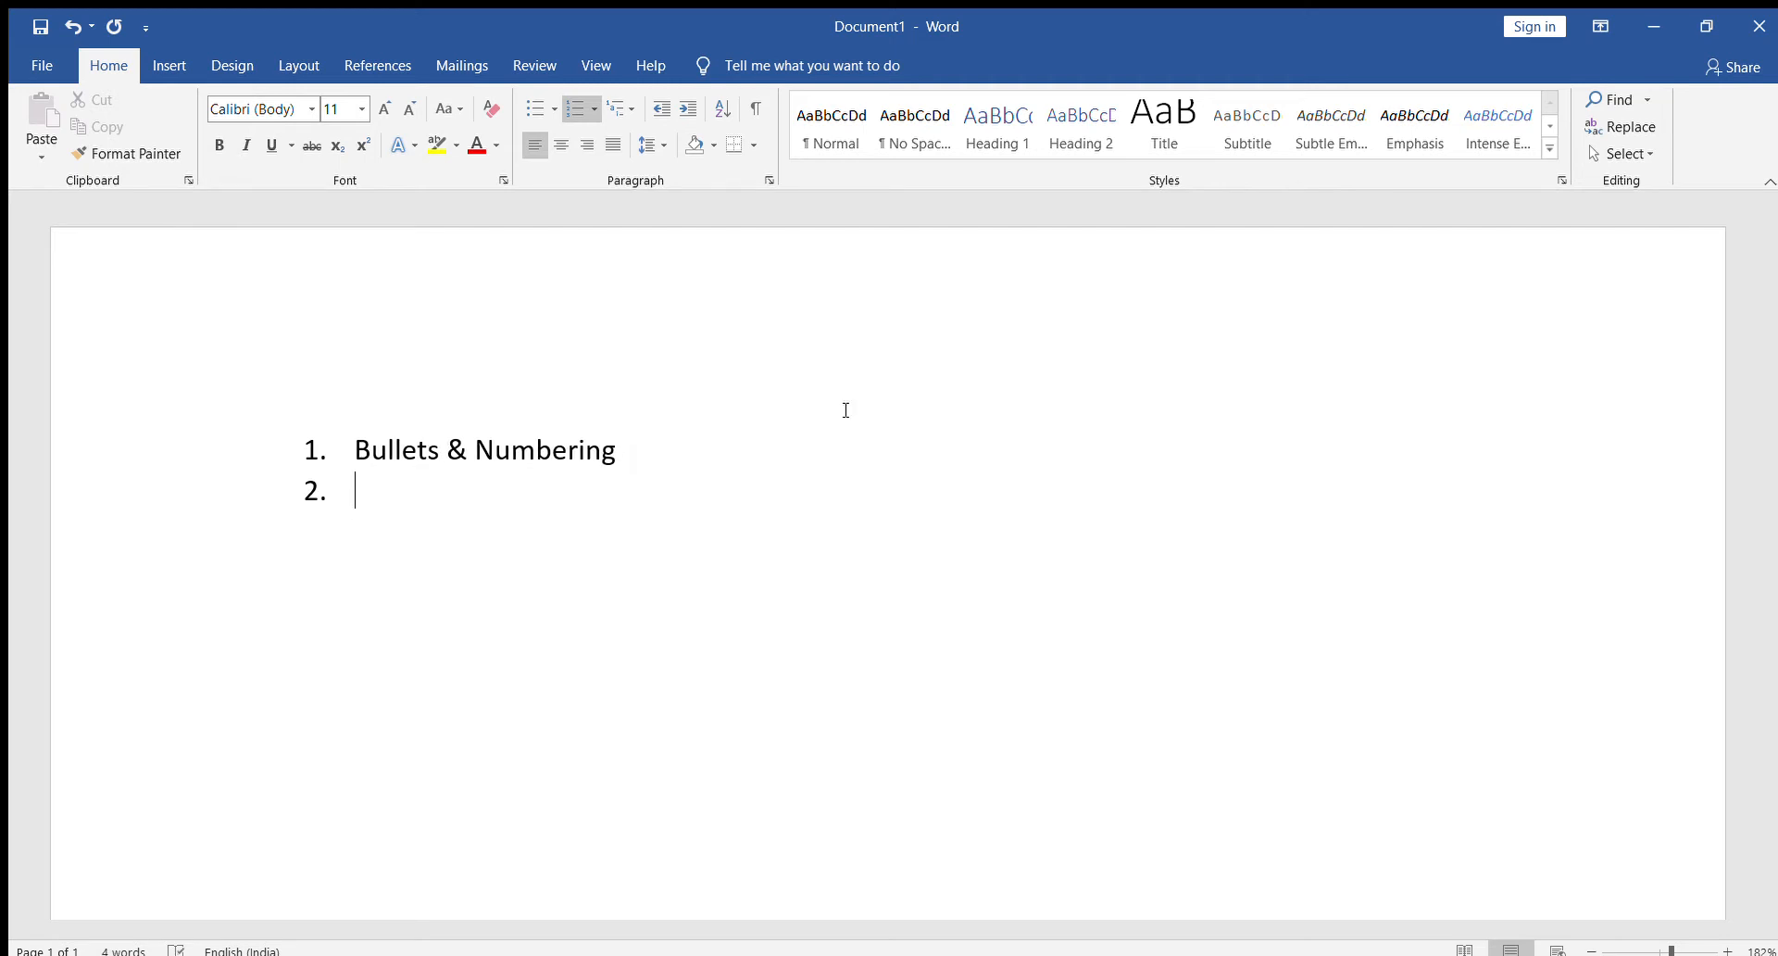
Add "Multilevel Numbering" and "Borders & Shading" as the second and third items of the numbered list
text(Multilevel Numbering)
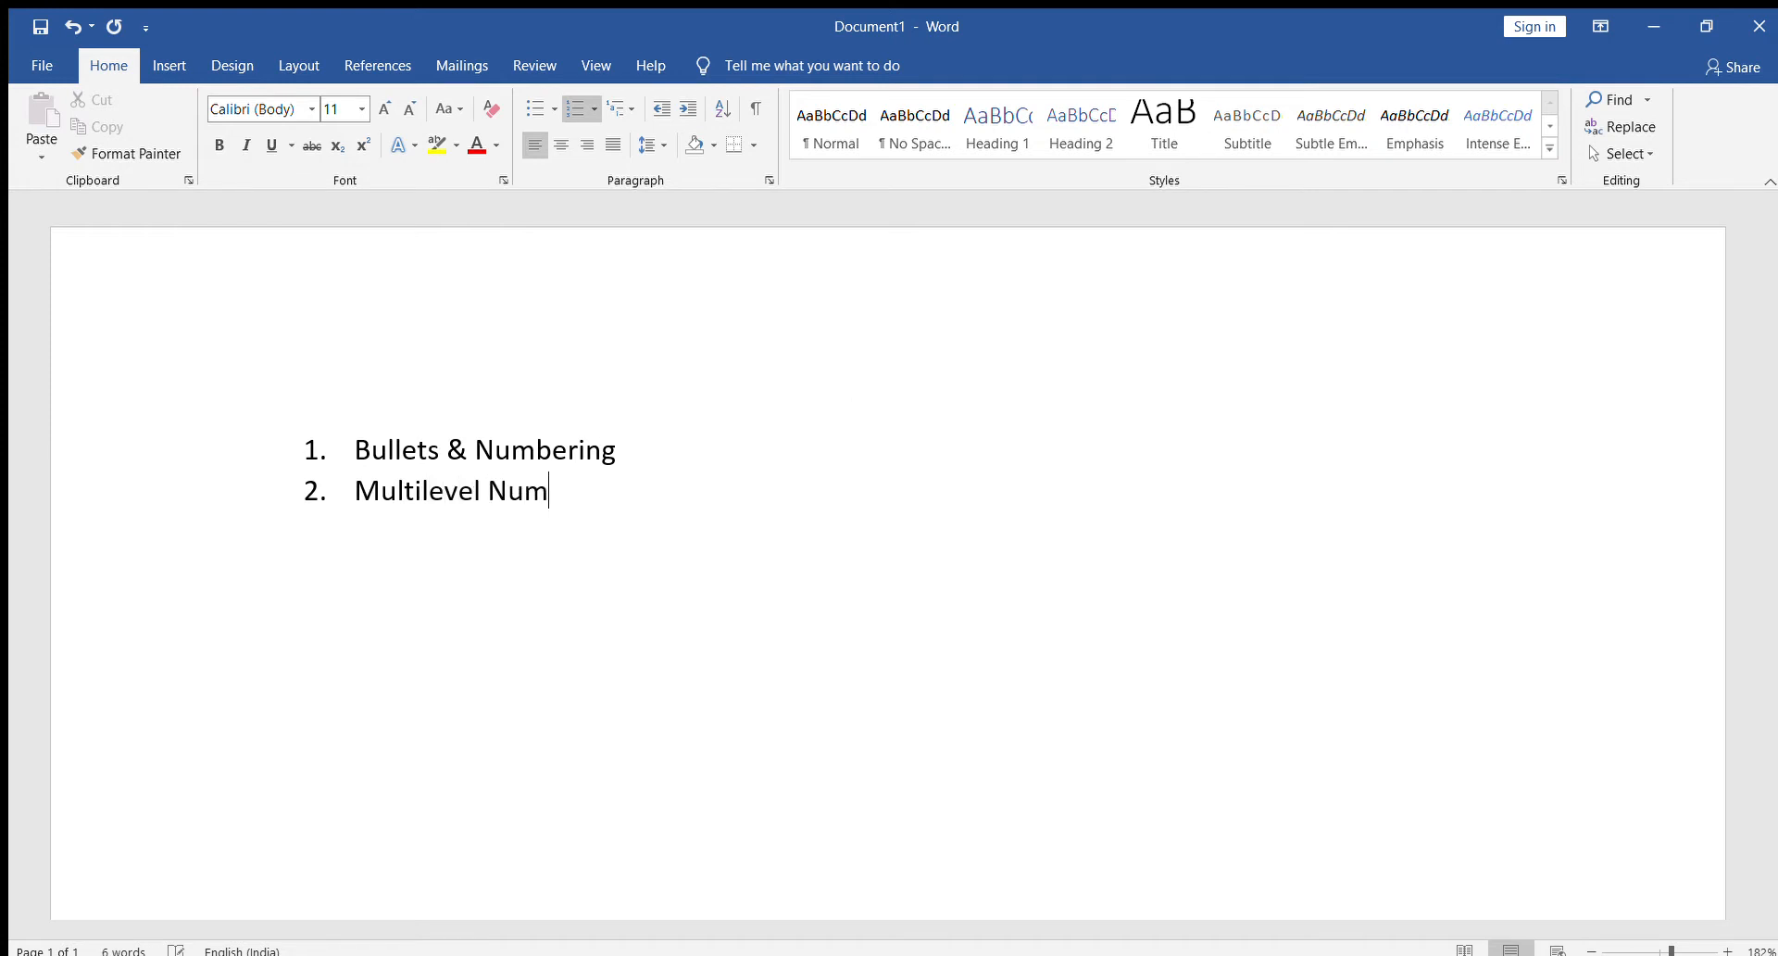
key(Return)
text(Bor)
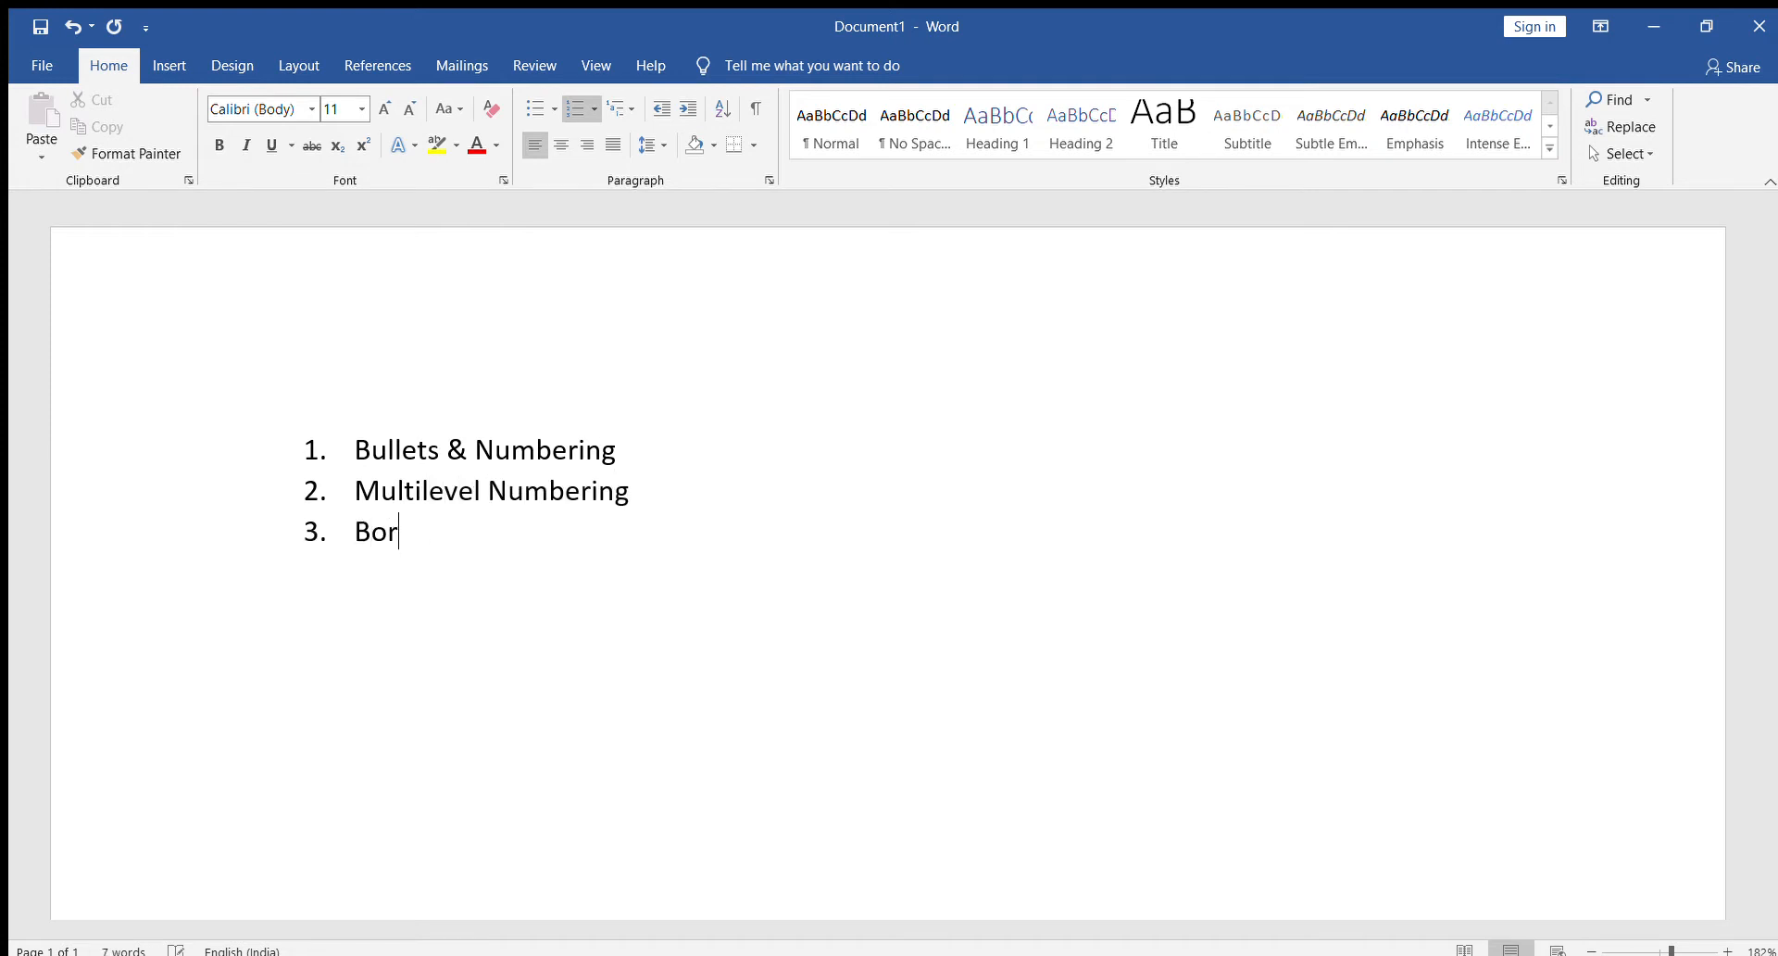
text(ders & Shading)
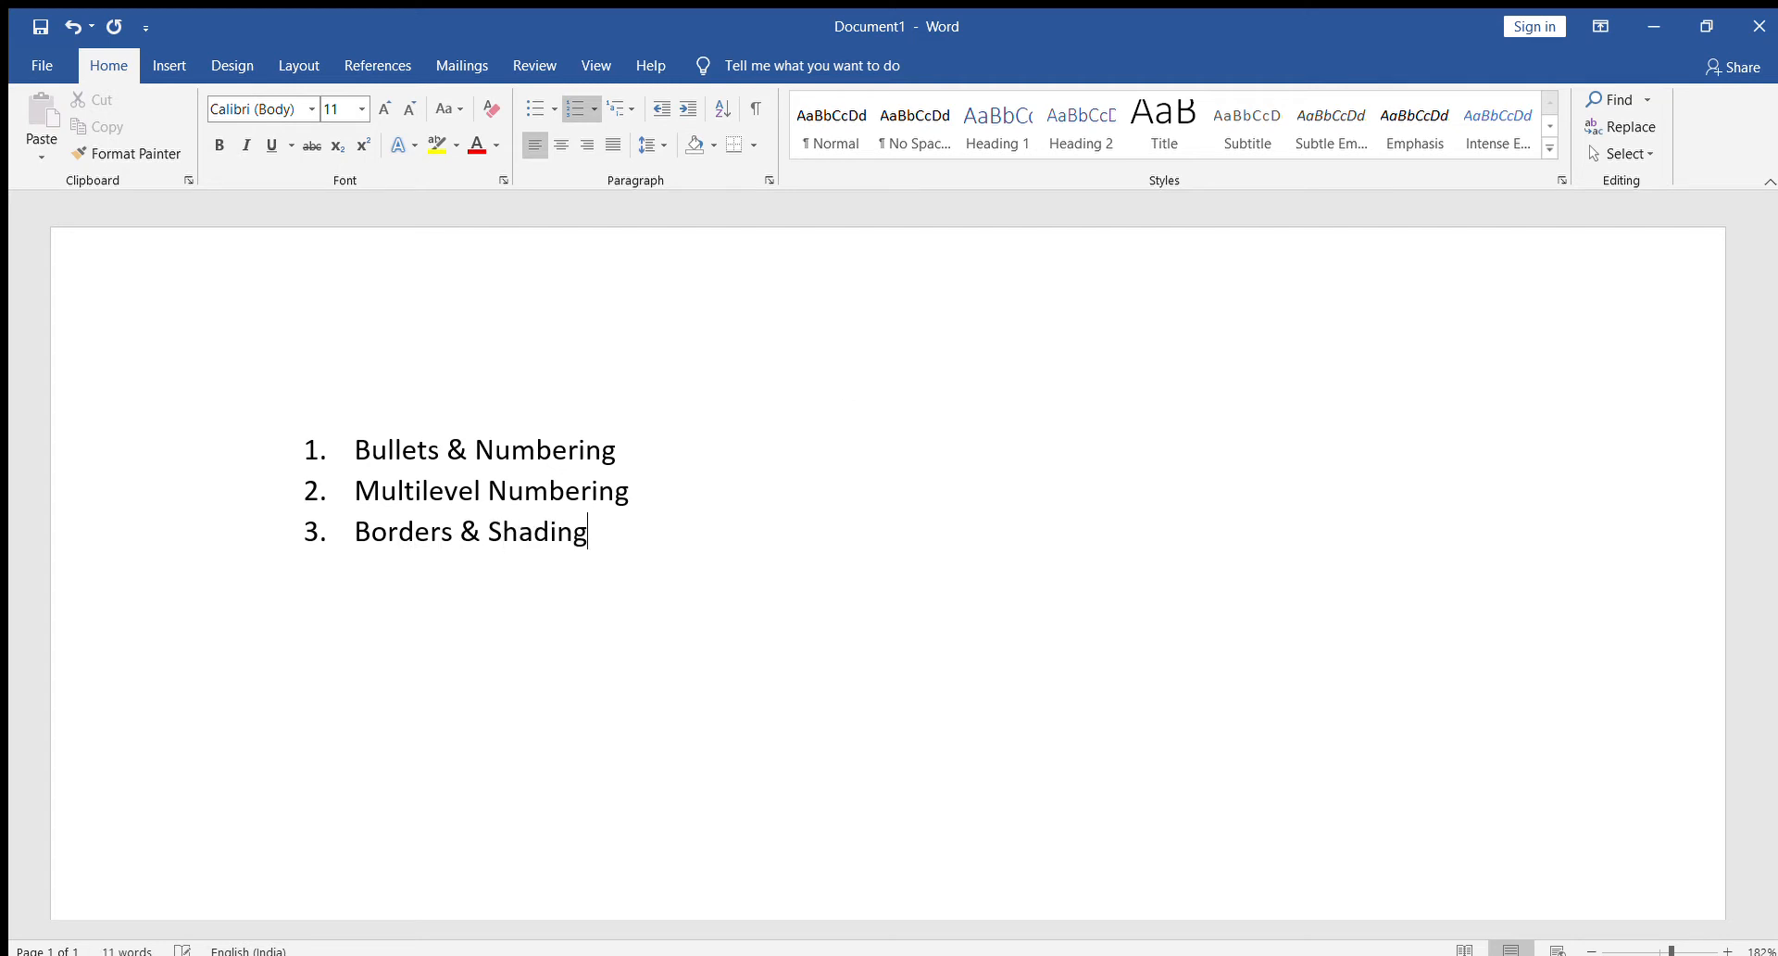
Add "Line Spacing" and "Indent (Increase / Decrease)" as the fourth and fifth items, and end the numbered list
key(Return)
text(Line Spacing)
key(Return)
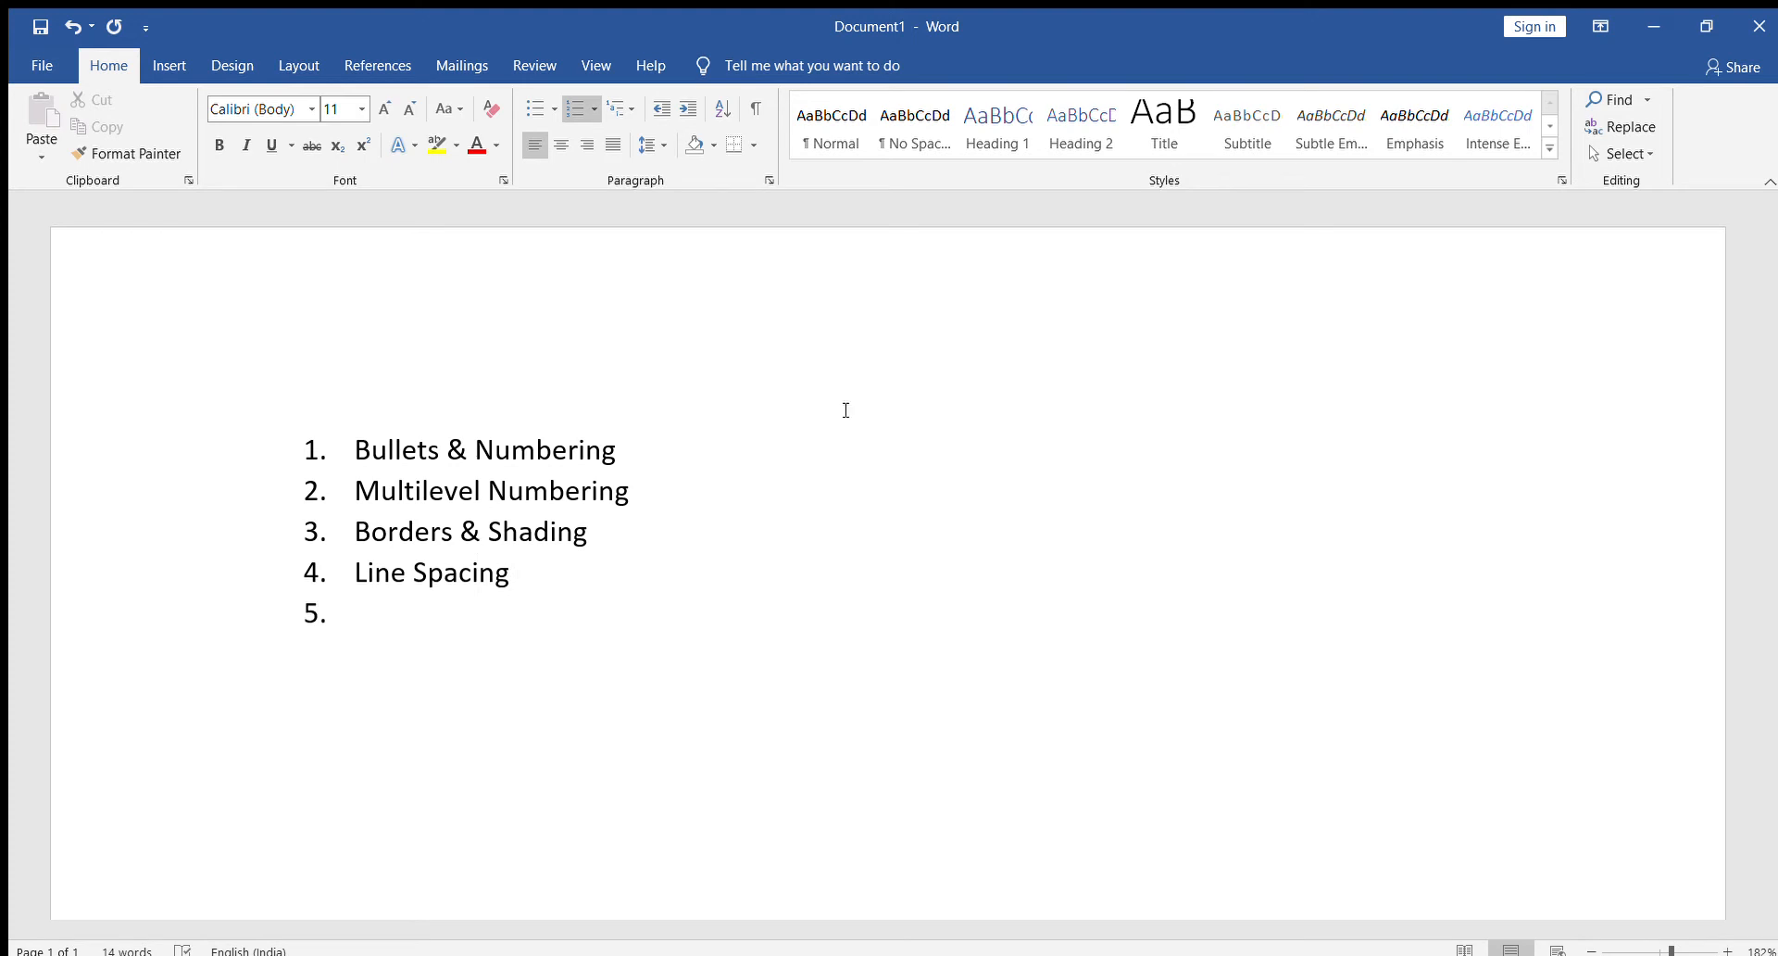
text(Indent (Increase / )
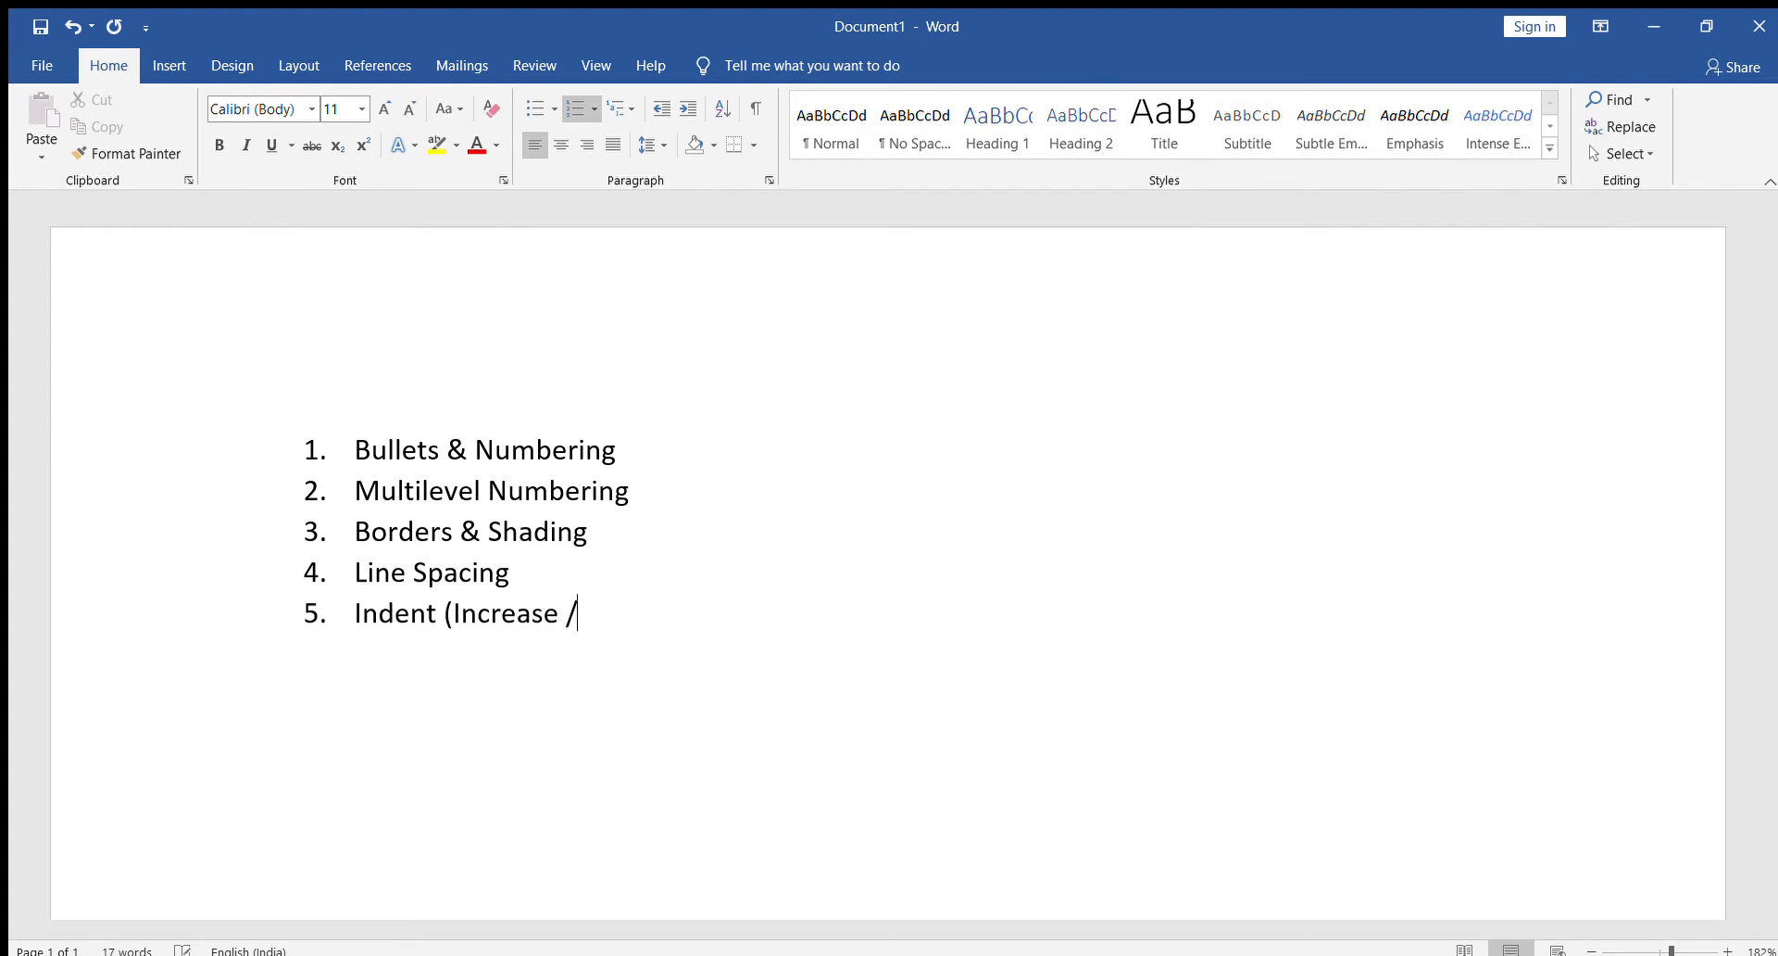
text(Decrease))
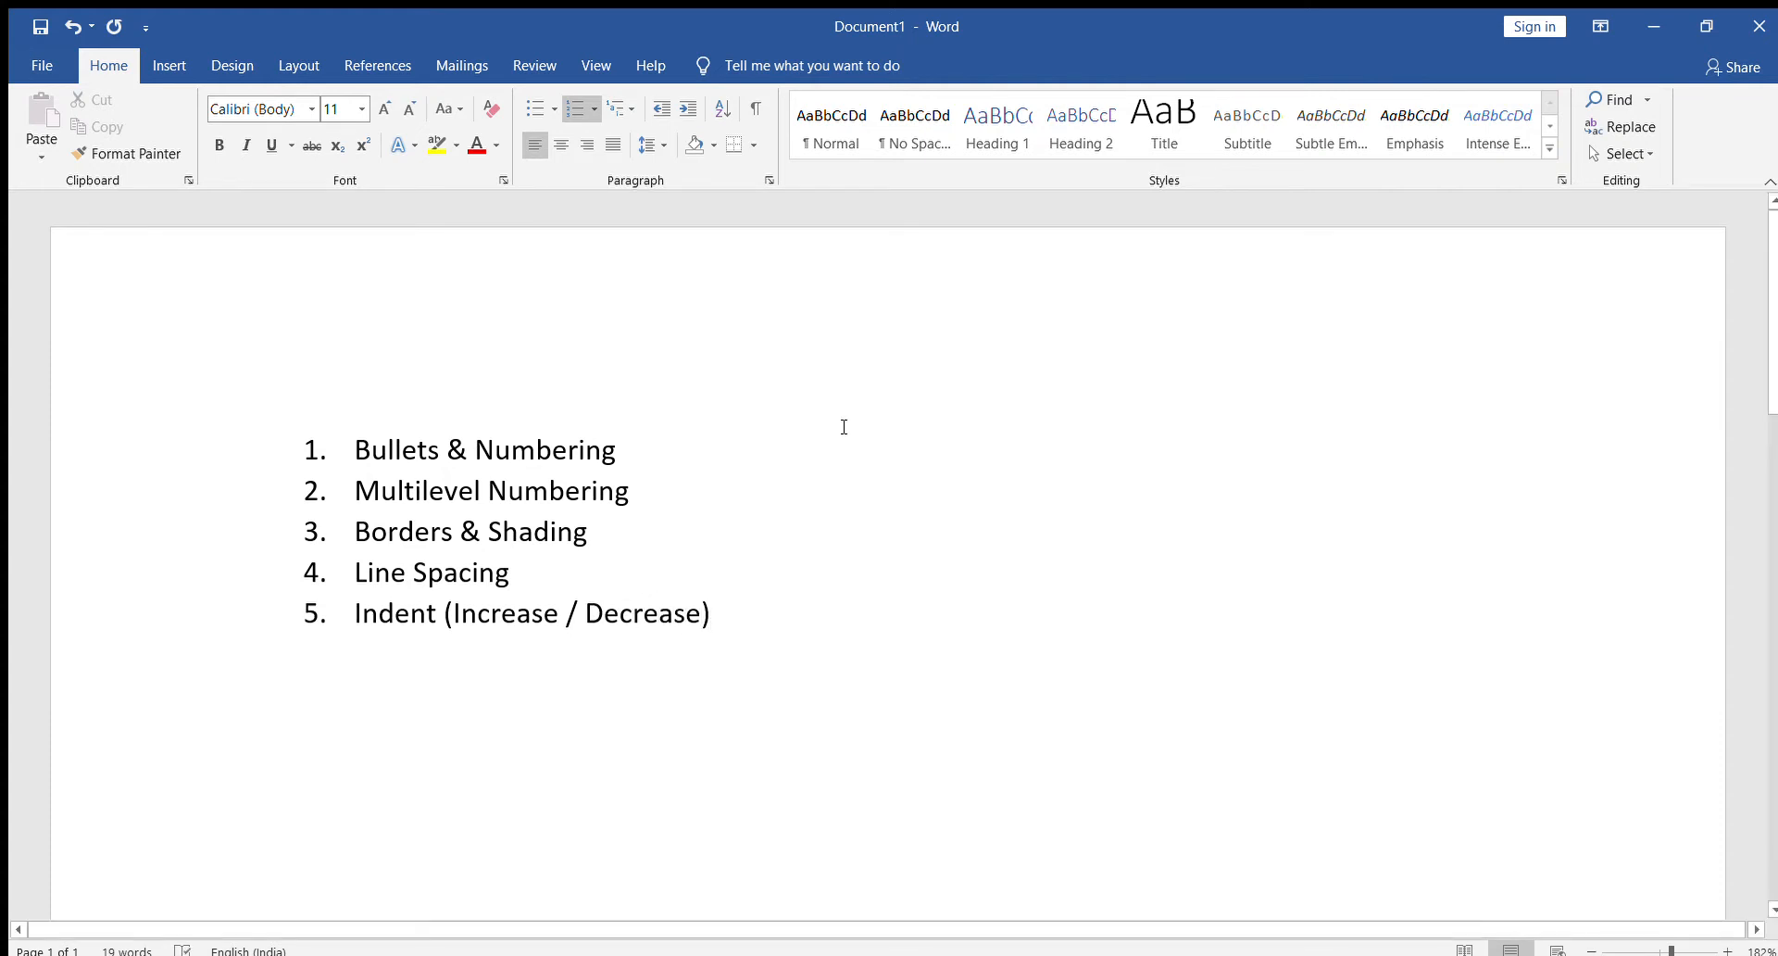
key(Return)
key(Return)
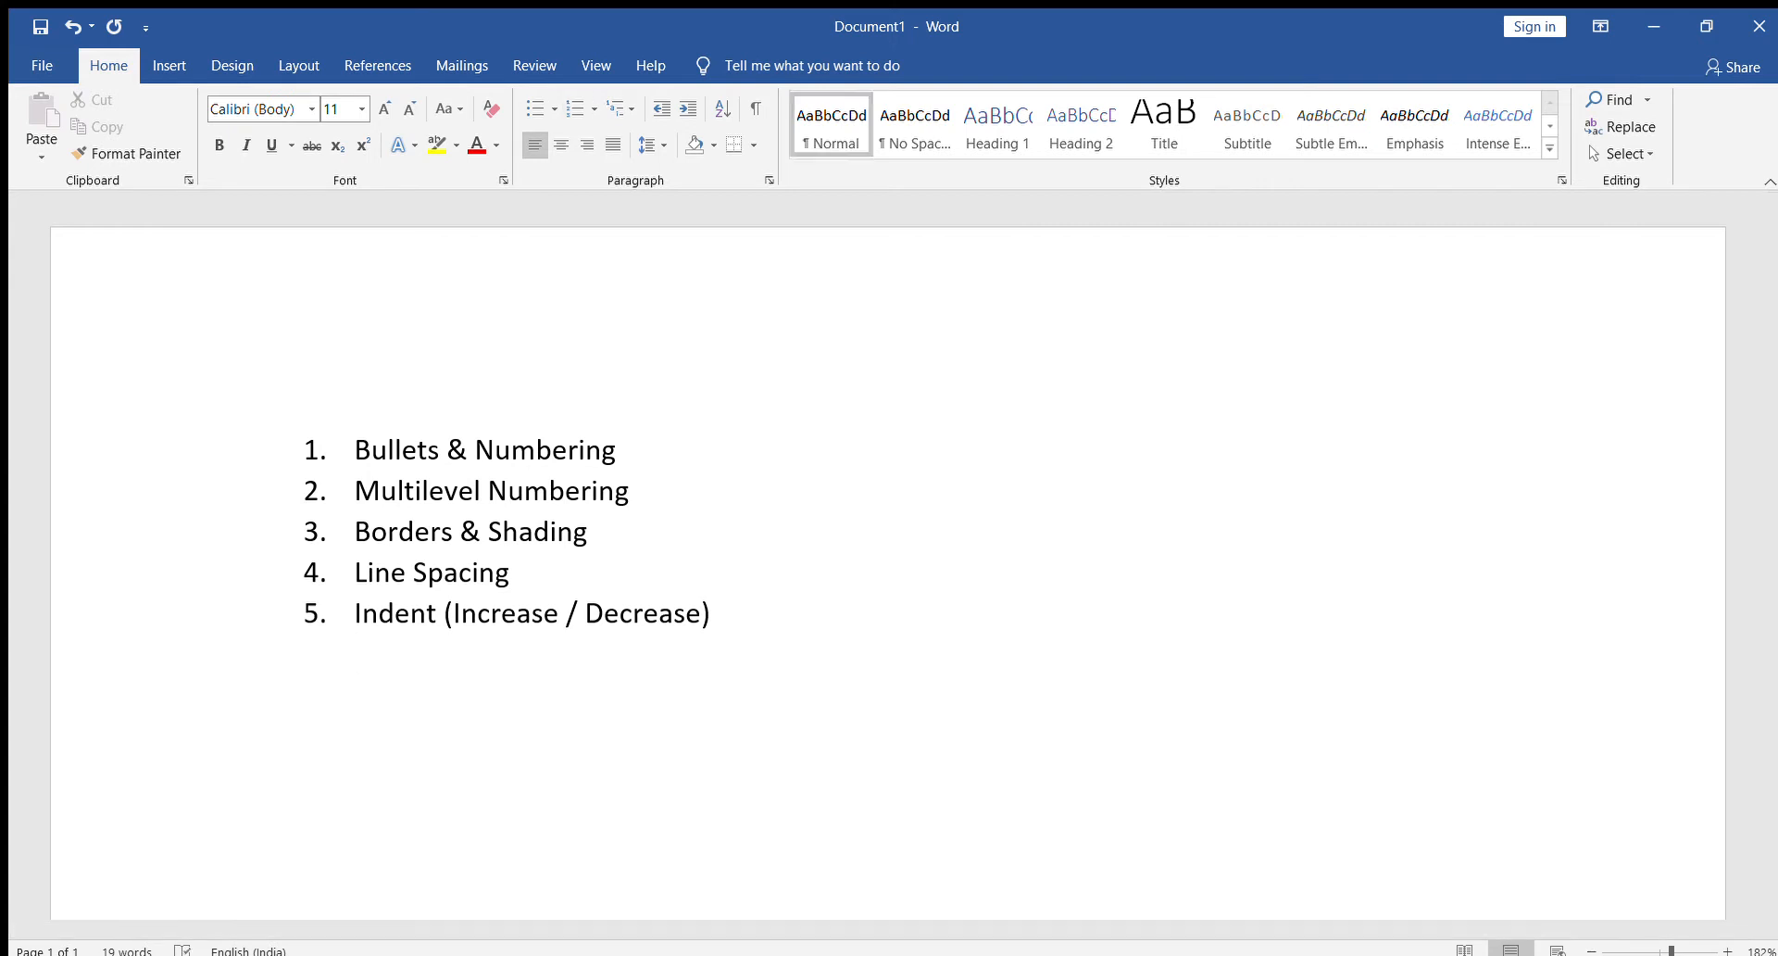
Add a divider row of asterisks across the page below the list, keeping the asterisks as plain text
text(*****************************************)
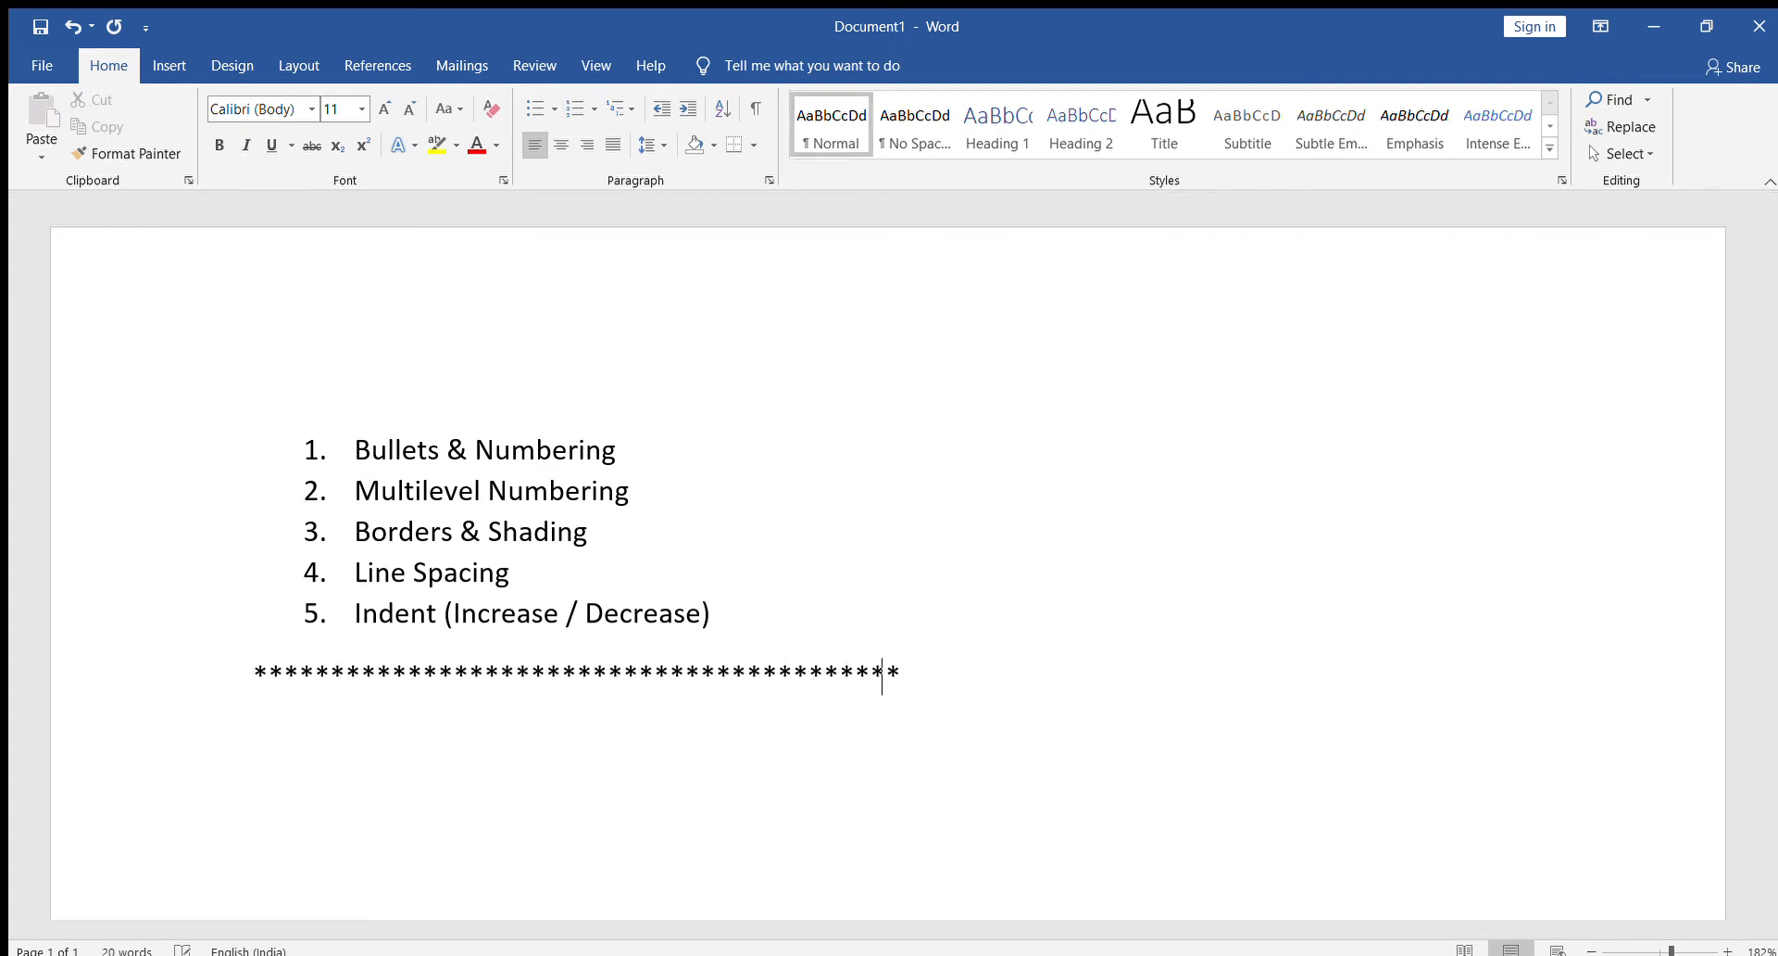
text(**********************************)
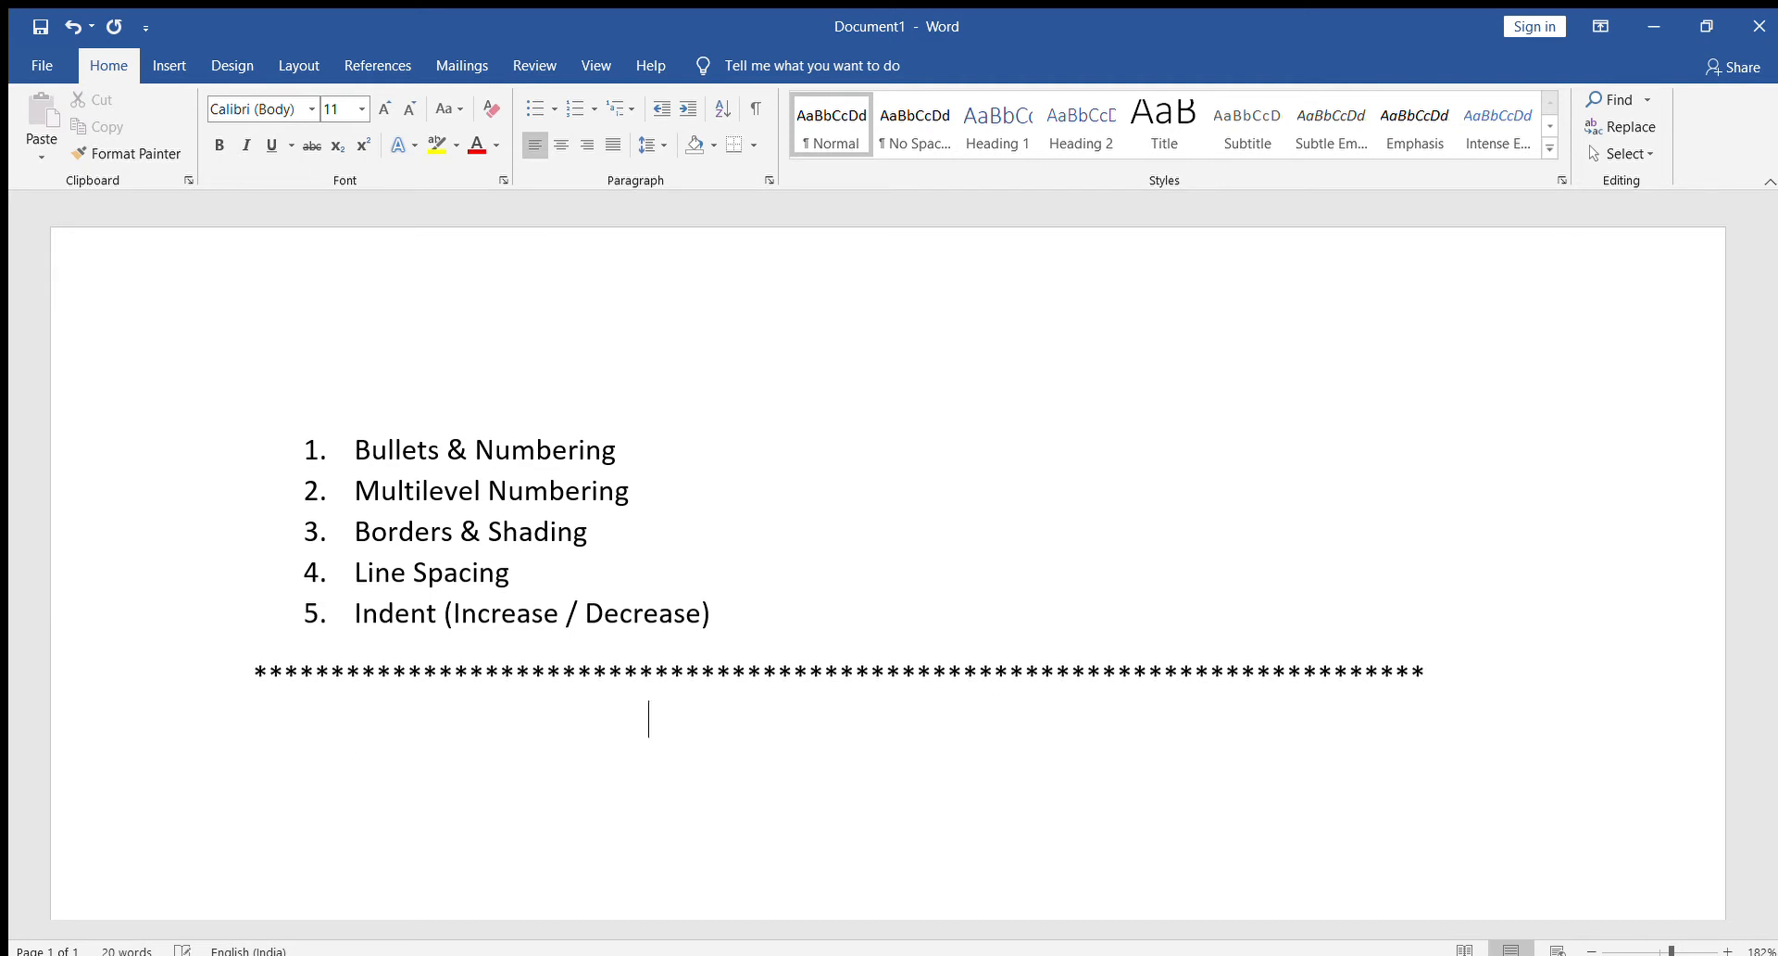
key(Return)
key(ctrl+z)
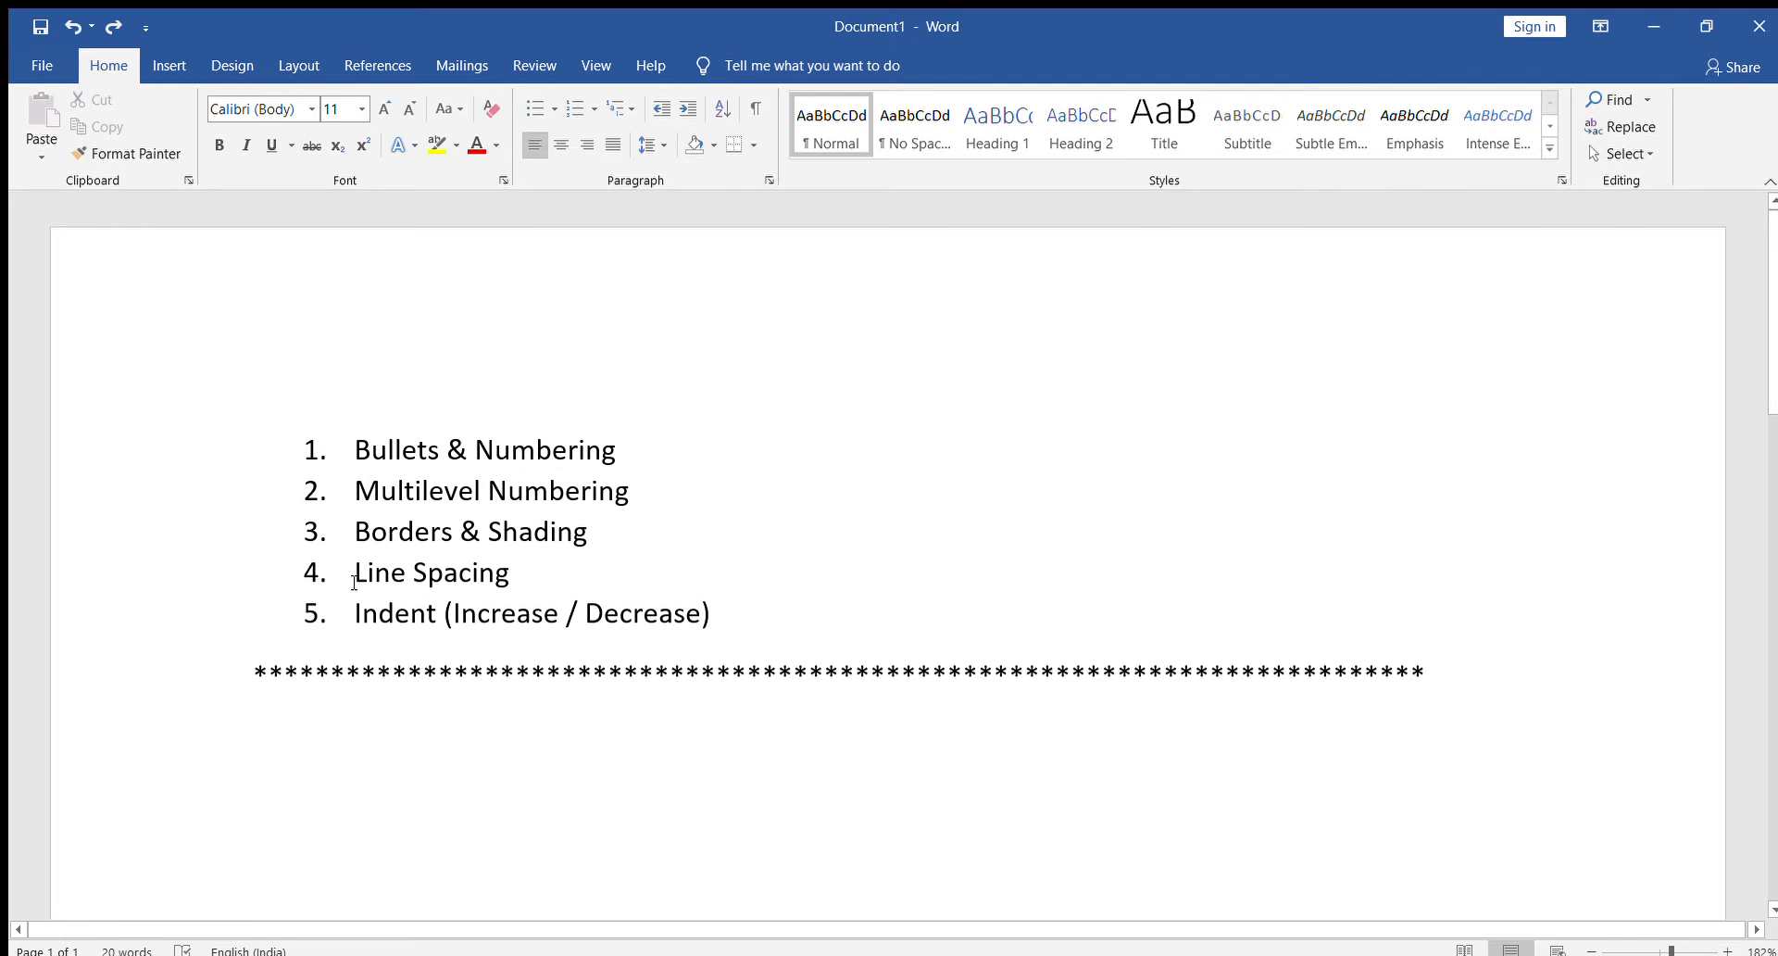
Create a numbered list below the asterisks with four sample items: Dfdf, Dfd, Df and df
text(1.)
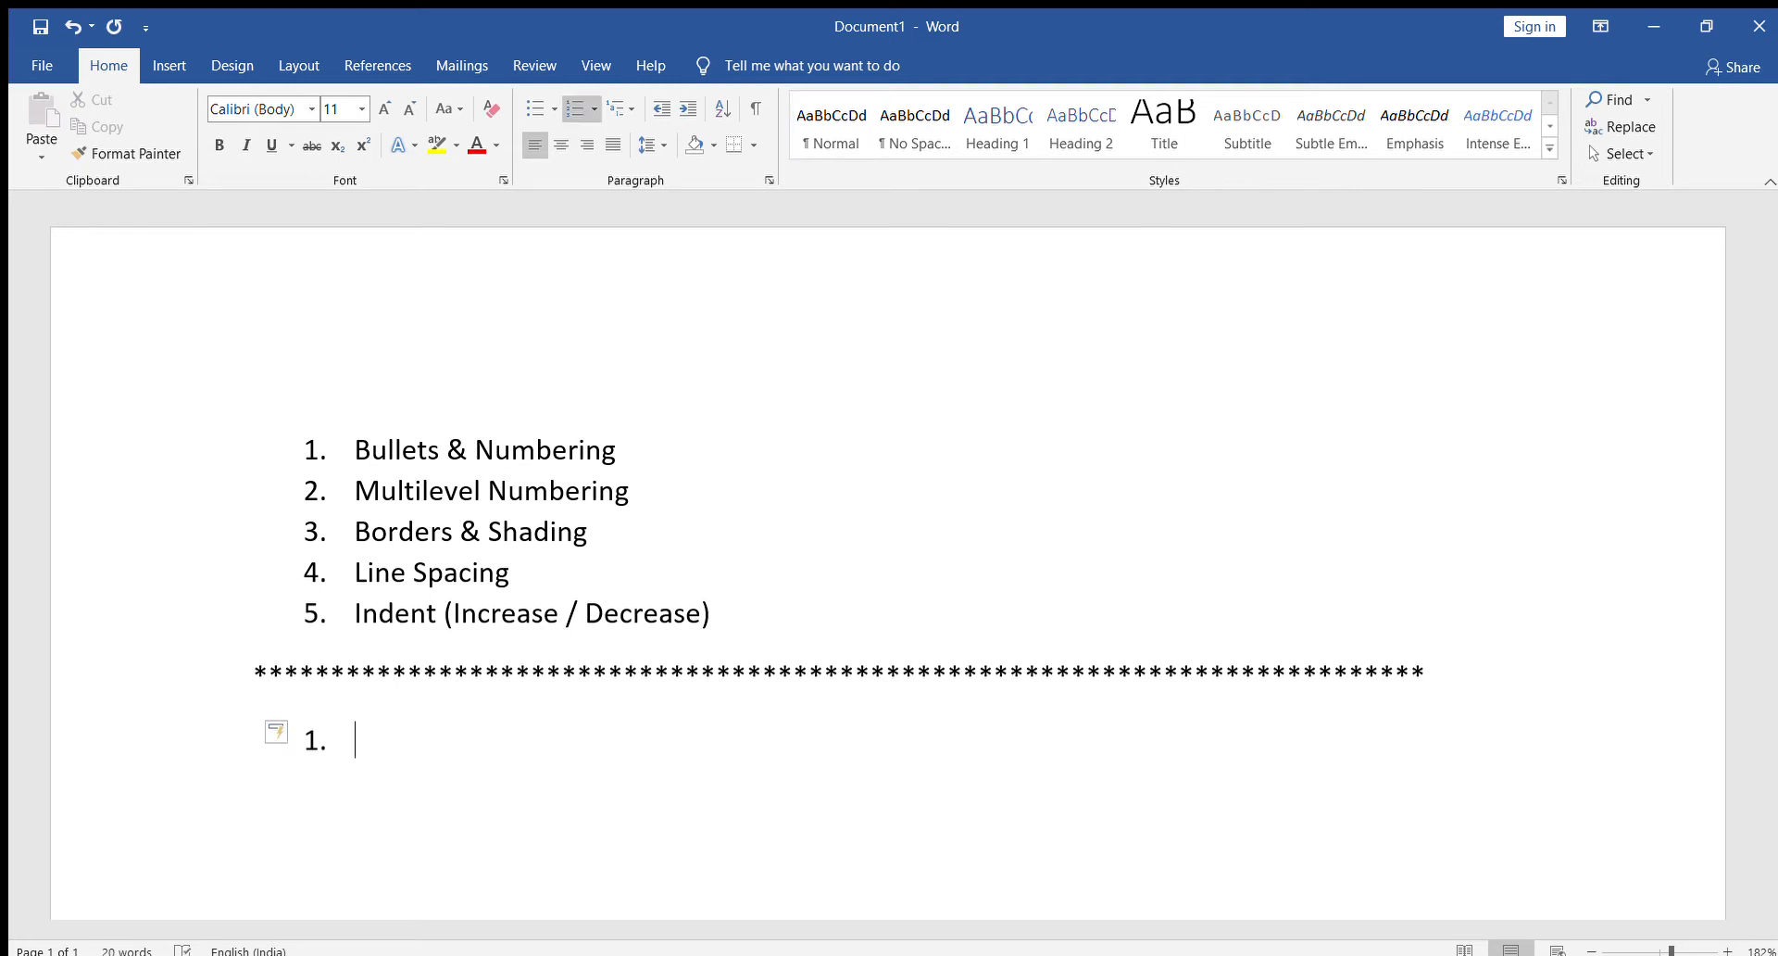
text( dfdf)
key(Return)
text(dfdf)
key(Return)
text(df)
key(Return)
text(df)
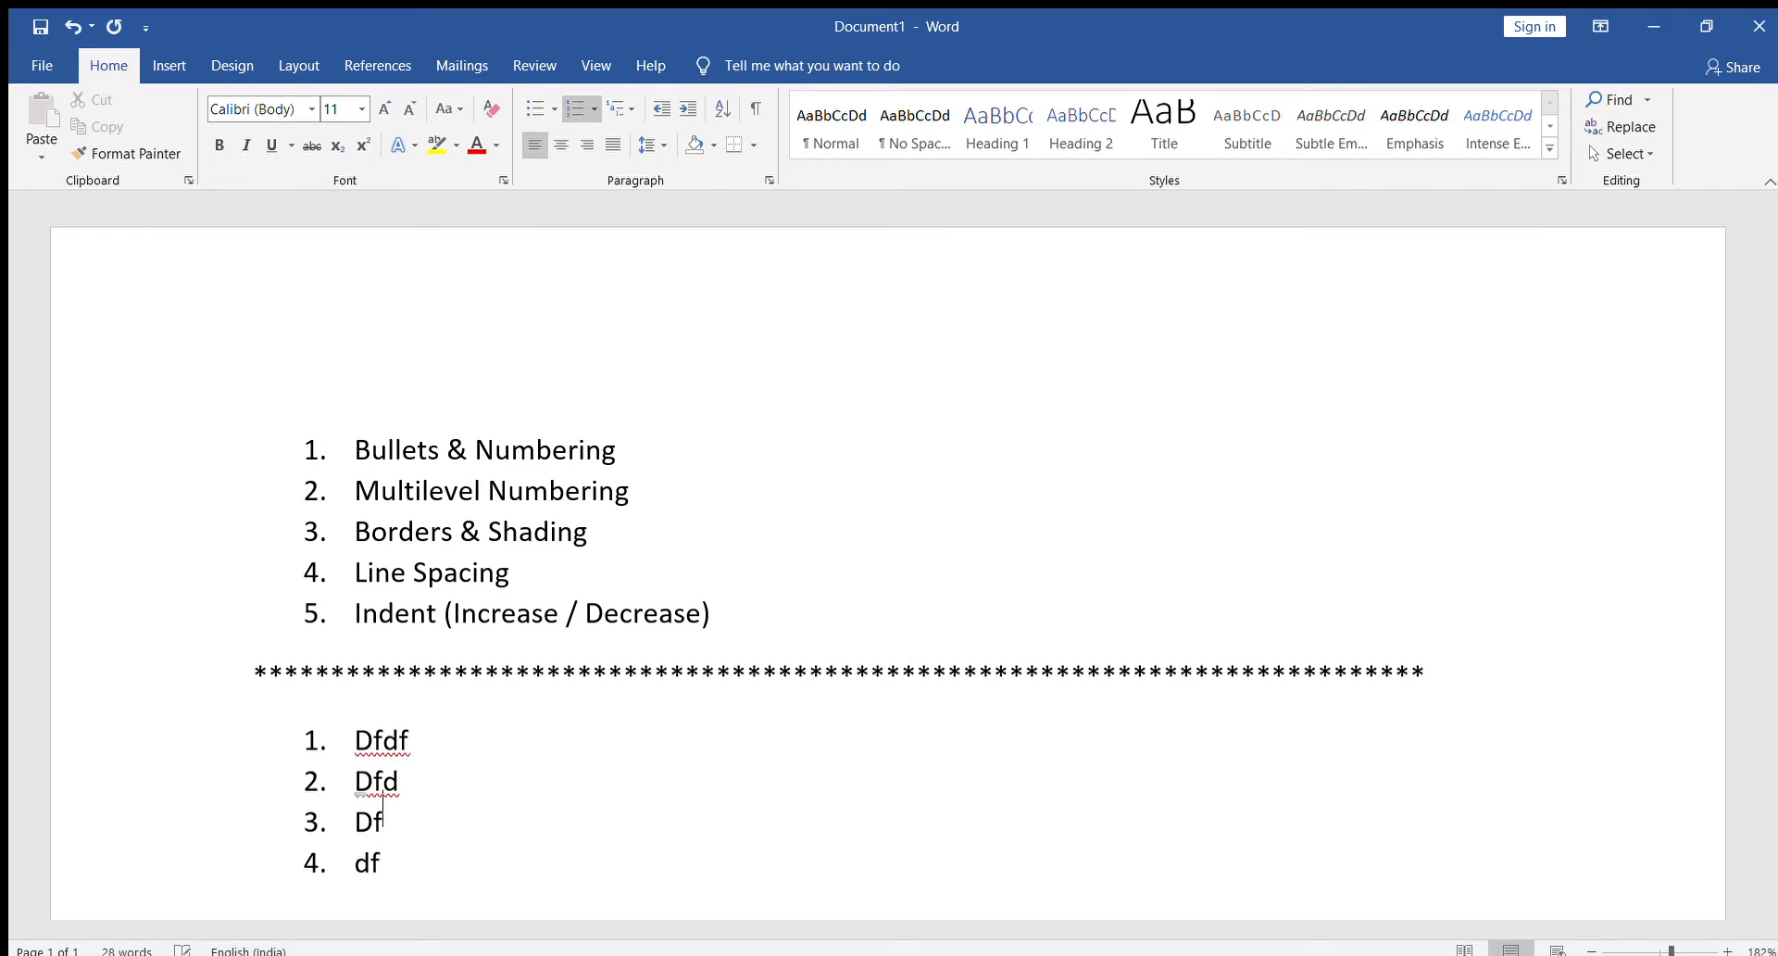
Insert the item "fgfdg" after the second sample item, and delete the whole sample list
click(407, 785)
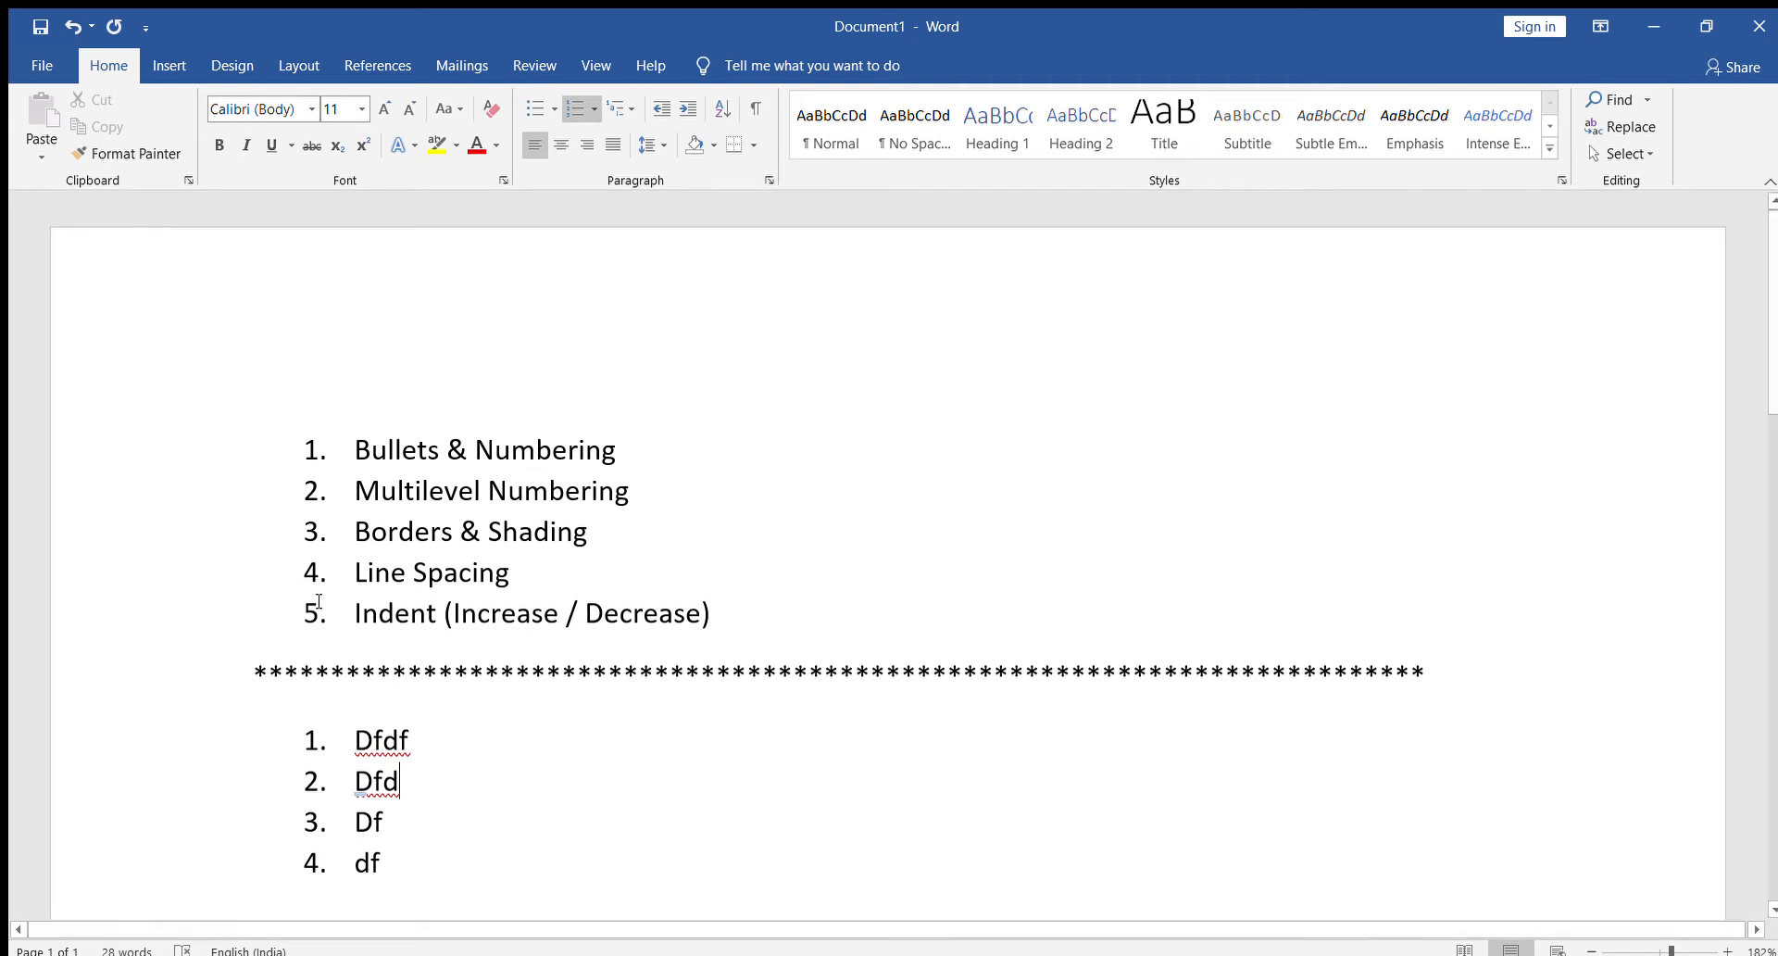
key(Return)
text(fgfdg)
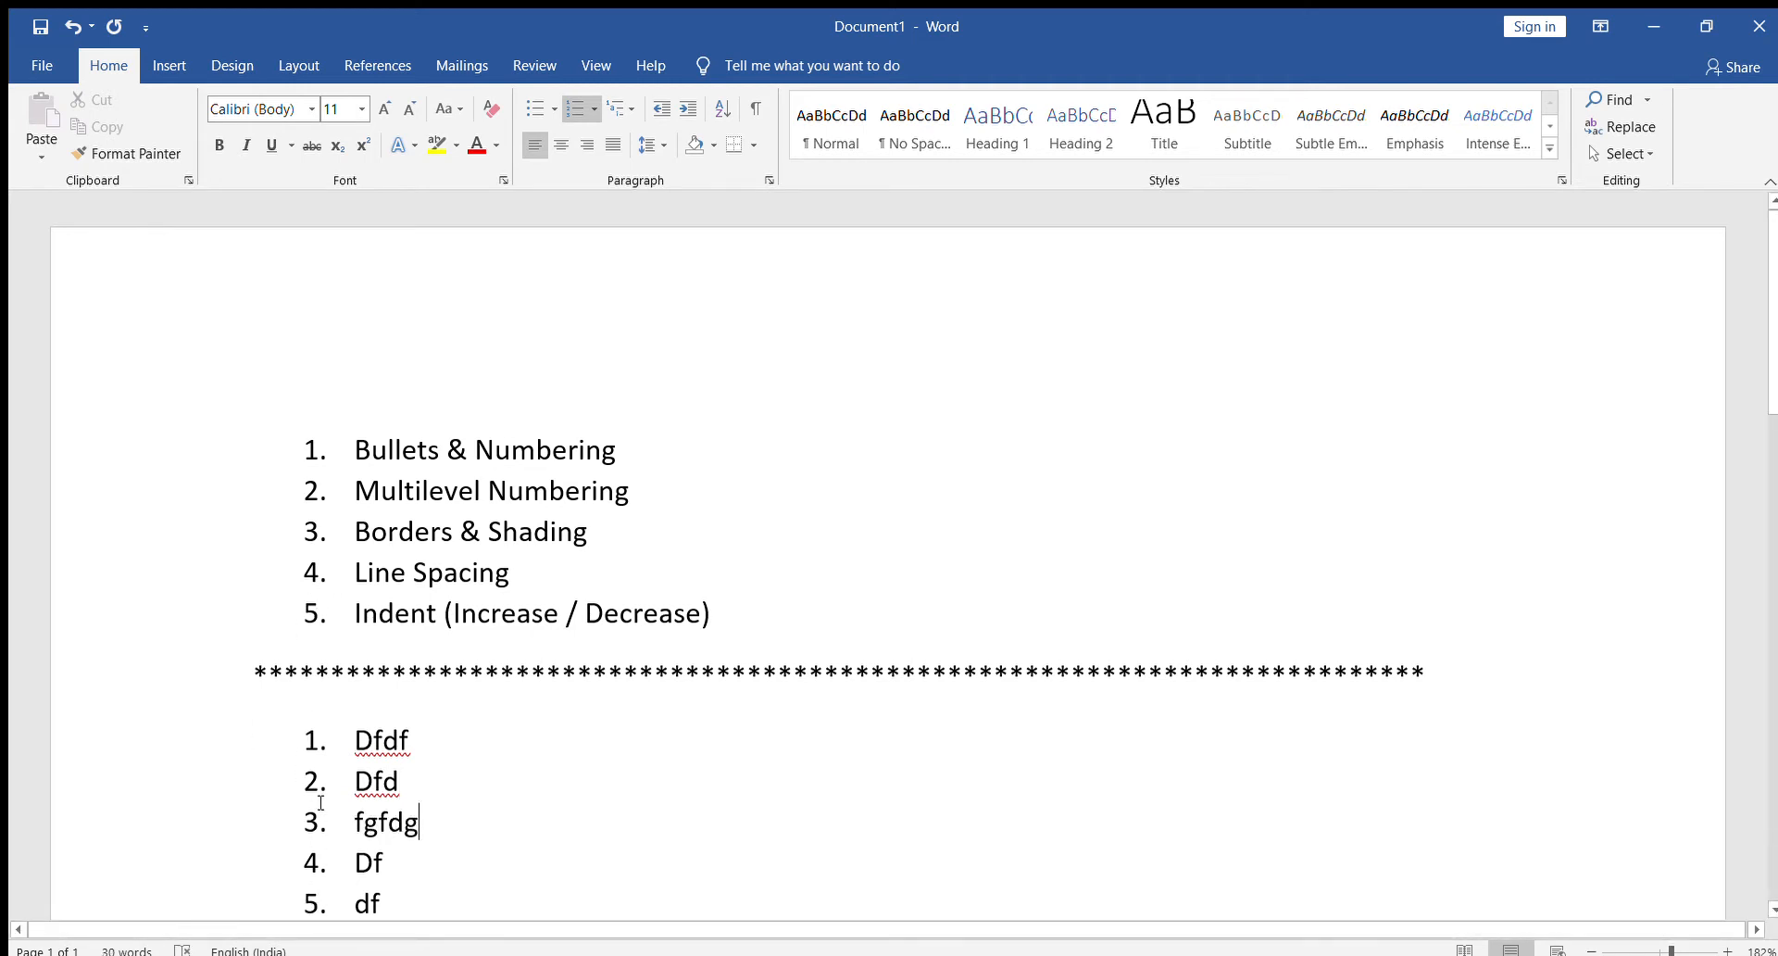
drag(408, 896, 304, 738)
key(BackSpace)
Try starting a lettered list with "A." below the asterisks, and remove it again
text(A)
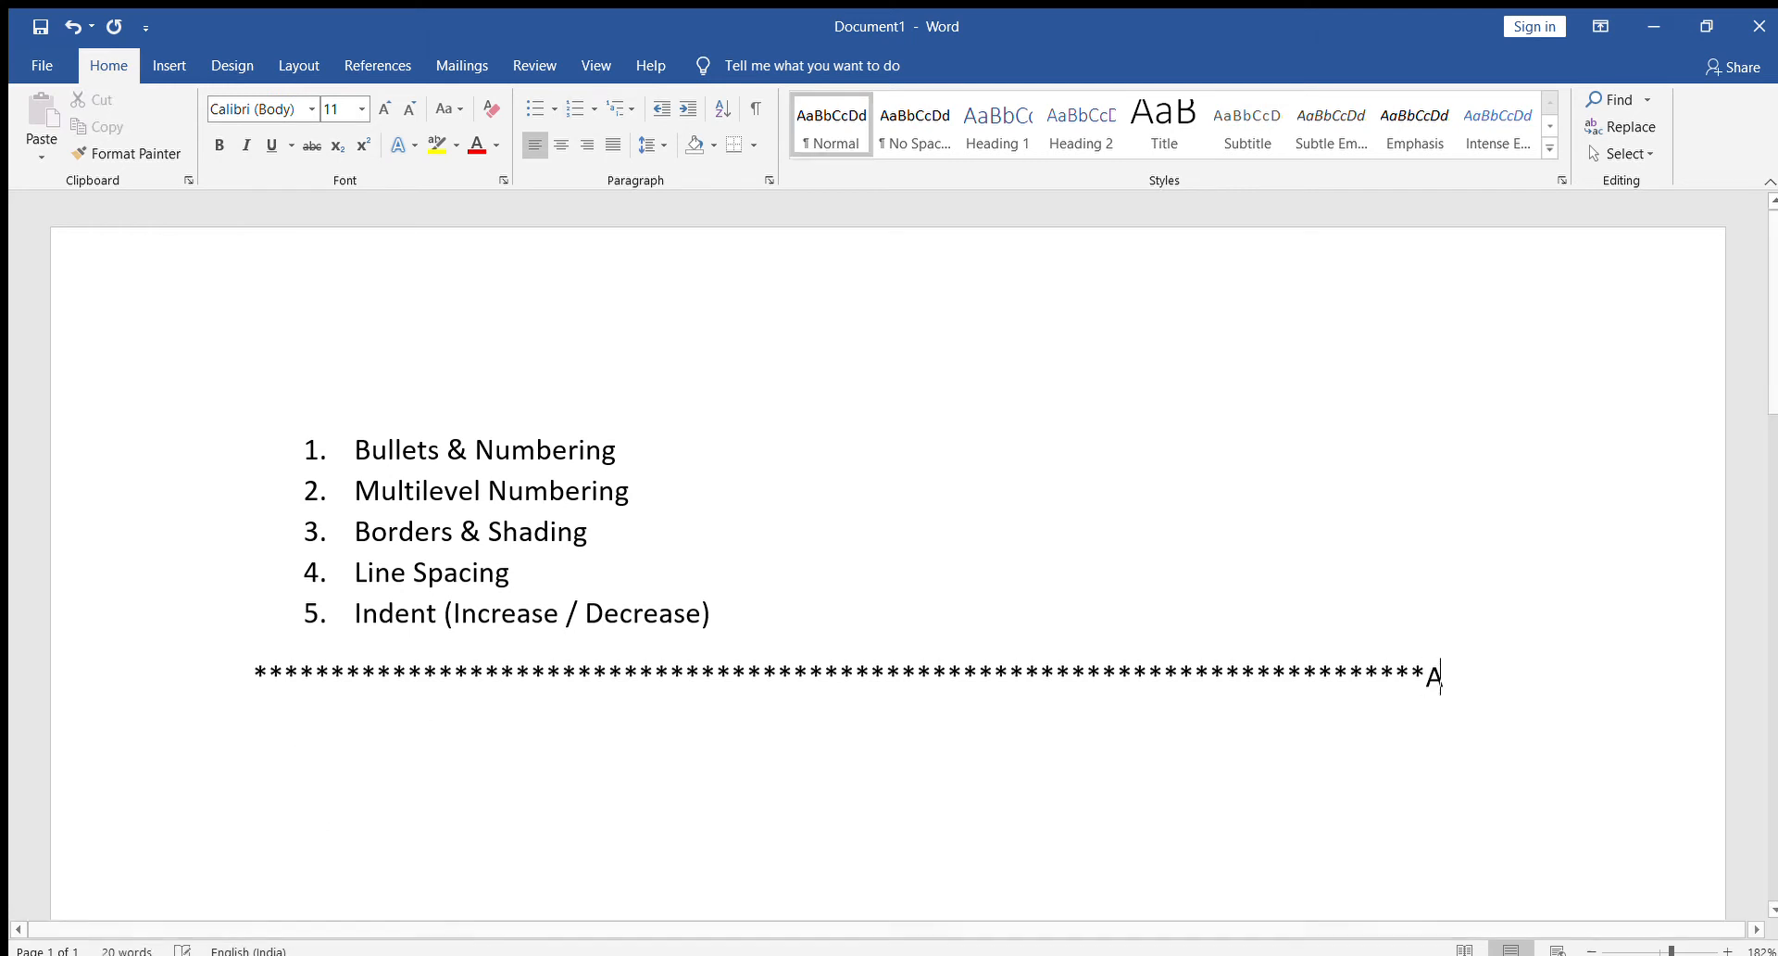
key(BackSpace)
key(Return)
key(ctrl+z)
text(A.)
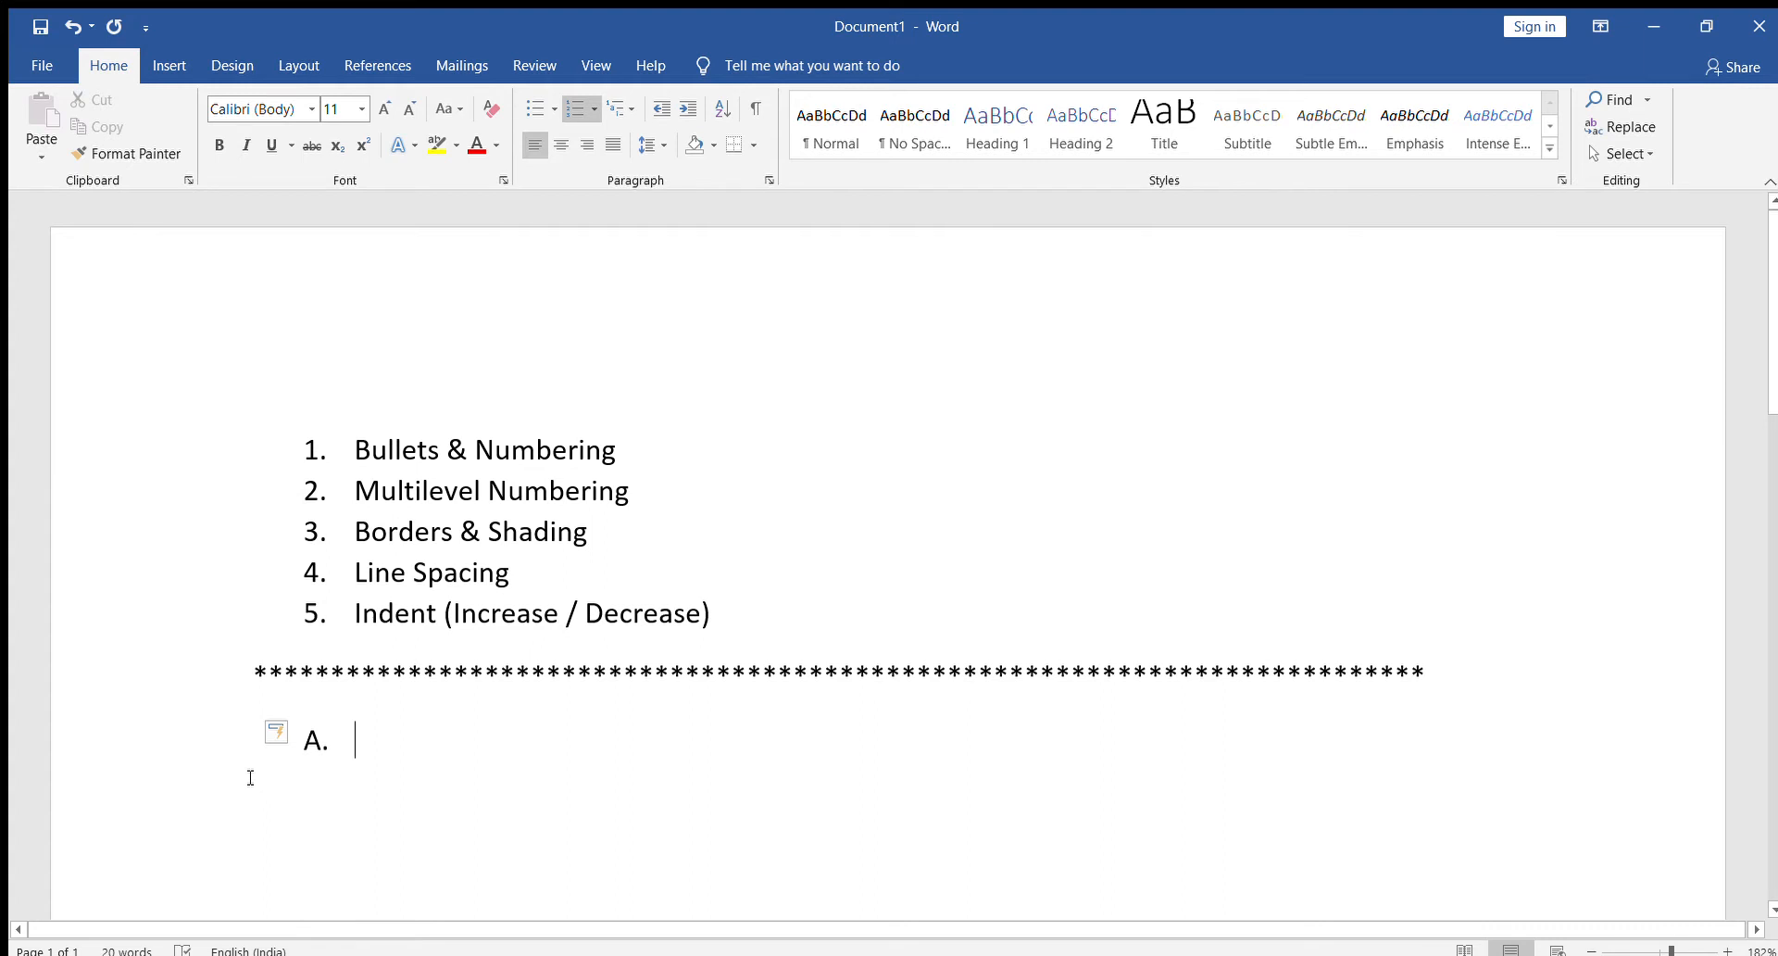
key(ctrl+z)
key(BackSpace)
key(BackSpace)
key(BackSpace)
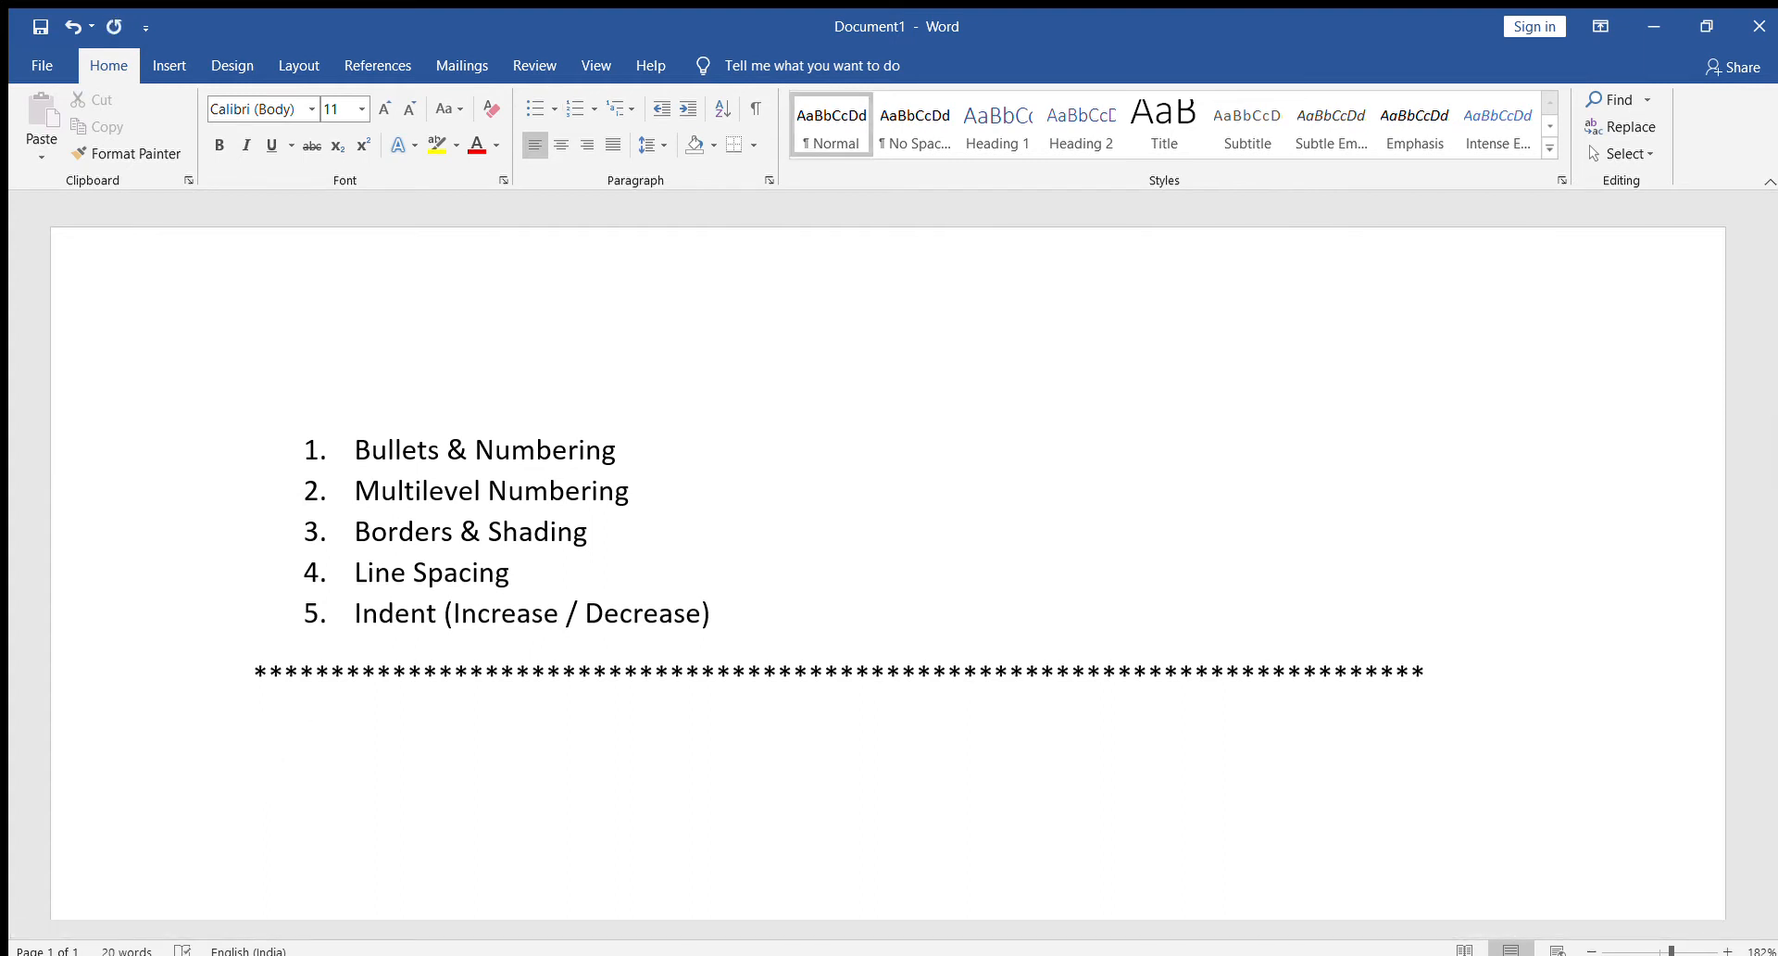
Enter Fruits, Apple, Mango, Grapes and Papaya as separate plain paragraphs below the asterisks
text(A)
key(BackSpace)
text(Fruits)
key(Return)
text(Apple)
key(Return)
text(Mango)
key(Return)
text(Grapes)
key(Return)
text(Papaya)
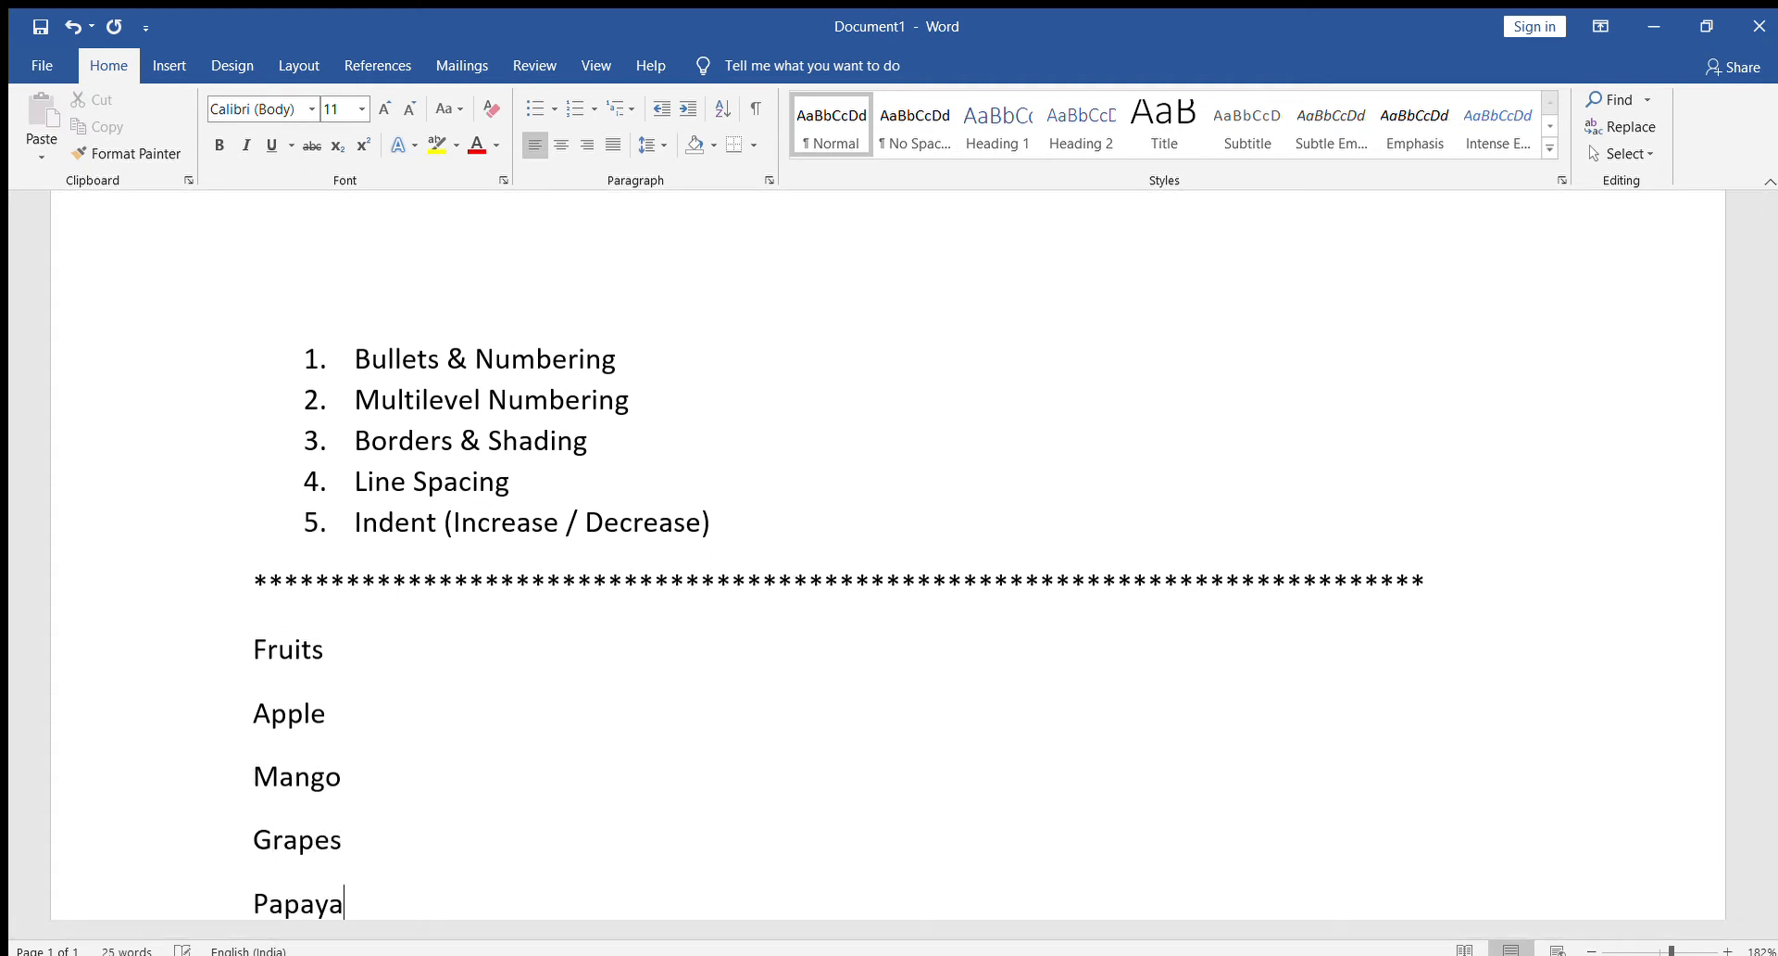
Add Pine Apple and Orange as two more paragraphs at the end of the fruit lines
key(Return)
text(Pine A[)
key(BackSpace)
text(pple)
key(Return)
text(Oran)
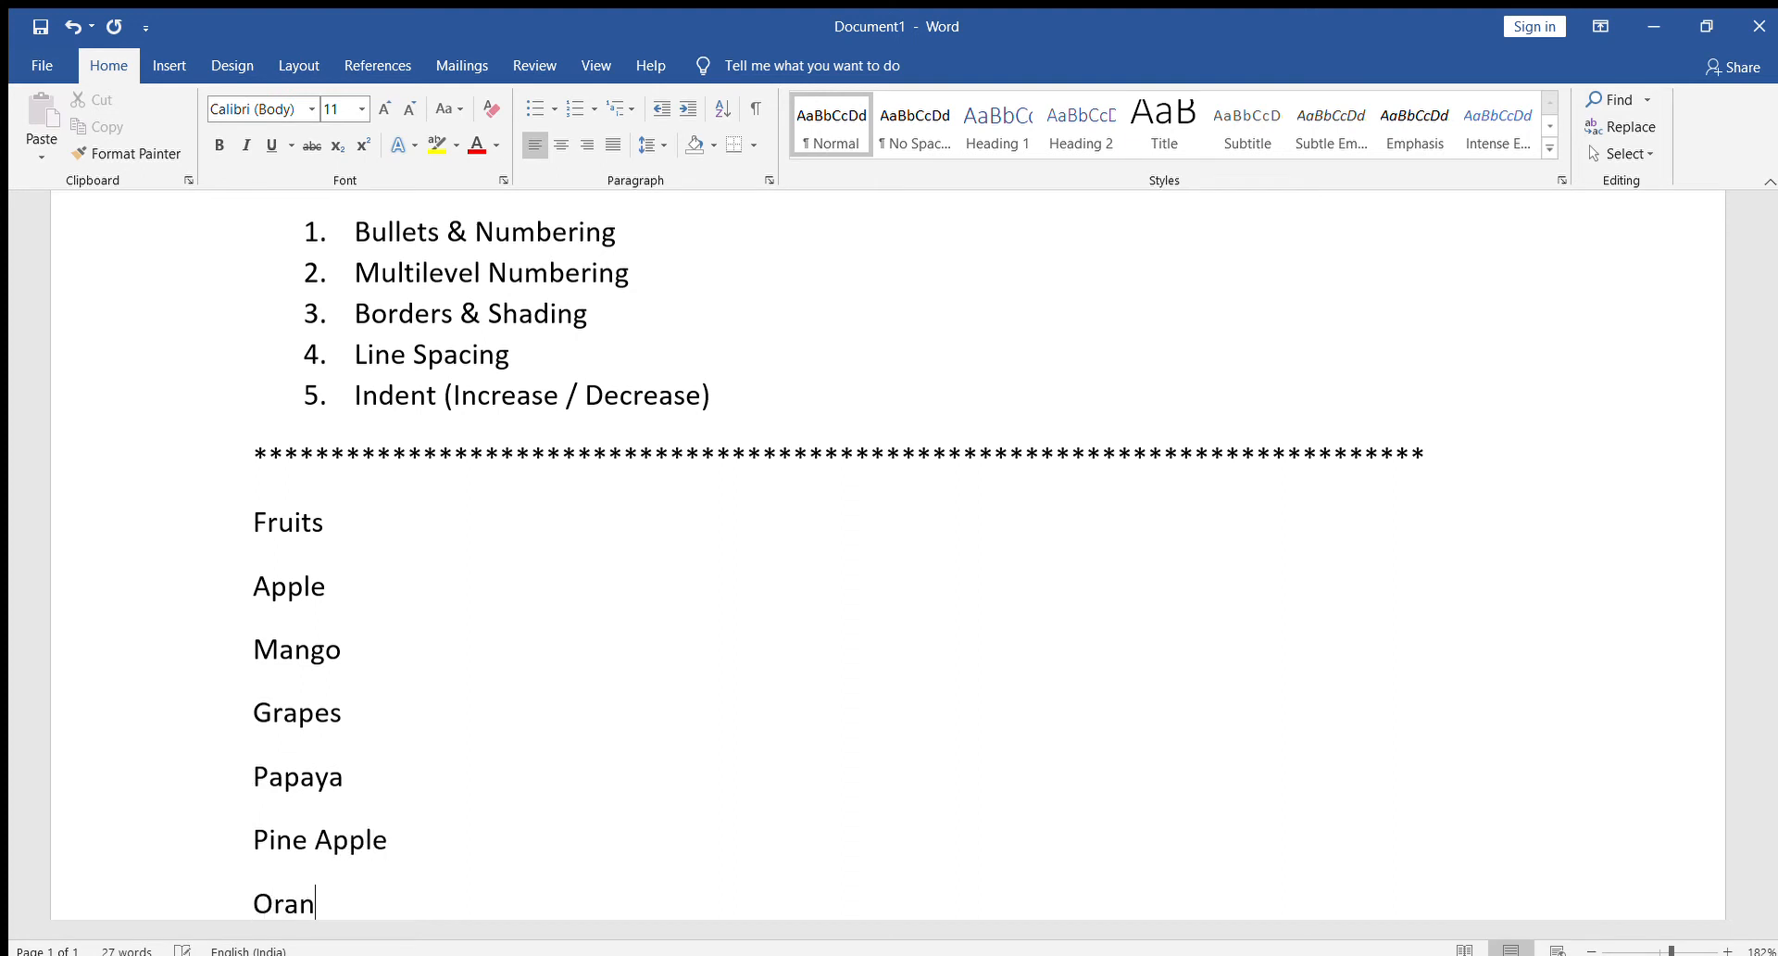
text(ge)
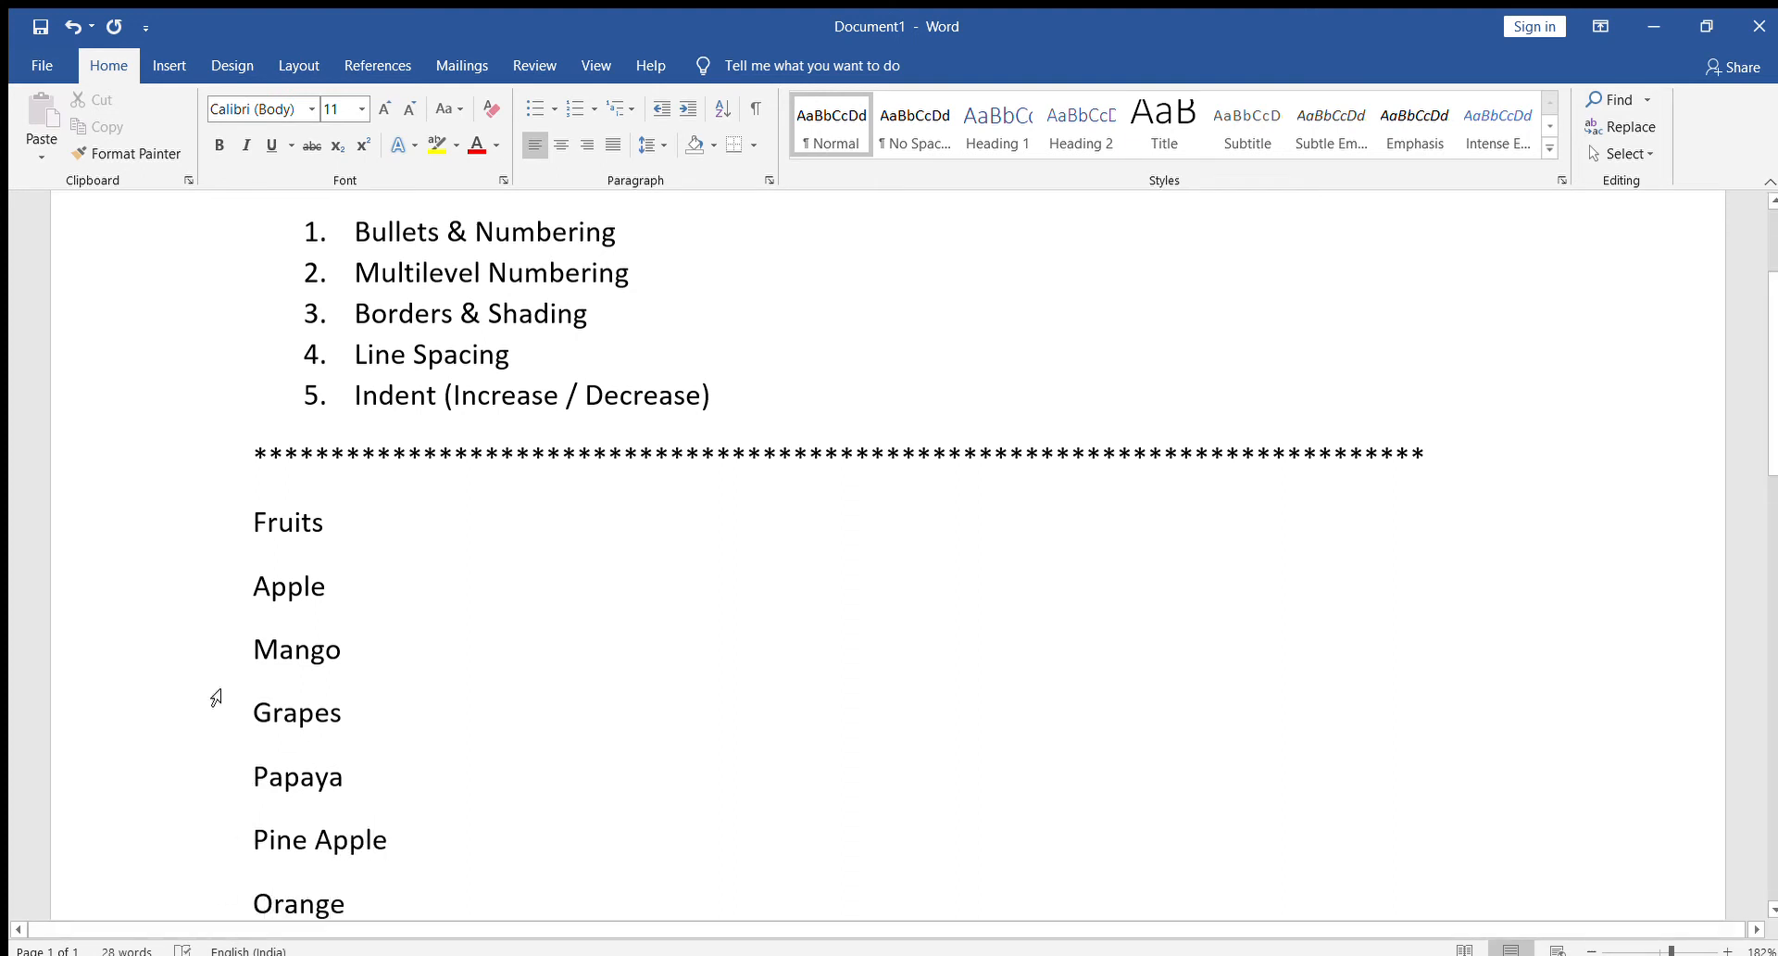
Convert all the lines from Fruits to Orange into a numbered list using the "1)" number format
drag(254, 522, 384, 890)
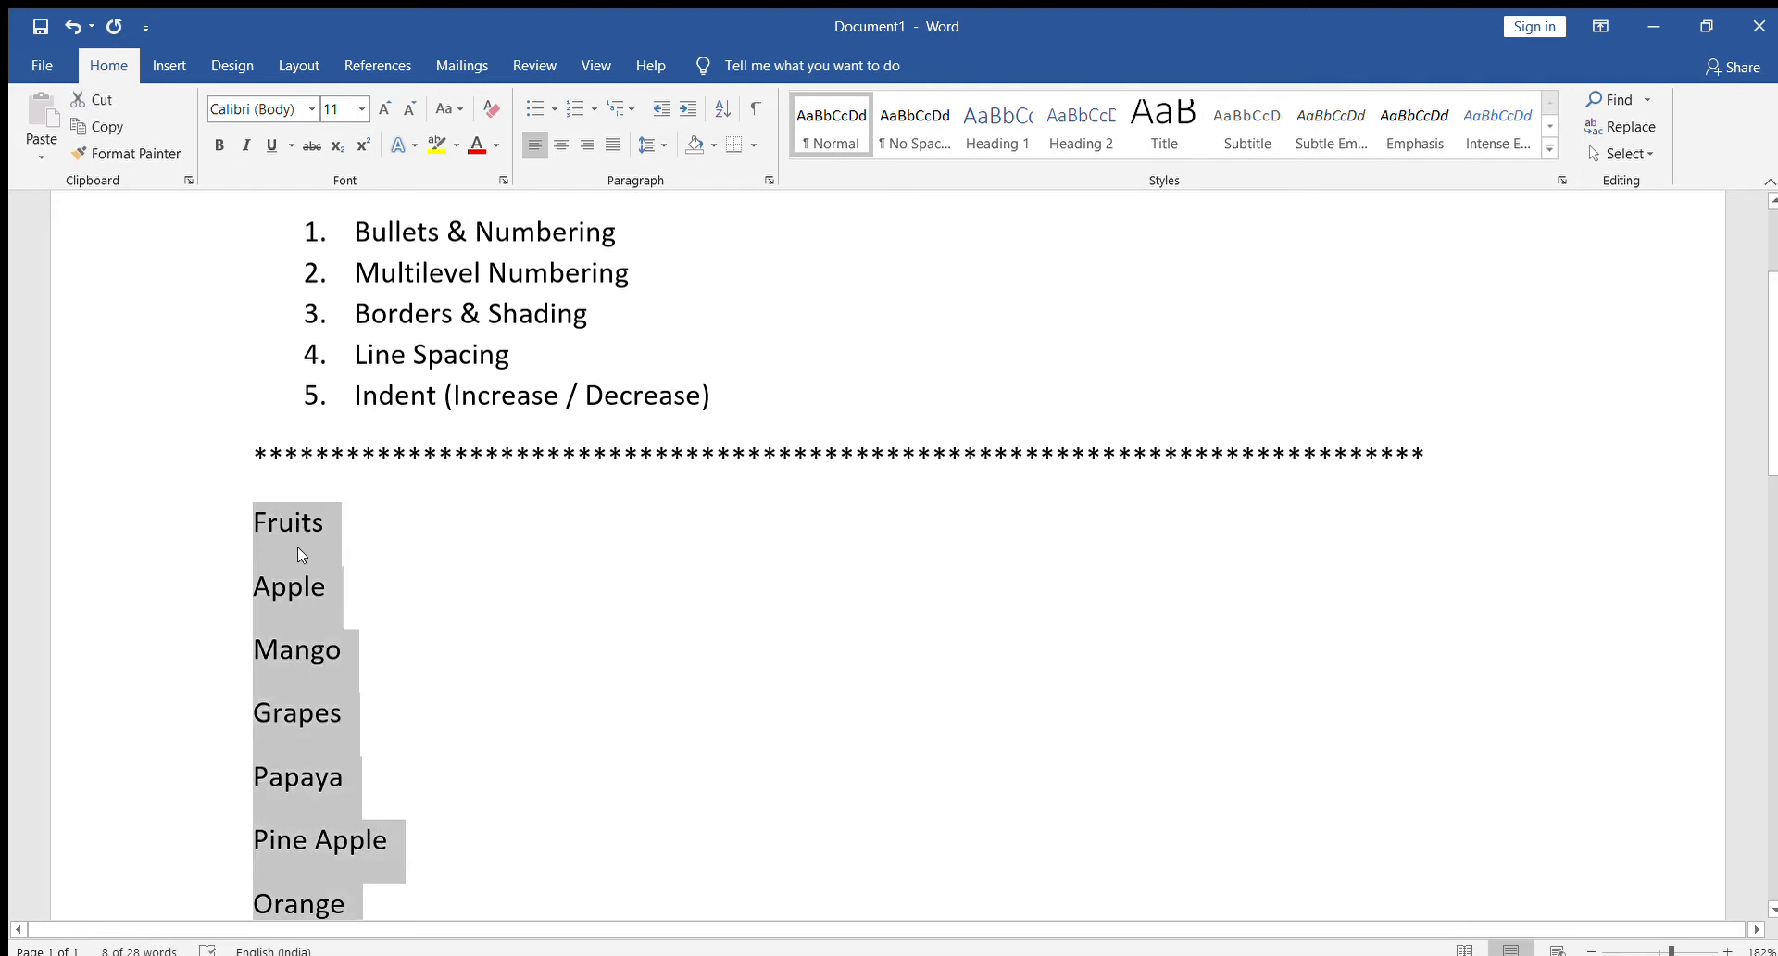
click(587, 109)
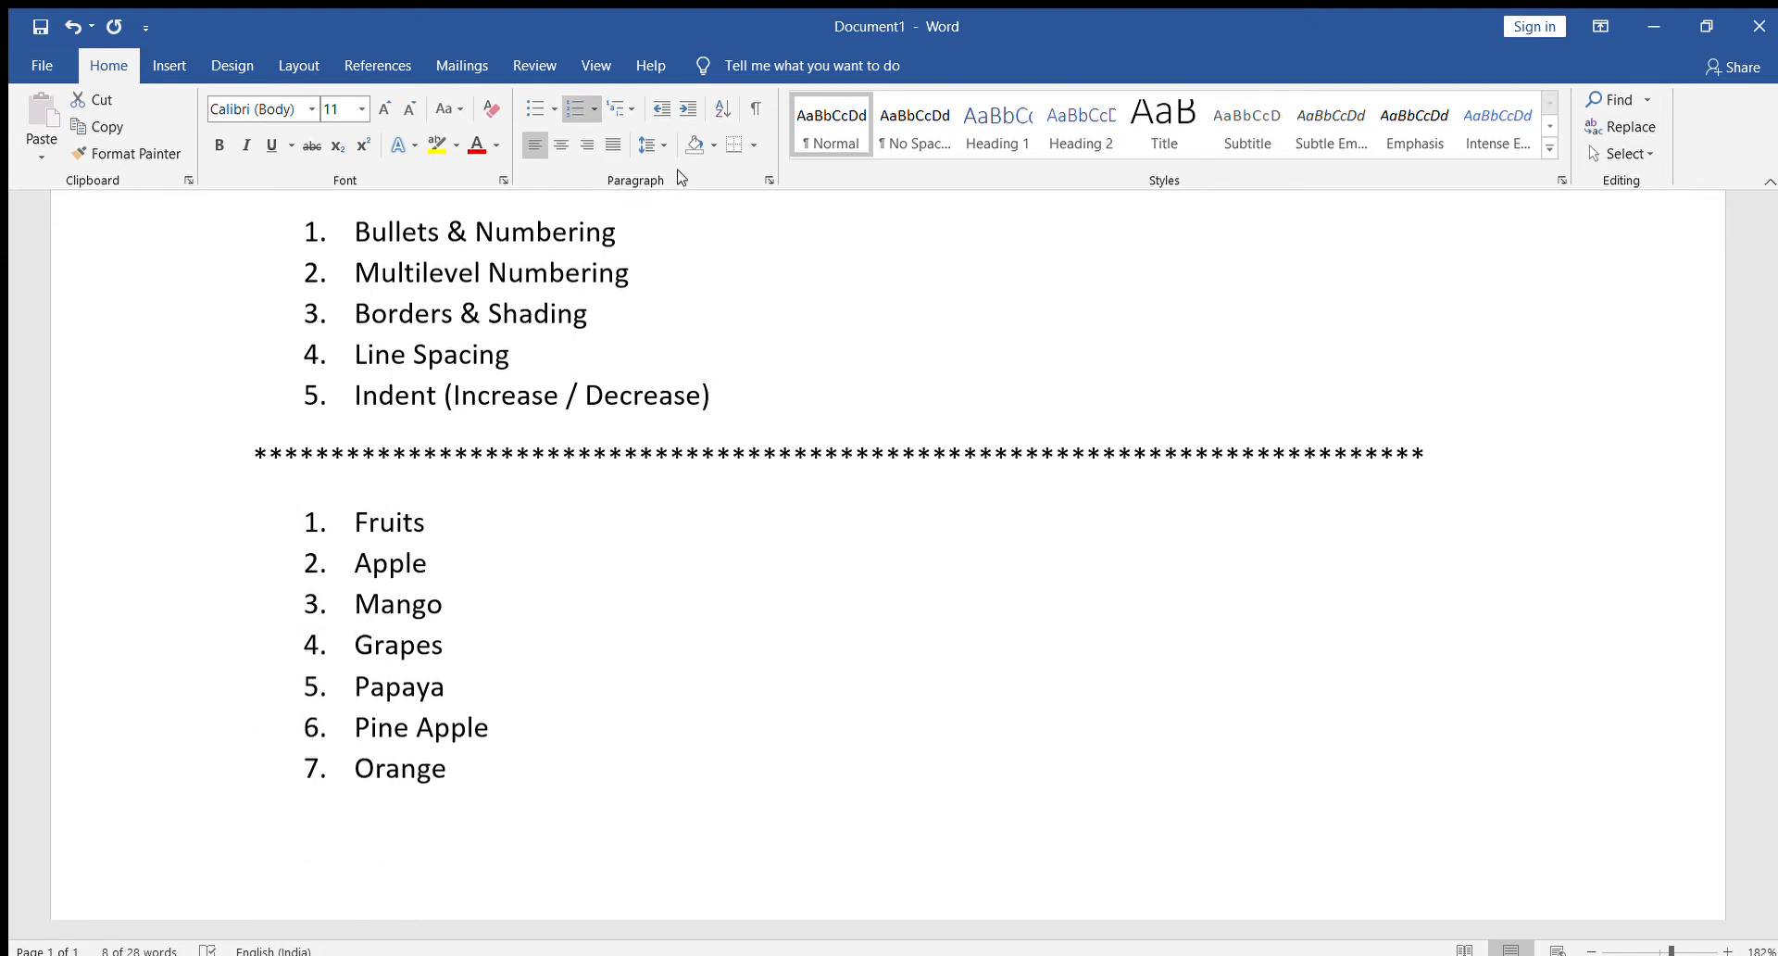
key(ctrl+z)
key(ctrl+y)
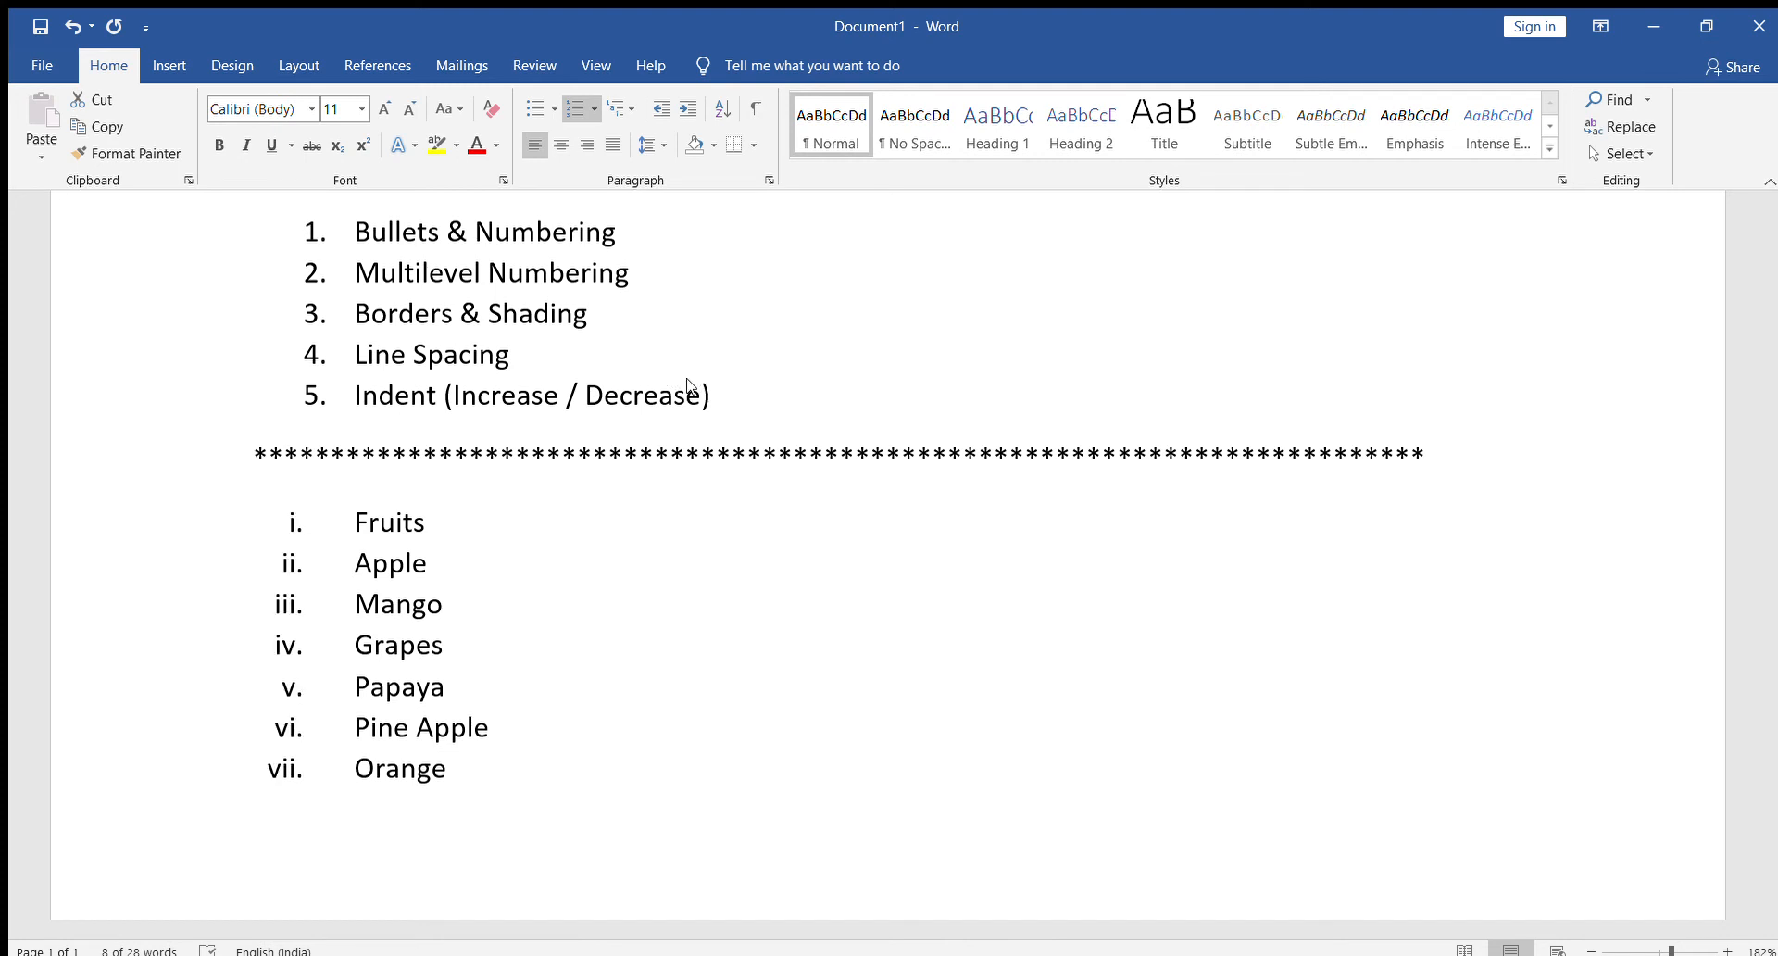
click(781, 220)
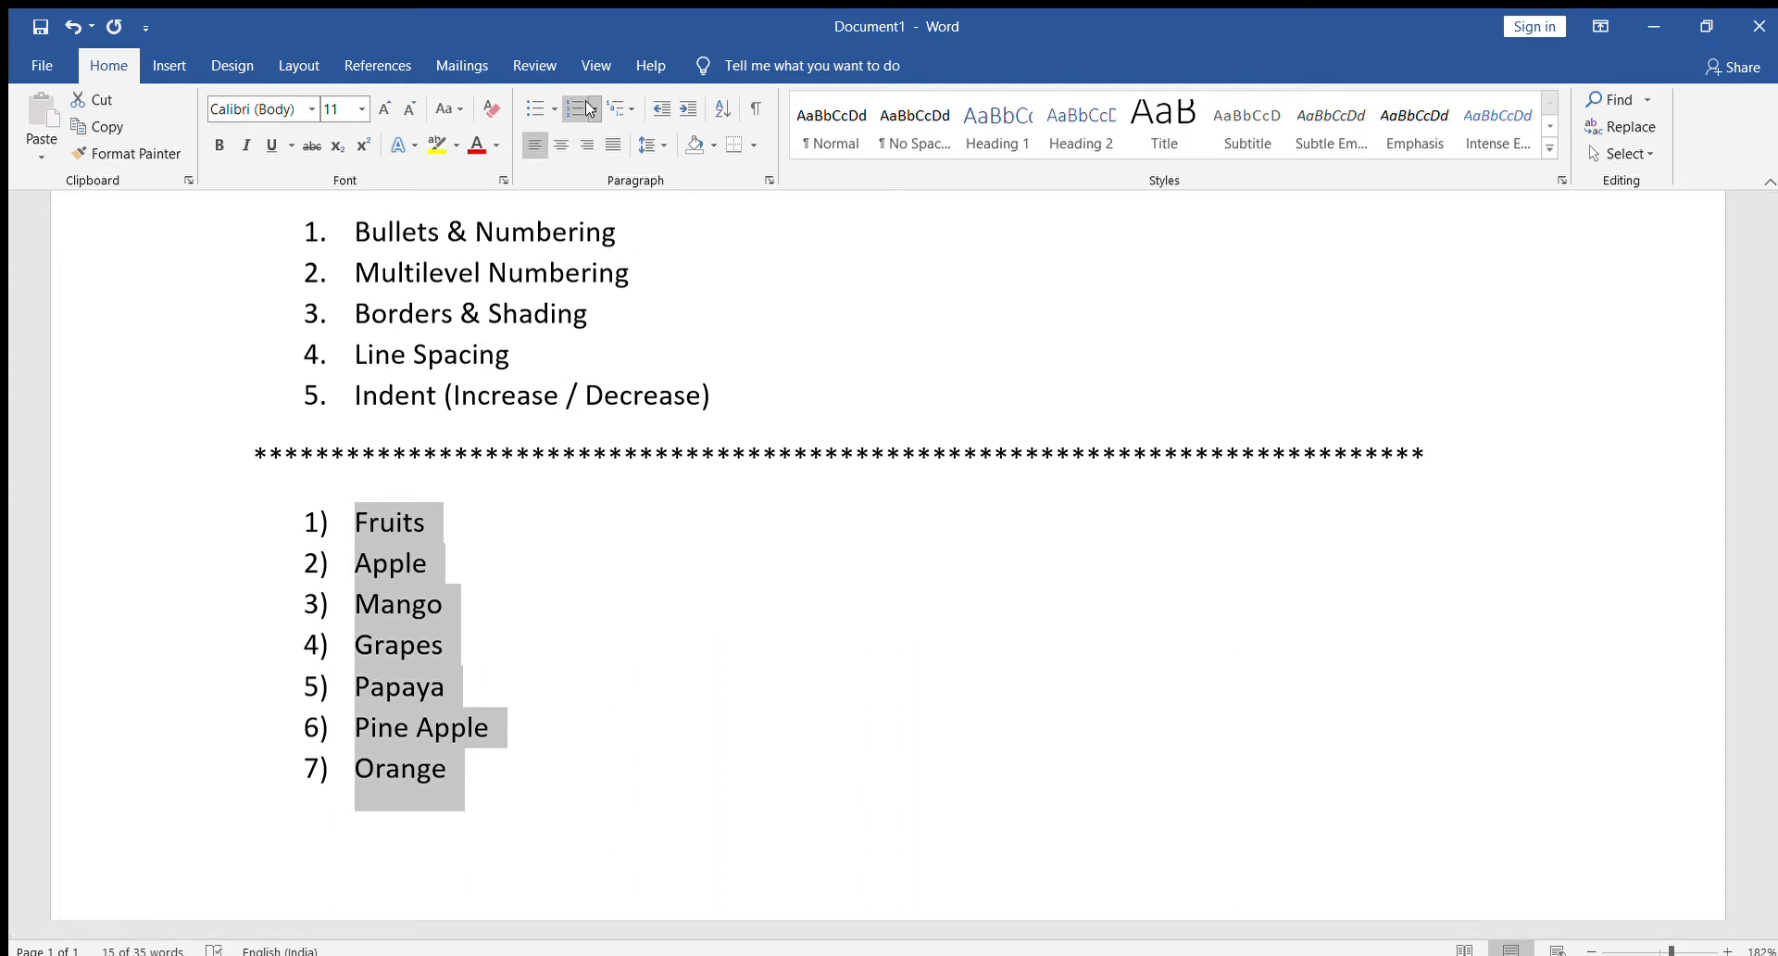
Try starting the fruit list's numbering at 101, and restore the numbering to start at 1
click(611, 476)
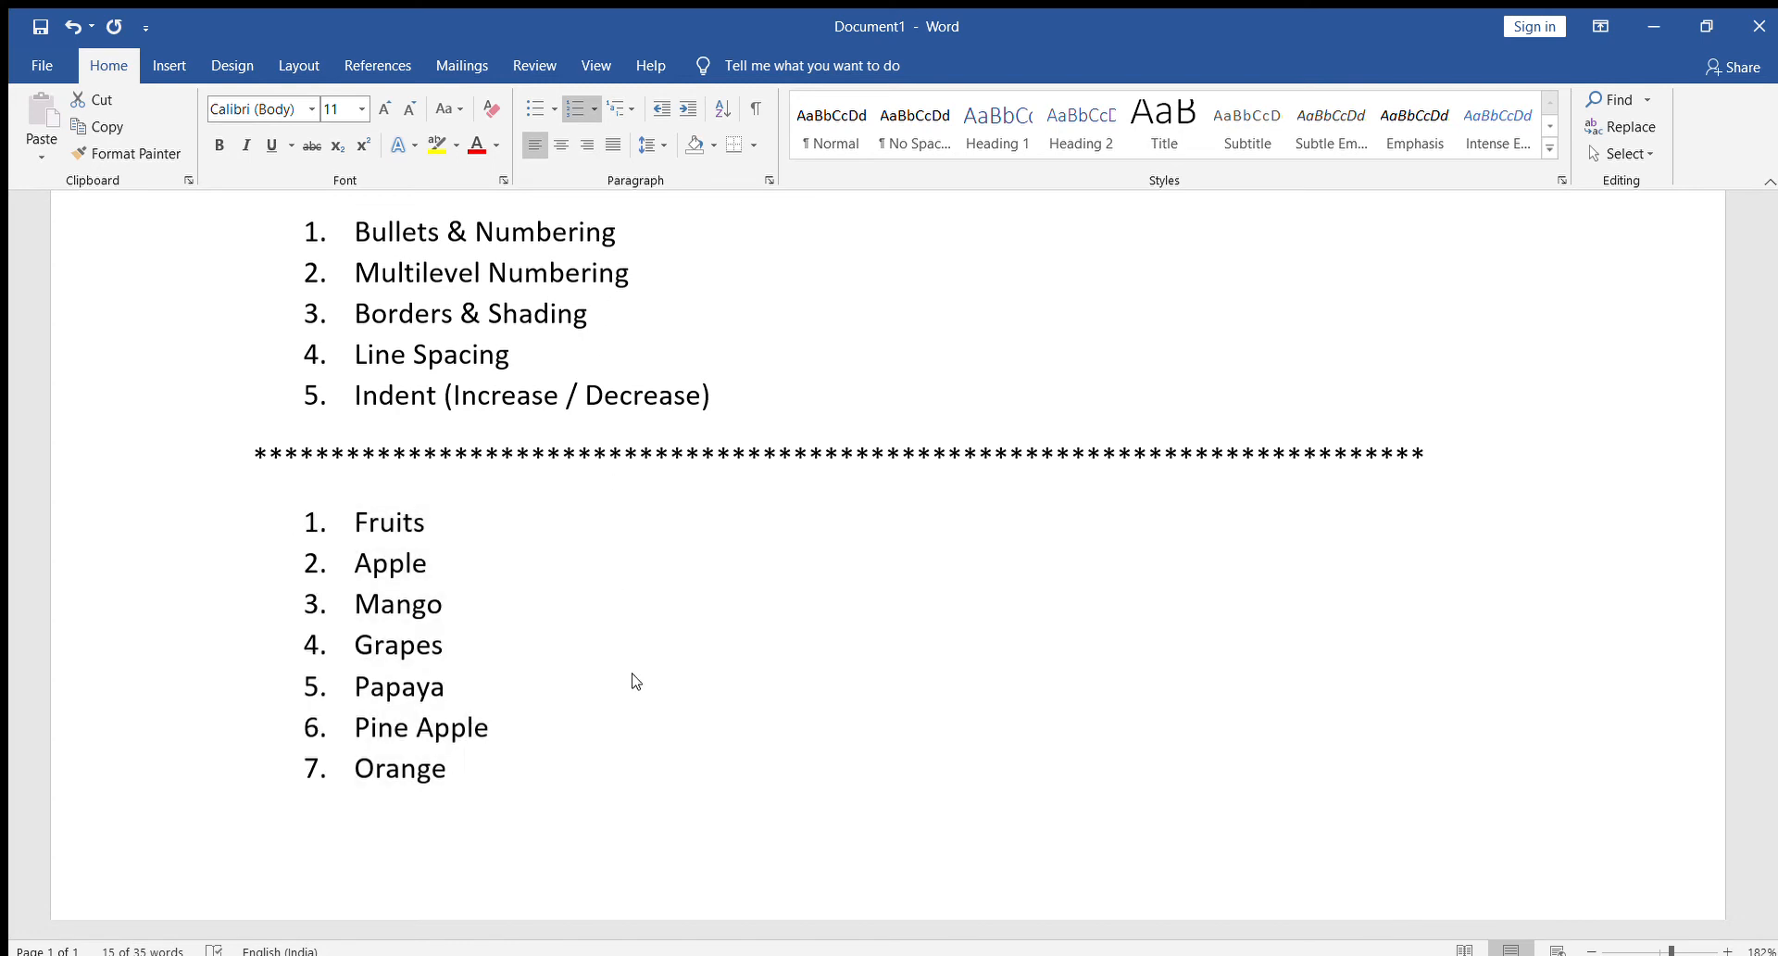
click(660, 768)
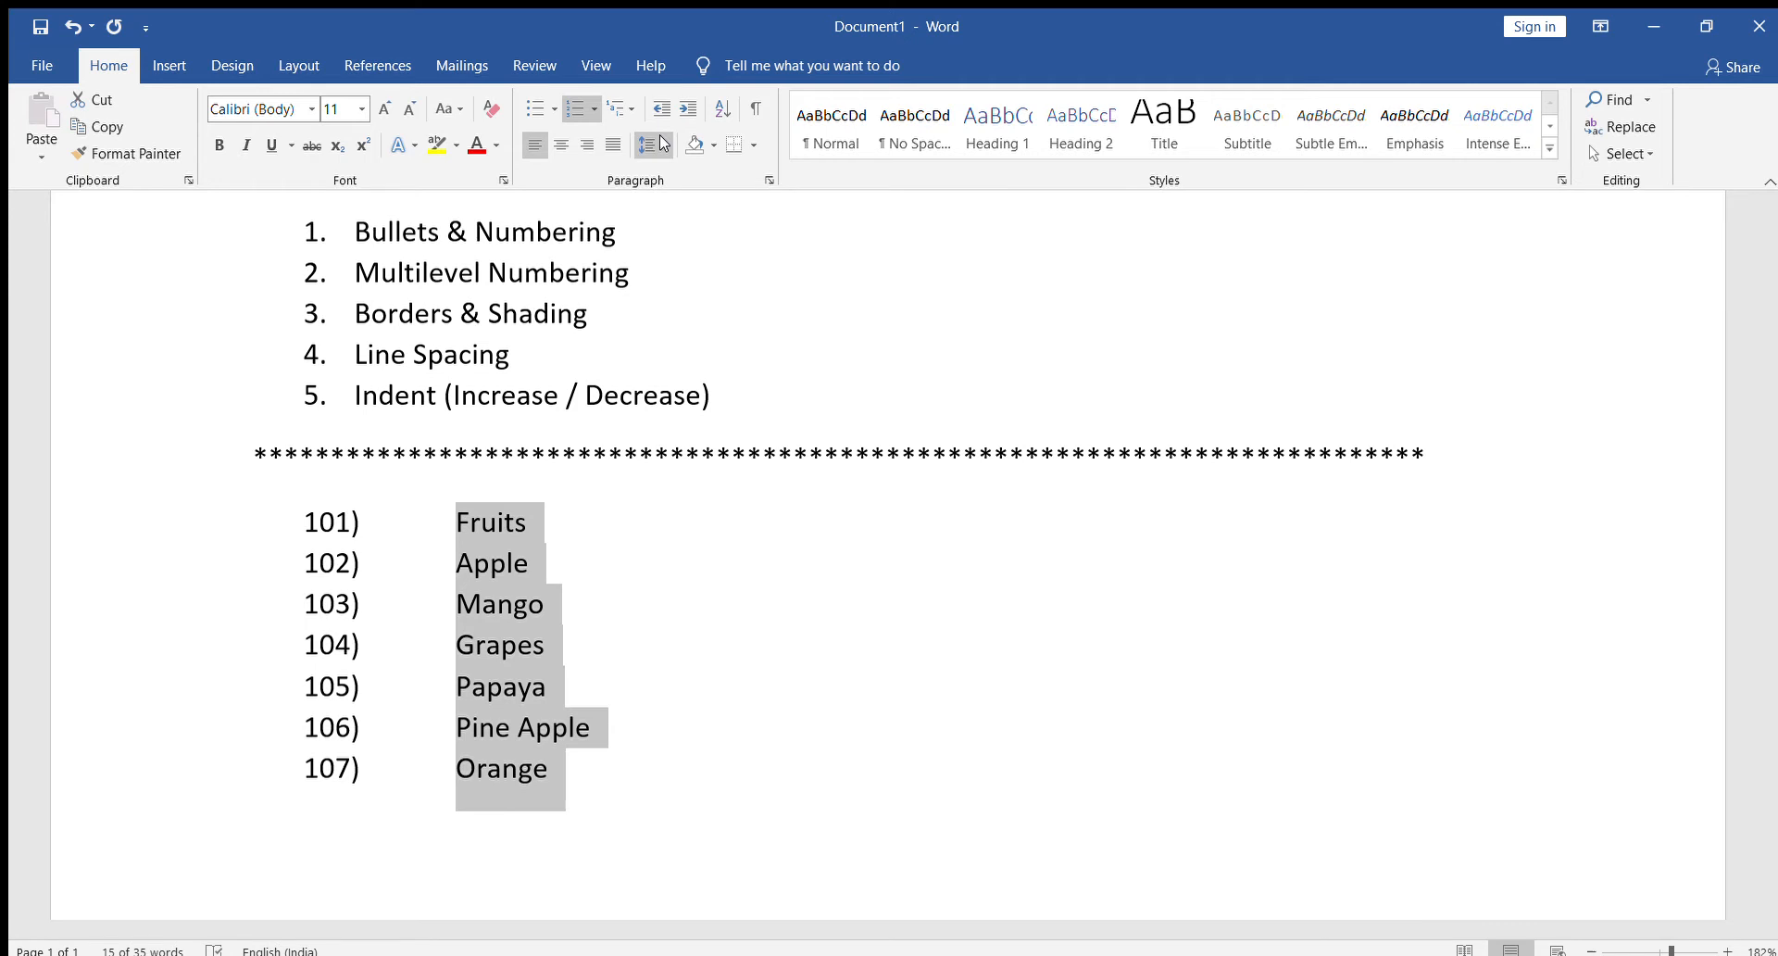
click(643, 707)
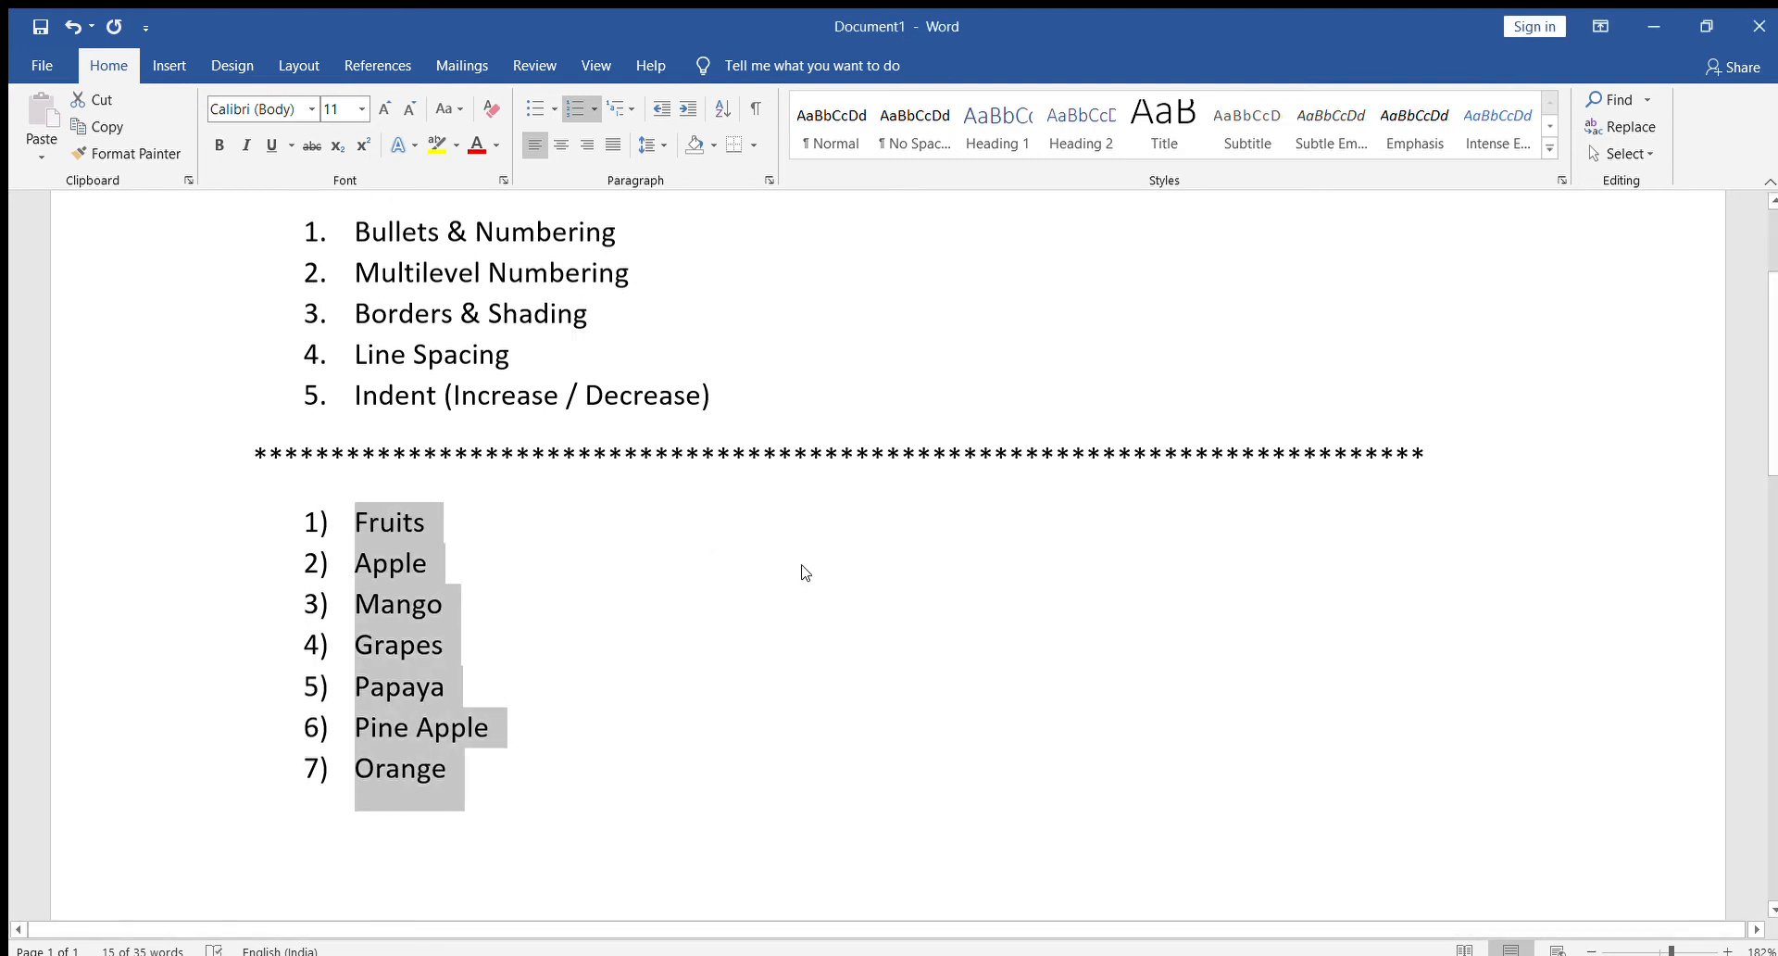
Insert "Watermelon" as a new numbered item directly after Mango in the fruit list
click(607, 758)
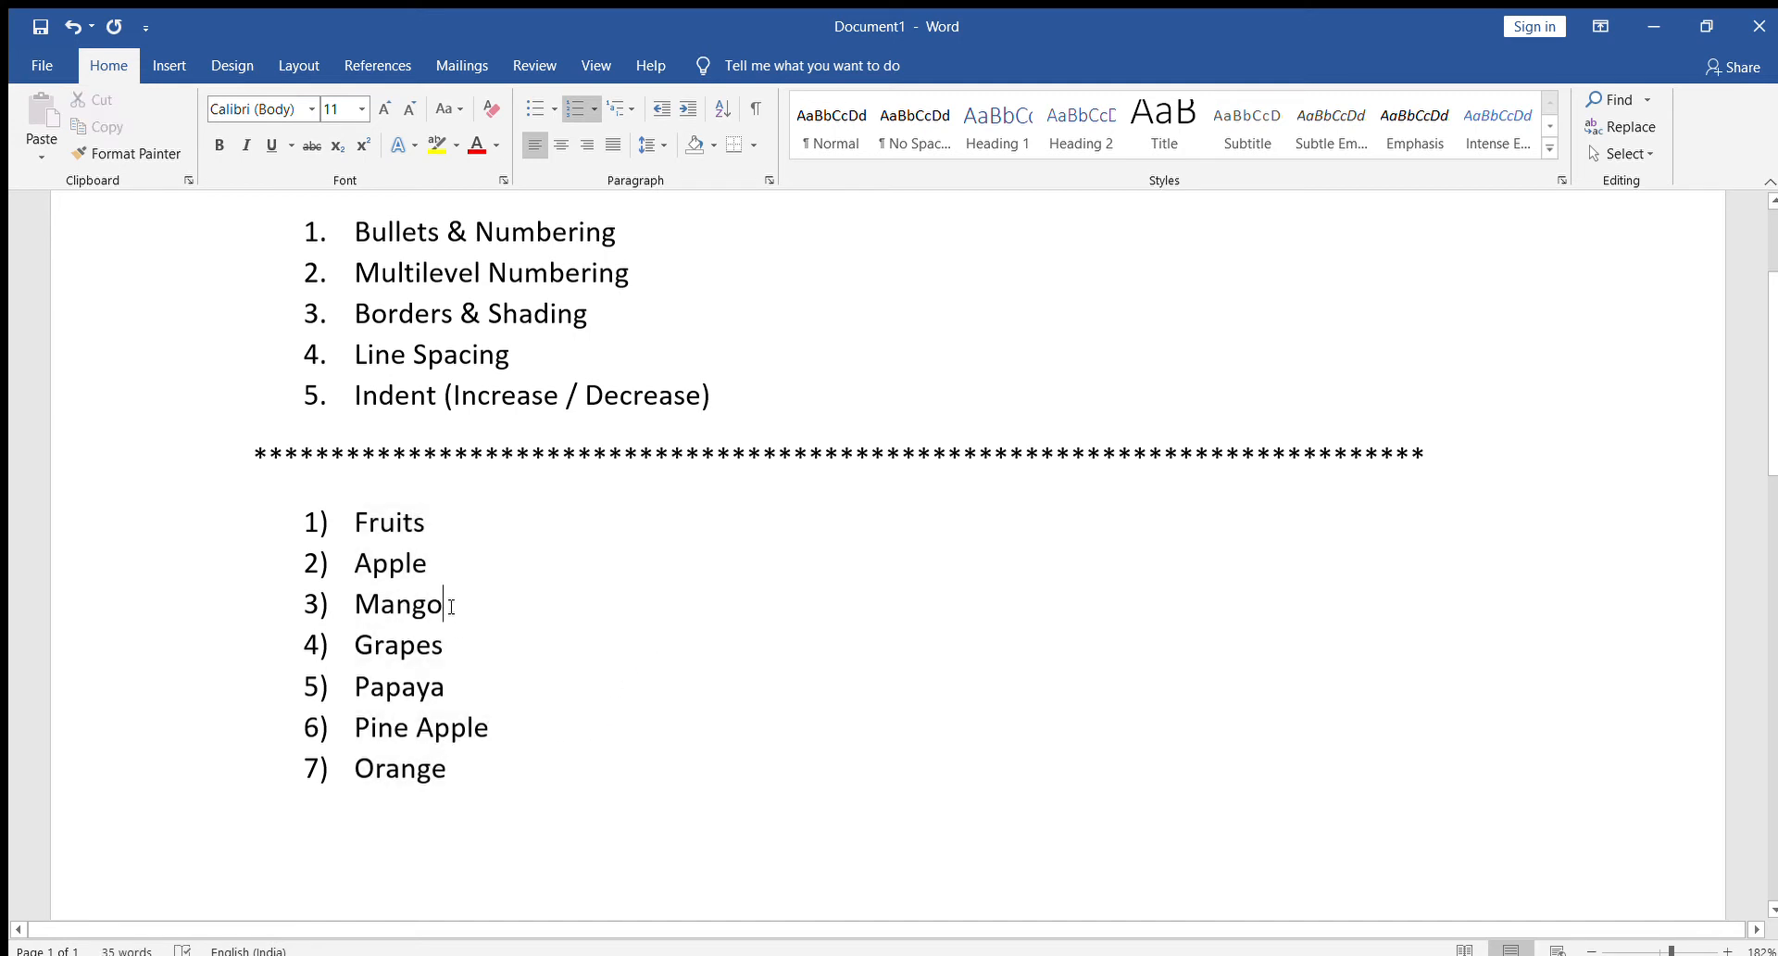
click(440, 613)
key(Return)
text(Watermelom)
key(BackSpace)
text(n)
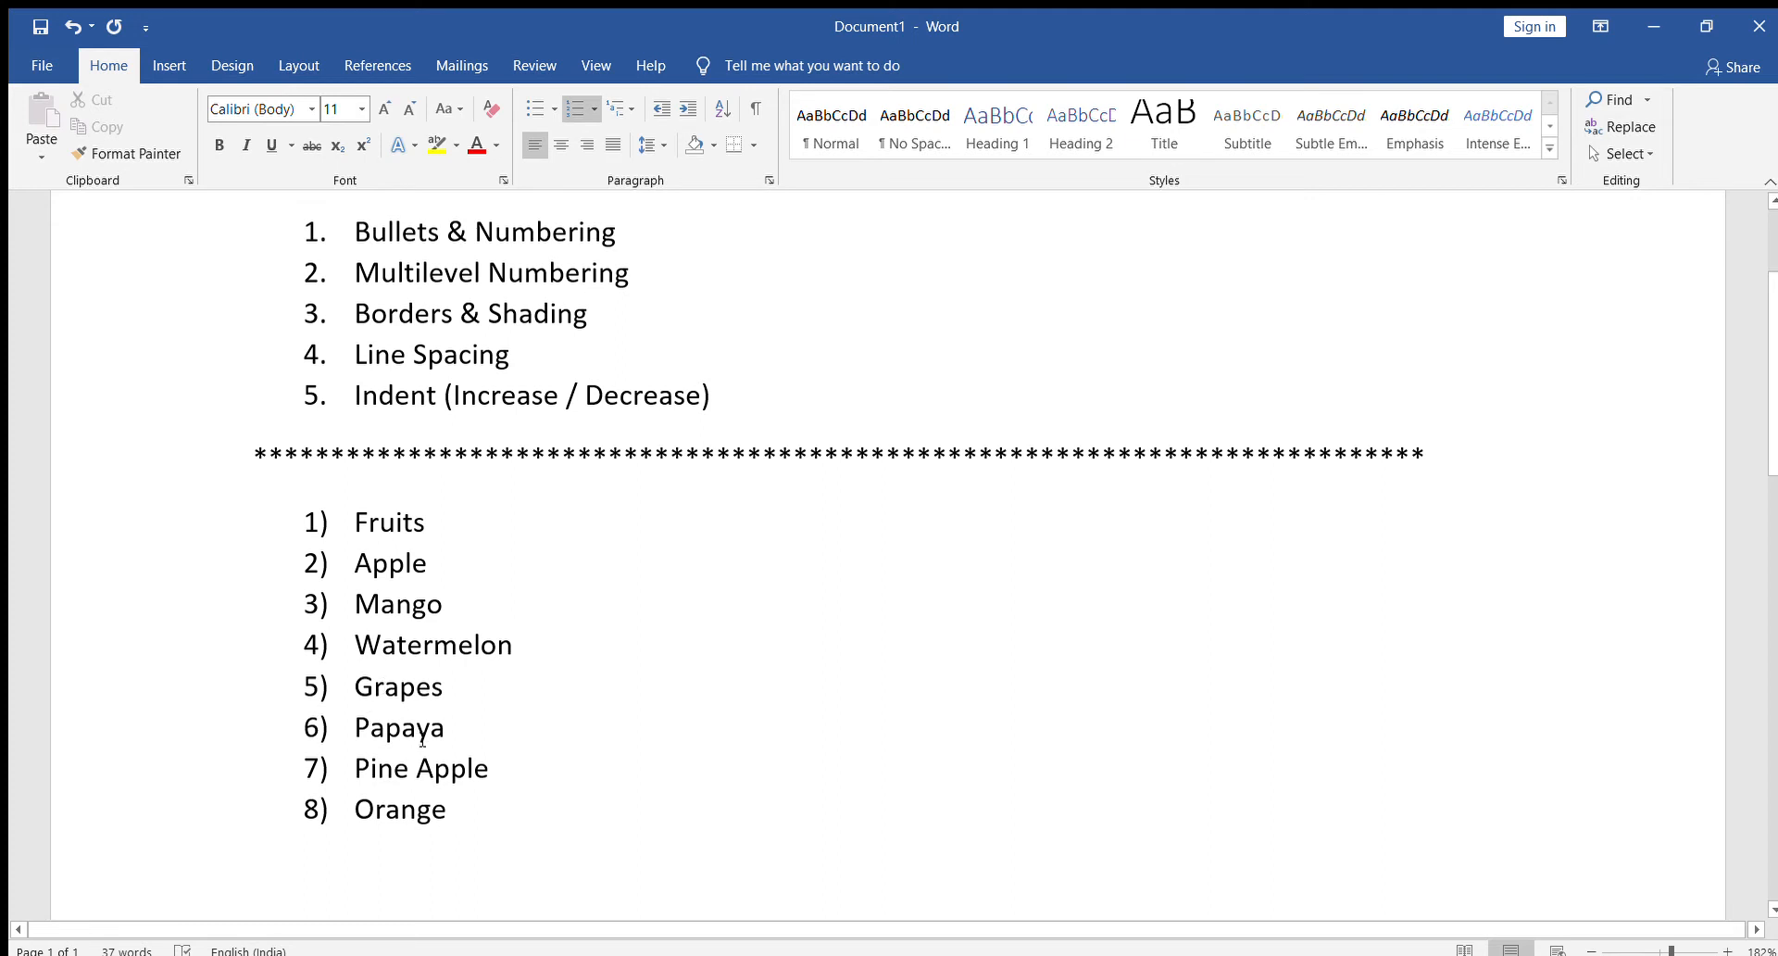
Remove the numbering from all the fruit list items, from Fruits to Orange
click(439, 795)
drag(439, 794, 351, 521)
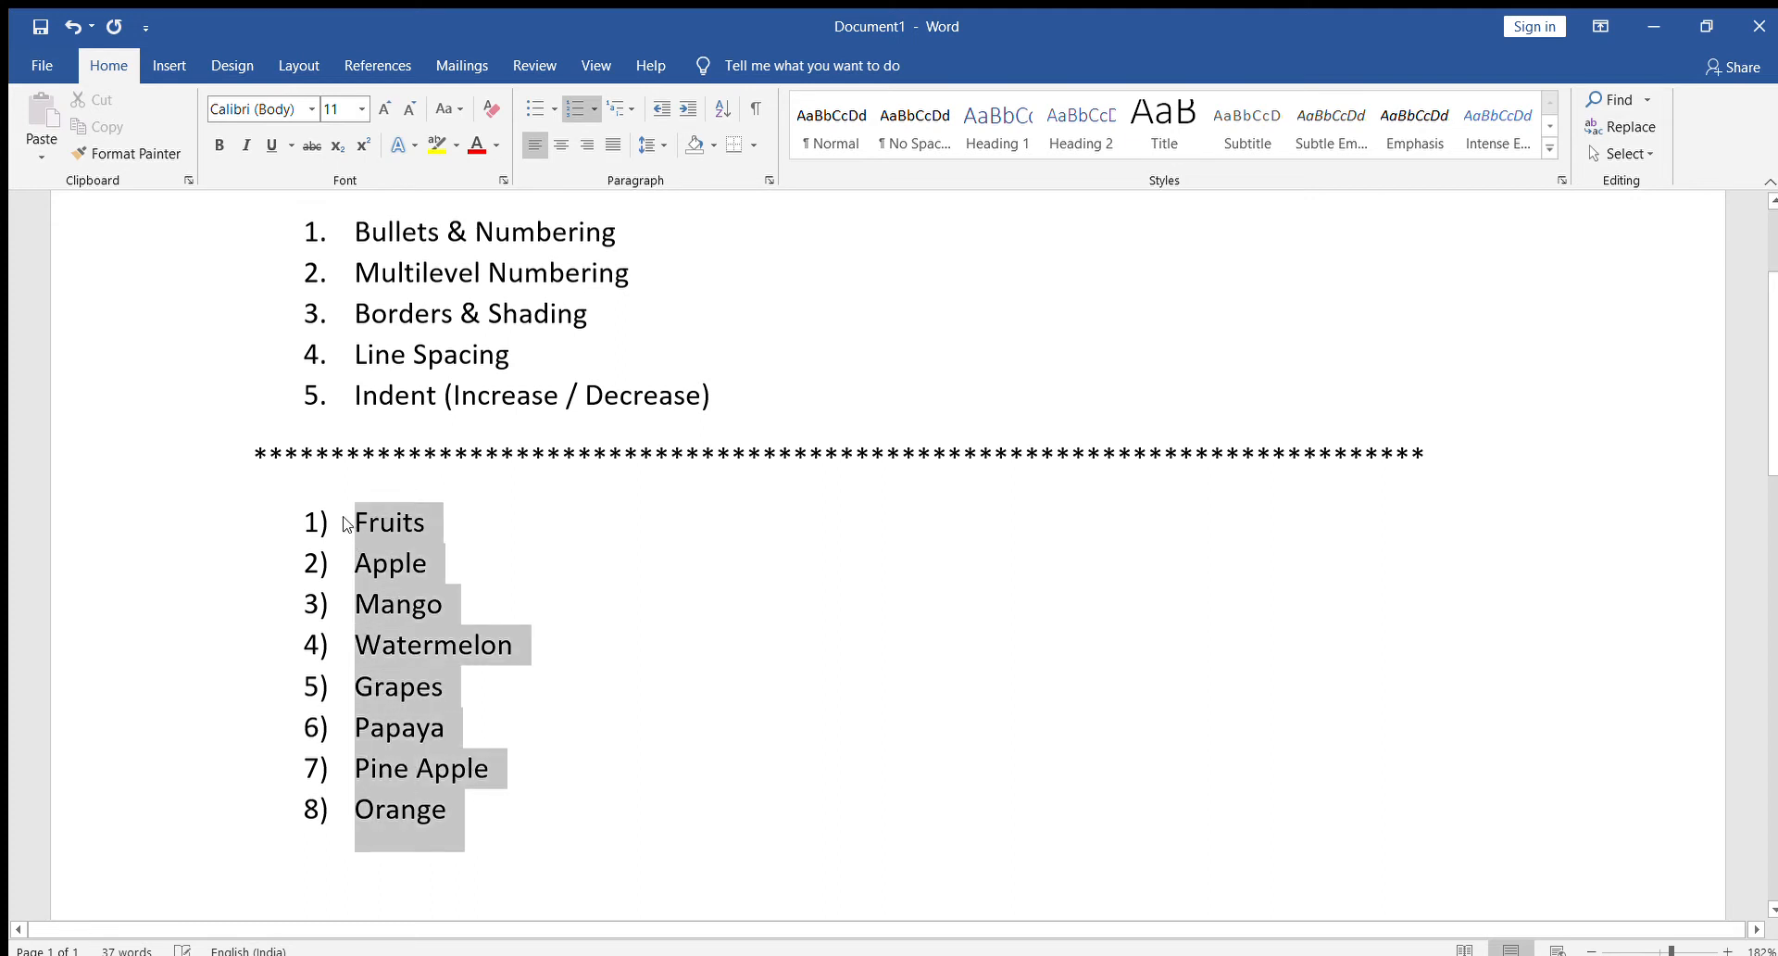
click(572, 109)
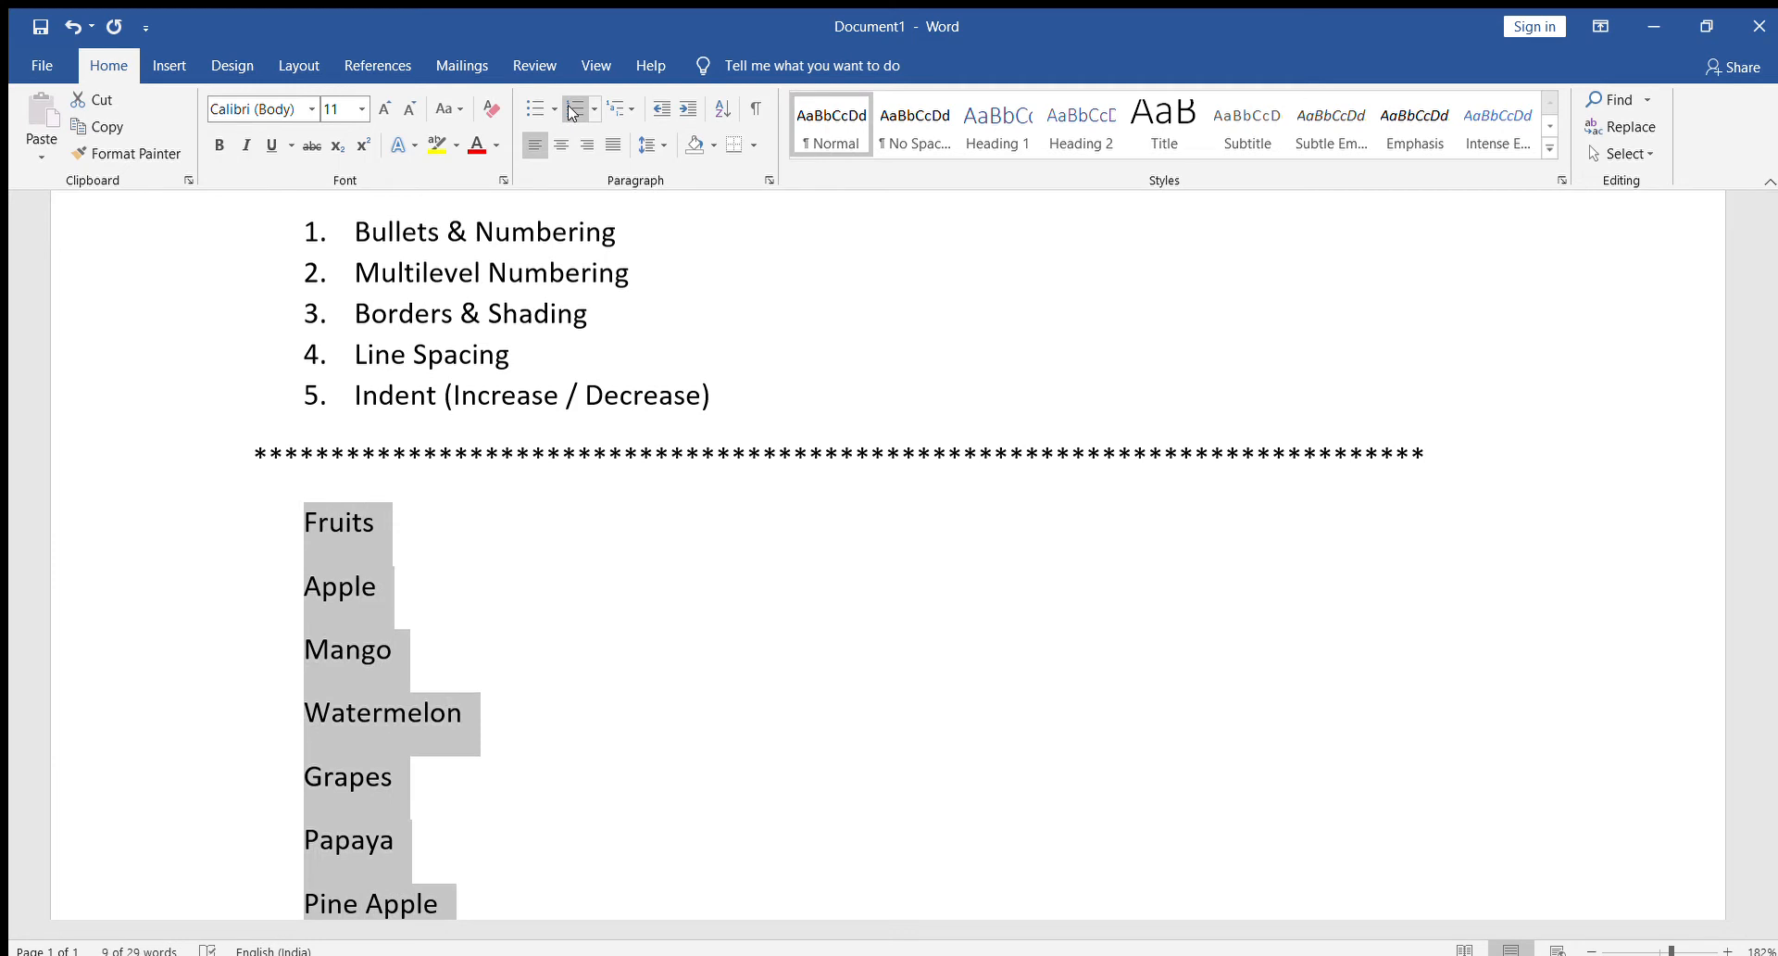
scroll(578, 469, down, 3)
scroll(579, 469, up, 3)
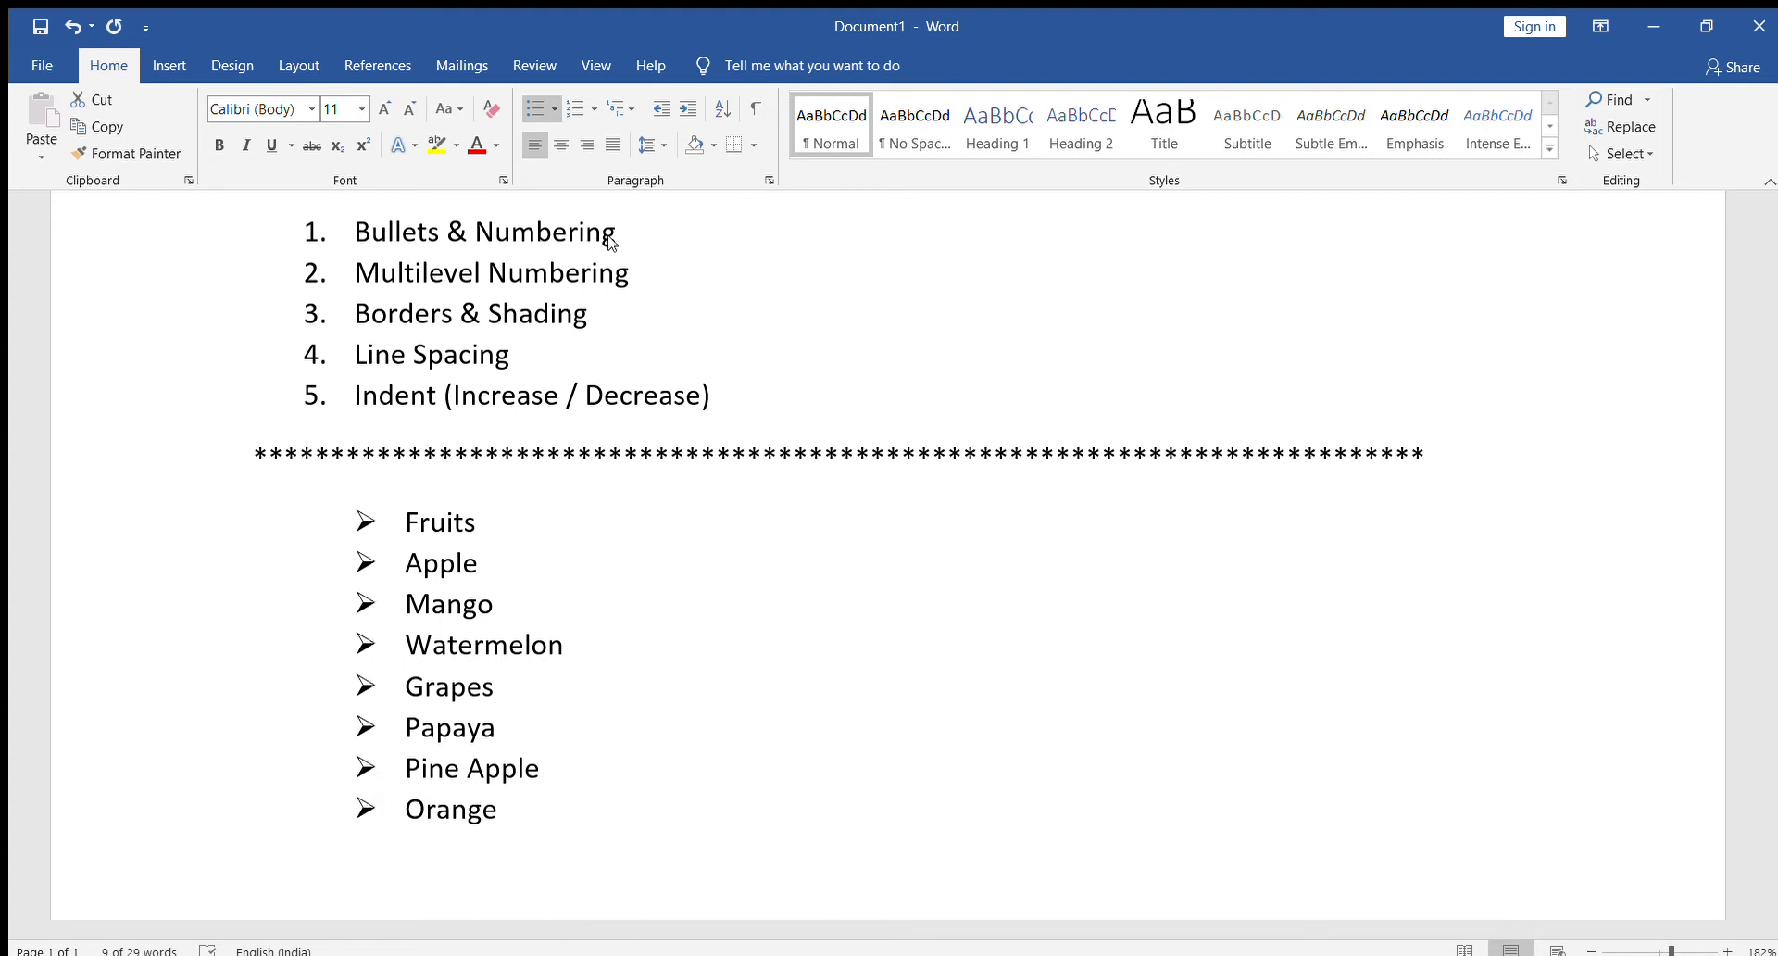
Apply check mark bullets to the lines from Fruits to Orange, and replace them with a custom orange Om symbol bullet
click(672, 236)
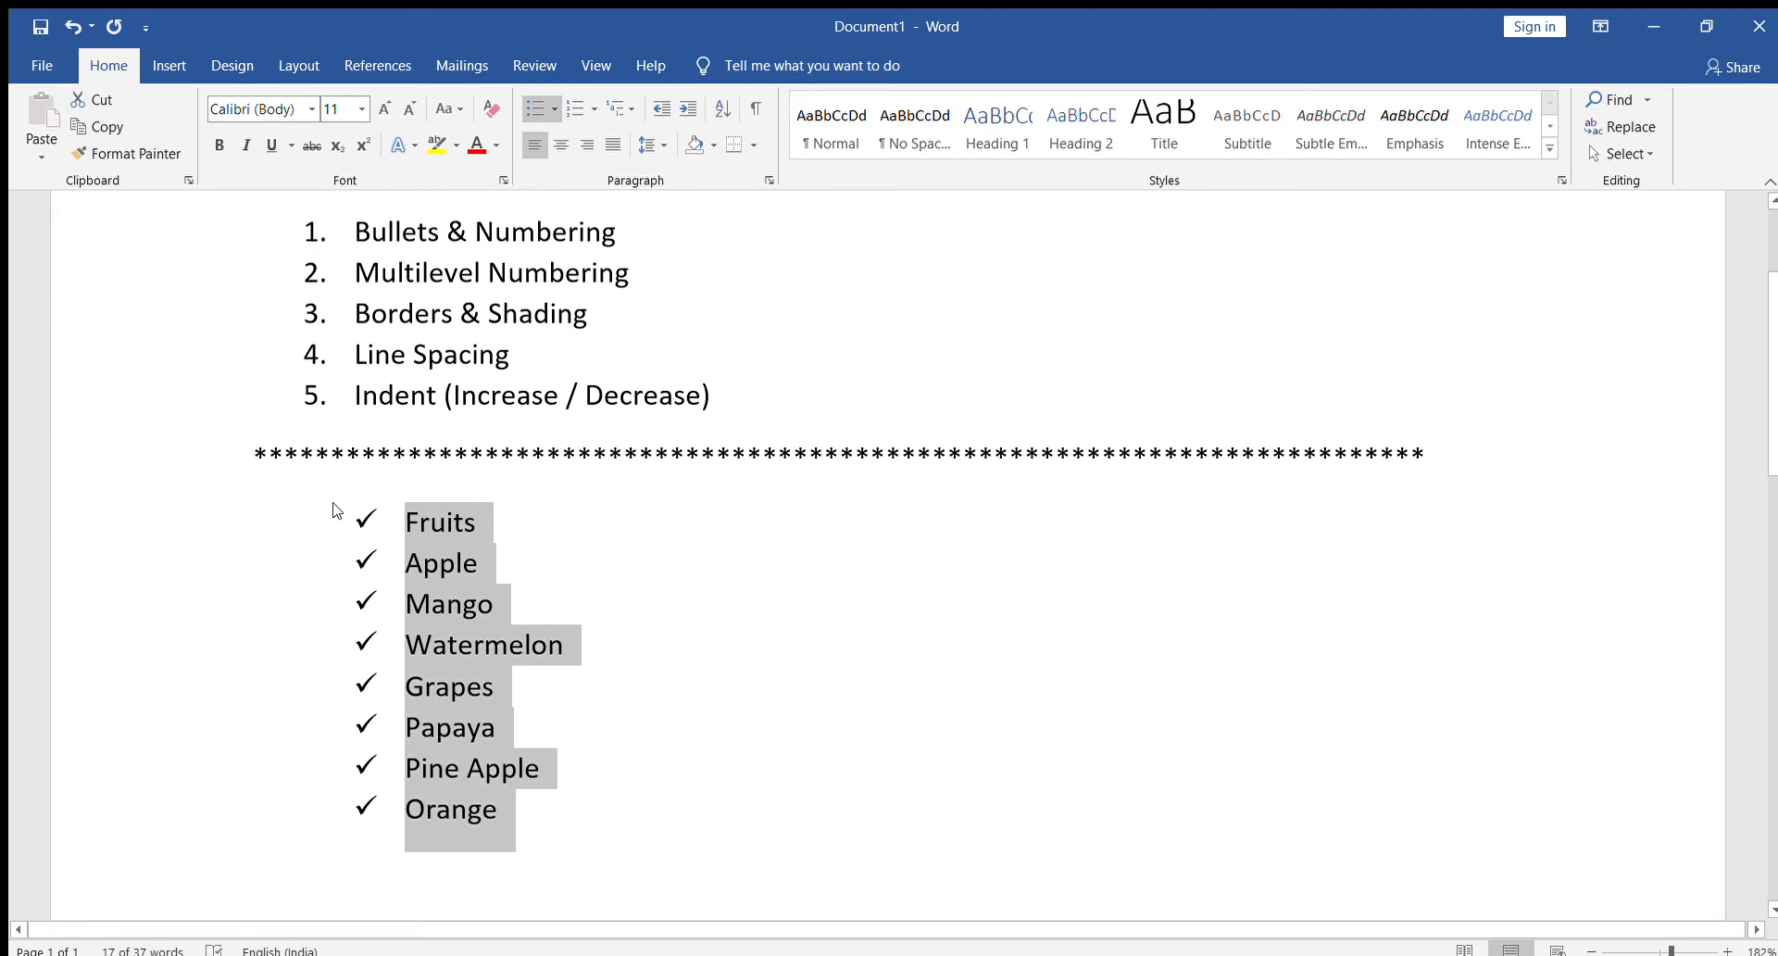
click(553, 109)
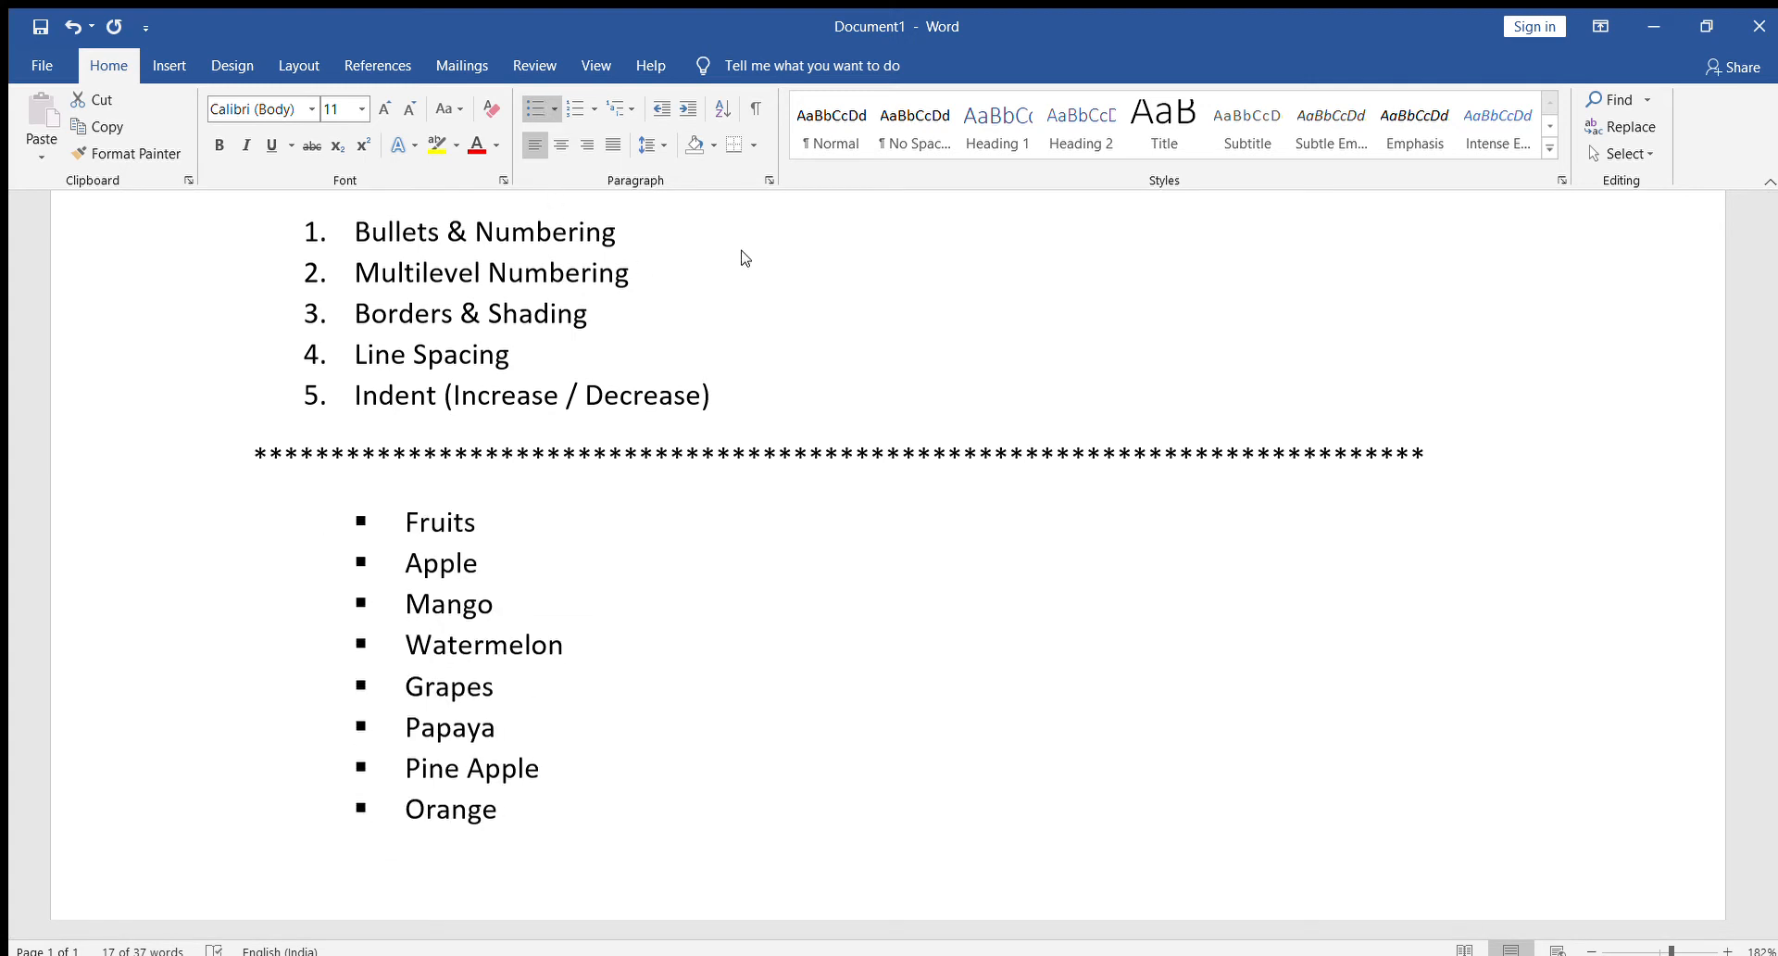
click(598, 383)
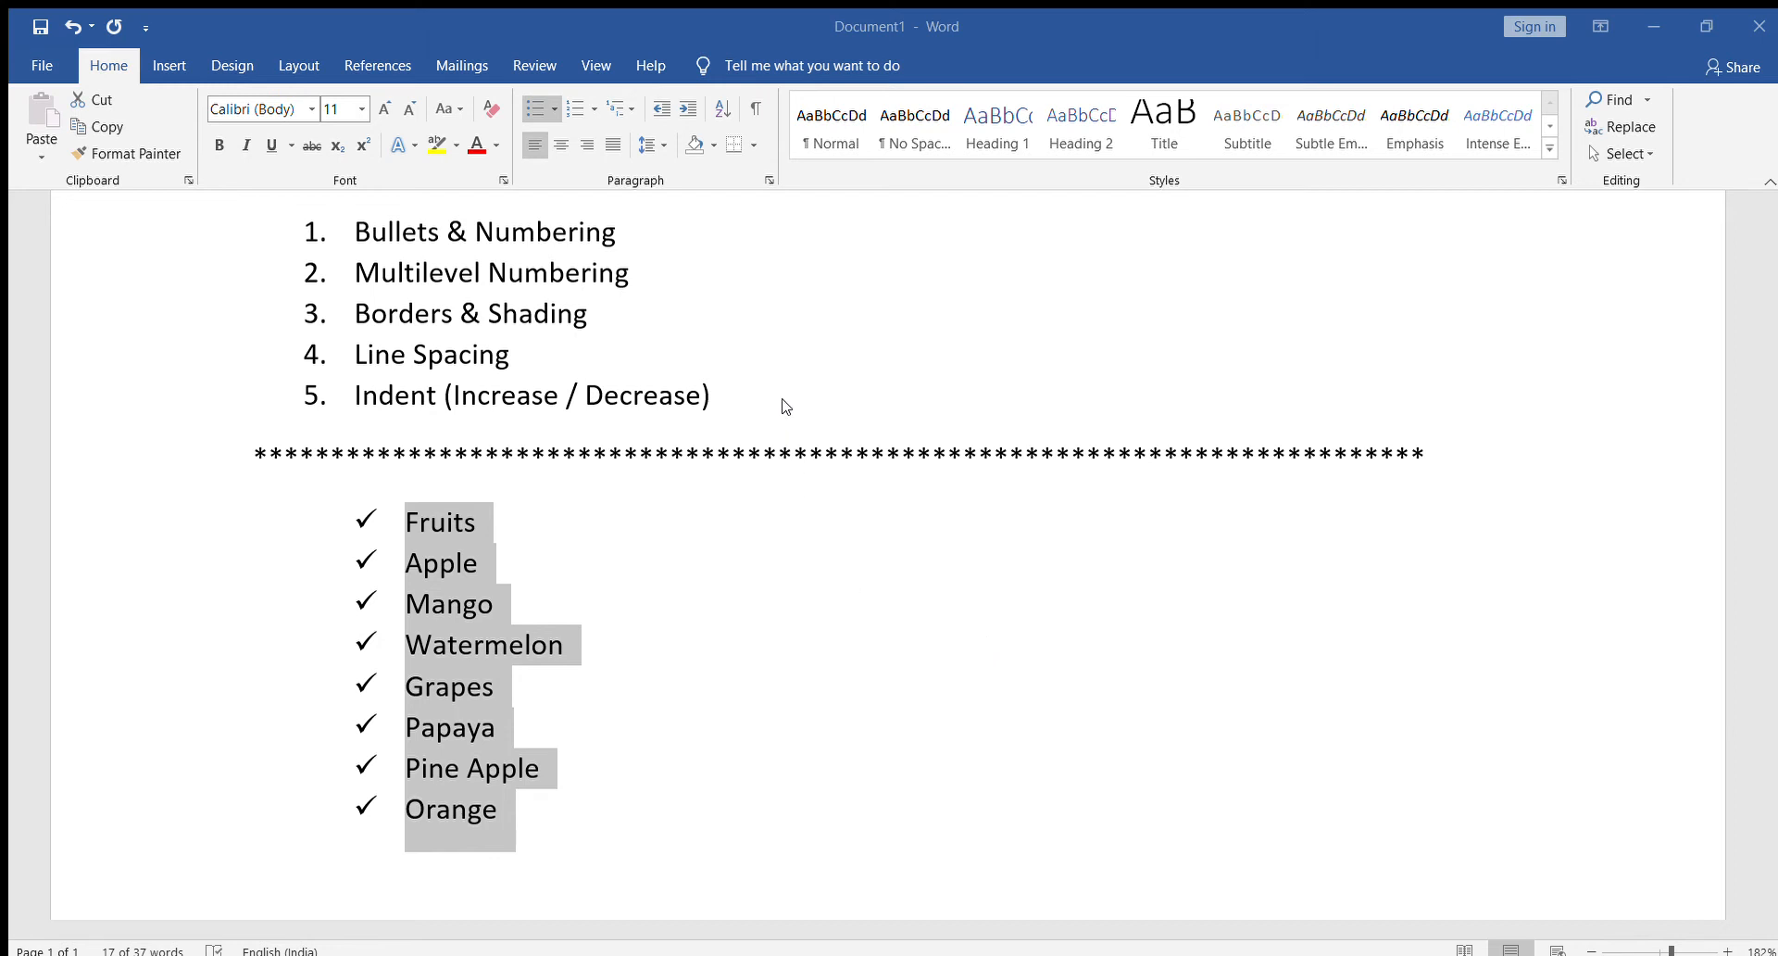
click(822, 585)
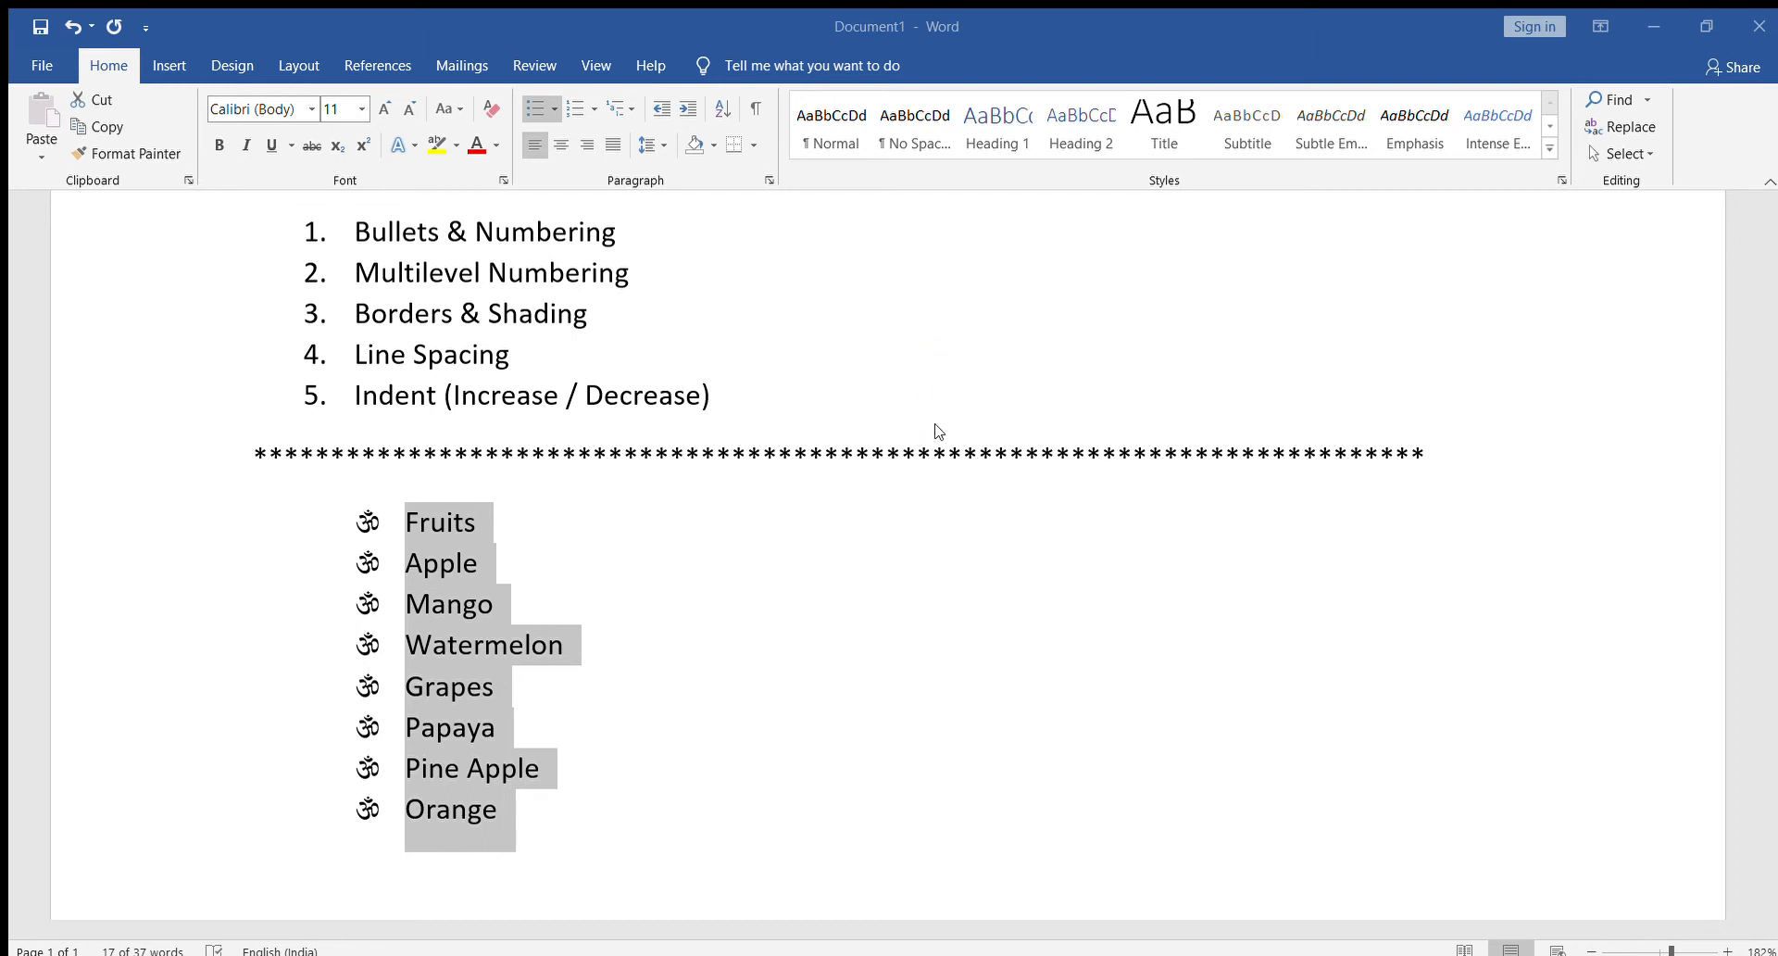
click(859, 586)
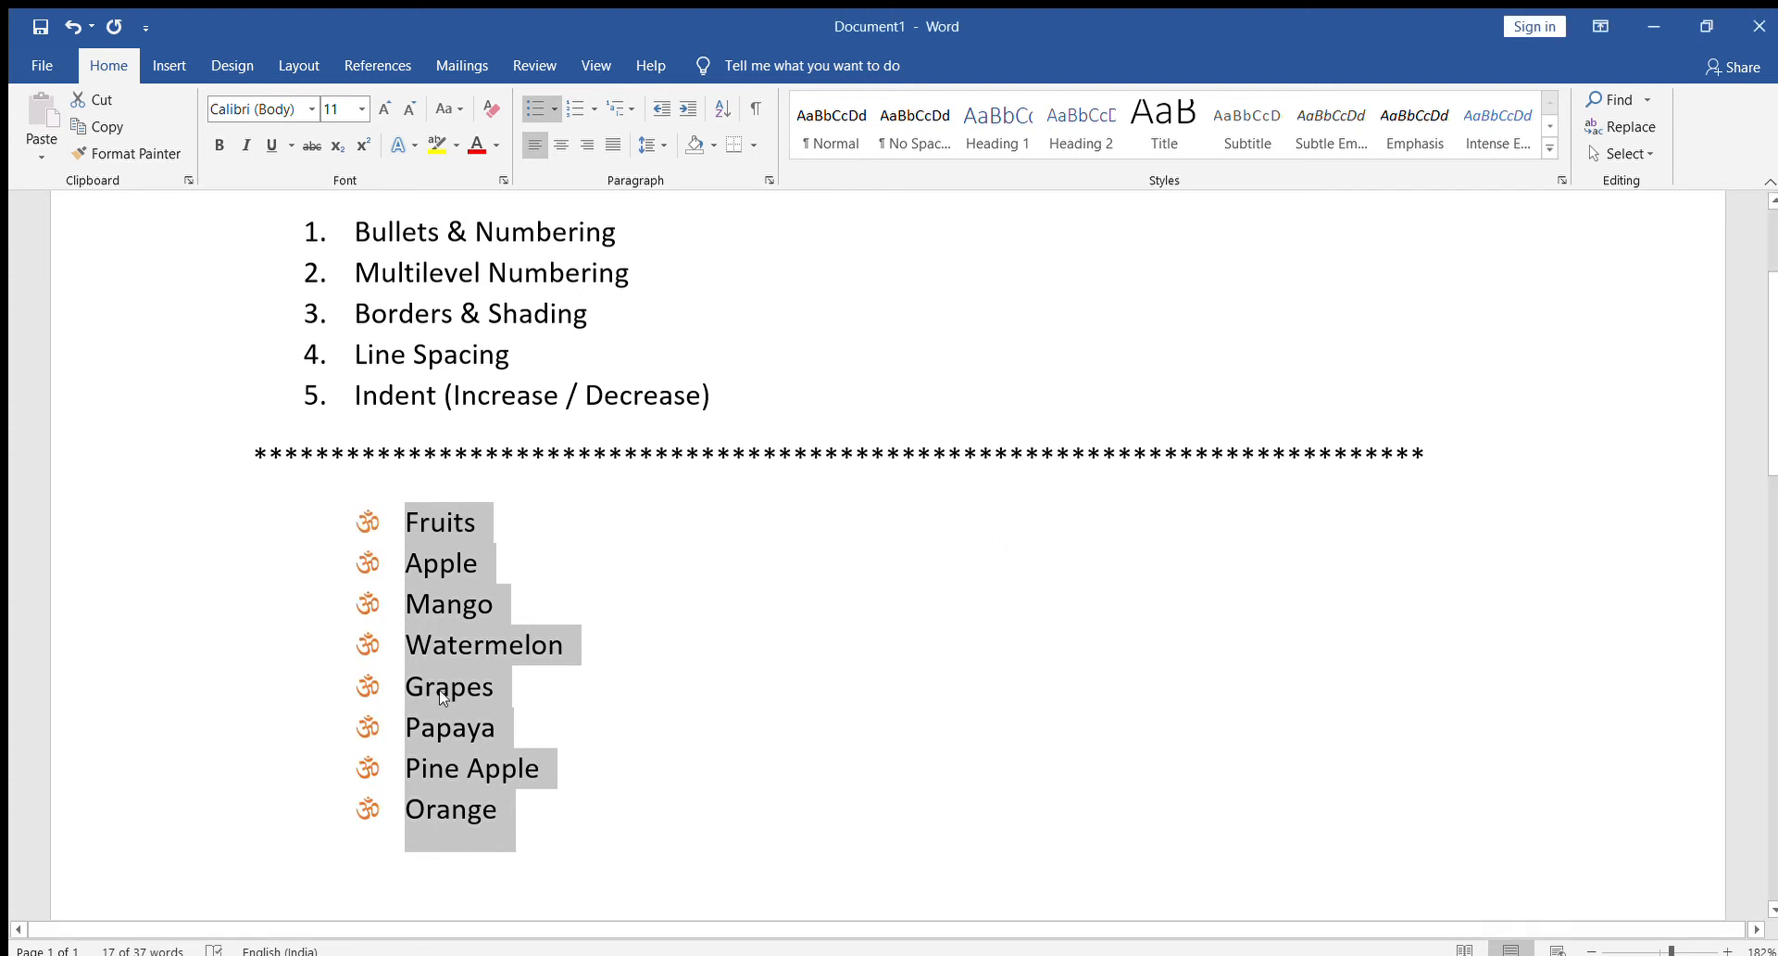
Try a skull picture bullet and no bullets on the fruit list, and restore the orange Om symbol bullets
click(553, 110)
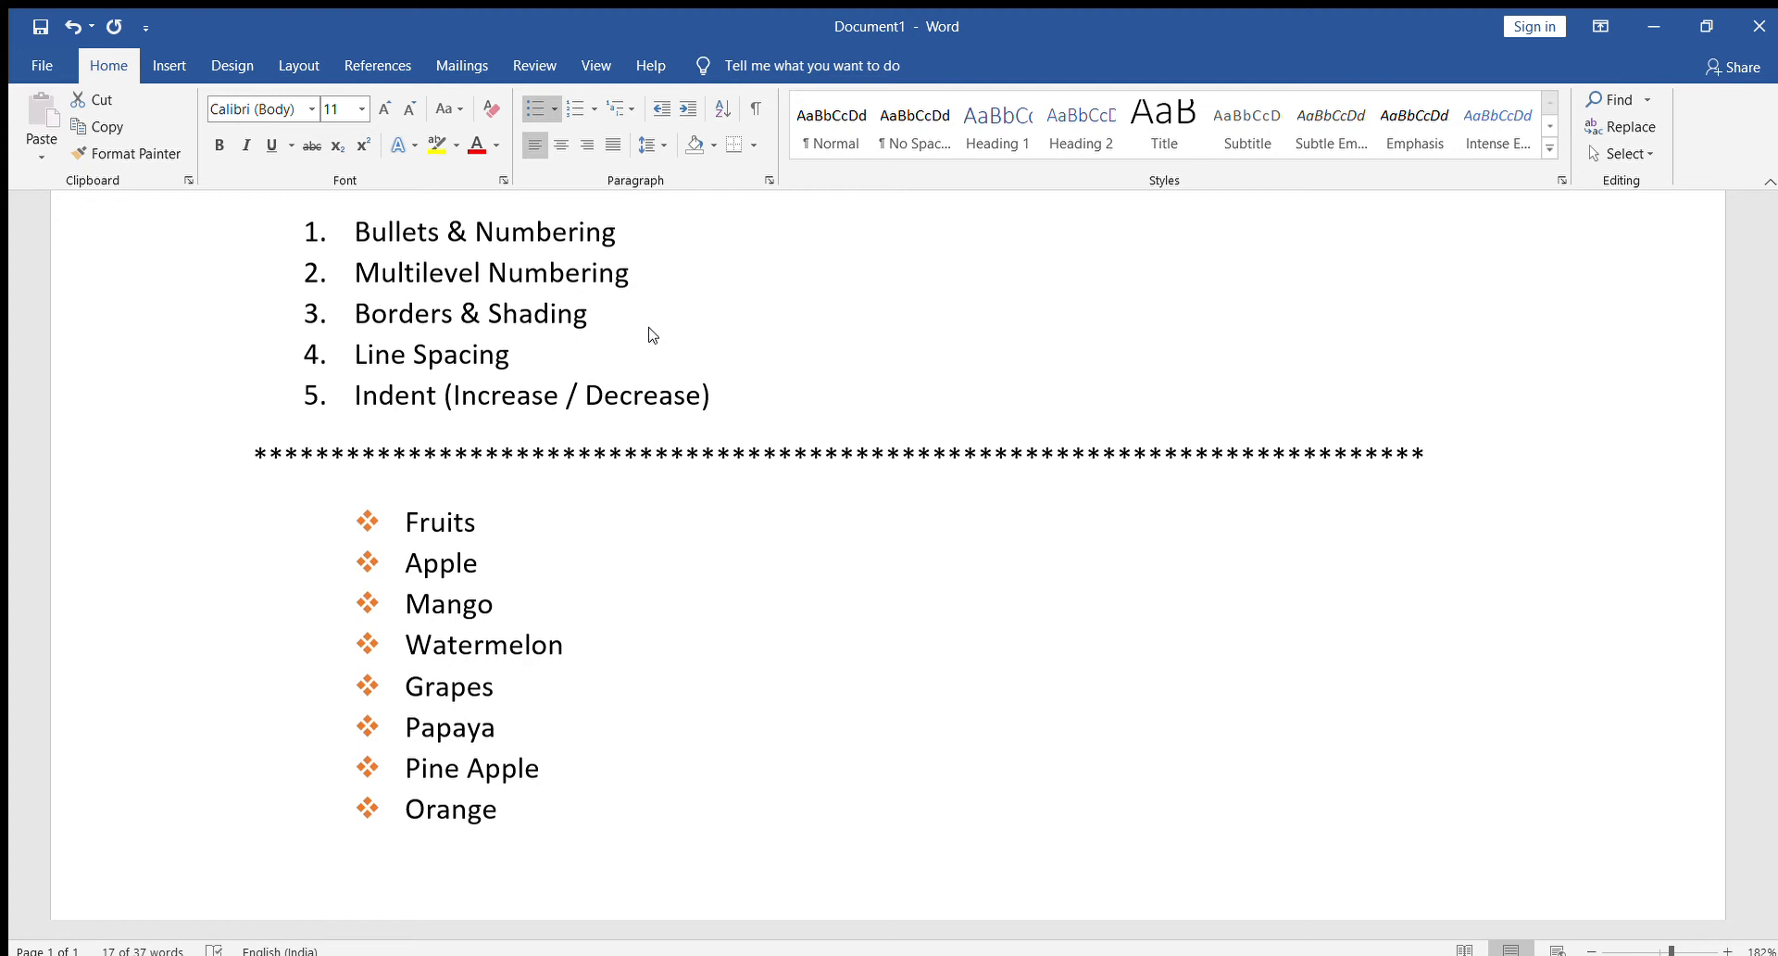
key(ctrl+z)
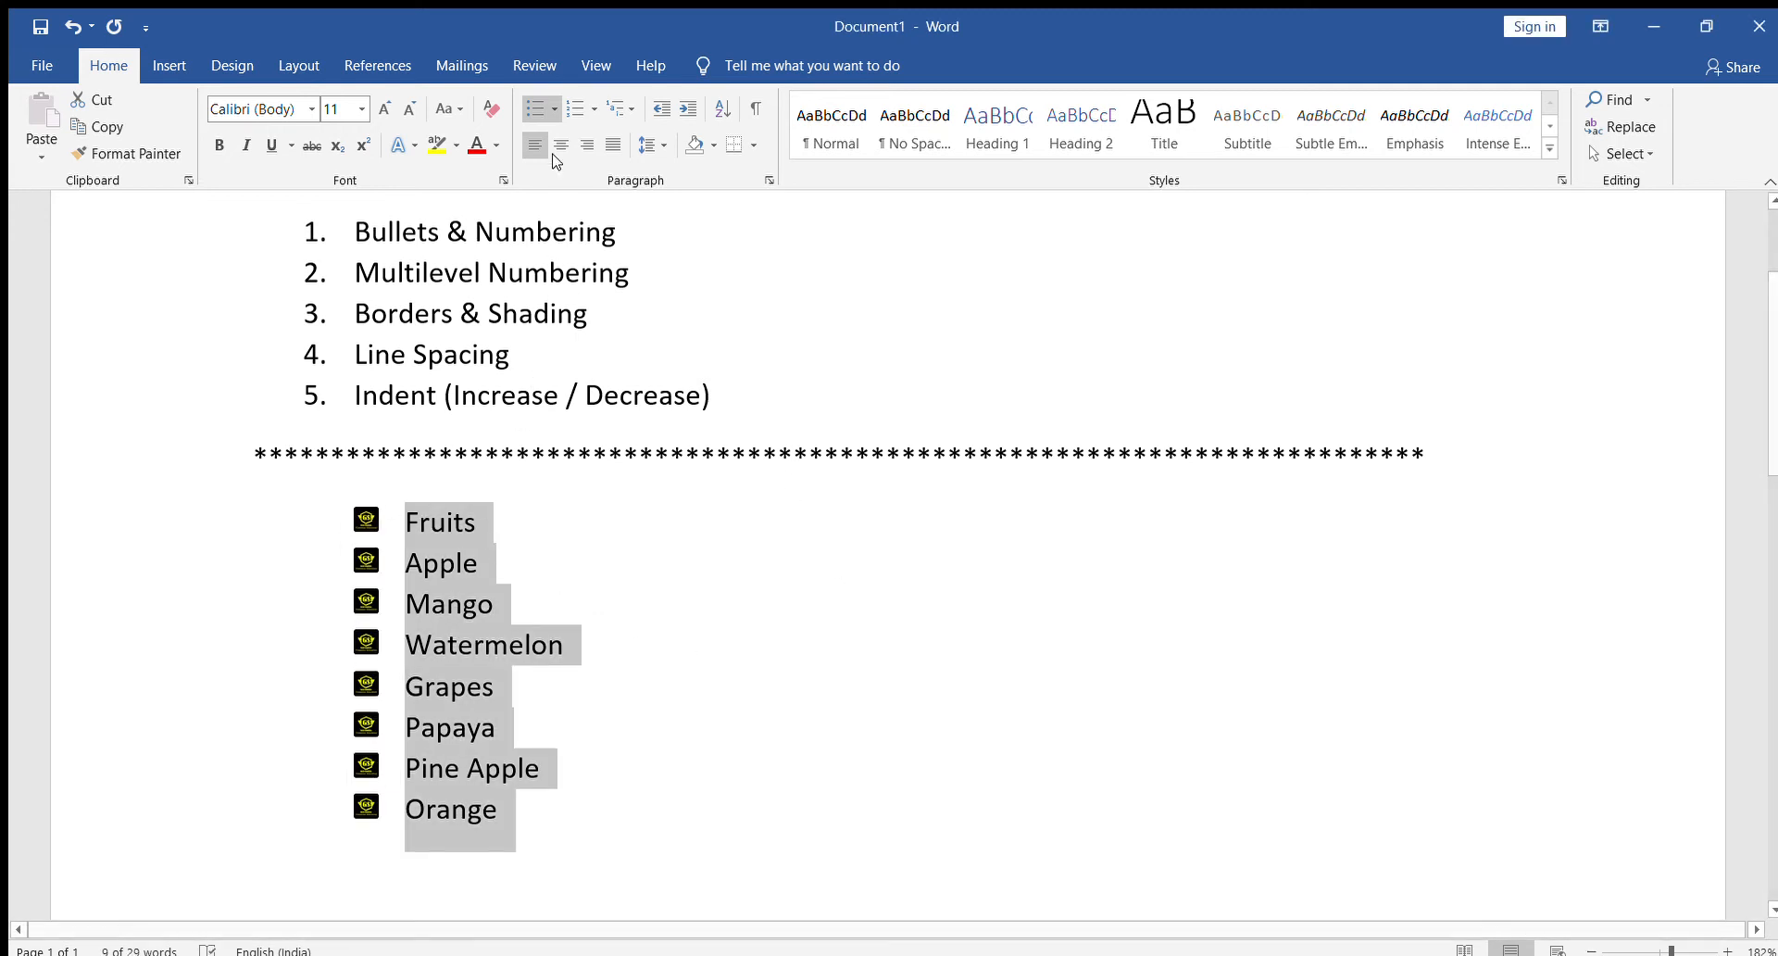
click(547, 109)
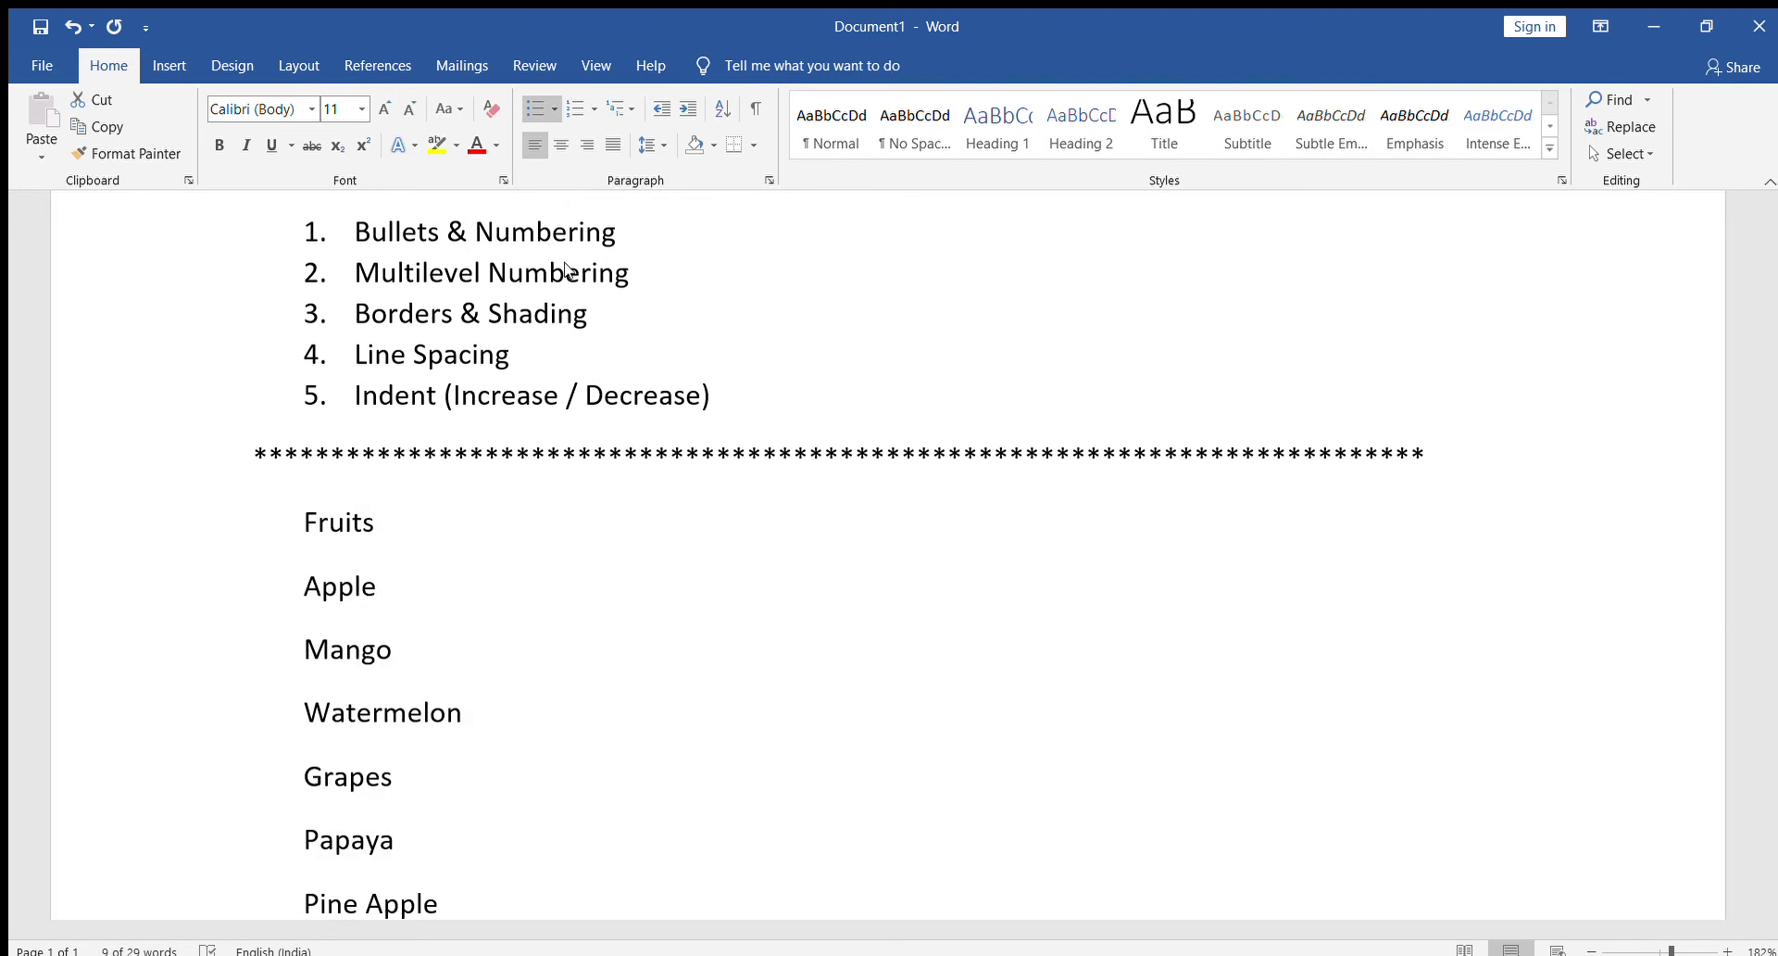
key(ctrl+z)
key(ctrl+y)
key(ctrl+z)
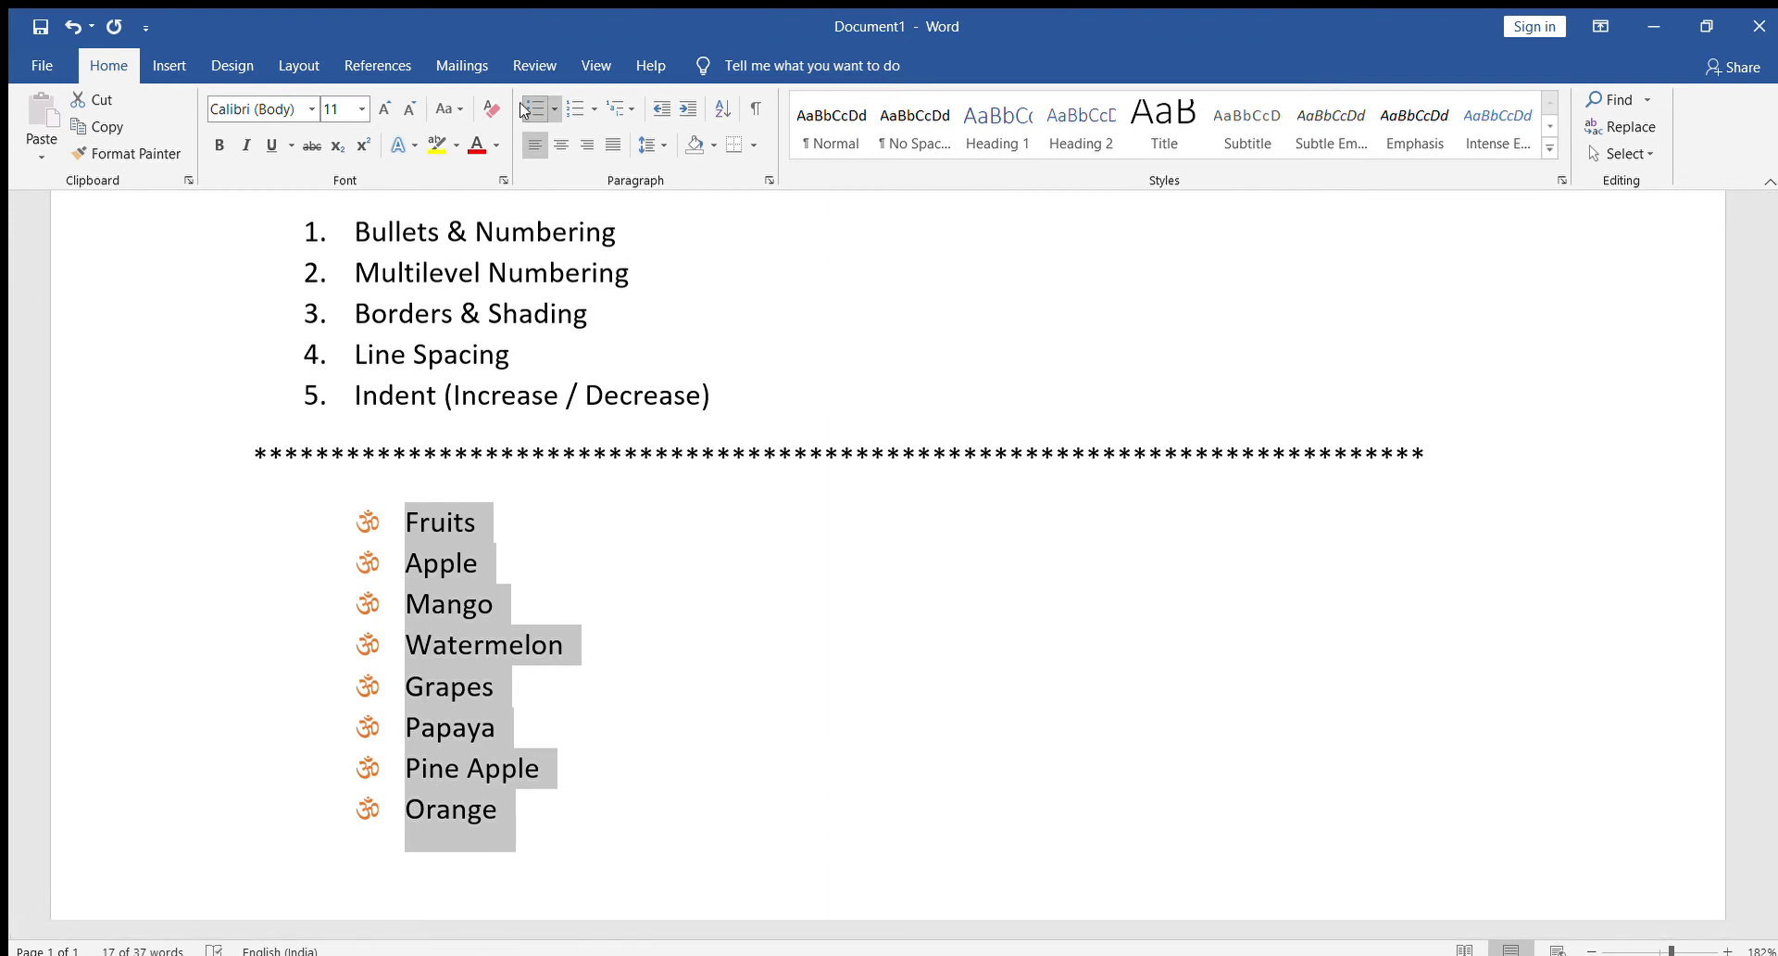
Remove the Om symbol bullets from all the lines from Fruits to Orange
drag(642, 238, 357, 236)
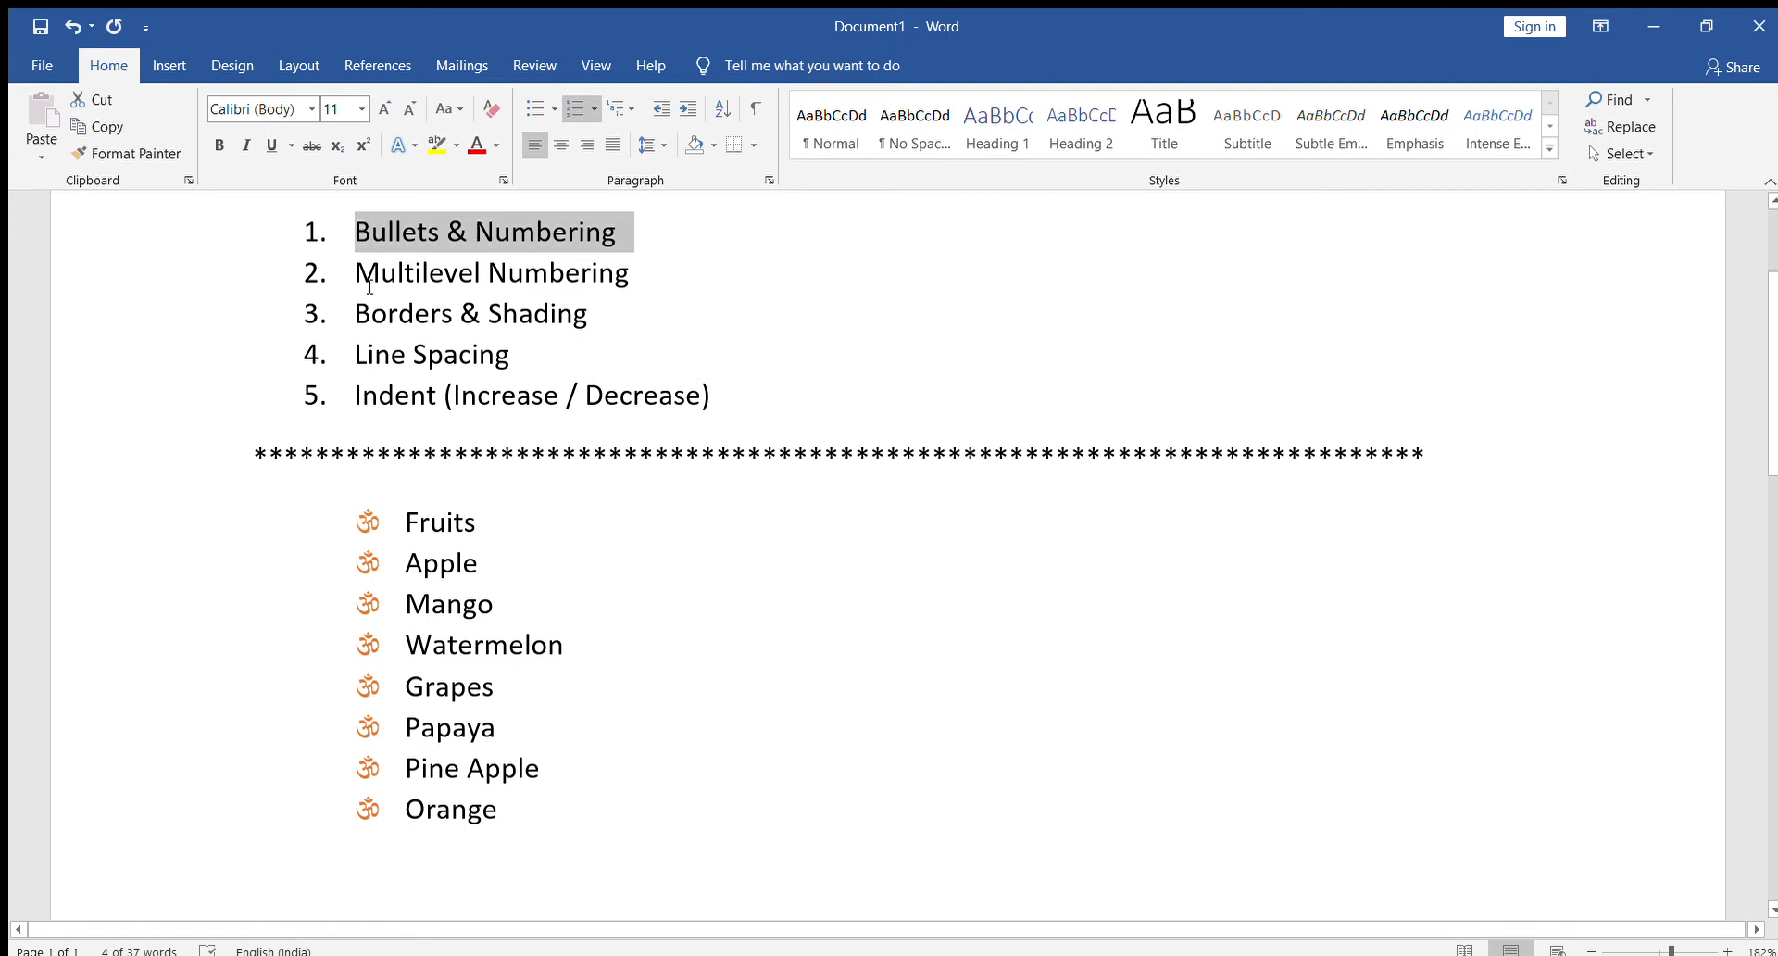
drag(357, 280, 616, 272)
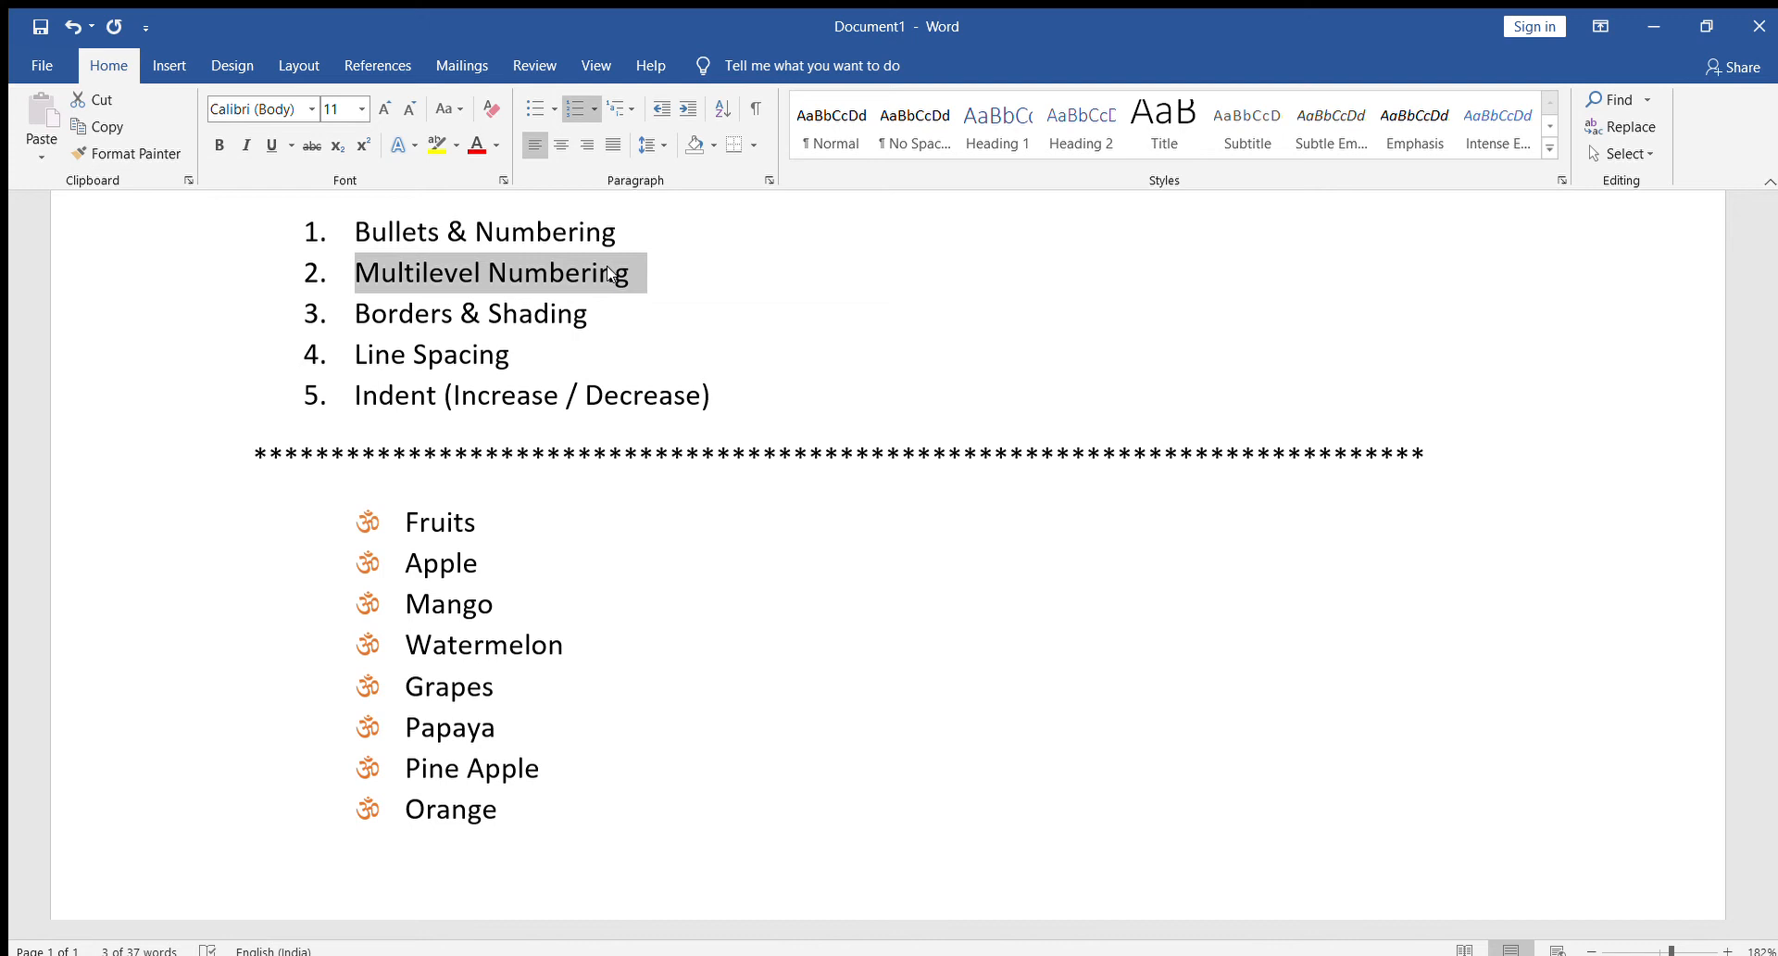
drag(528, 822, 404, 519)
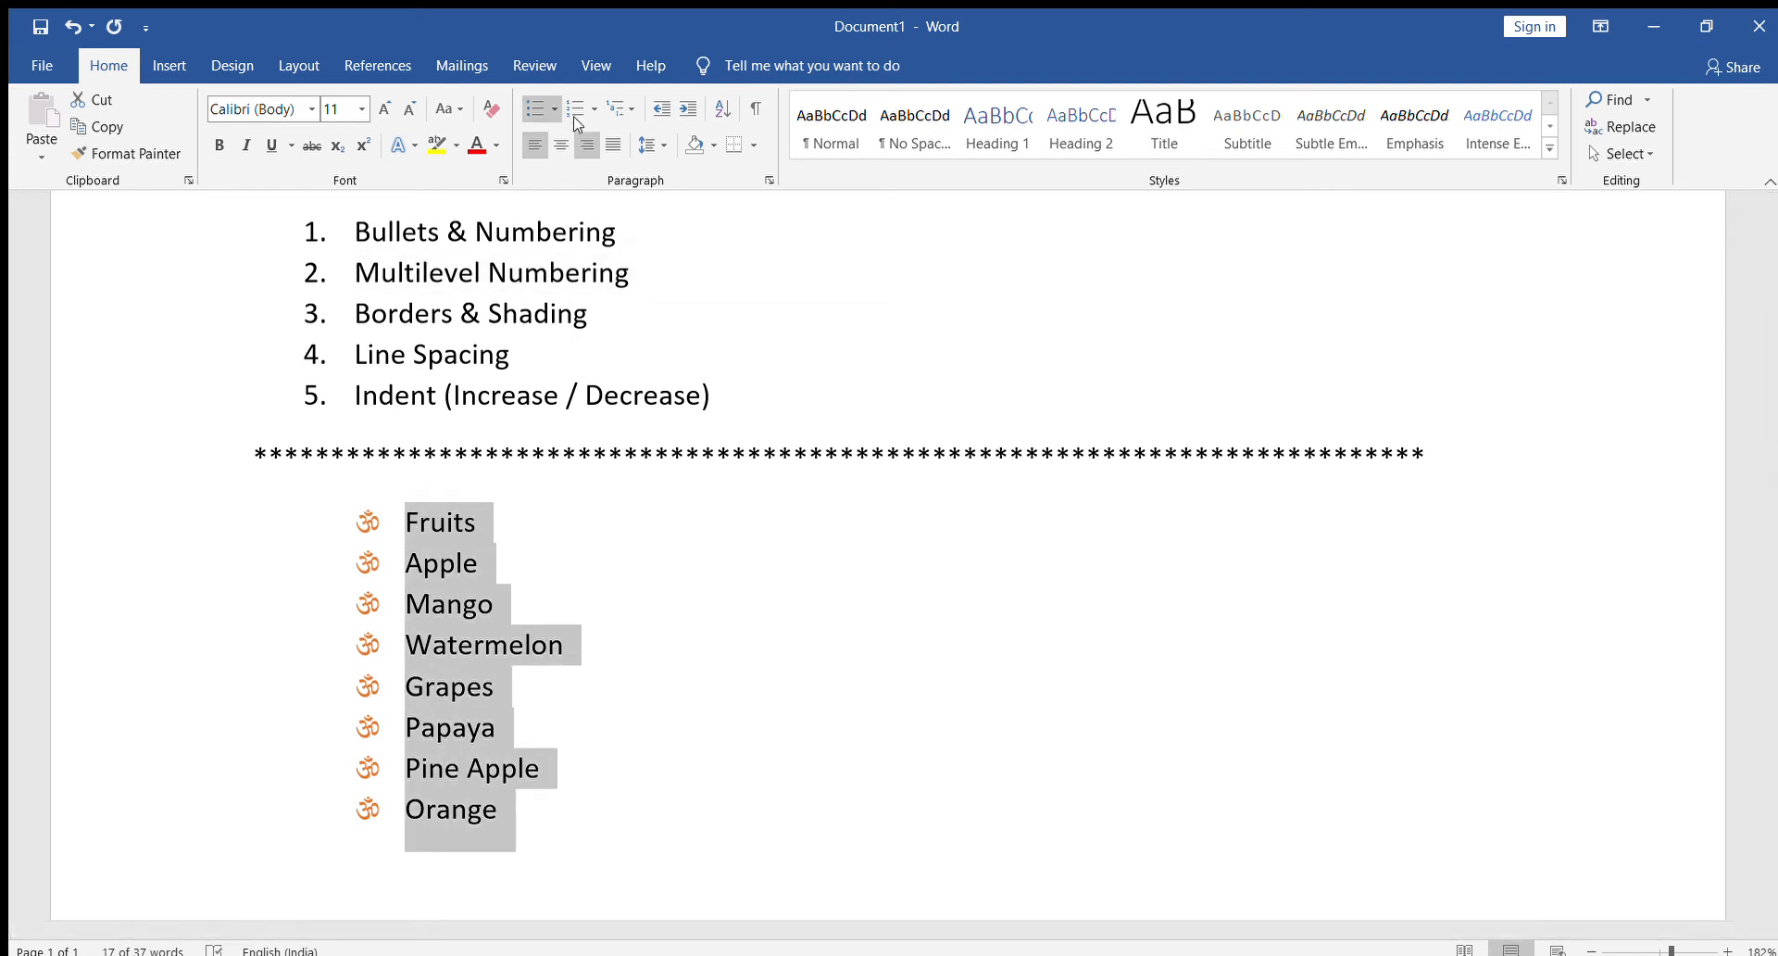
click(534, 108)
Add the lines "Vegetables", "Onion", "Potato", "Tomato" and "Chilly" below Orange
scroll(467, 621, down, 3)
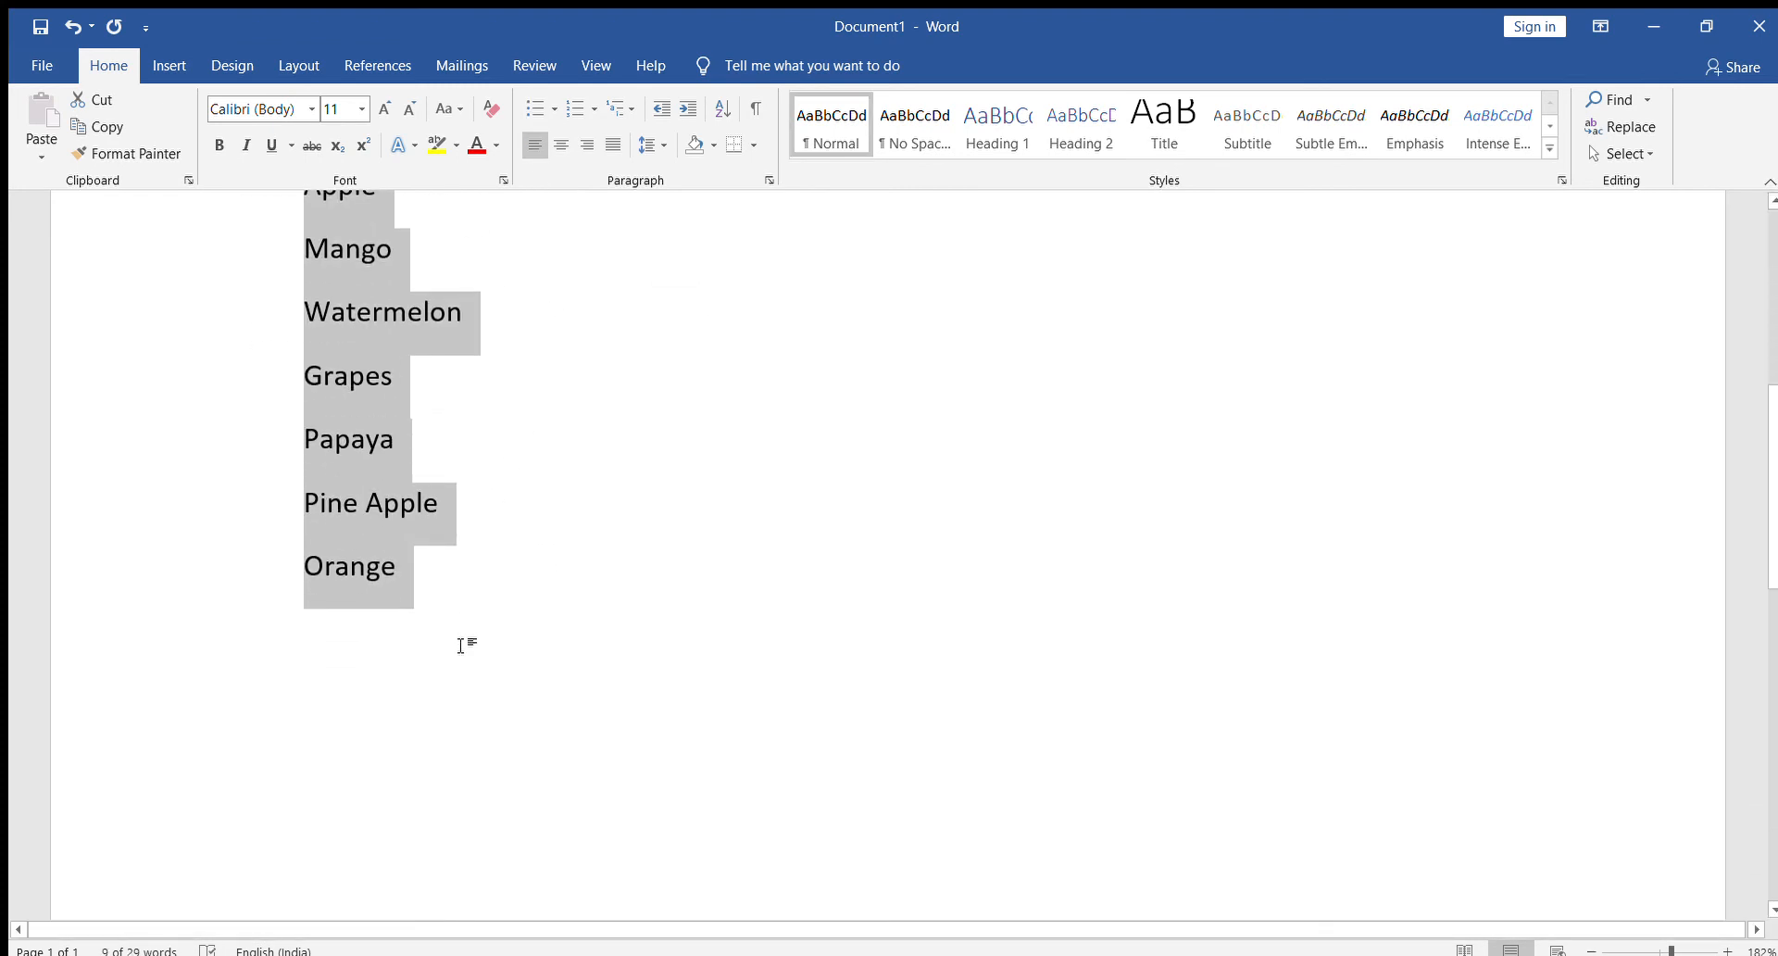
click(473, 573)
key(Return)
text(Vegetable)
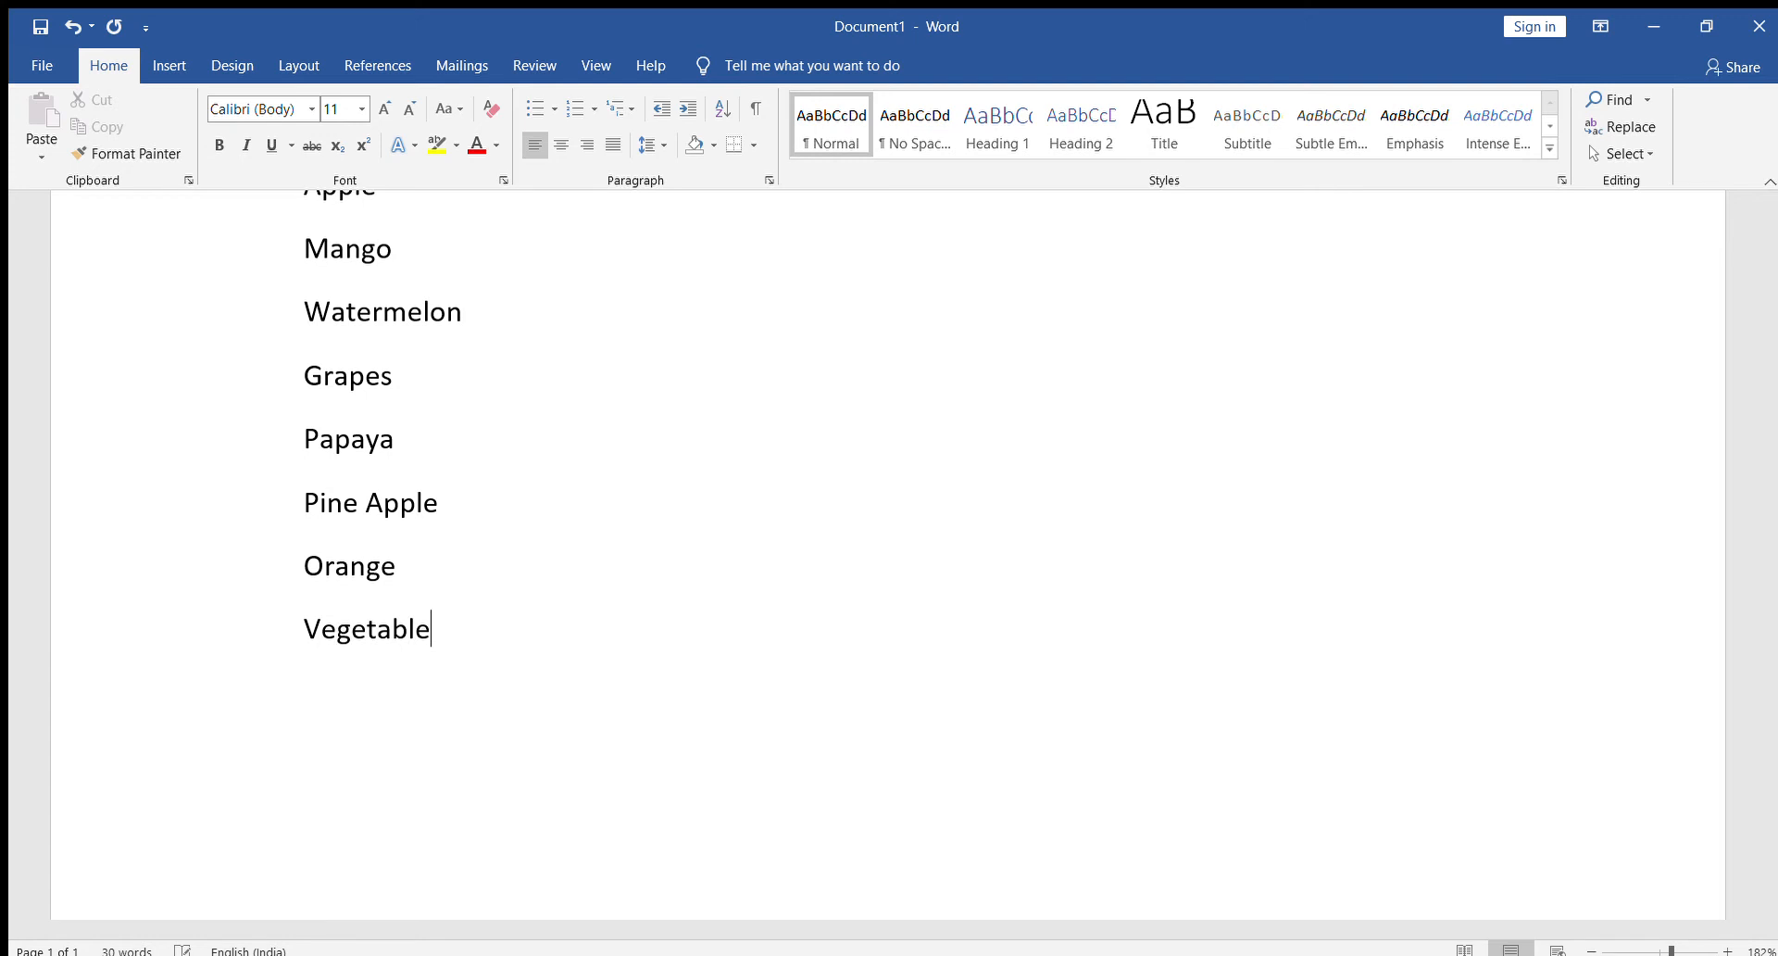
text(s)
key(Return)
text(Onion)
key(Return)
text(Potato)
key(Return)
text(Tomato)
key(Return)
text(Chilly)
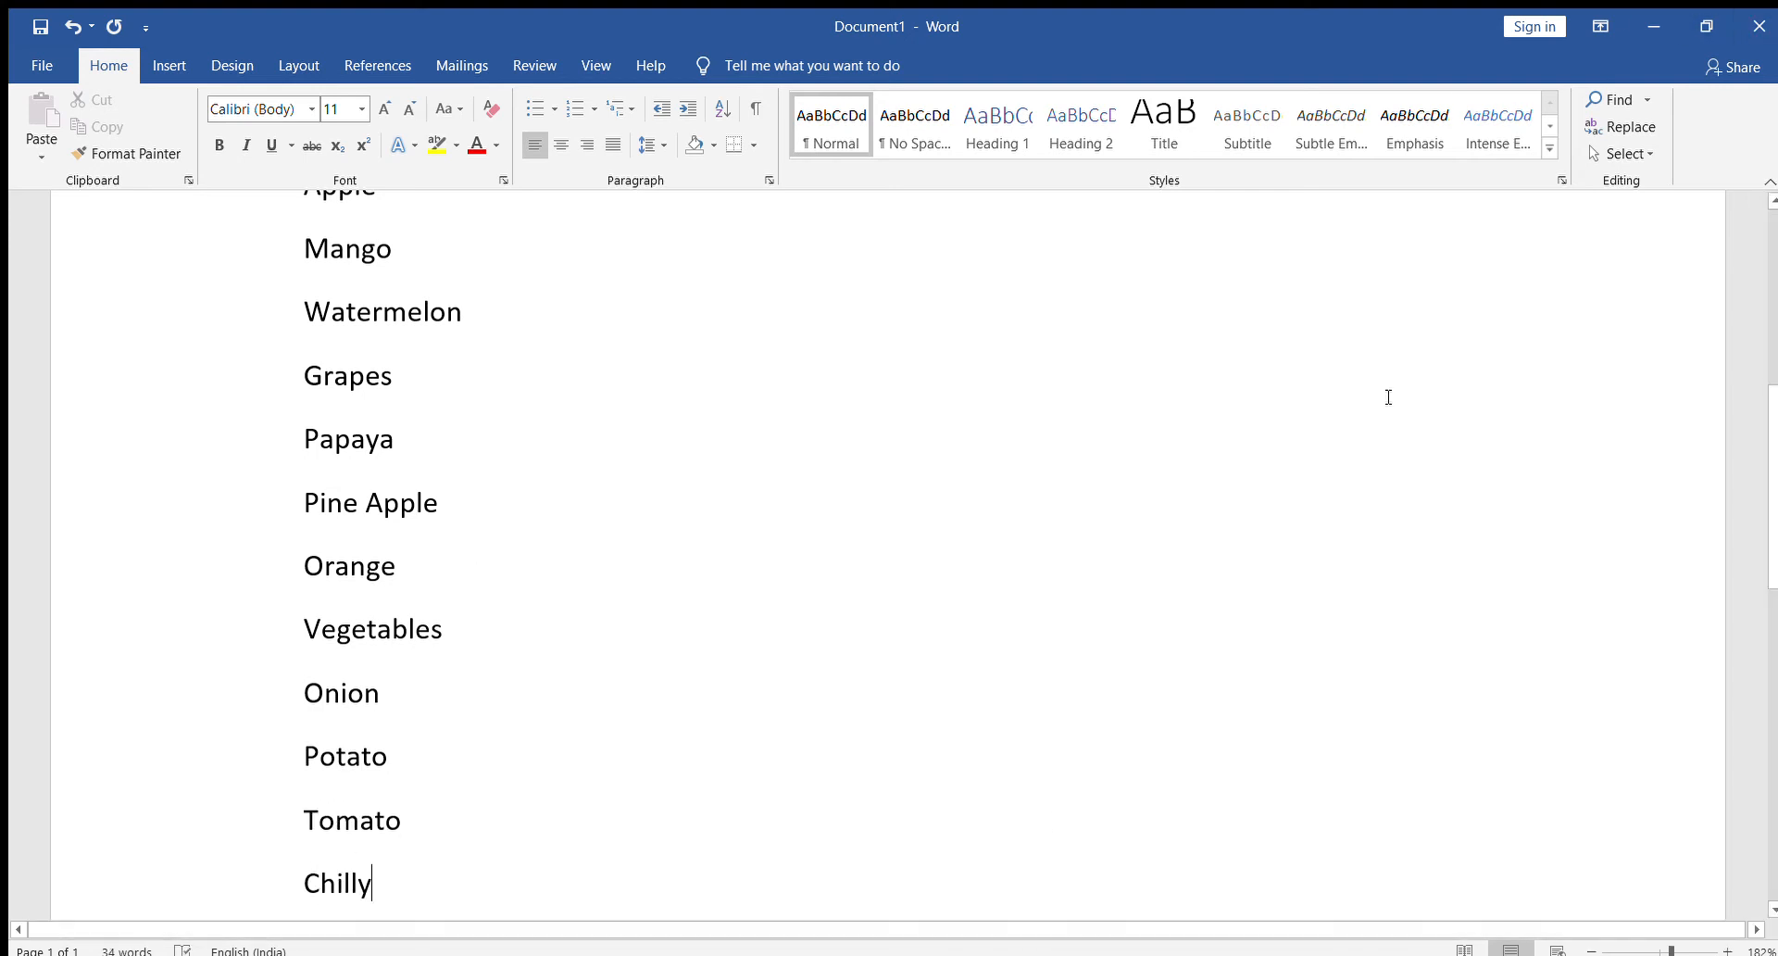
Apply multilevel numbering in the "1., 1.1., 1.1.1." style to all the lines from Fruits to Chilly
scroll(1389, 396, up, 3)
drag(302, 428, 463, 651)
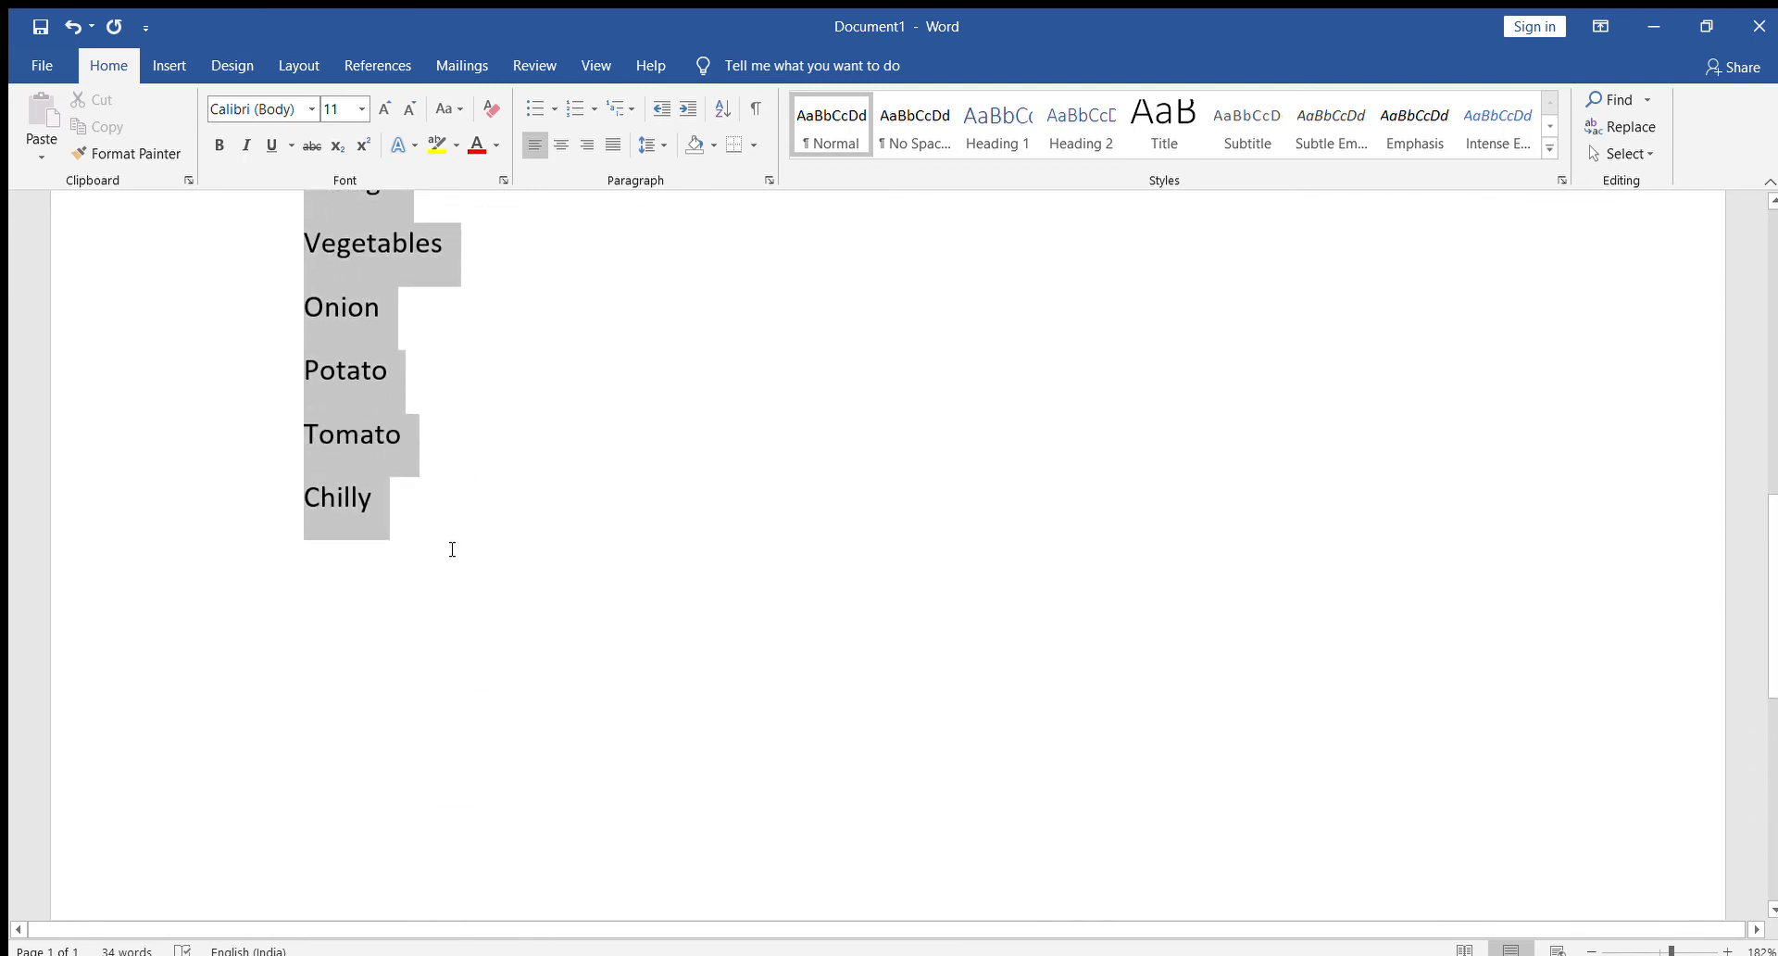
scroll(611, 445, up, 8)
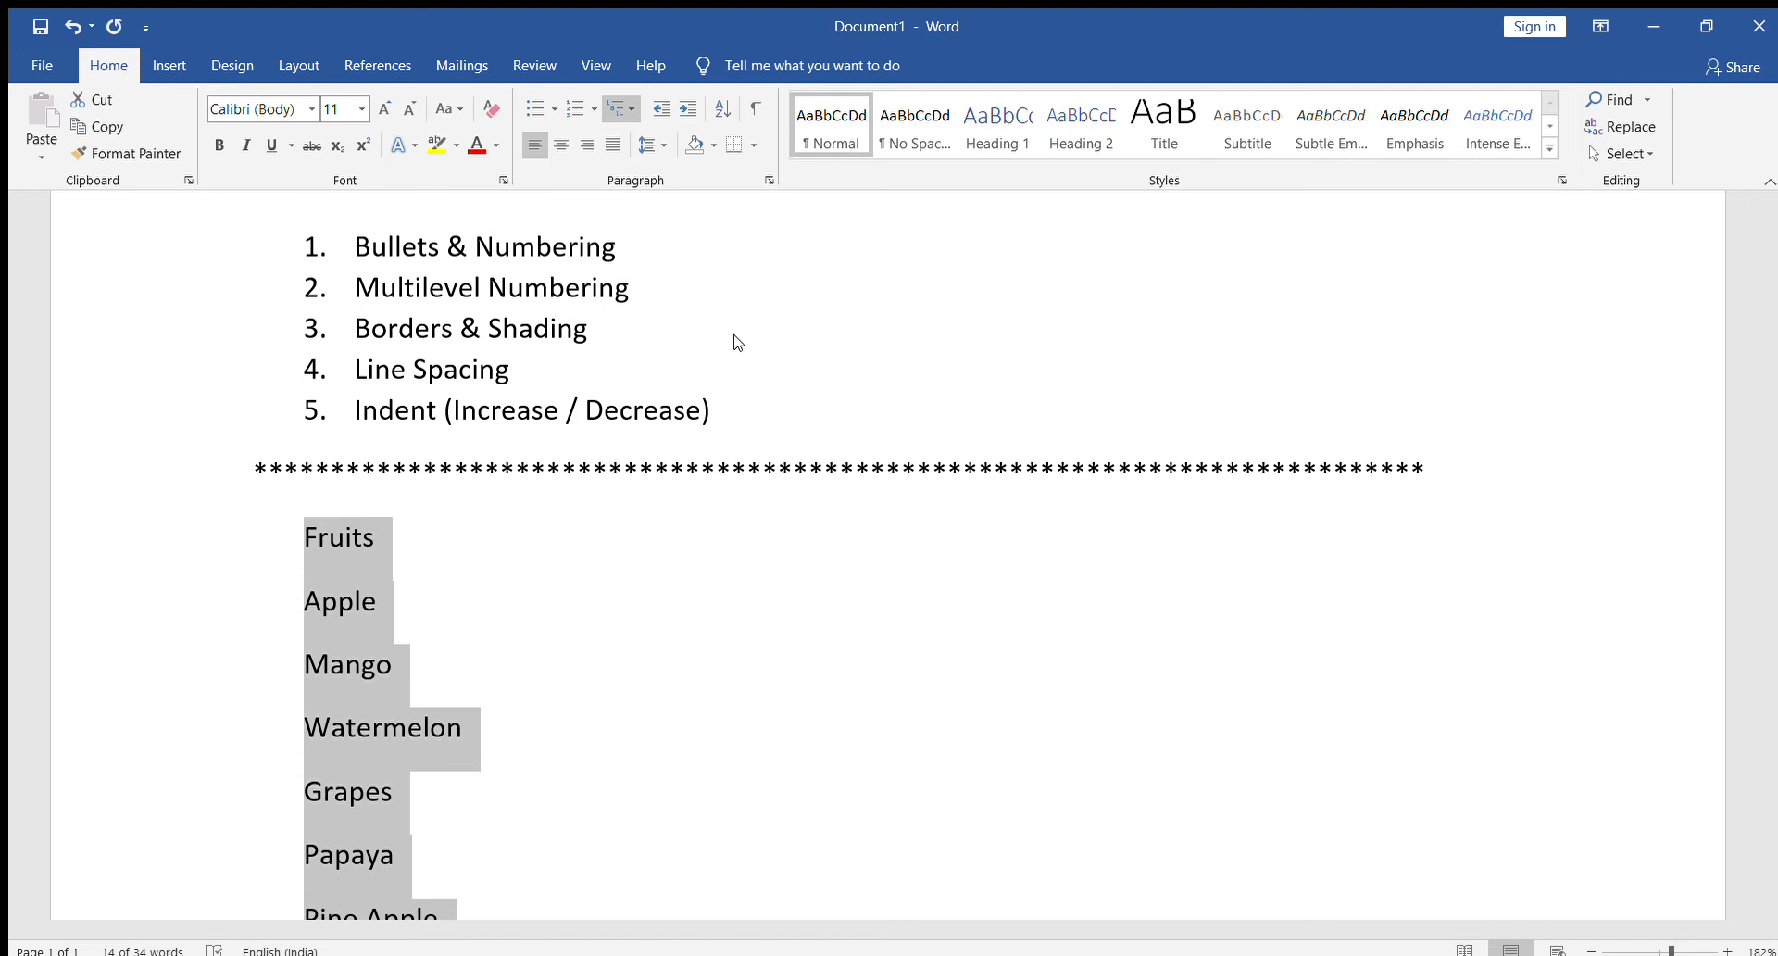
click(843, 347)
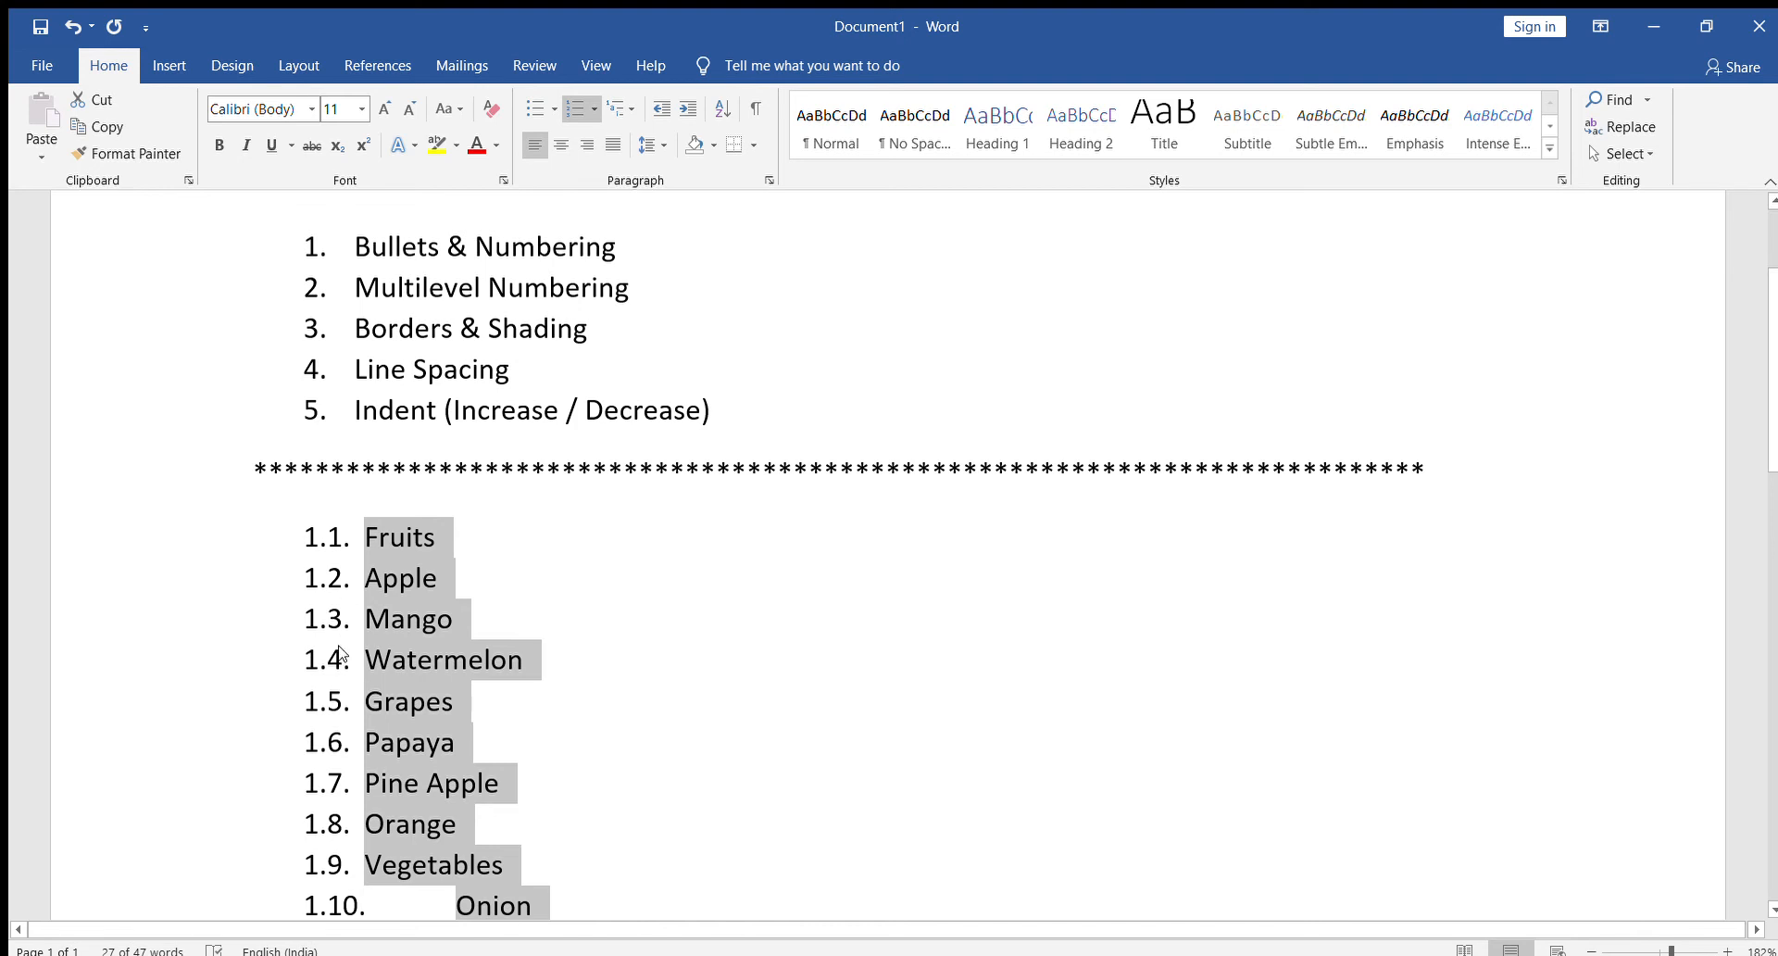
click(591, 113)
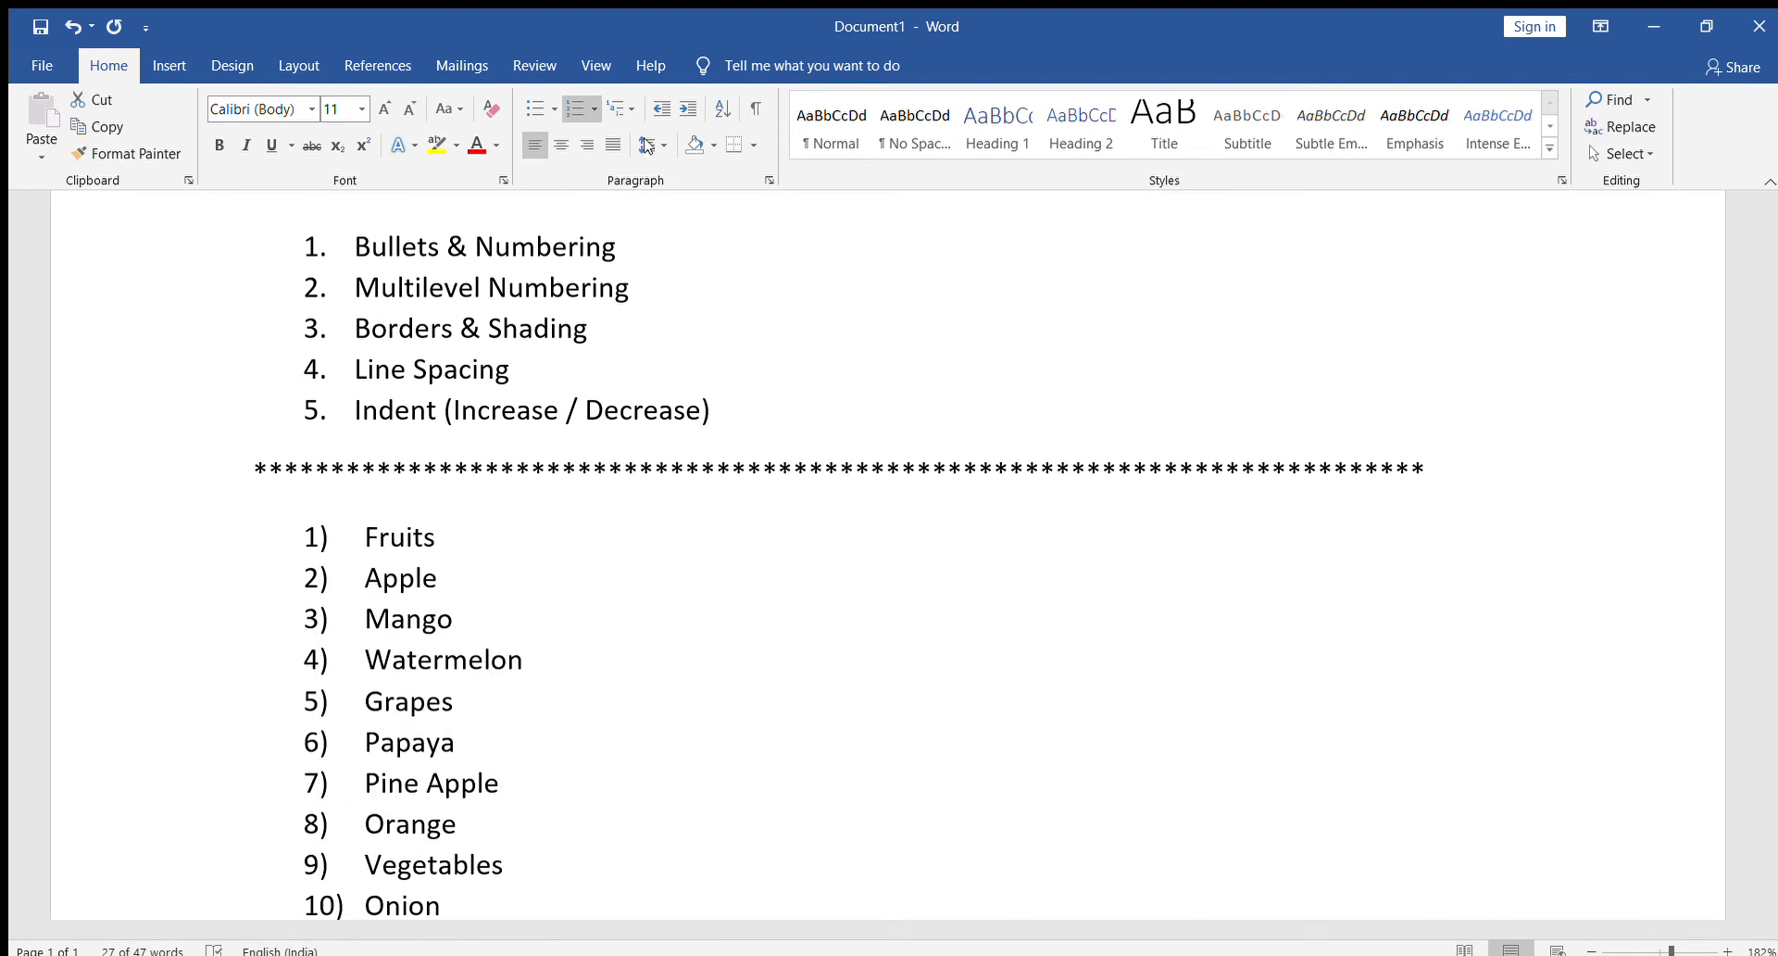
click(621, 98)
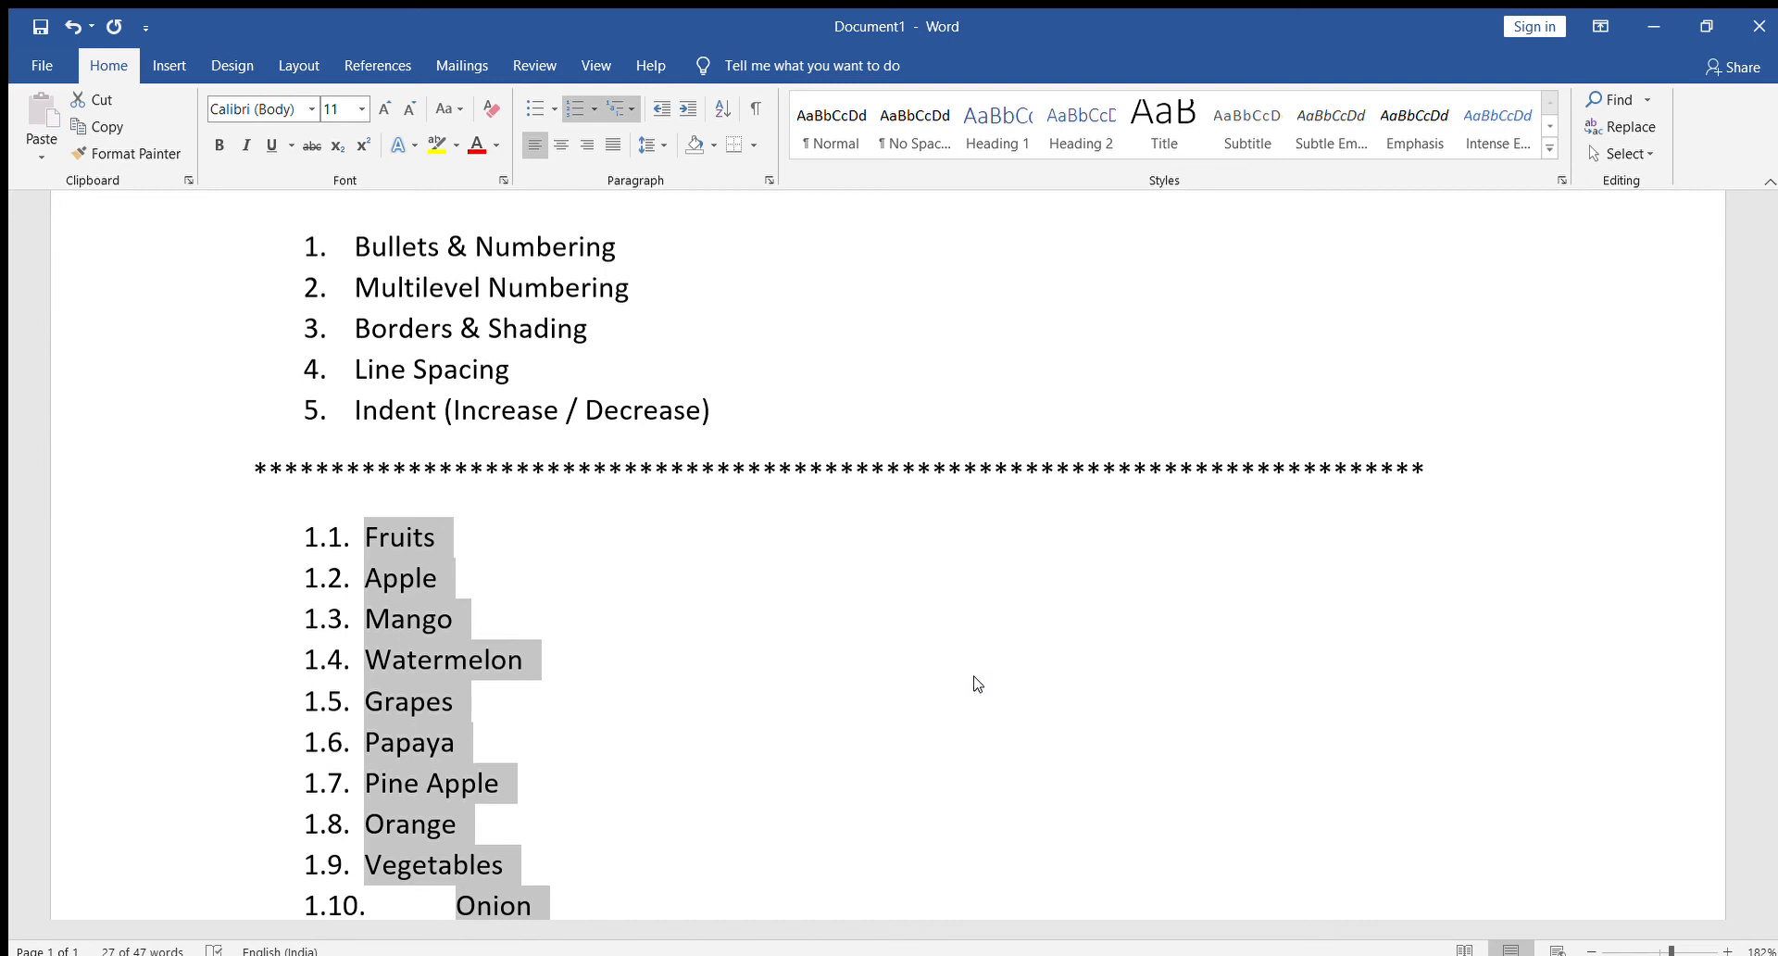
Demote all the lines from Fruits to Chilly one list level, and promote them to the top level
key(Tab)
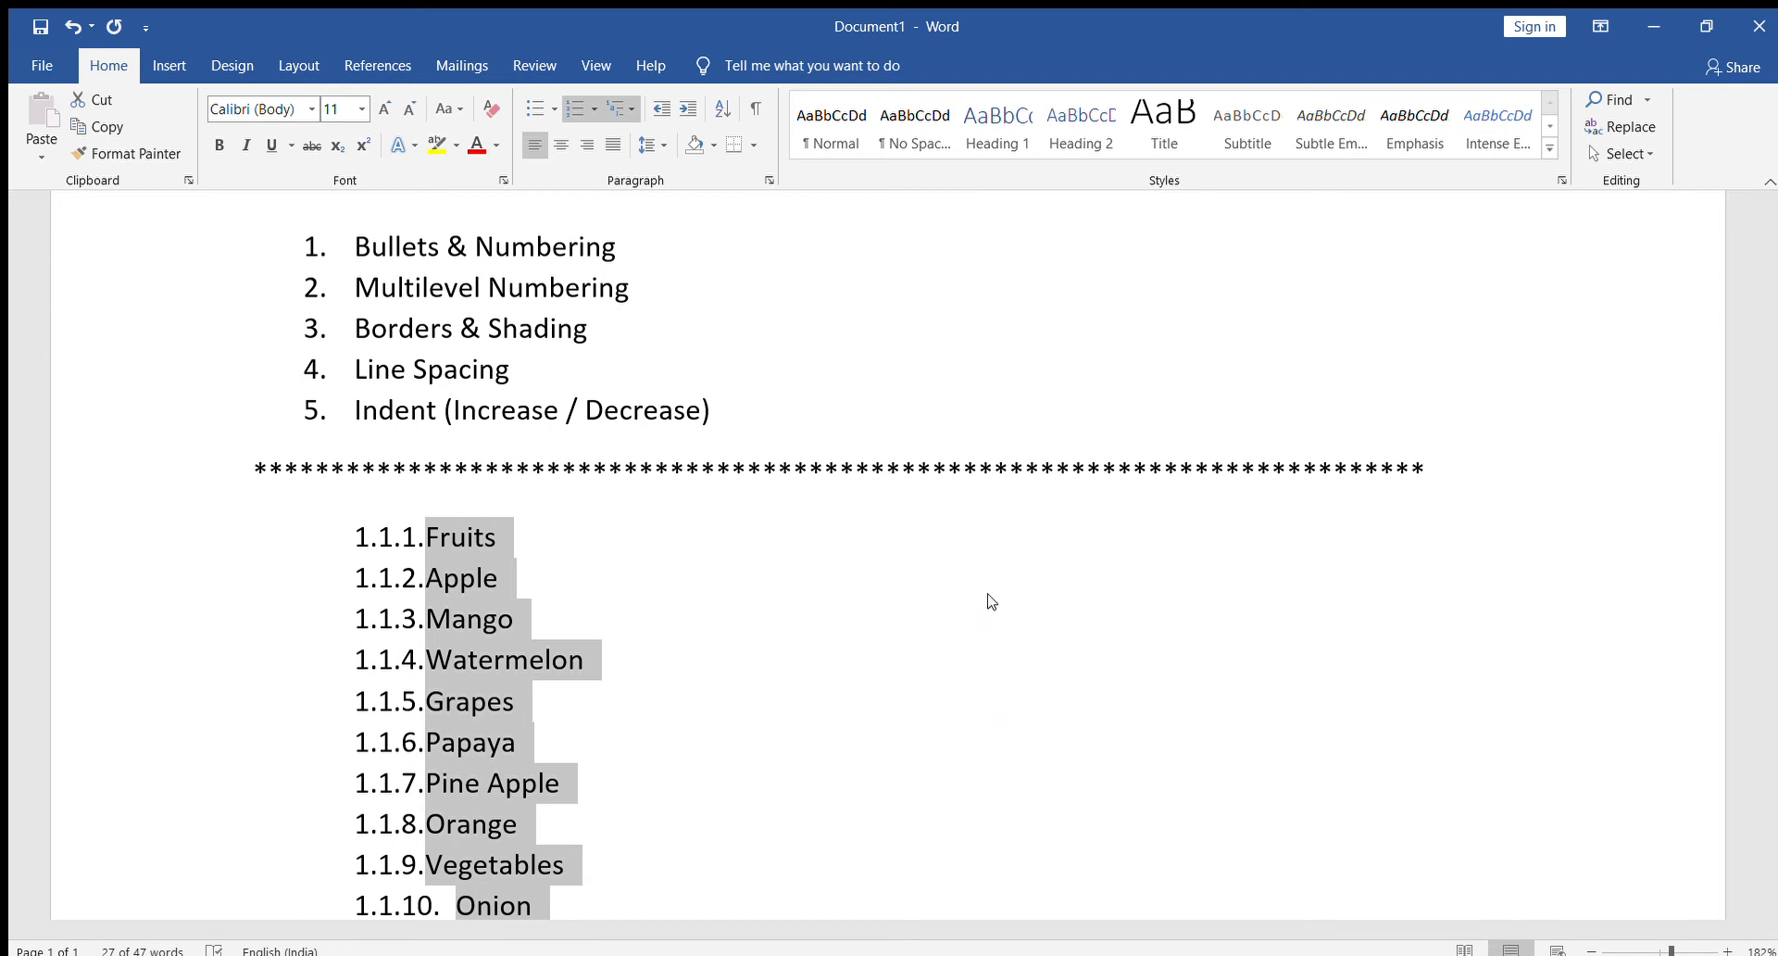
key(shift+Tab)
key(shift+Tab)
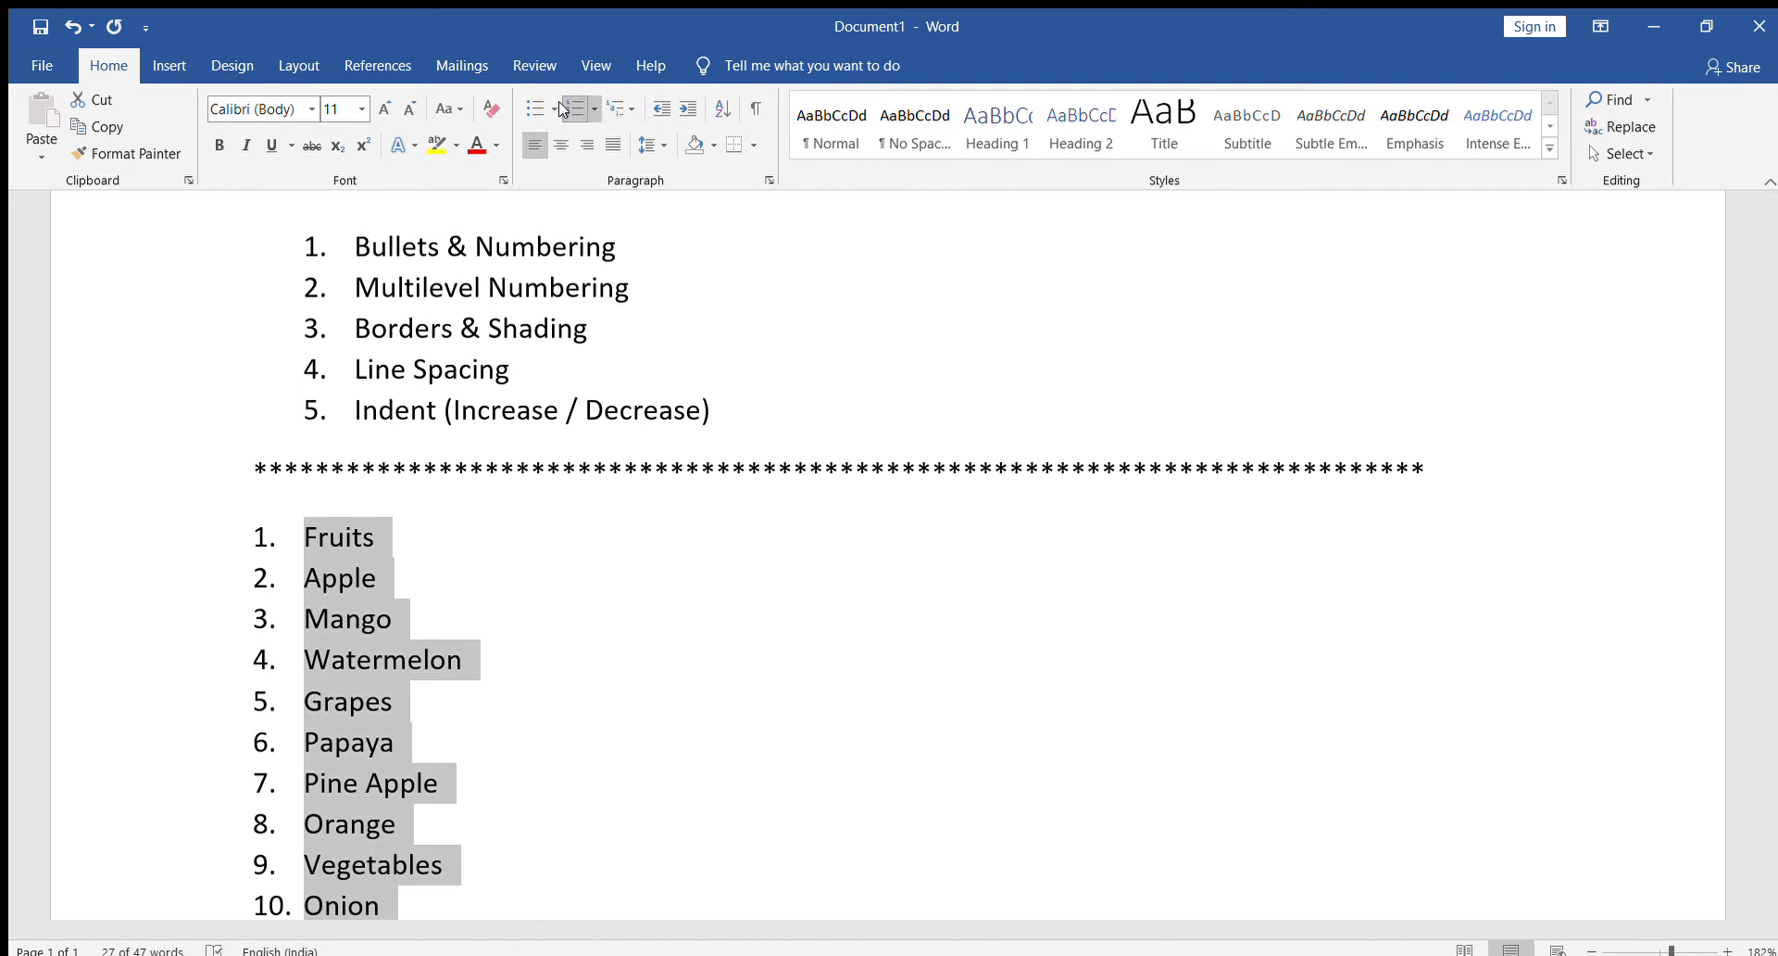
Demote Apple, Mango, Watermelon and Grapes to second-level items under Fruits
scroll(599, 593, down, 3)
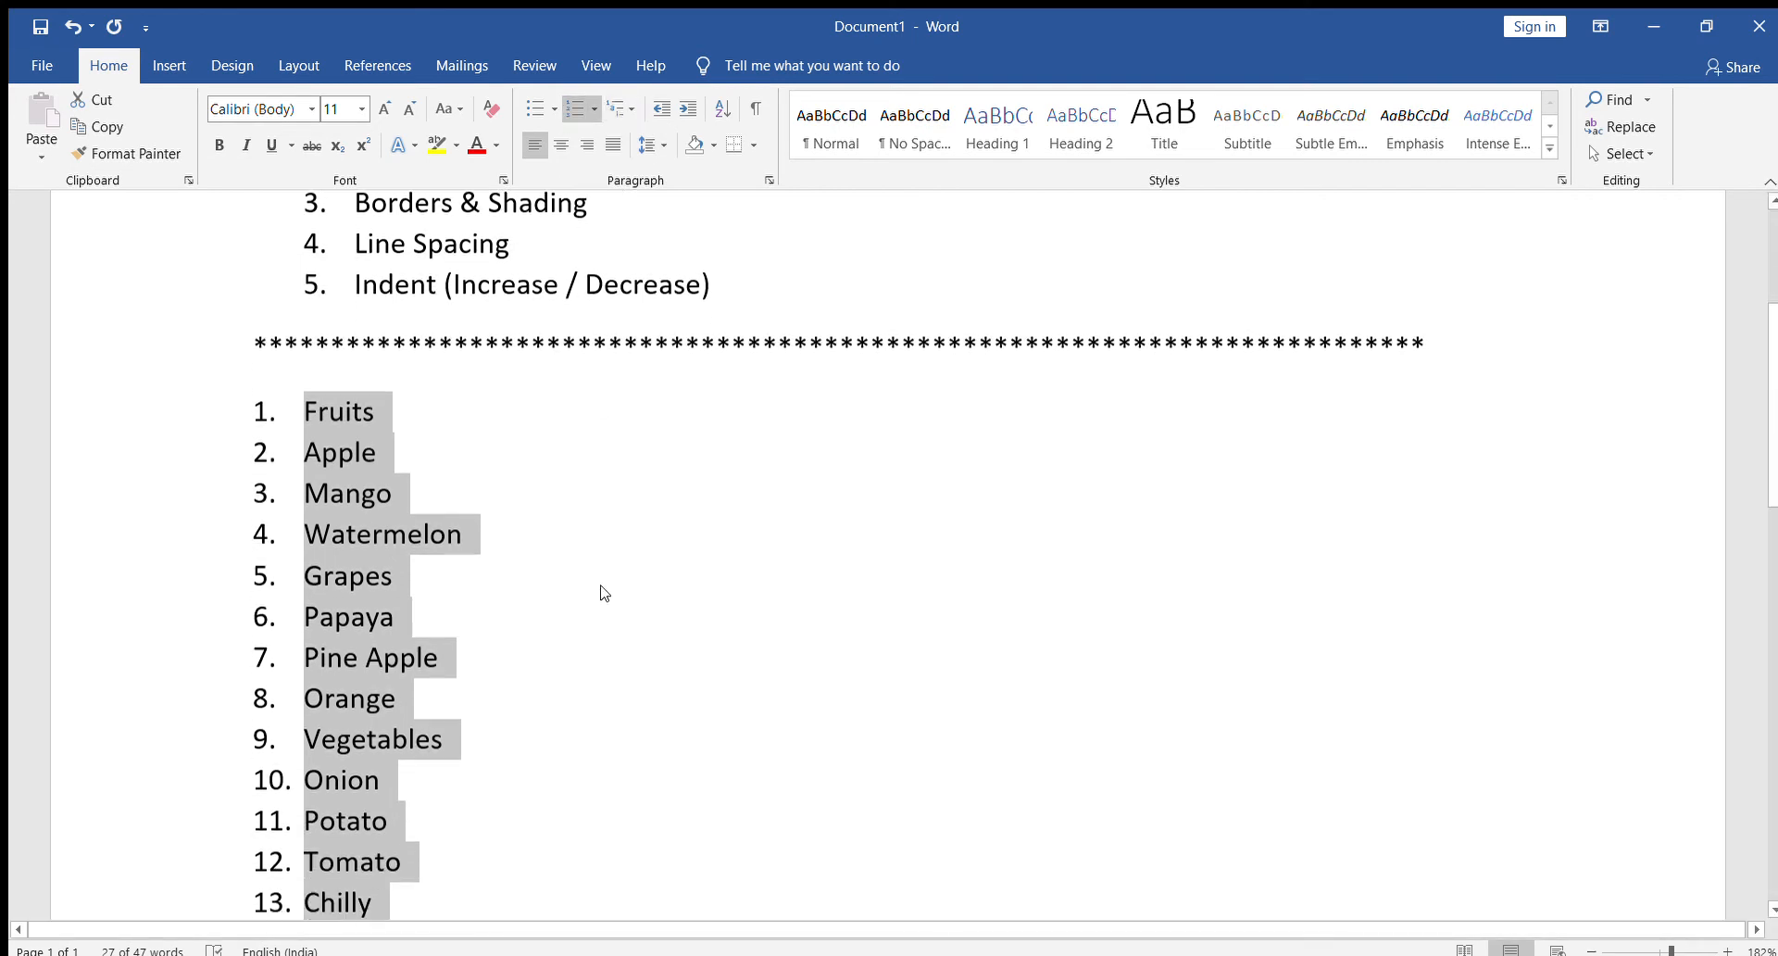
click(362, 278)
click(301, 275)
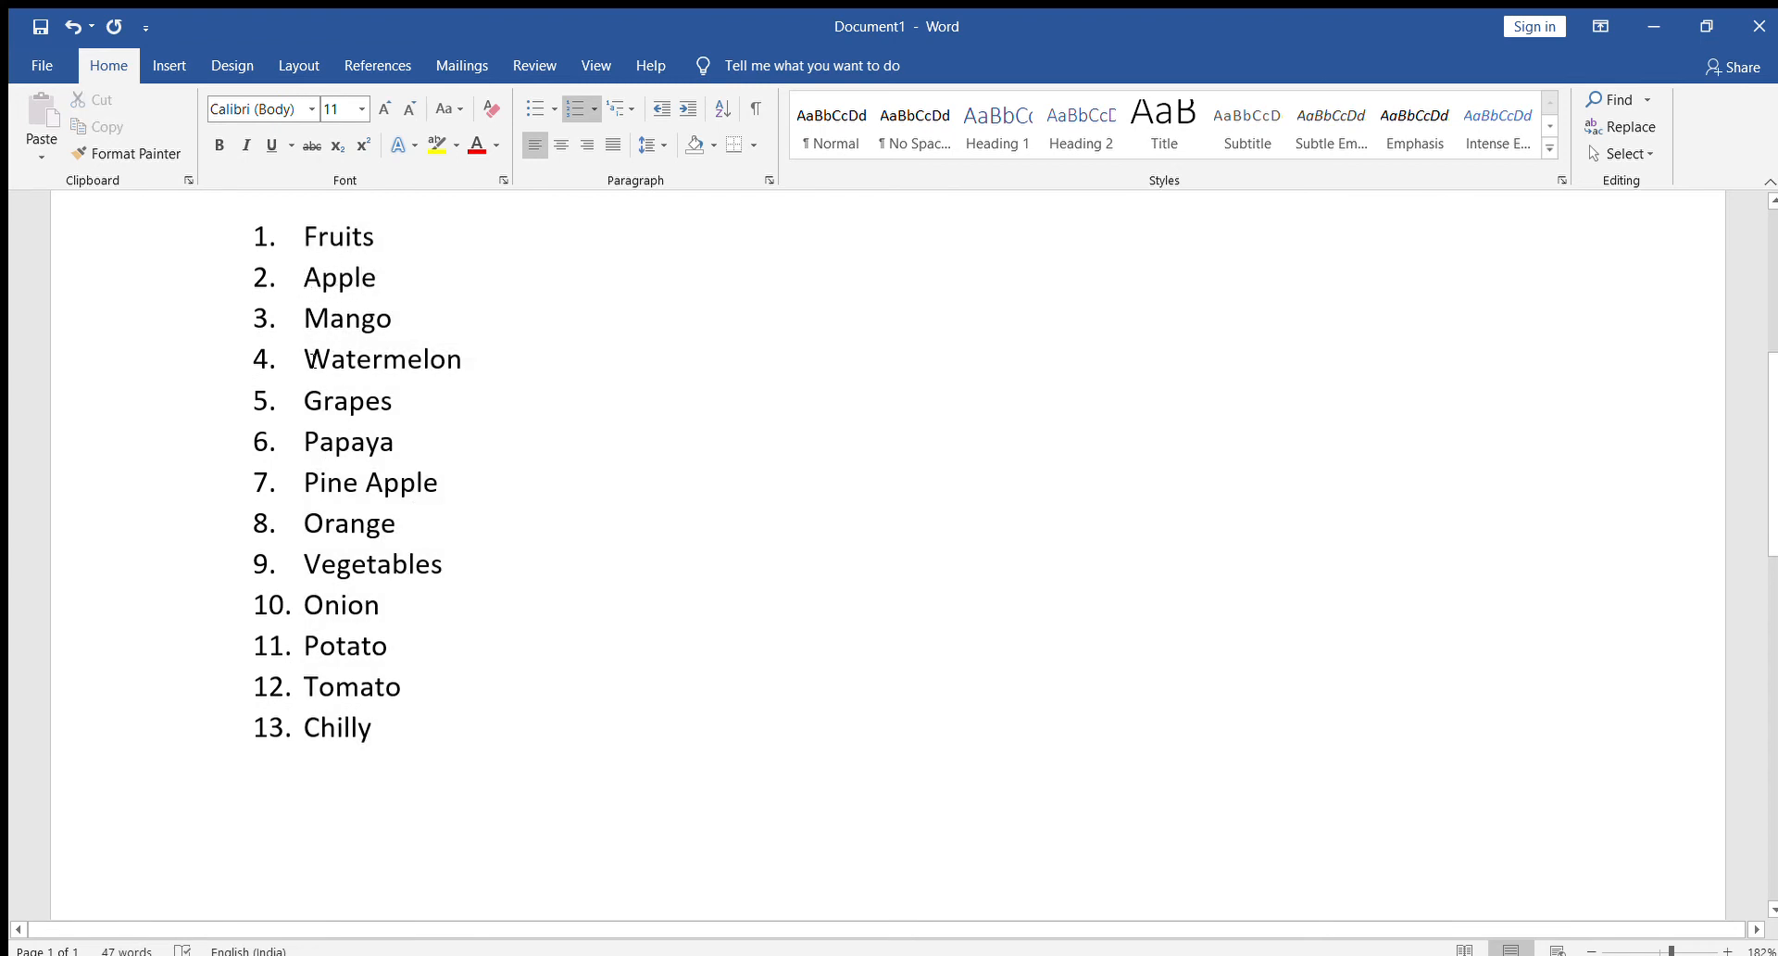
key(Tab)
click(307, 311)
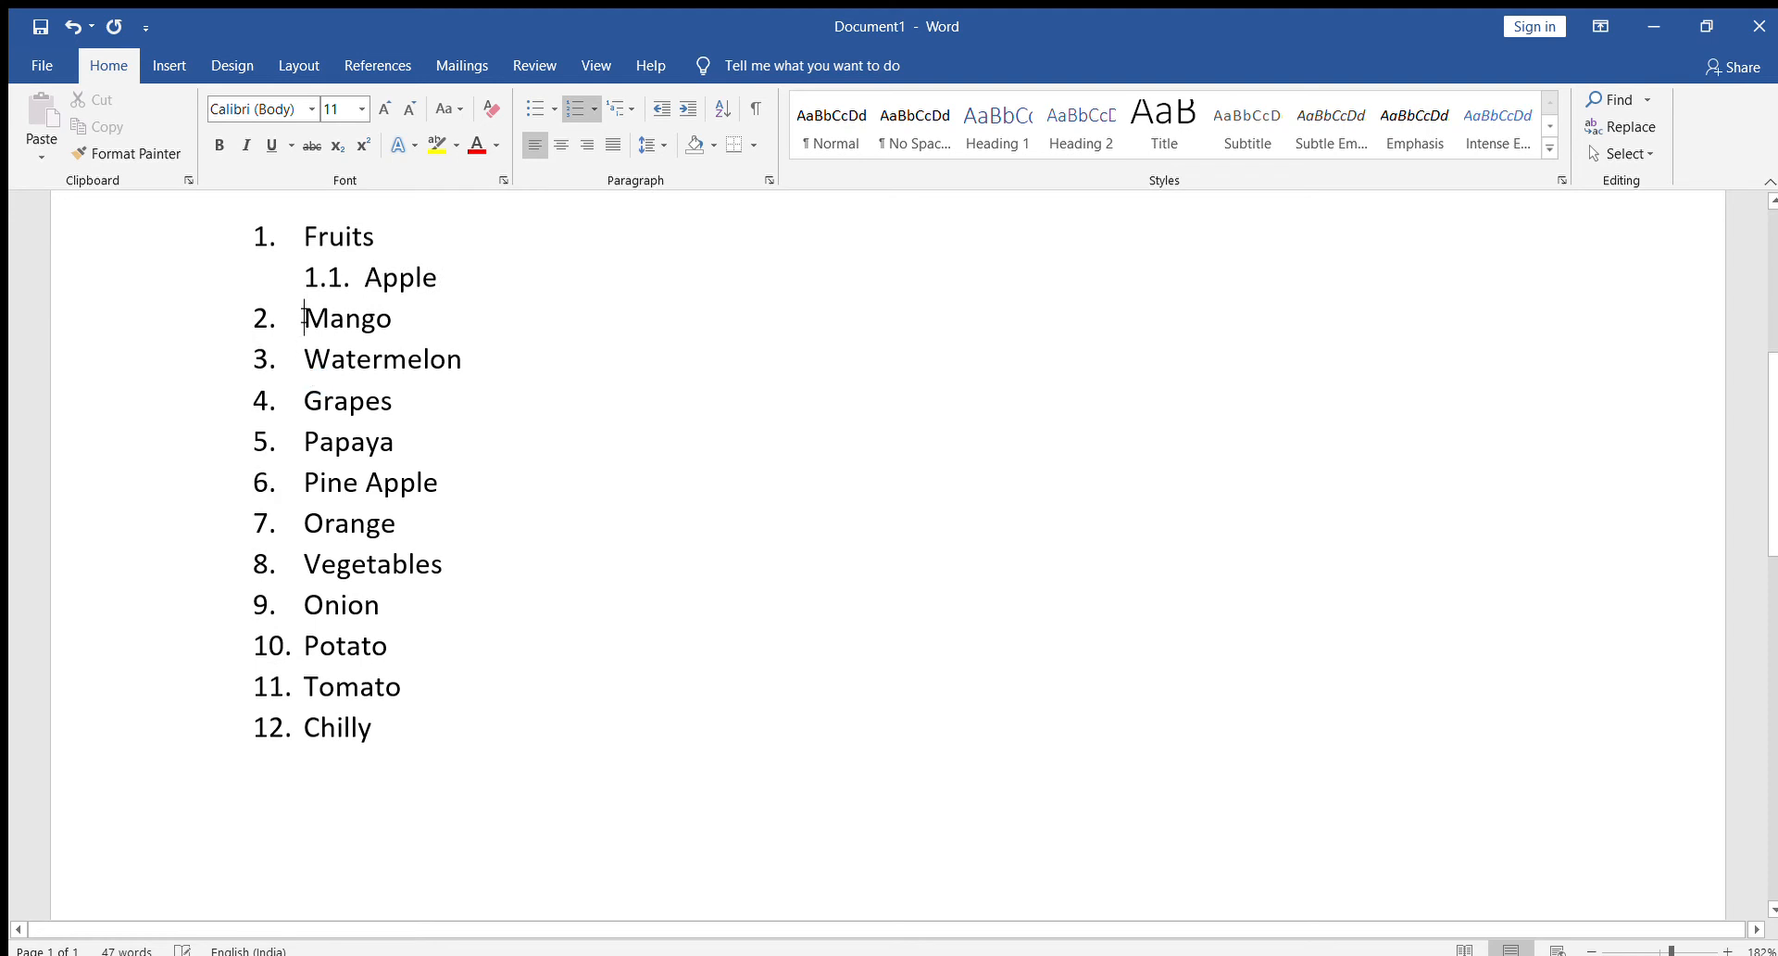
key(Tab)
key(Tab)
click(306, 400)
key(Tab)
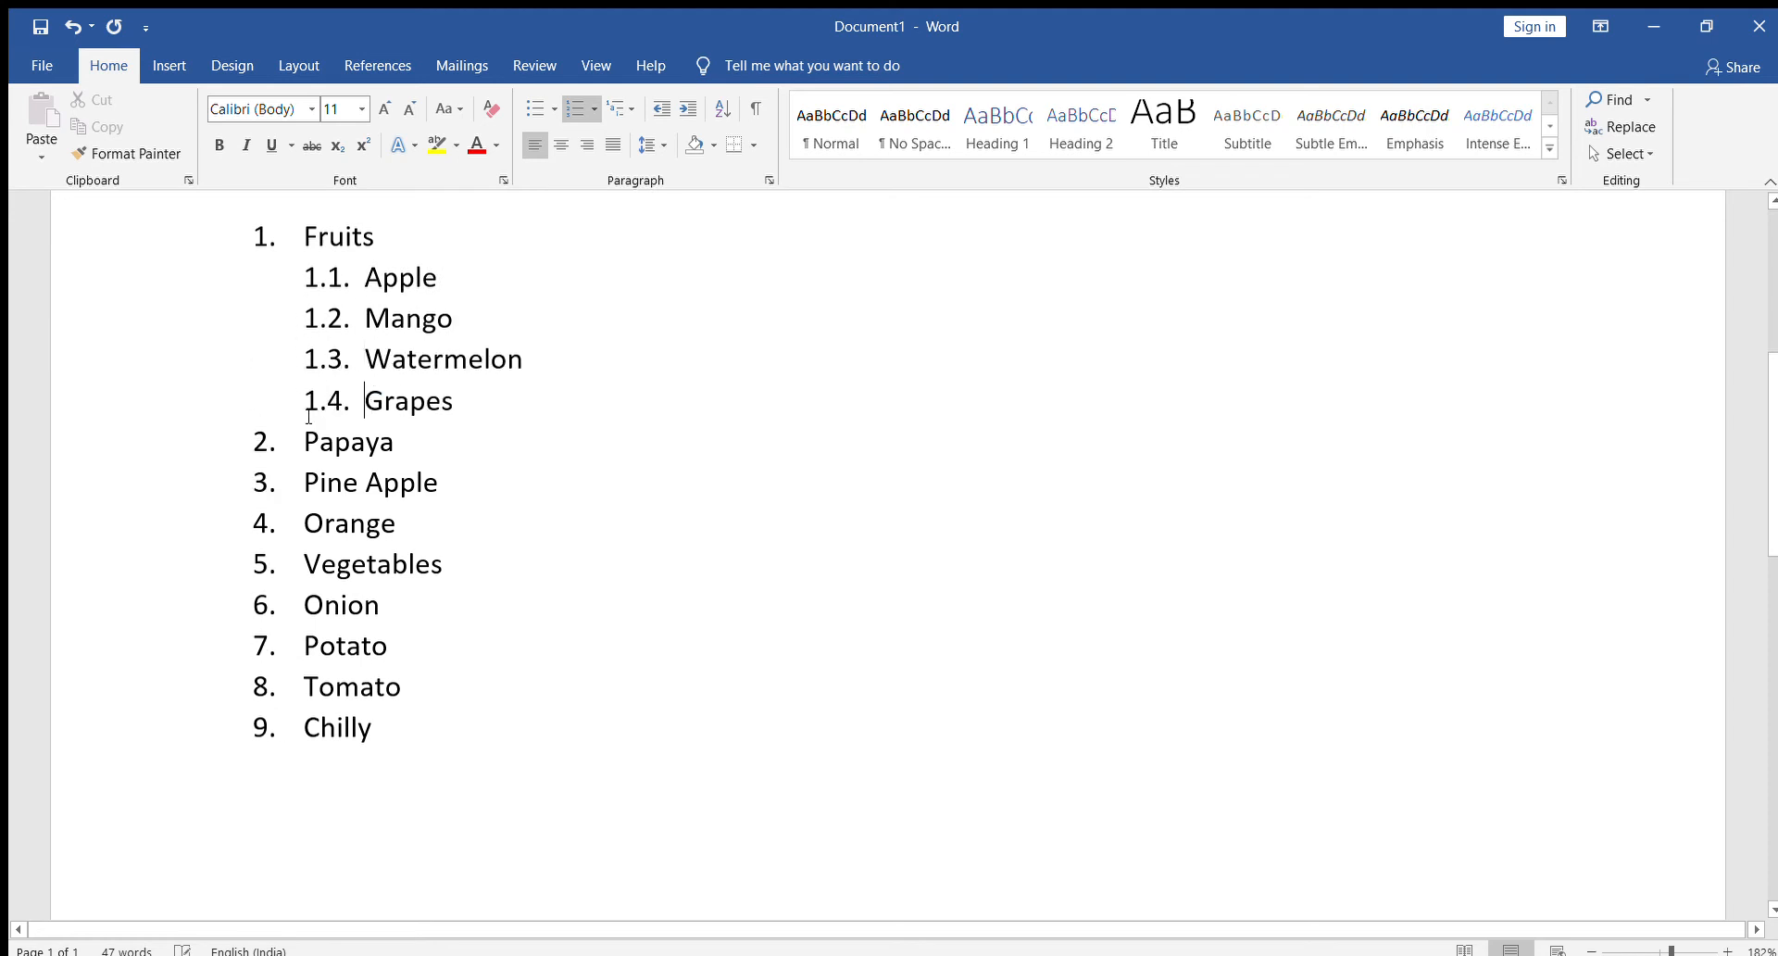
Demote Papaya, Pine Apple and Orange to the second level under Fruits, and Onion to Chilly to the second level under Vegetables
drag(308, 443, 414, 523)
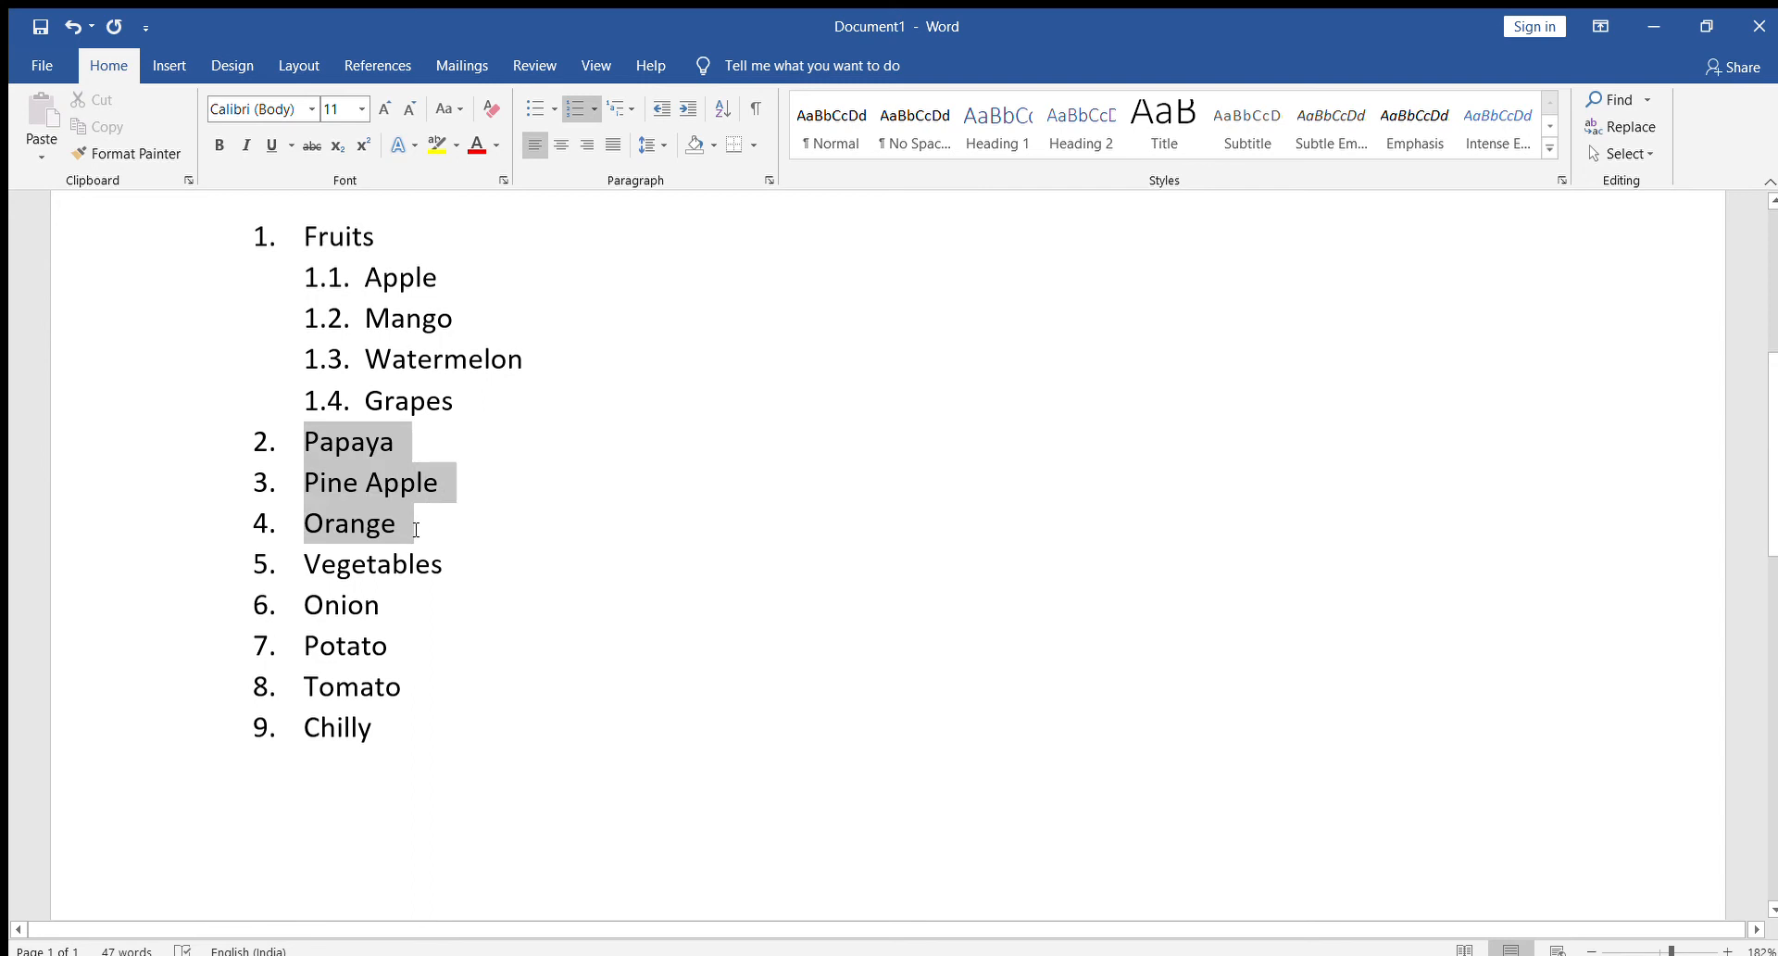
click(687, 111)
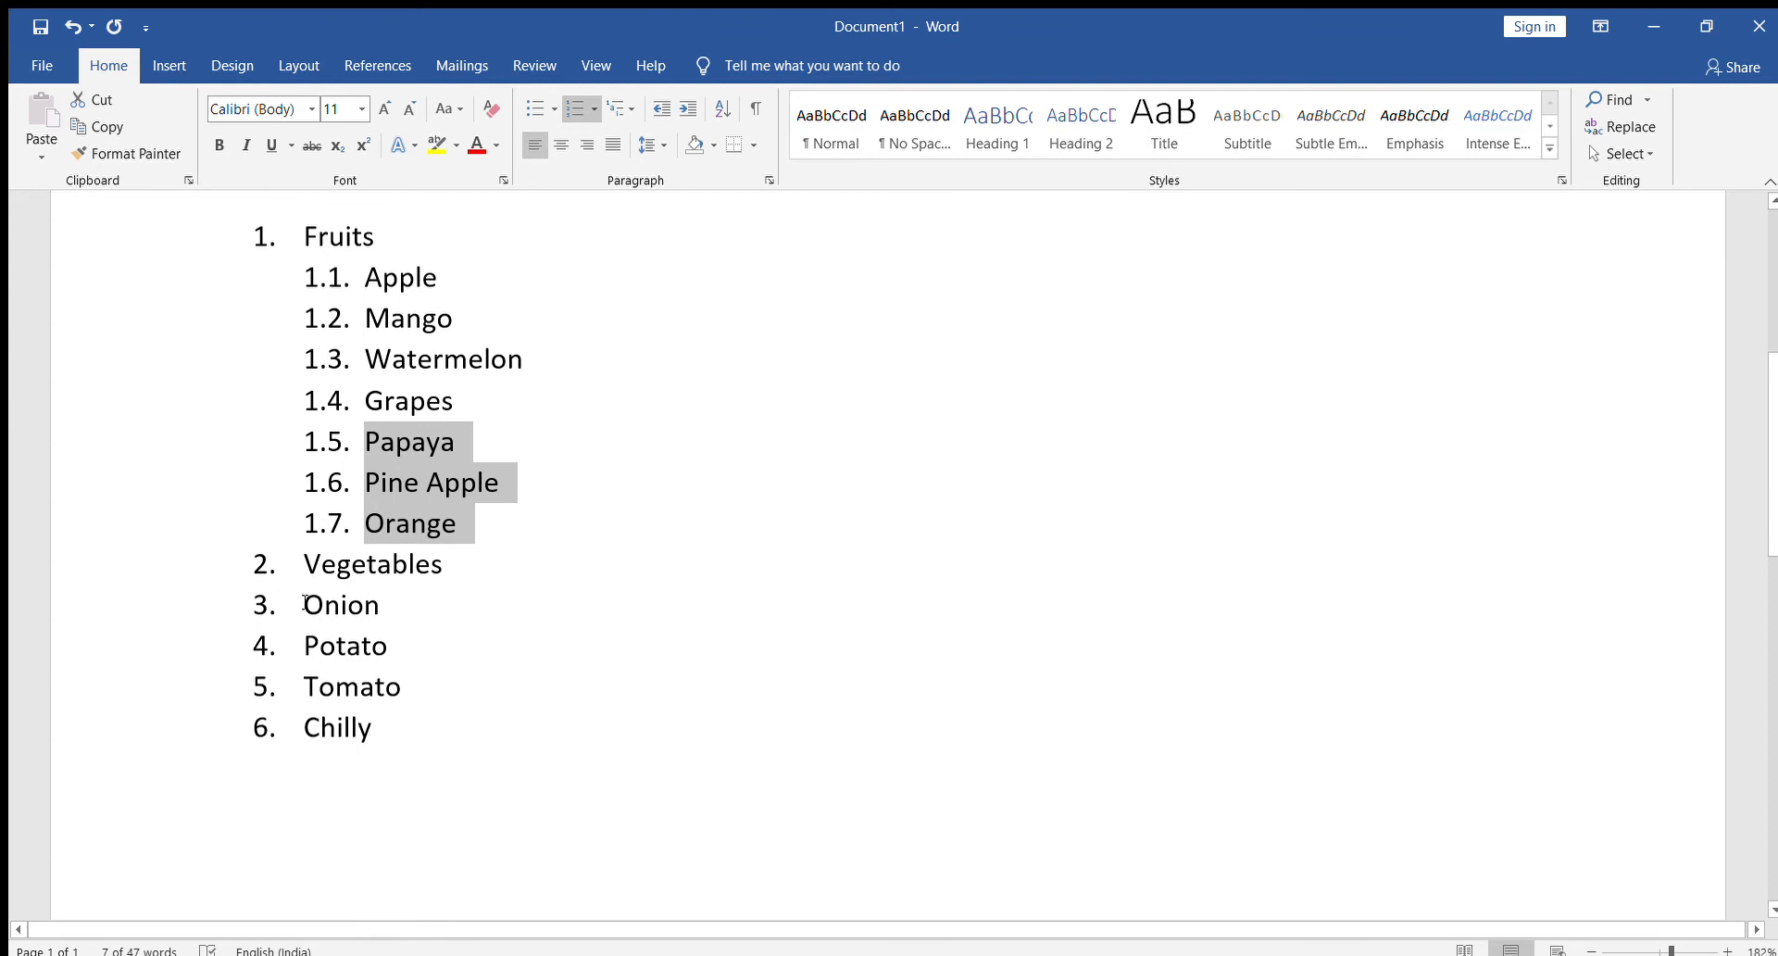
drag(304, 603, 411, 728)
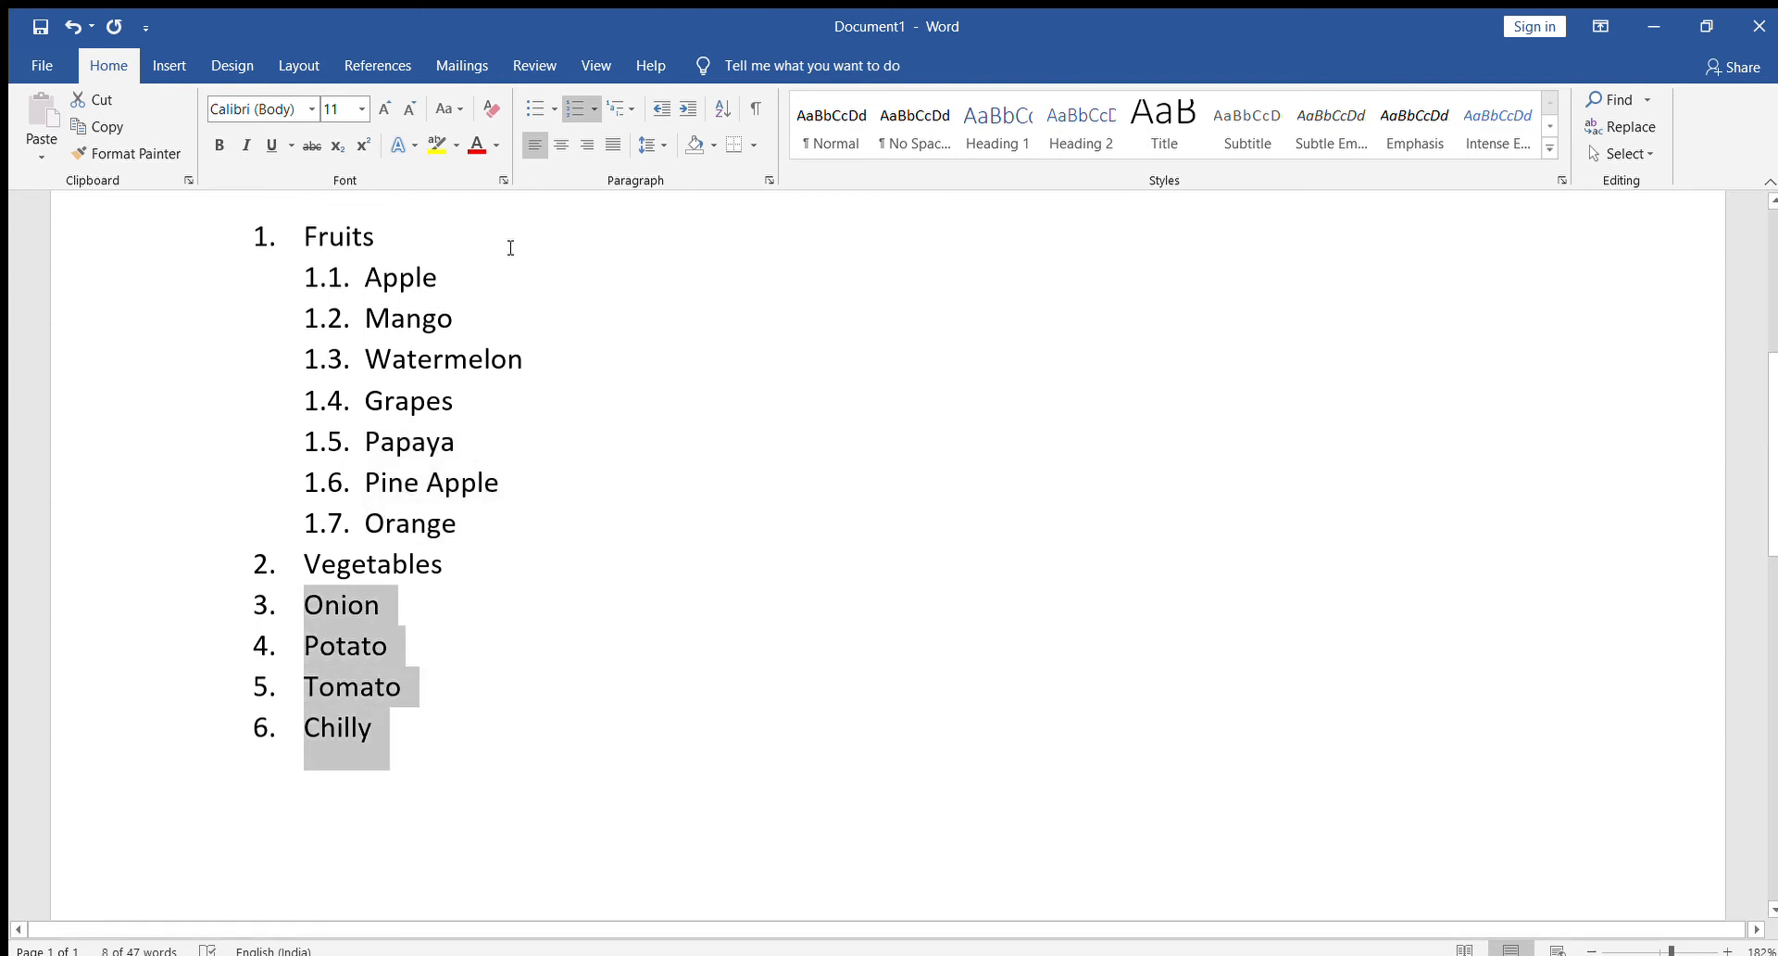
click(688, 110)
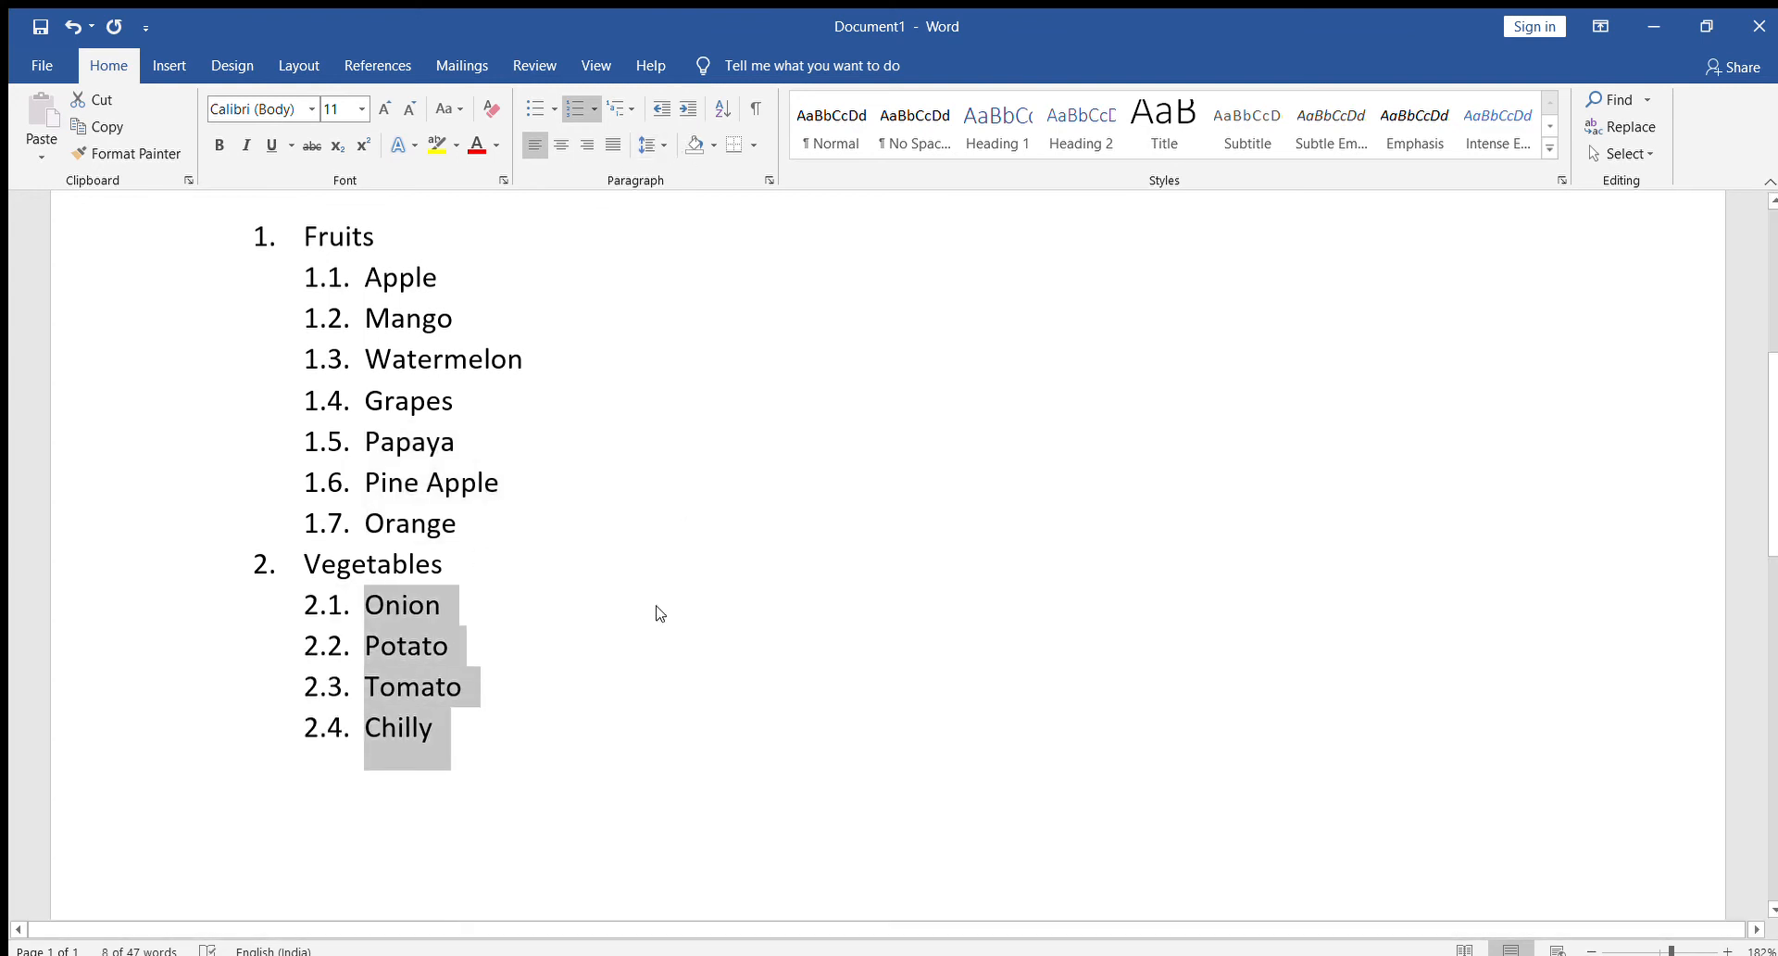
Add "Lady Finger" as a second-level vegetable item after Chilly, and end the numbered list below it
click(532, 732)
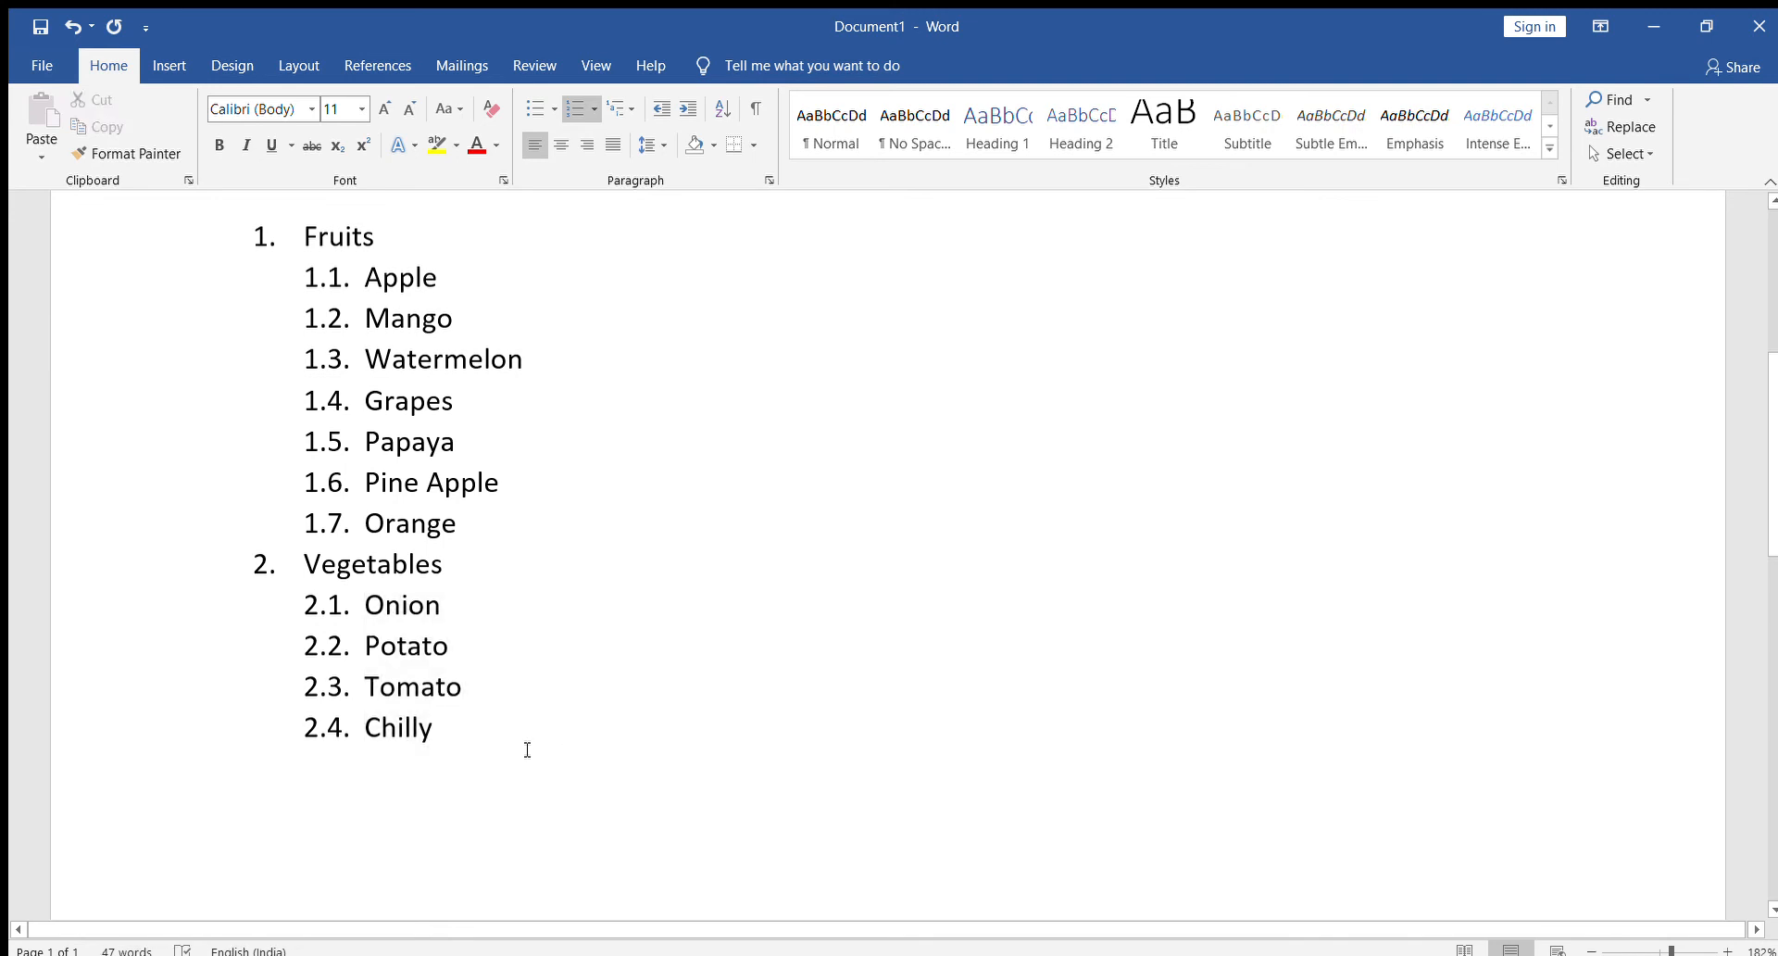
key(Return)
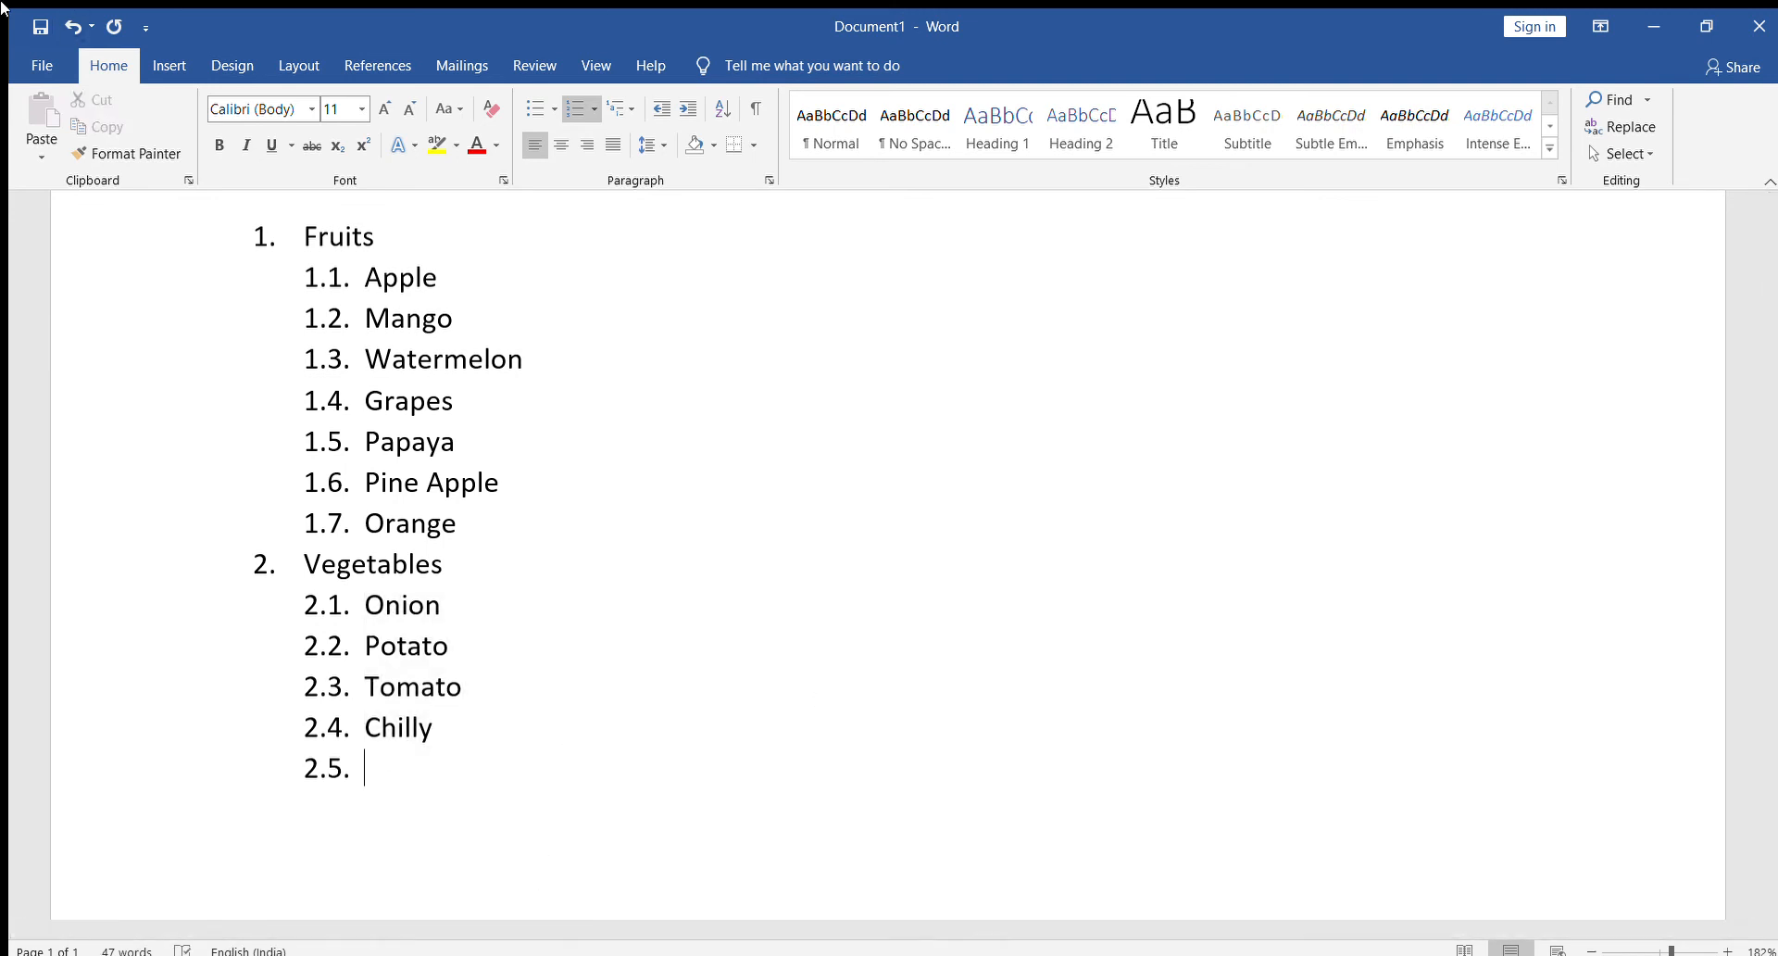
text(Lady Finger)
key(Return)
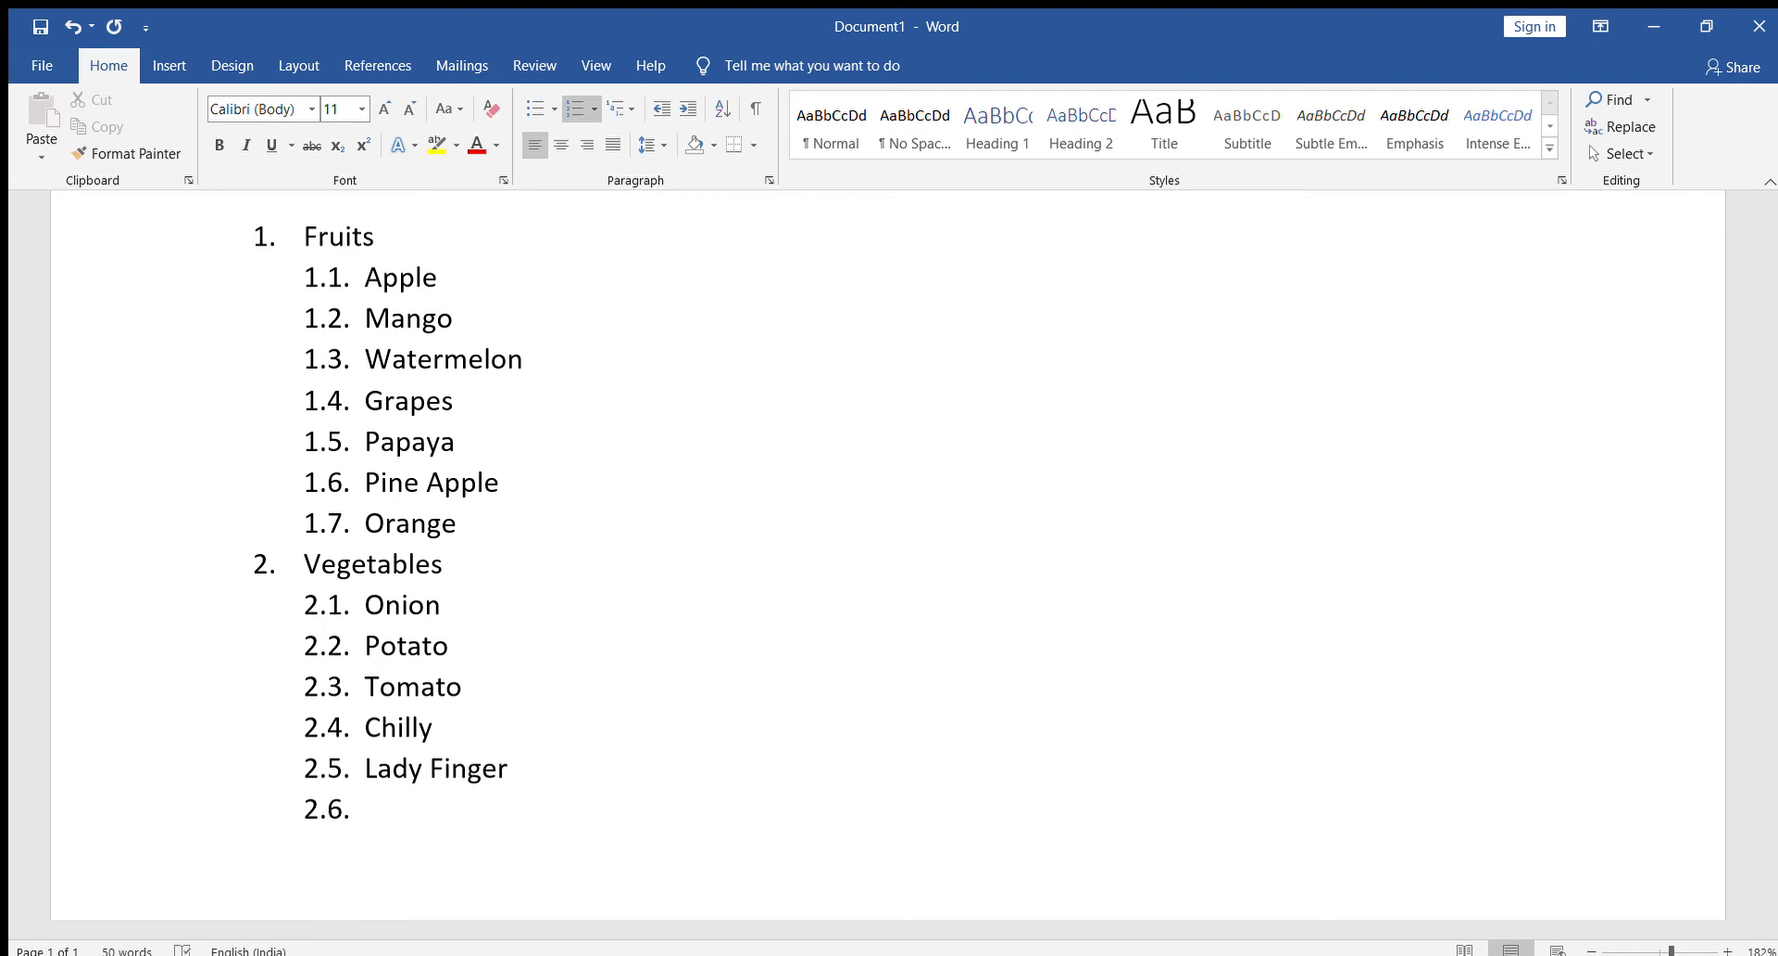
key(shift+Tab)
key(Return)
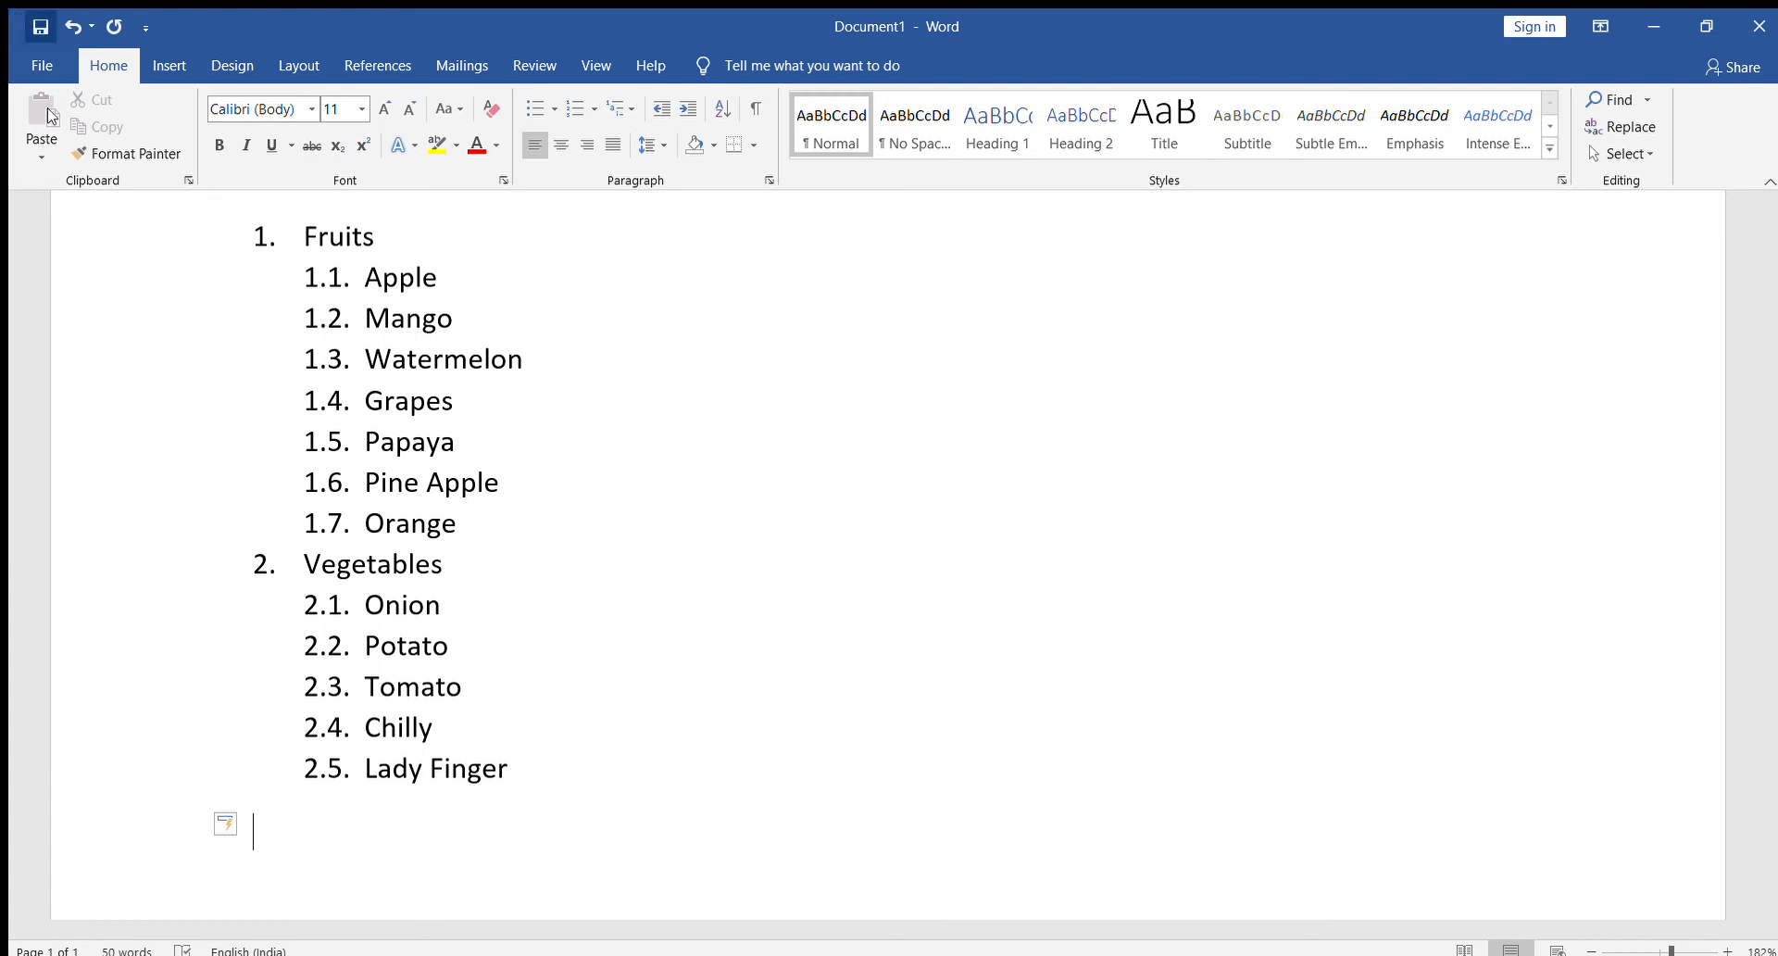
Remove the multilevel numbering from the whole list from Fruits to Lady Finger
drag(512, 776, 245, 252)
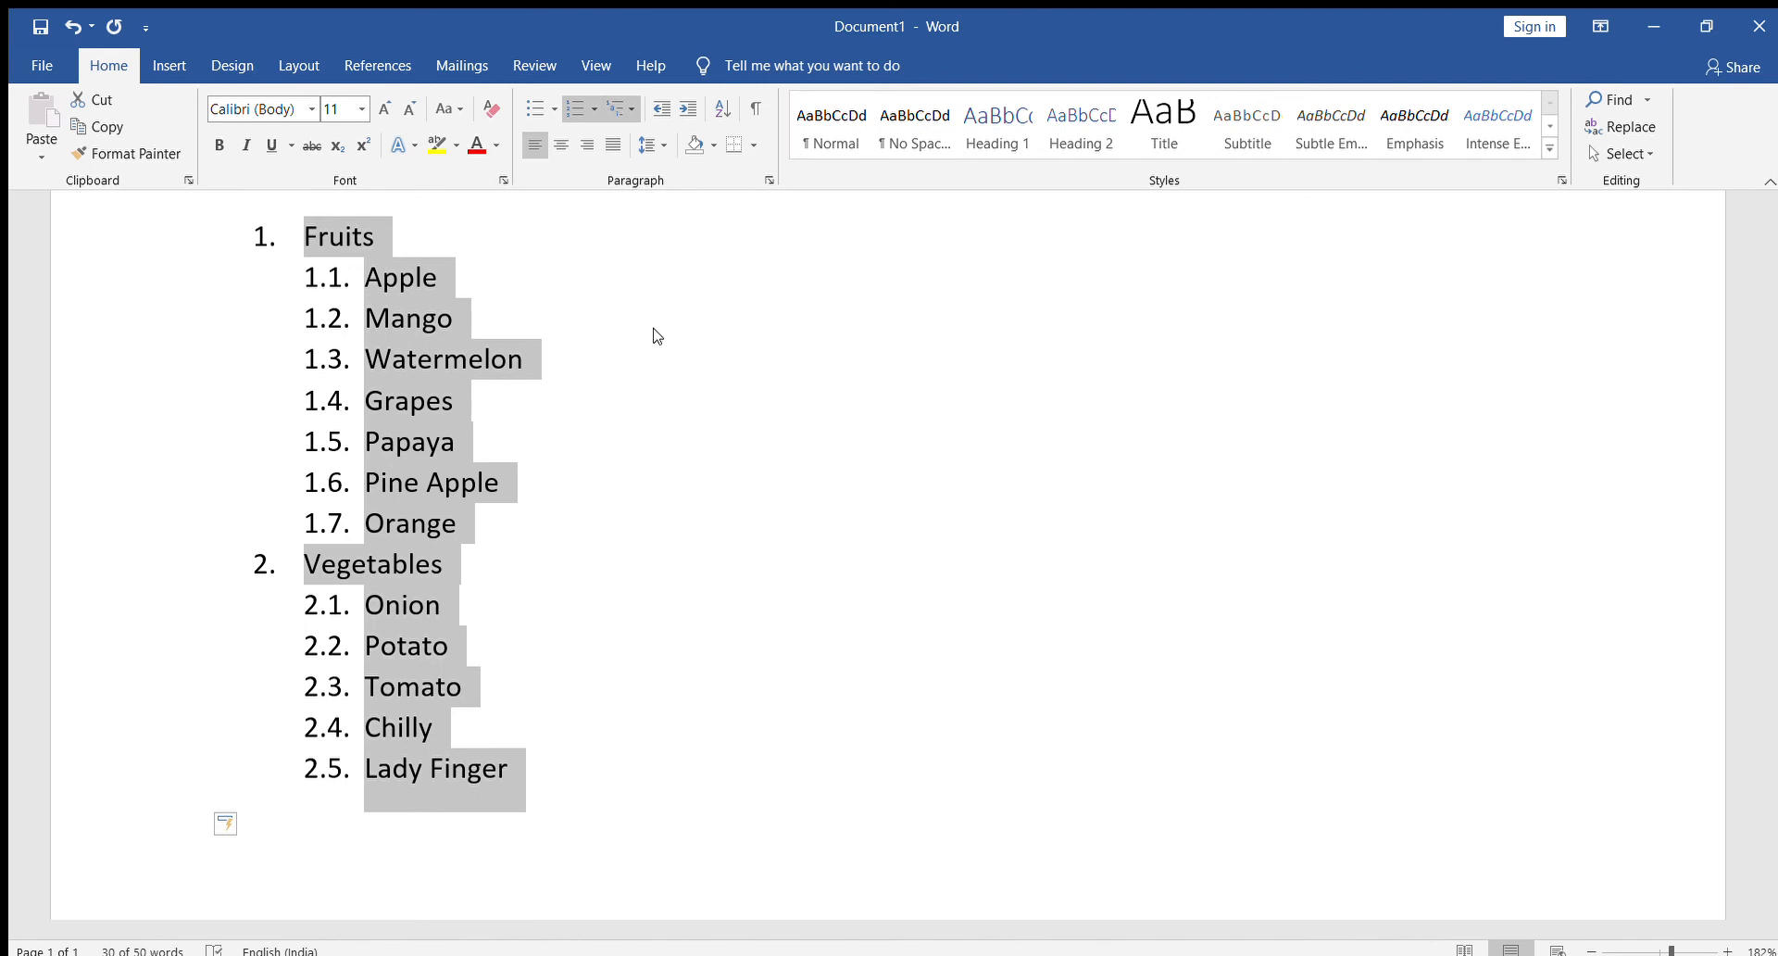
key(ctrl+z)
click(582, 113)
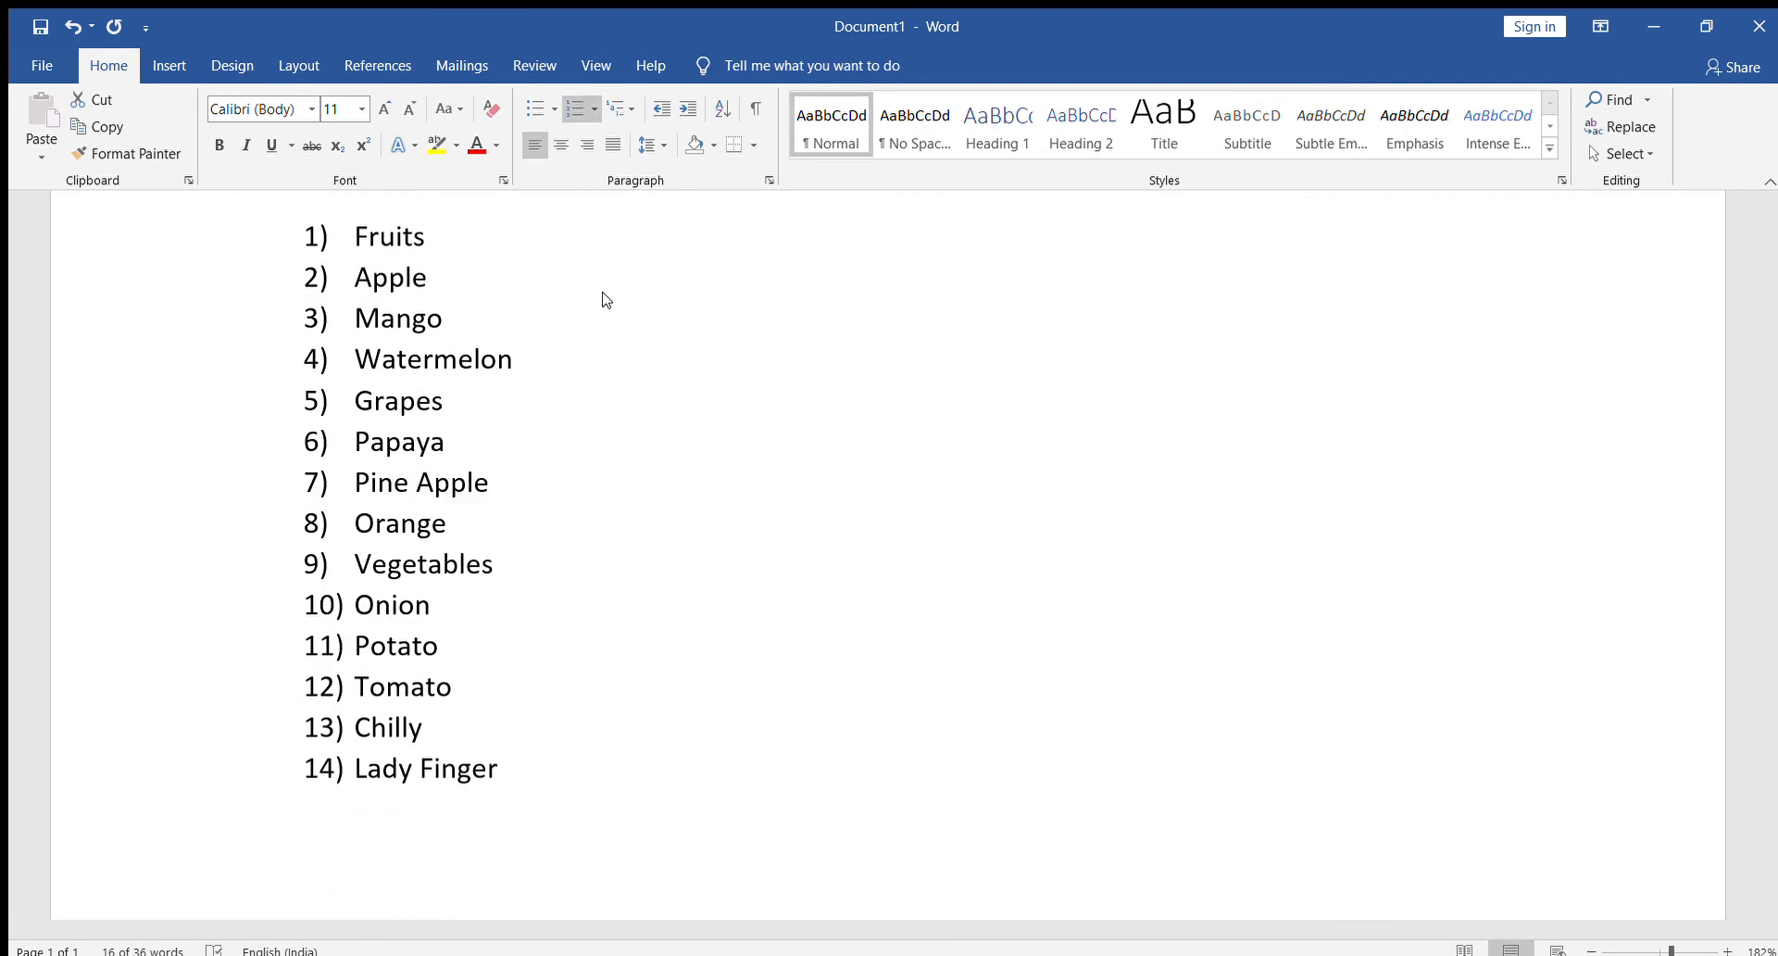
key(ctrl+z)
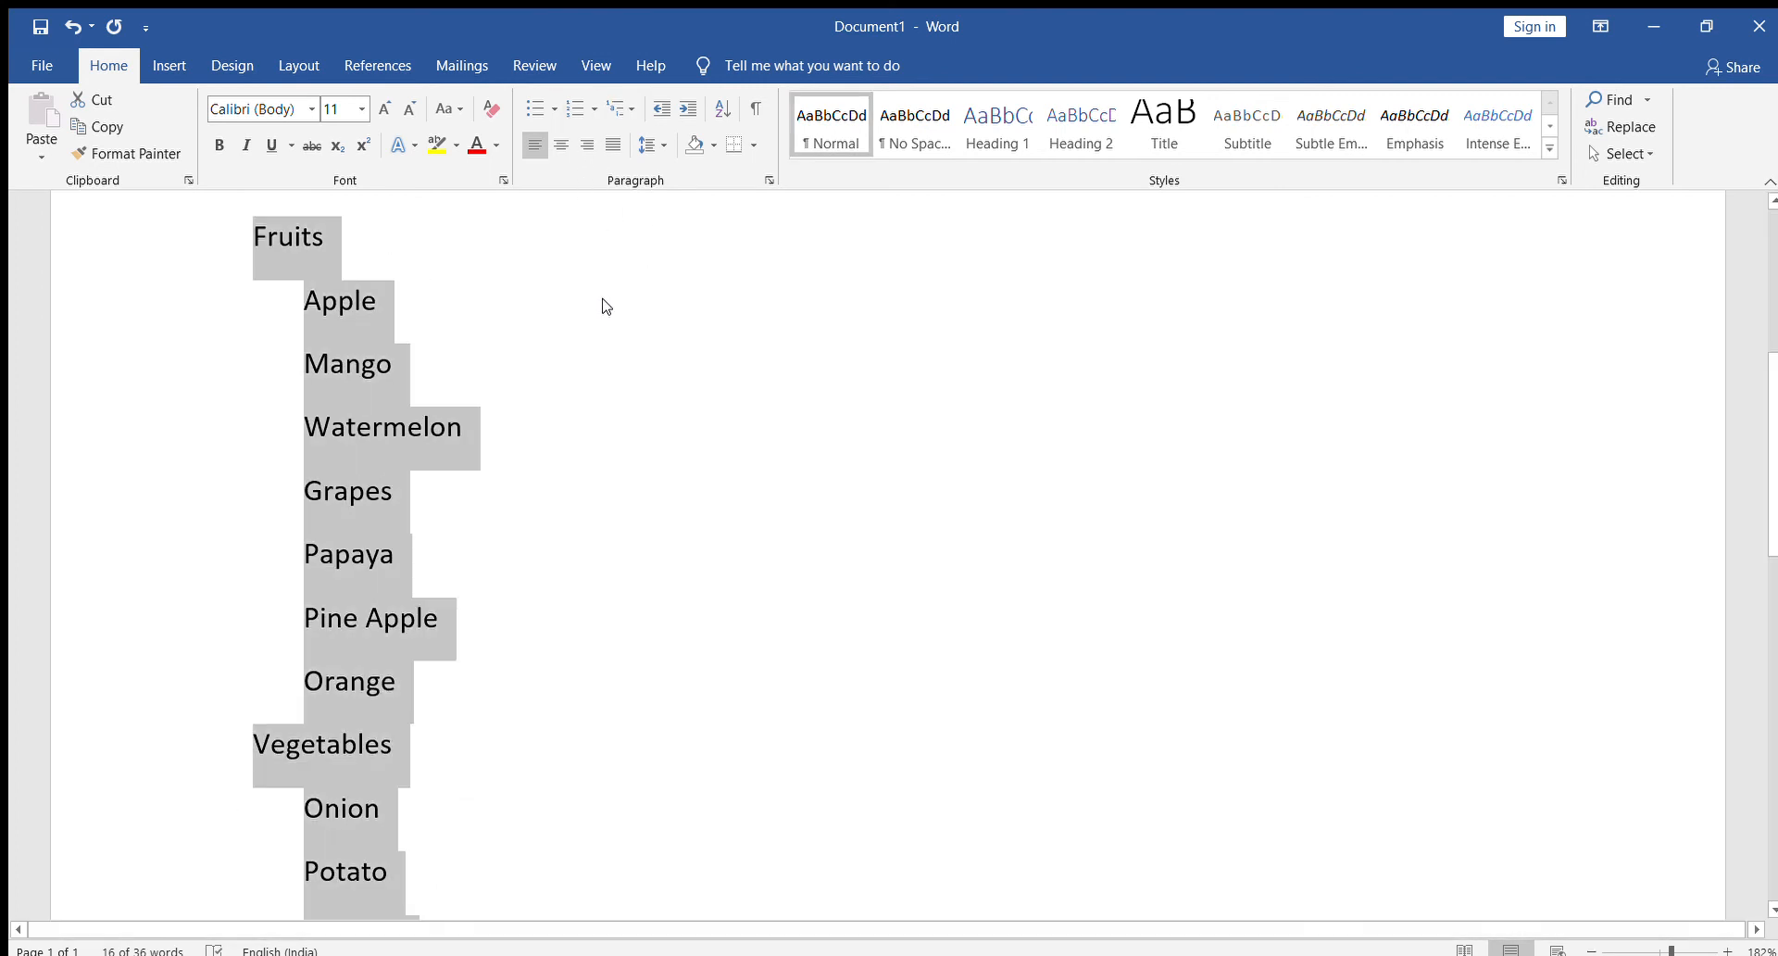
click(535, 109)
key(ctrl+z)
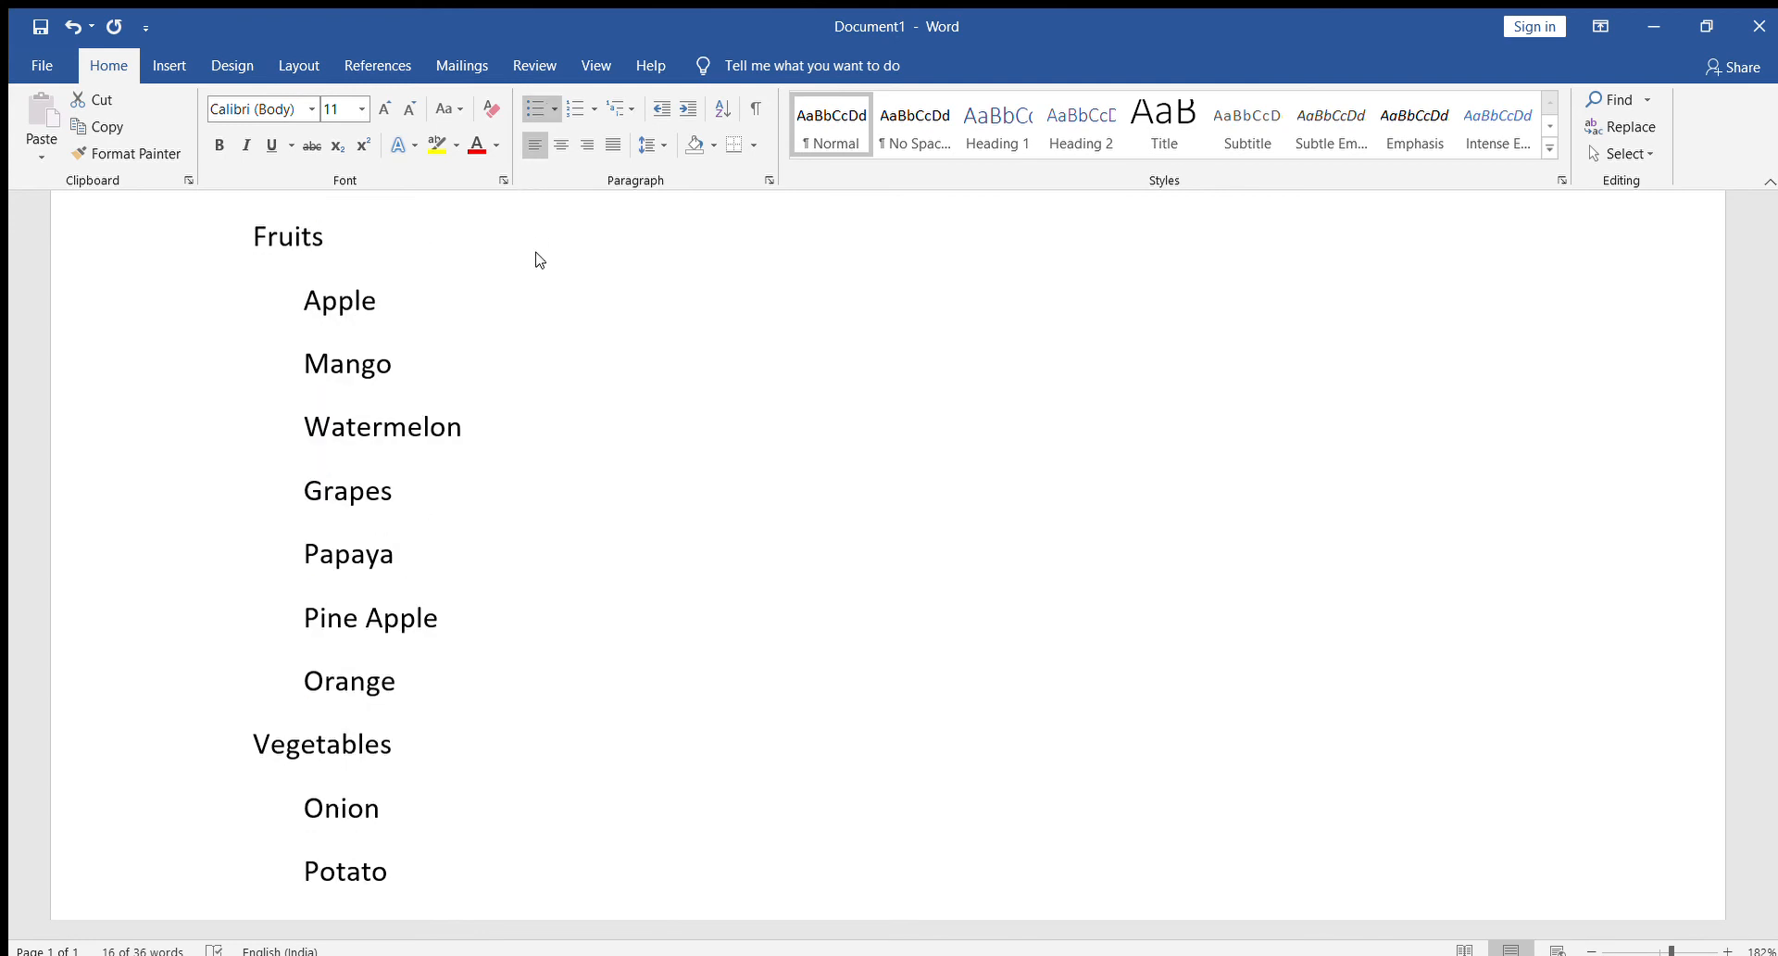
key(ctrl+y)
key(ctrl+z)
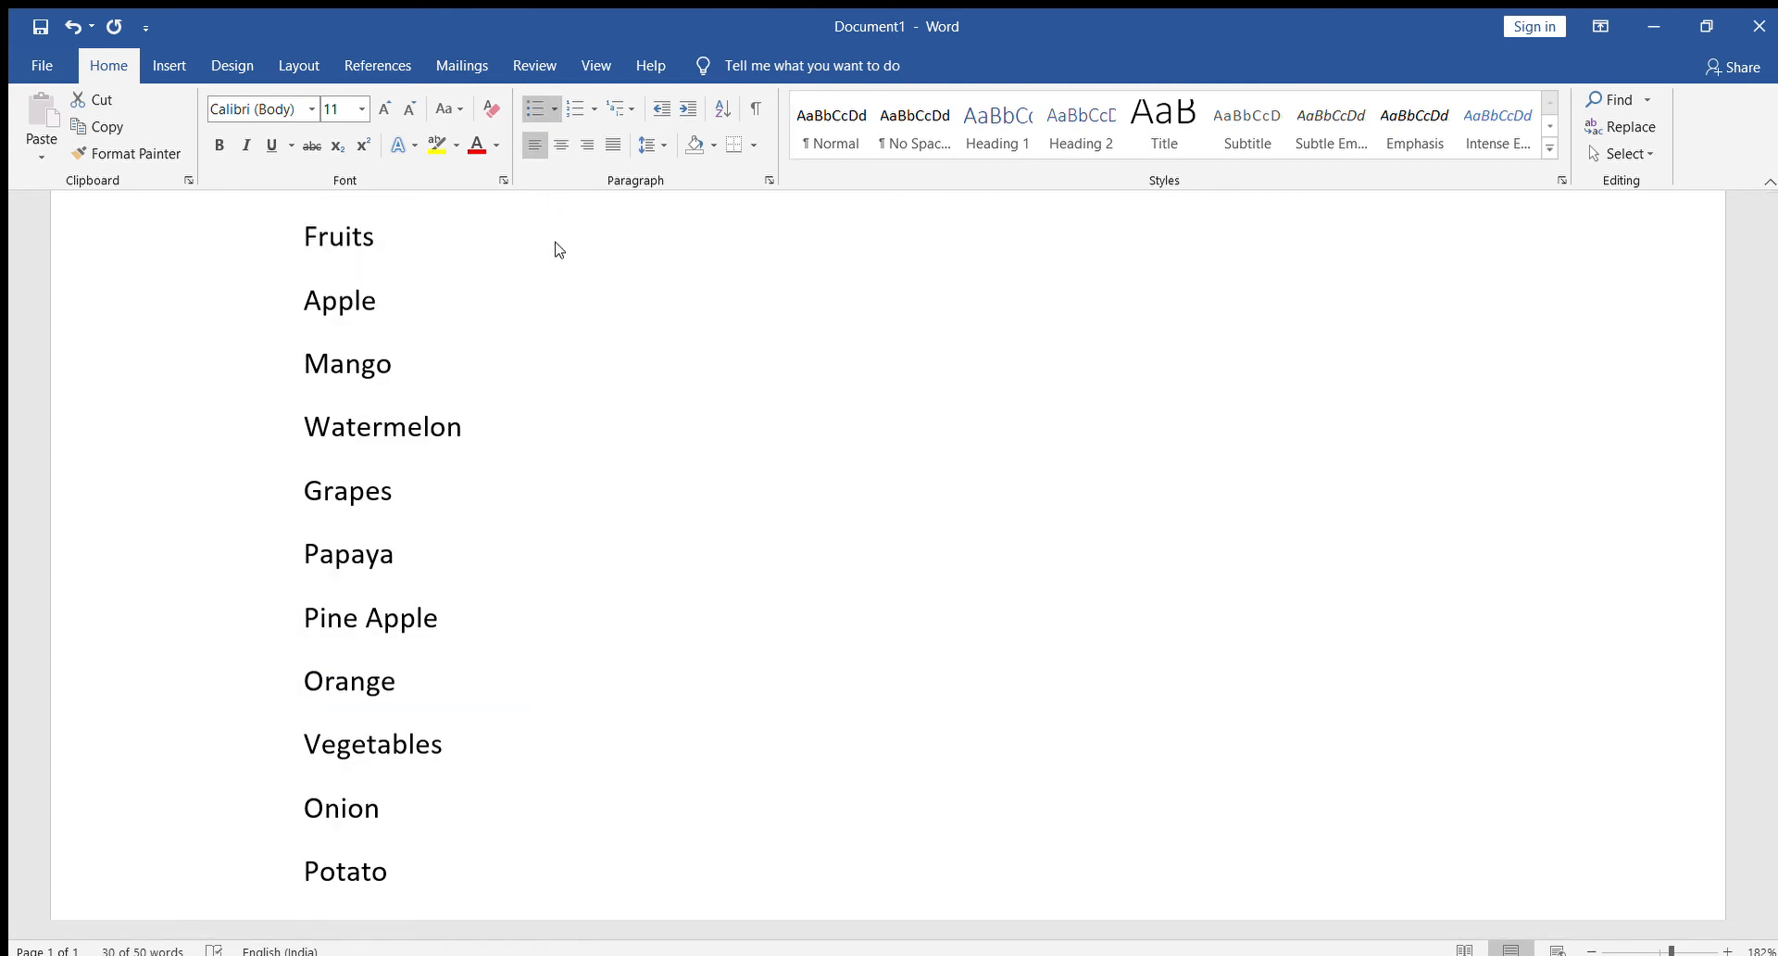
click(569, 363)
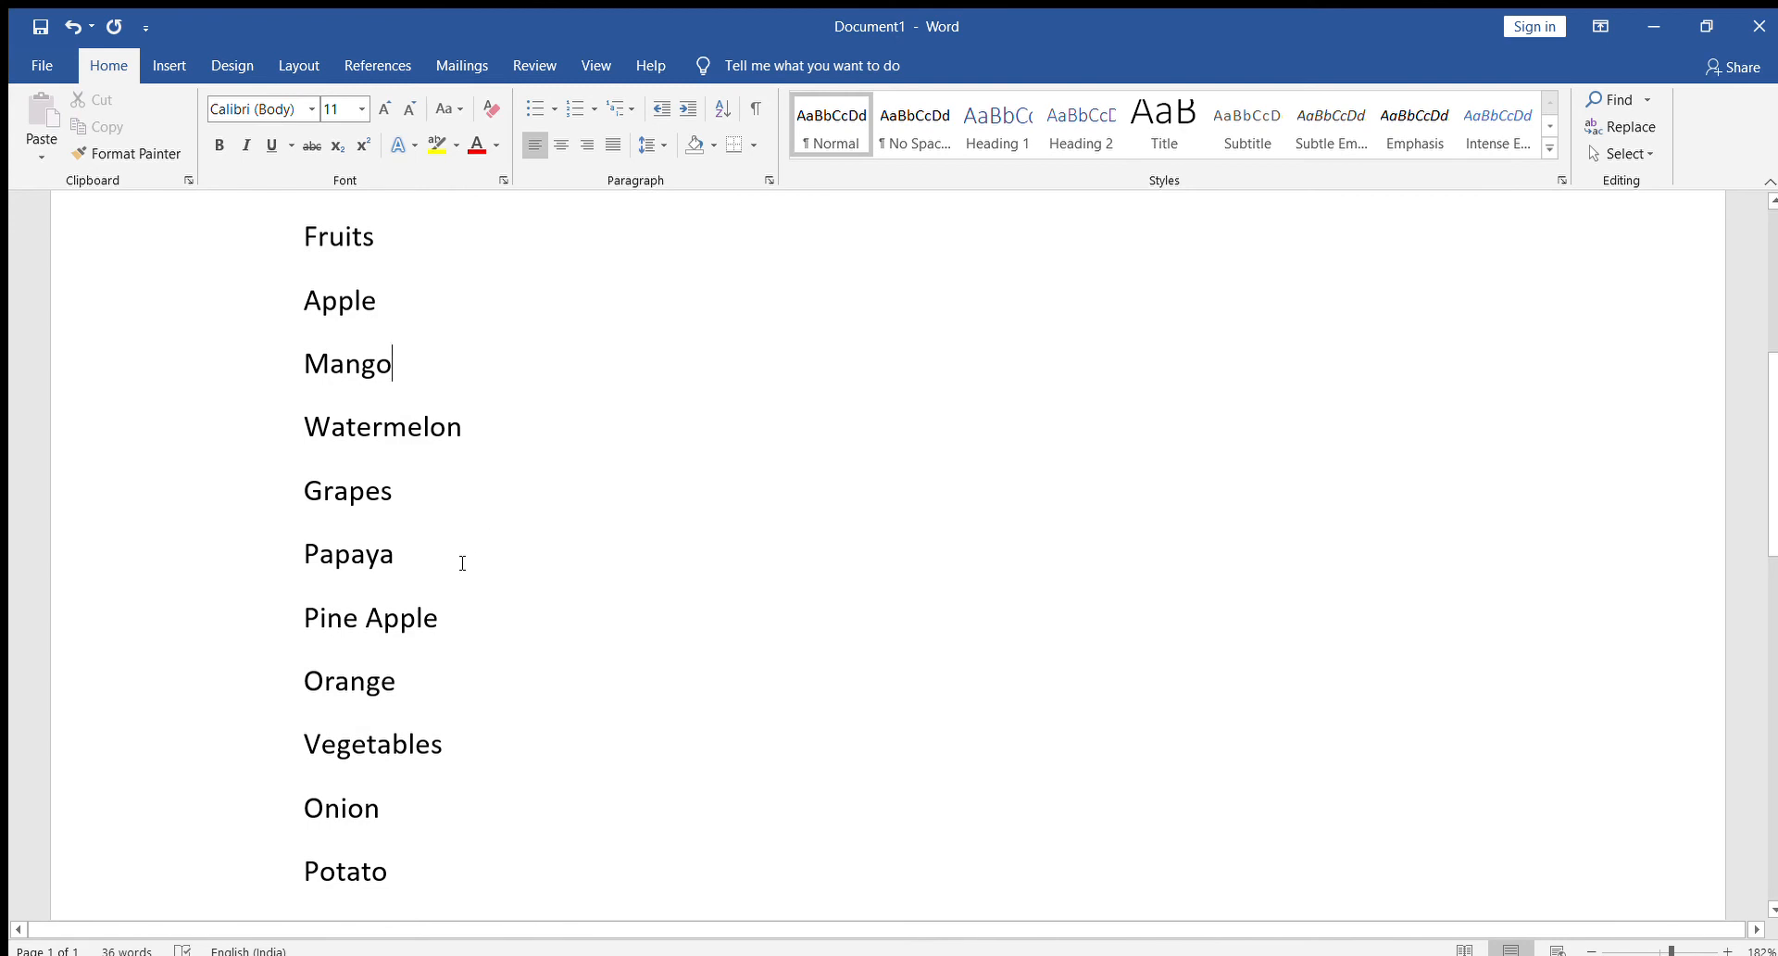
key(ctrl+z)
key(ctrl+z)
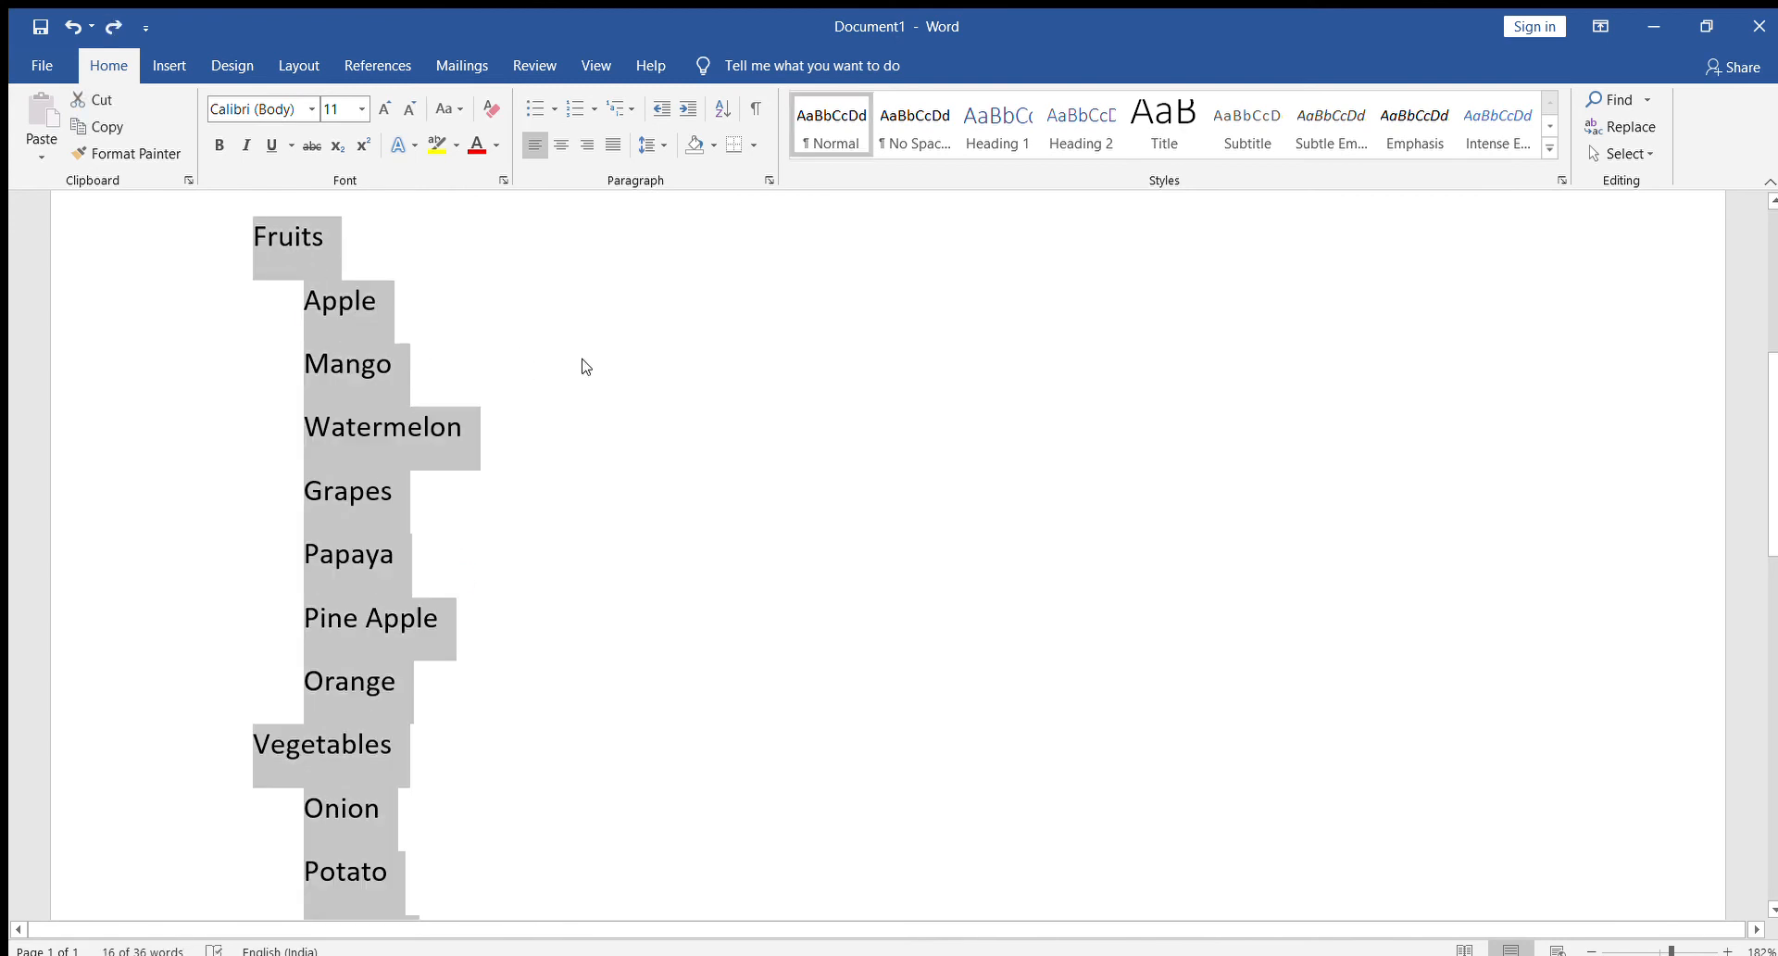
Decrease the indent of the items Apple to Orange and Onion to Lady Finger so they align with their headings
click(436, 353)
drag(308, 301, 436, 689)
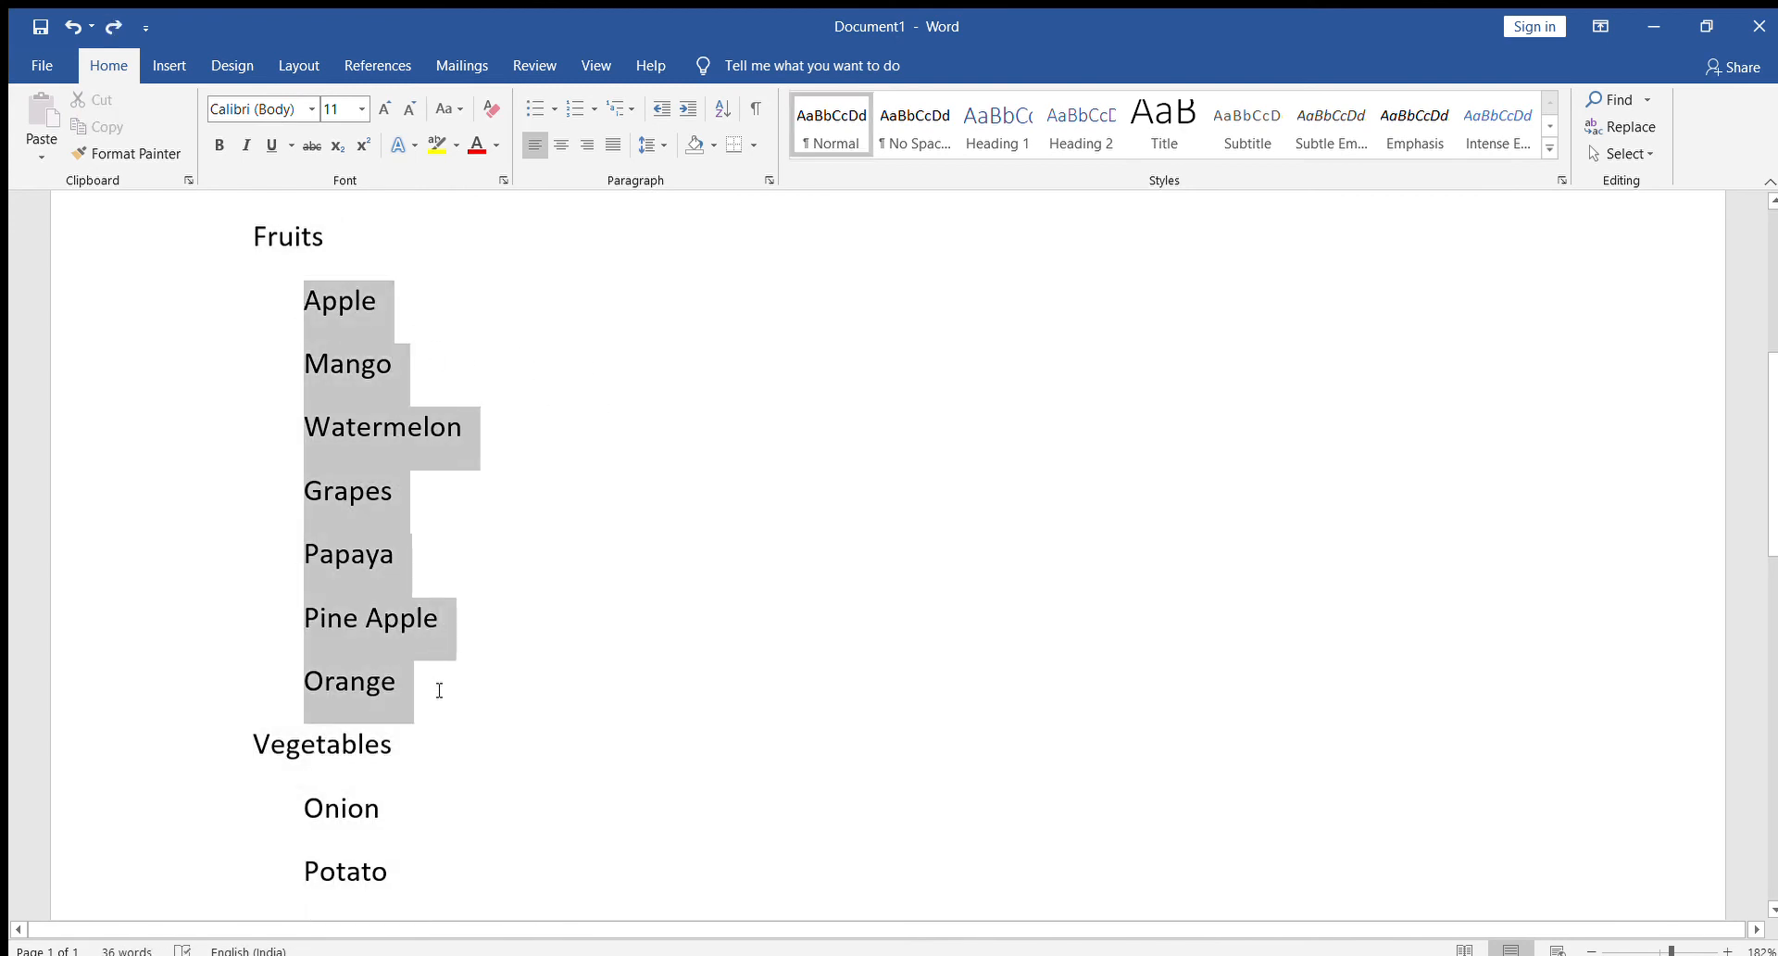
click(662, 108)
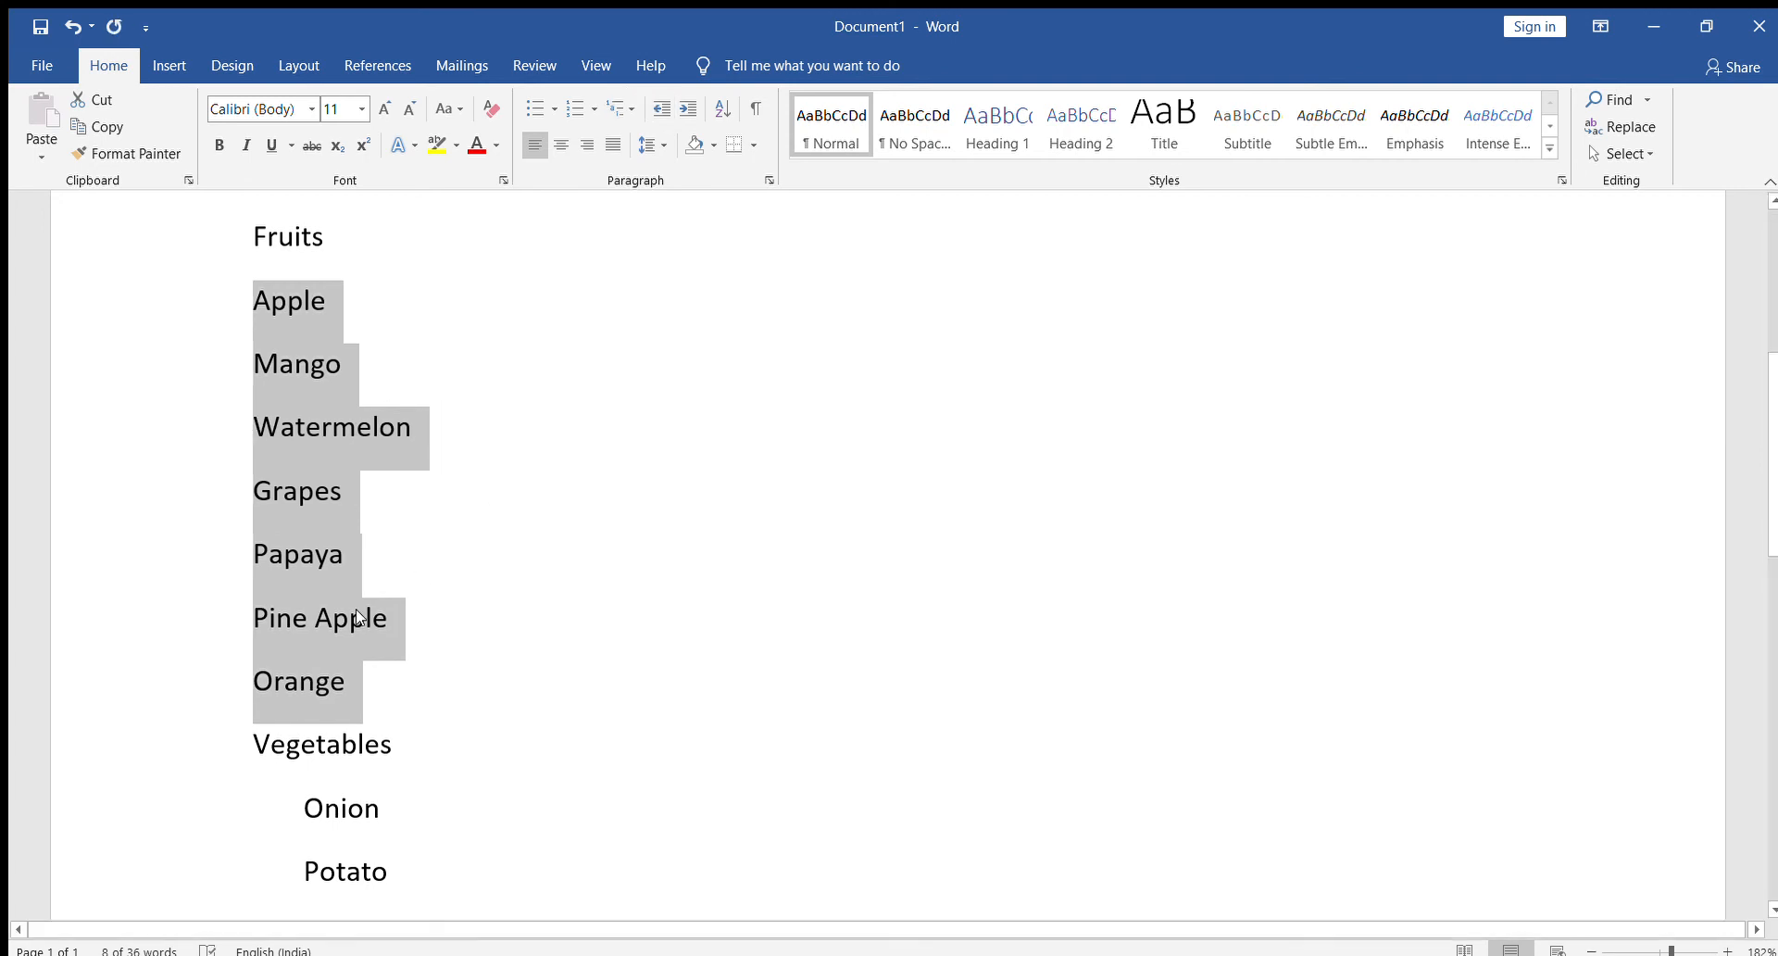
drag(288, 808, 591, 384)
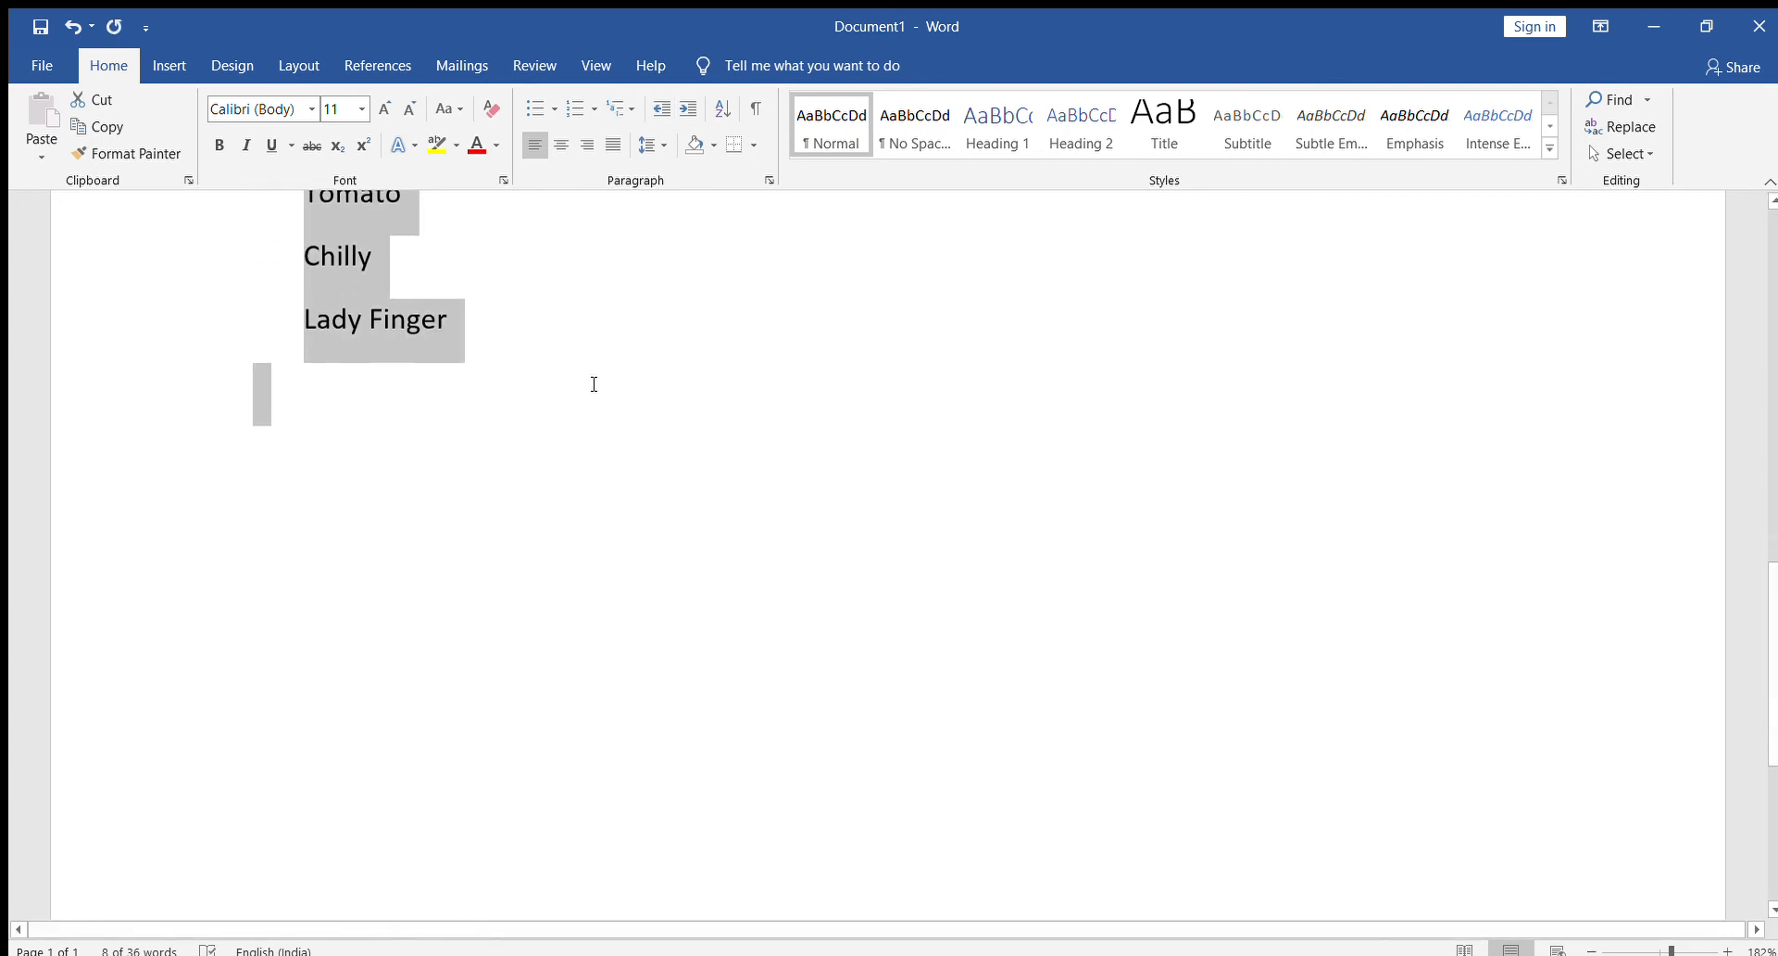
click(661, 108)
click(639, 386)
Generate sample paragraphs below Lady Finger with =rand()
scroll(504, 663, up, 6)
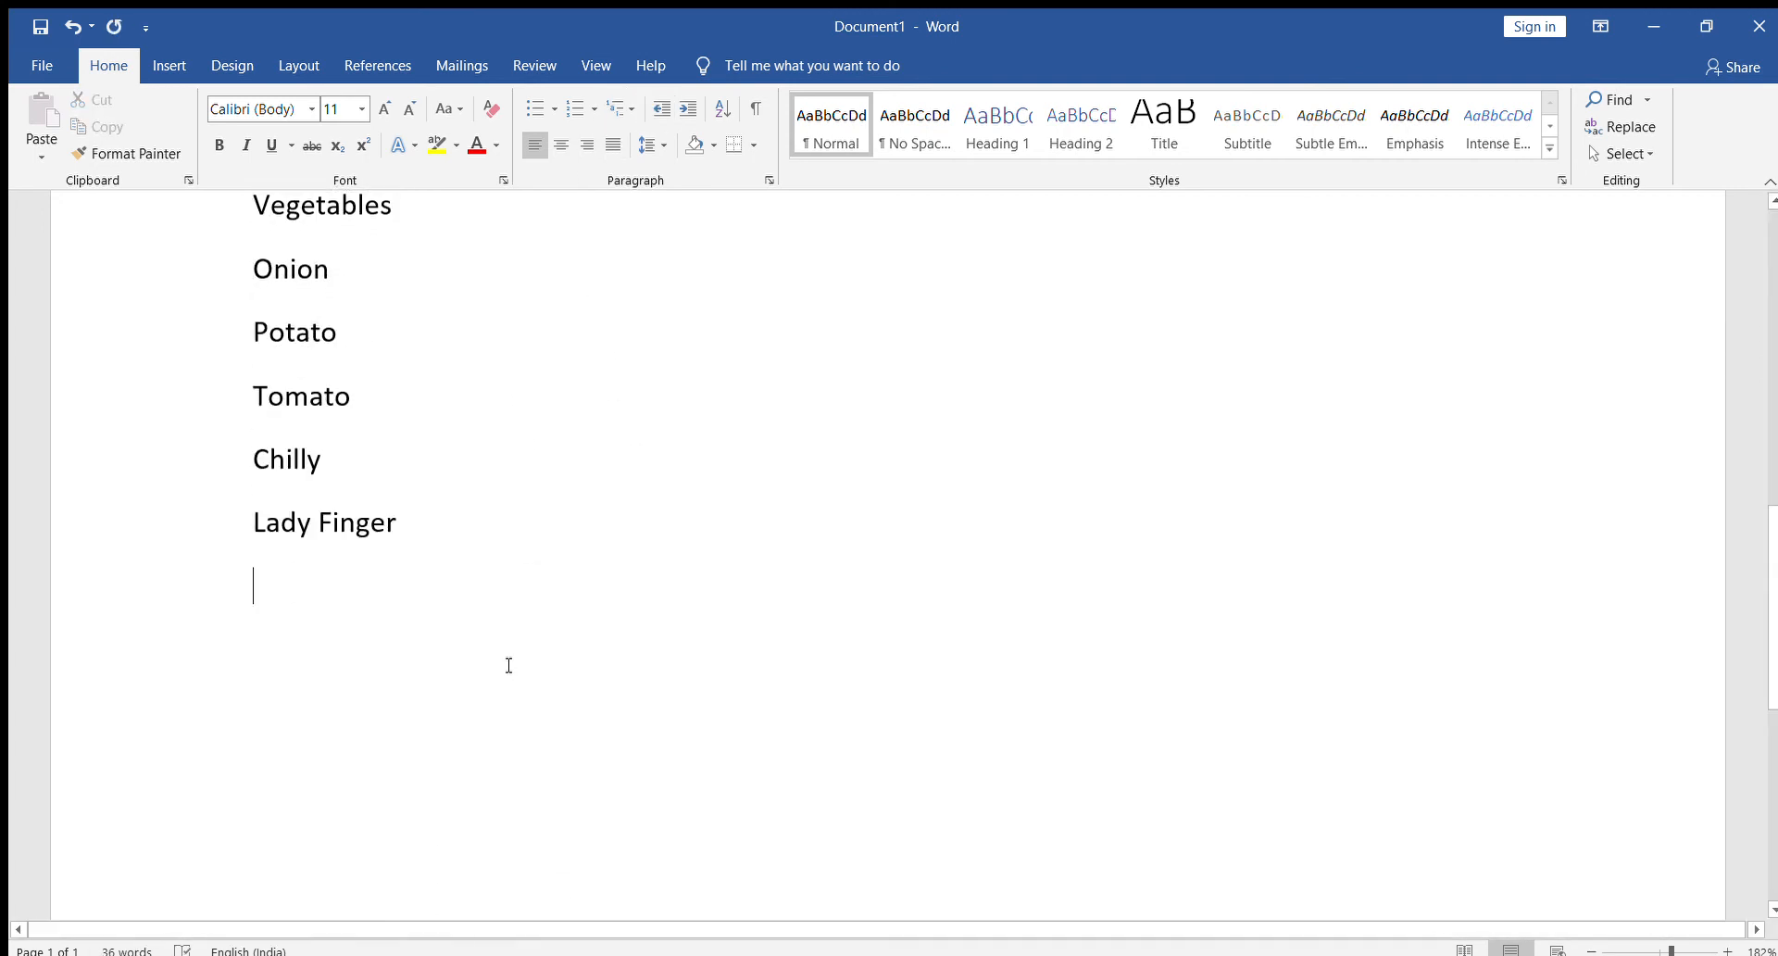
scroll(504, 686, up, 5)
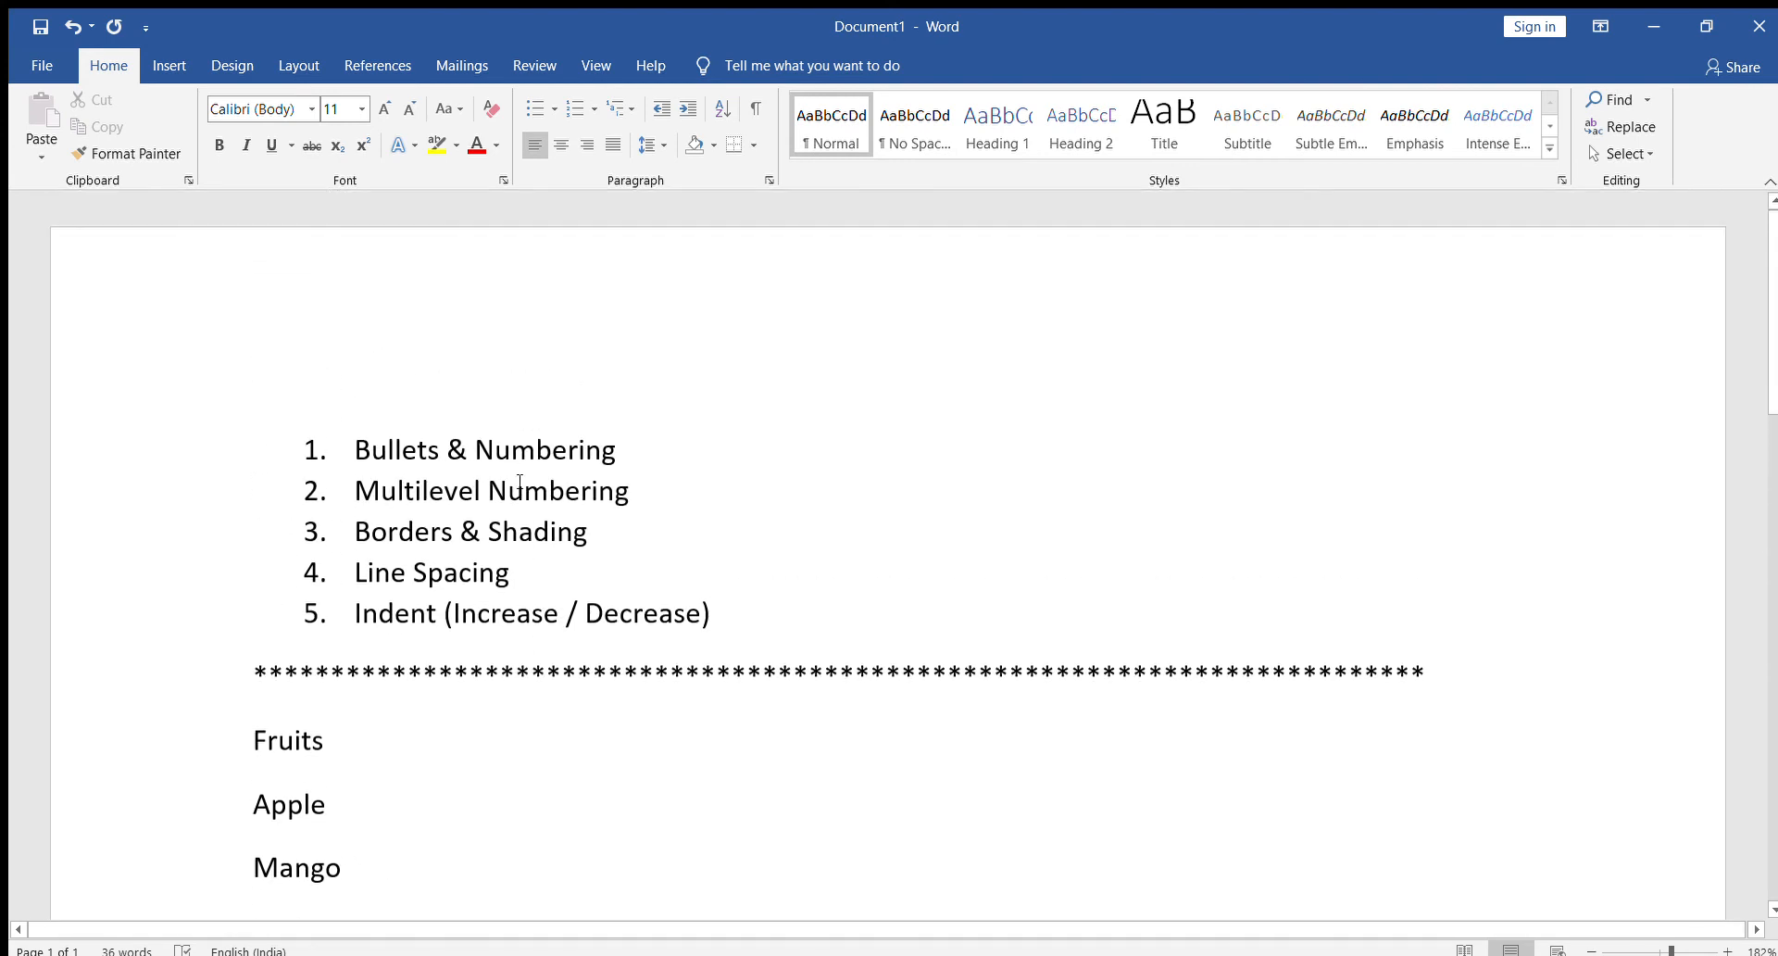
scroll(463, 673, down, 16)
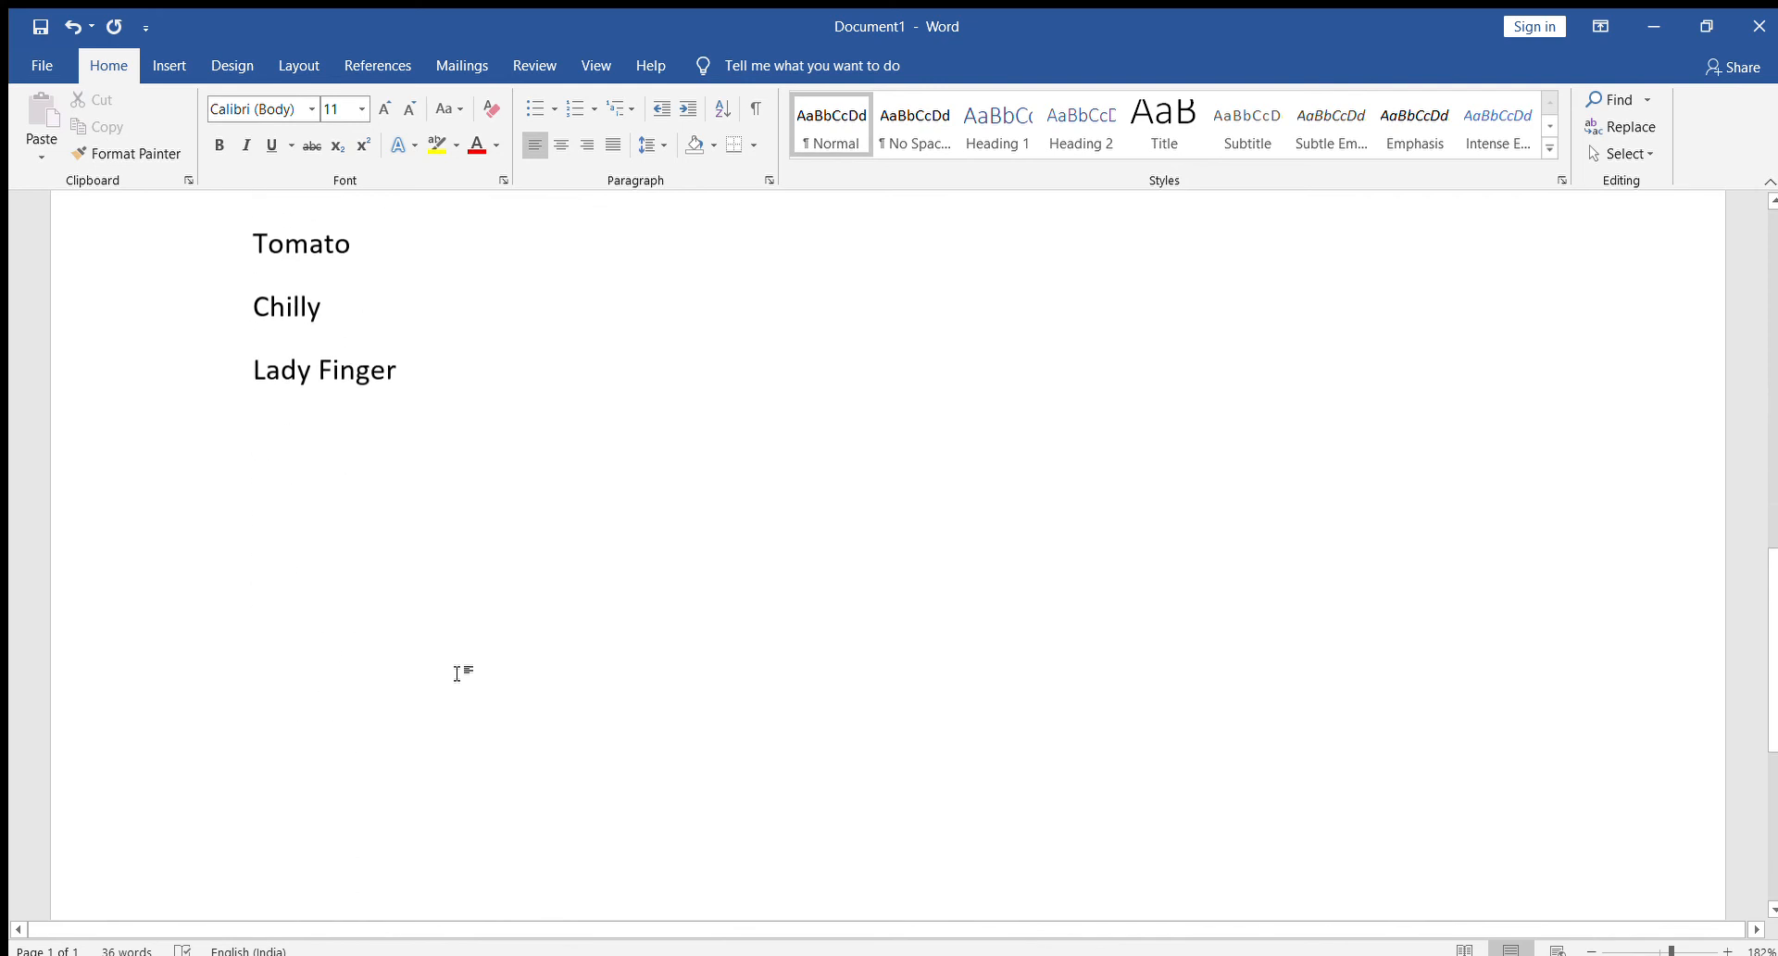
scroll(433, 370, up, 2)
text(=rand())
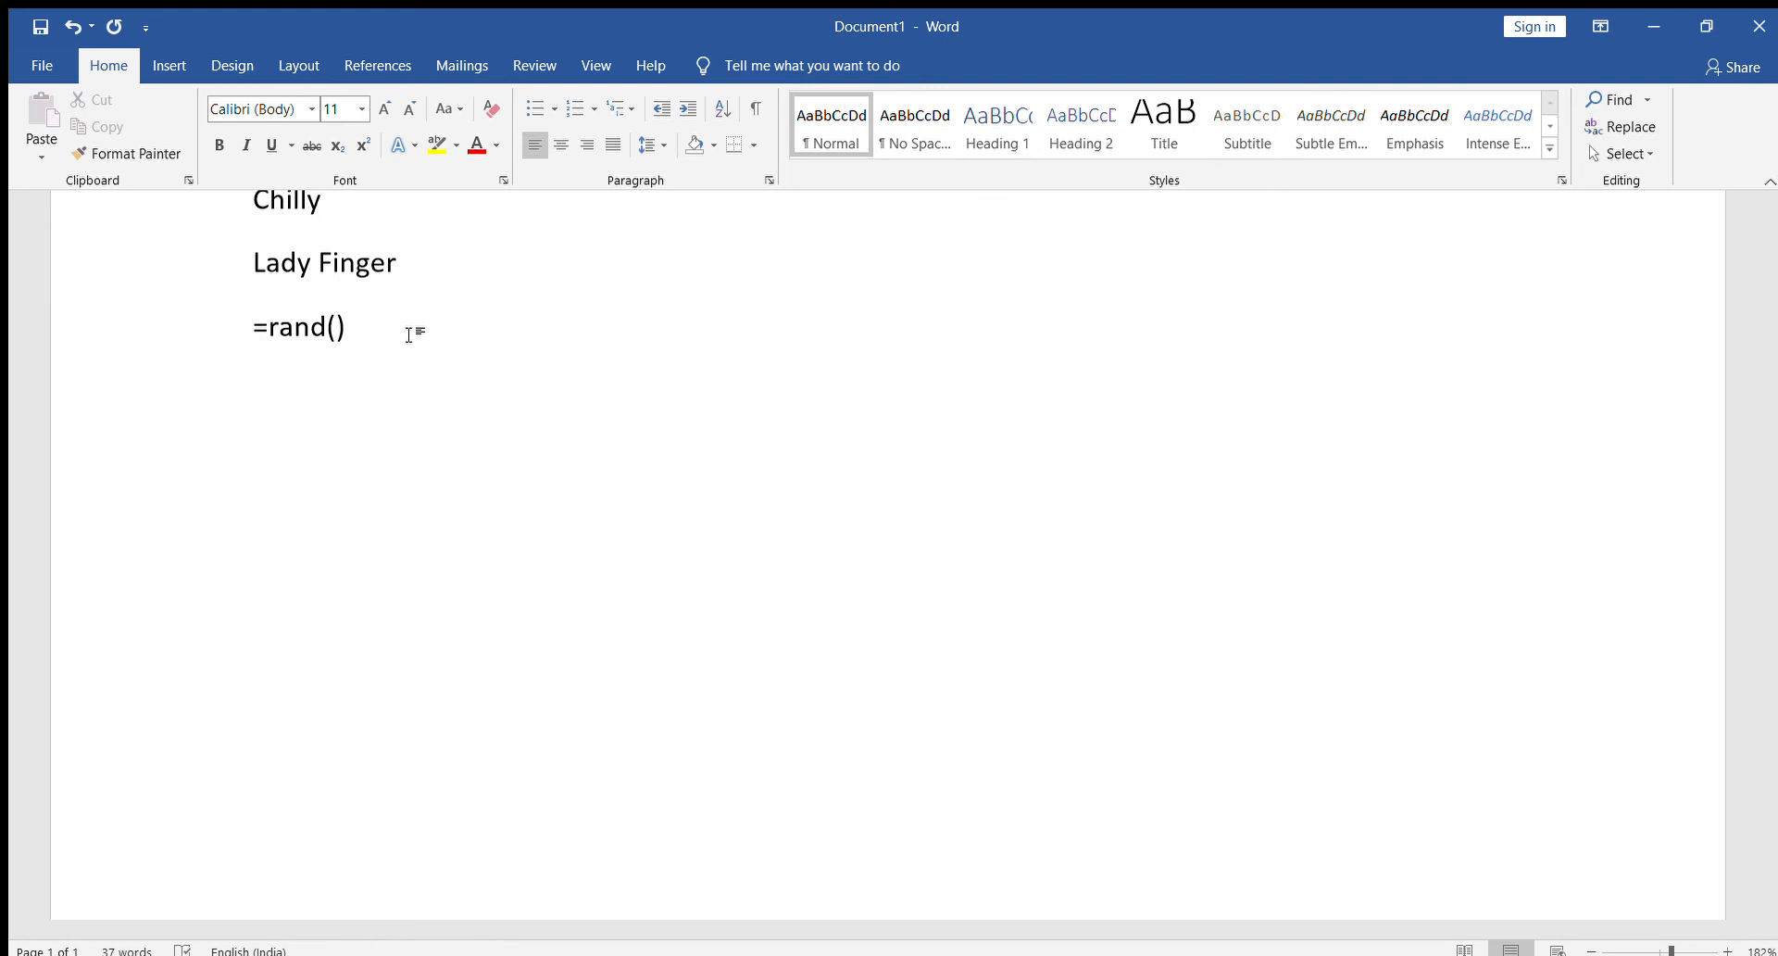
key(Return)
Justify all five sample paragraphs from "Video provides" to "Reading is easier"
scroll(548, 526, down, 2)
scroll(547, 525, up, 3)
scroll(547, 525, up, 3)
drag(256, 319, 938, 519)
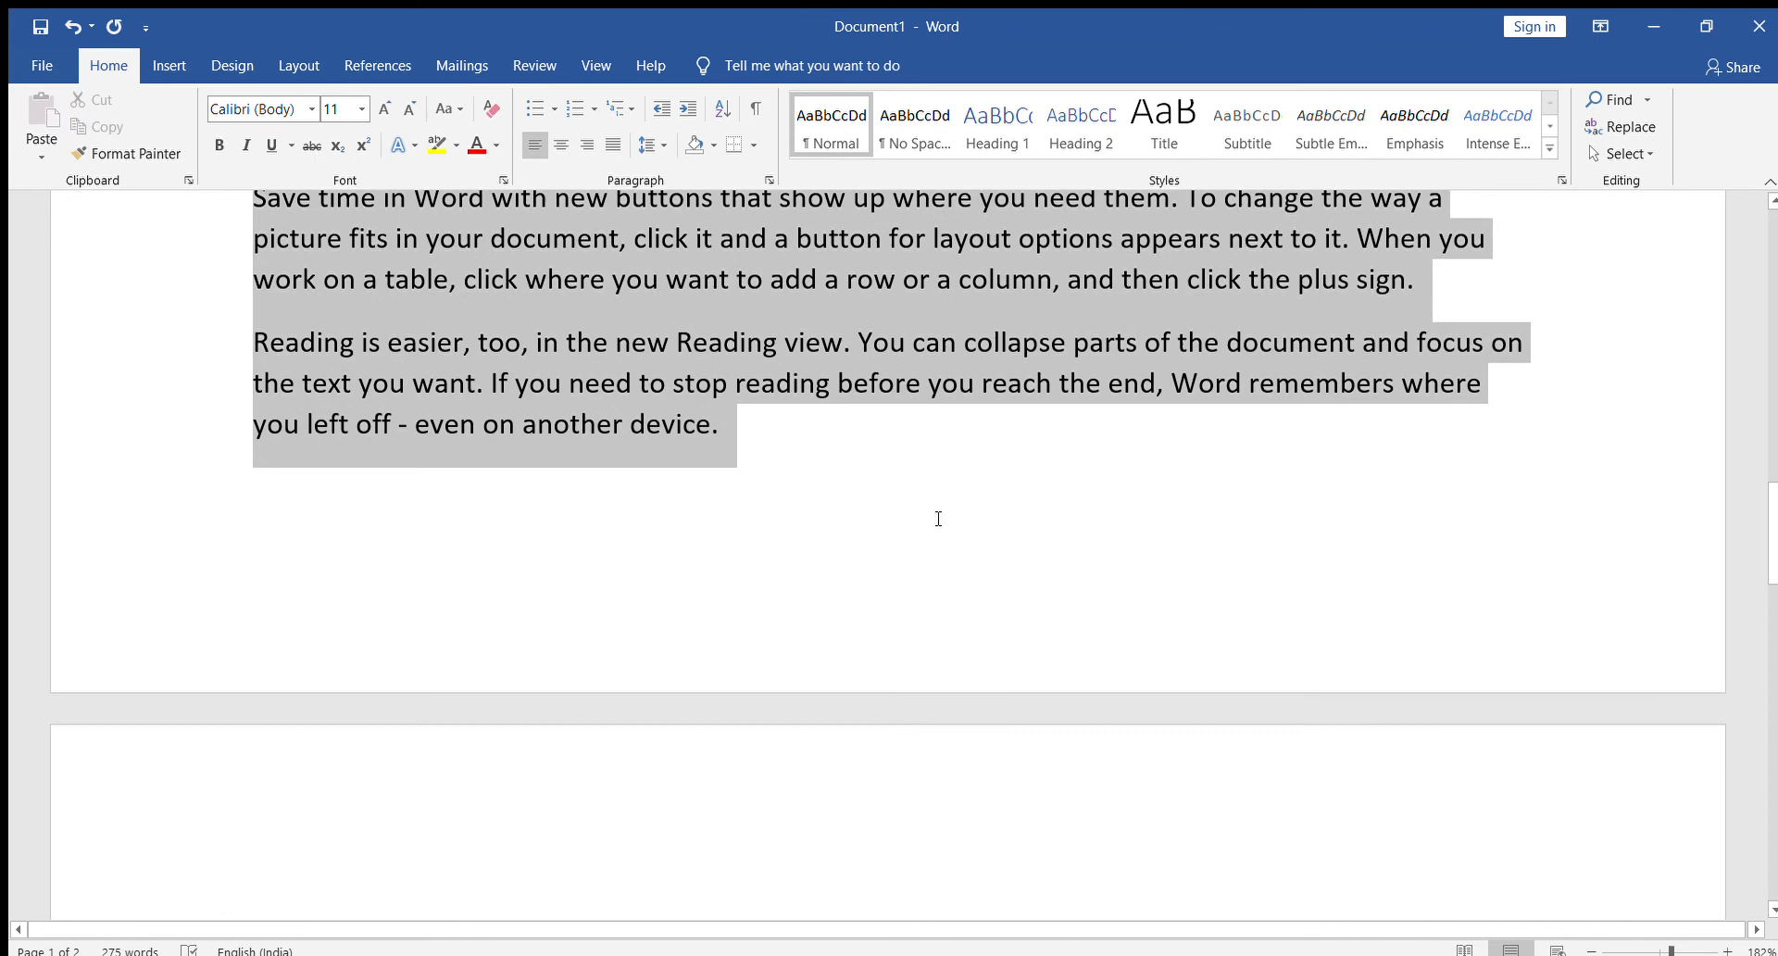
drag(938, 452, 932, 459)
scroll(931, 459, up, 3)
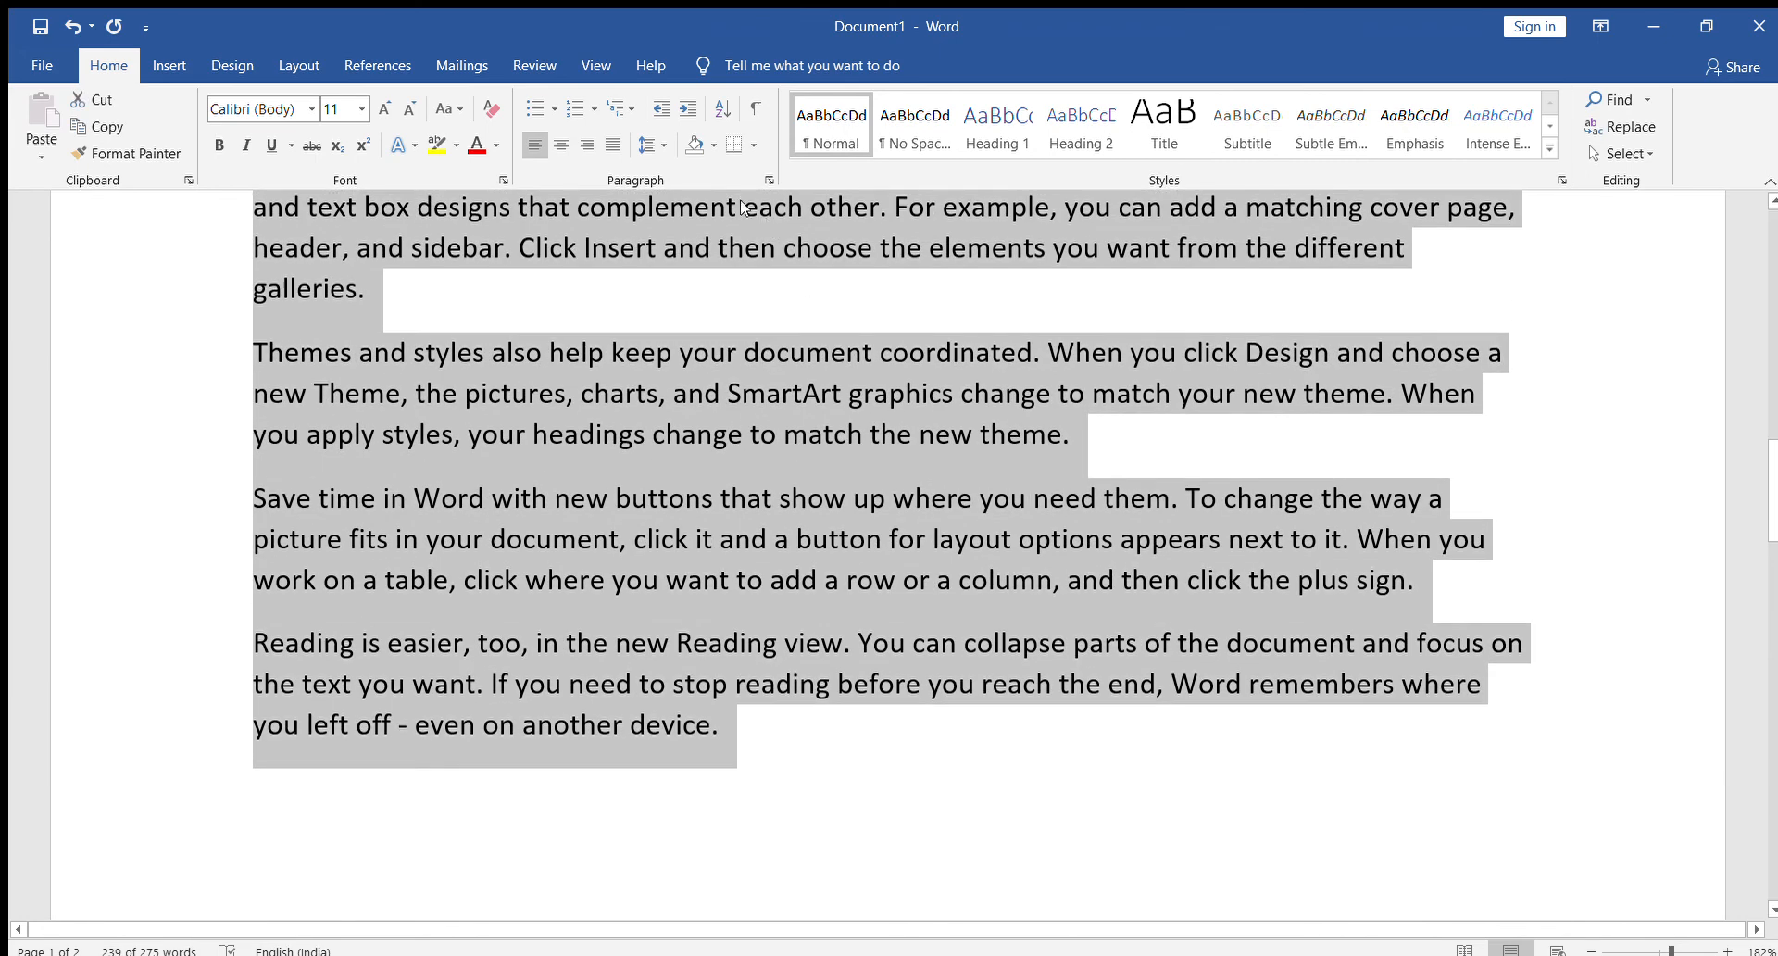
click(609, 147)
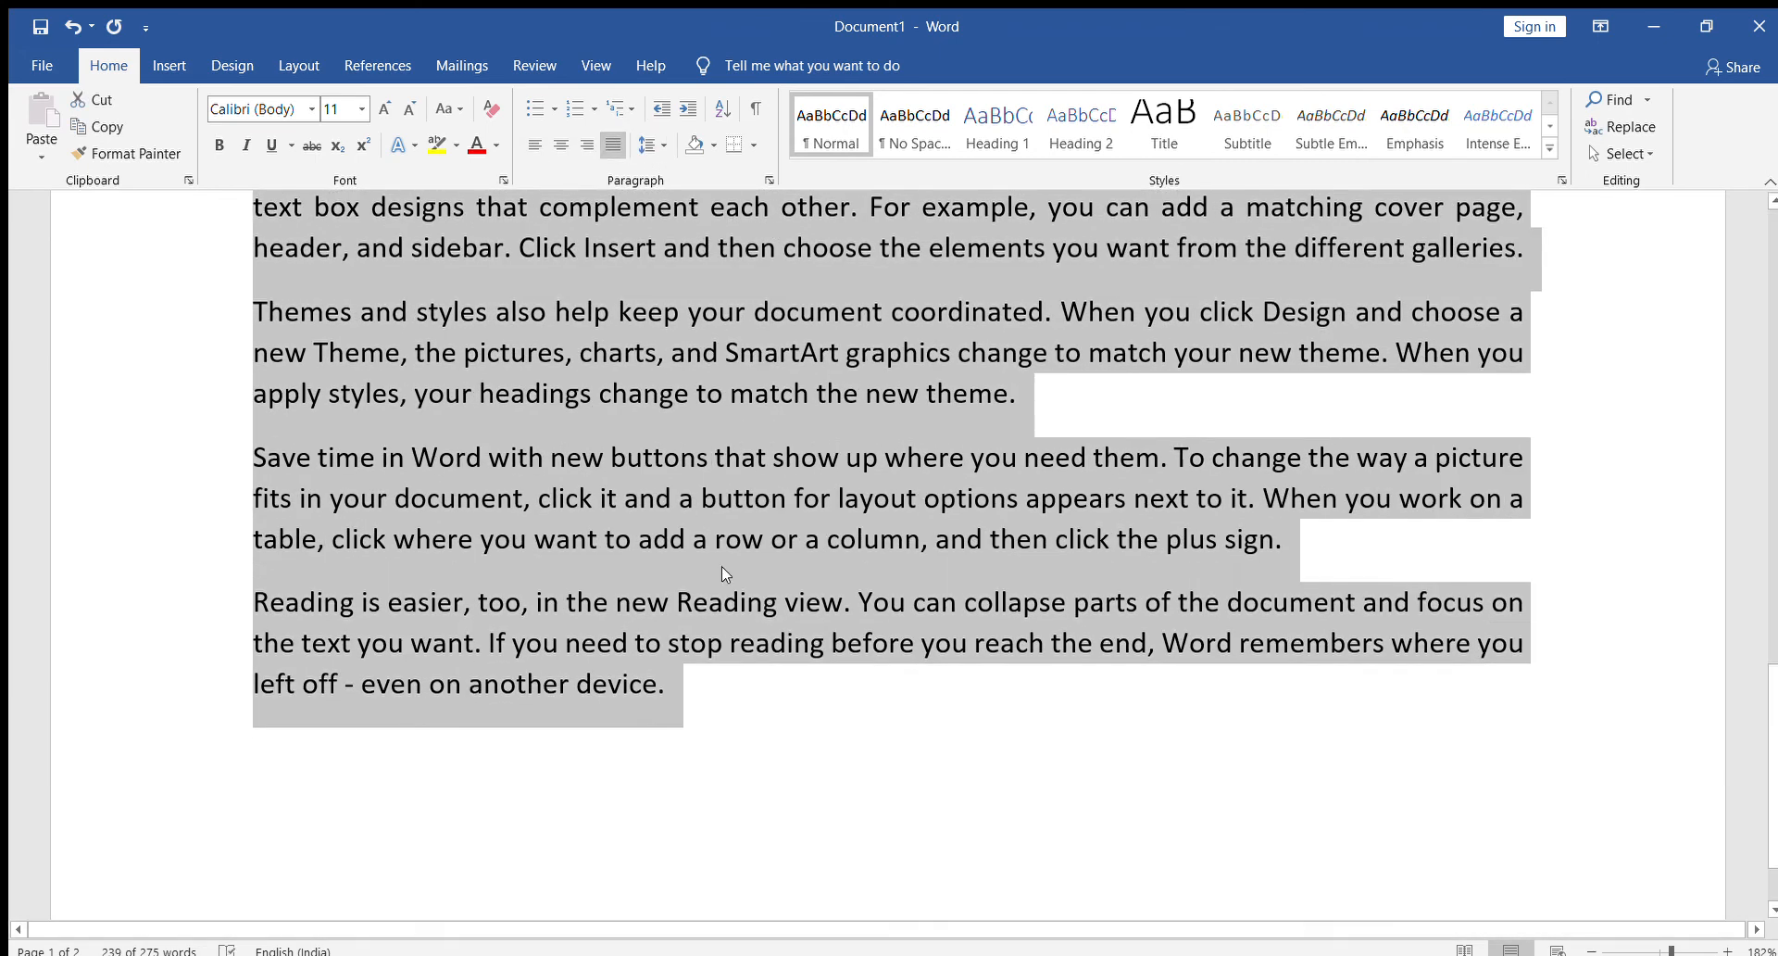
Add an outside border around the five sample paragraphs
scroll(720, 566, up, 3)
scroll(720, 565, up, 1)
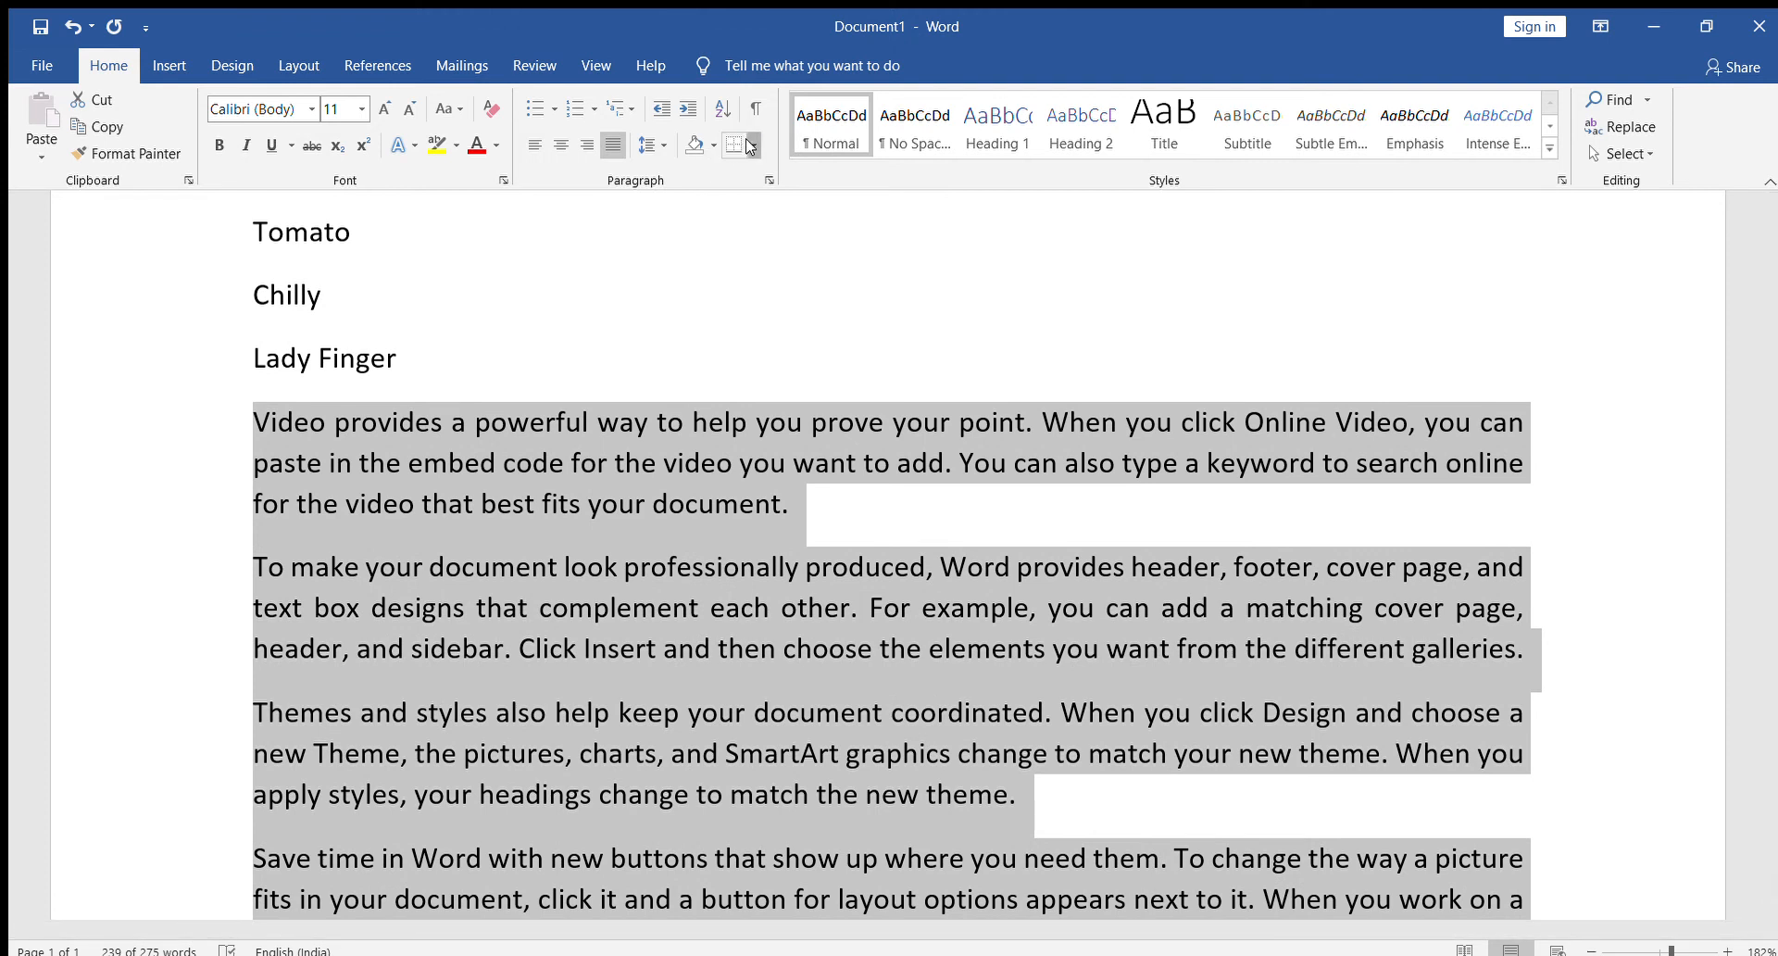
key(Left)
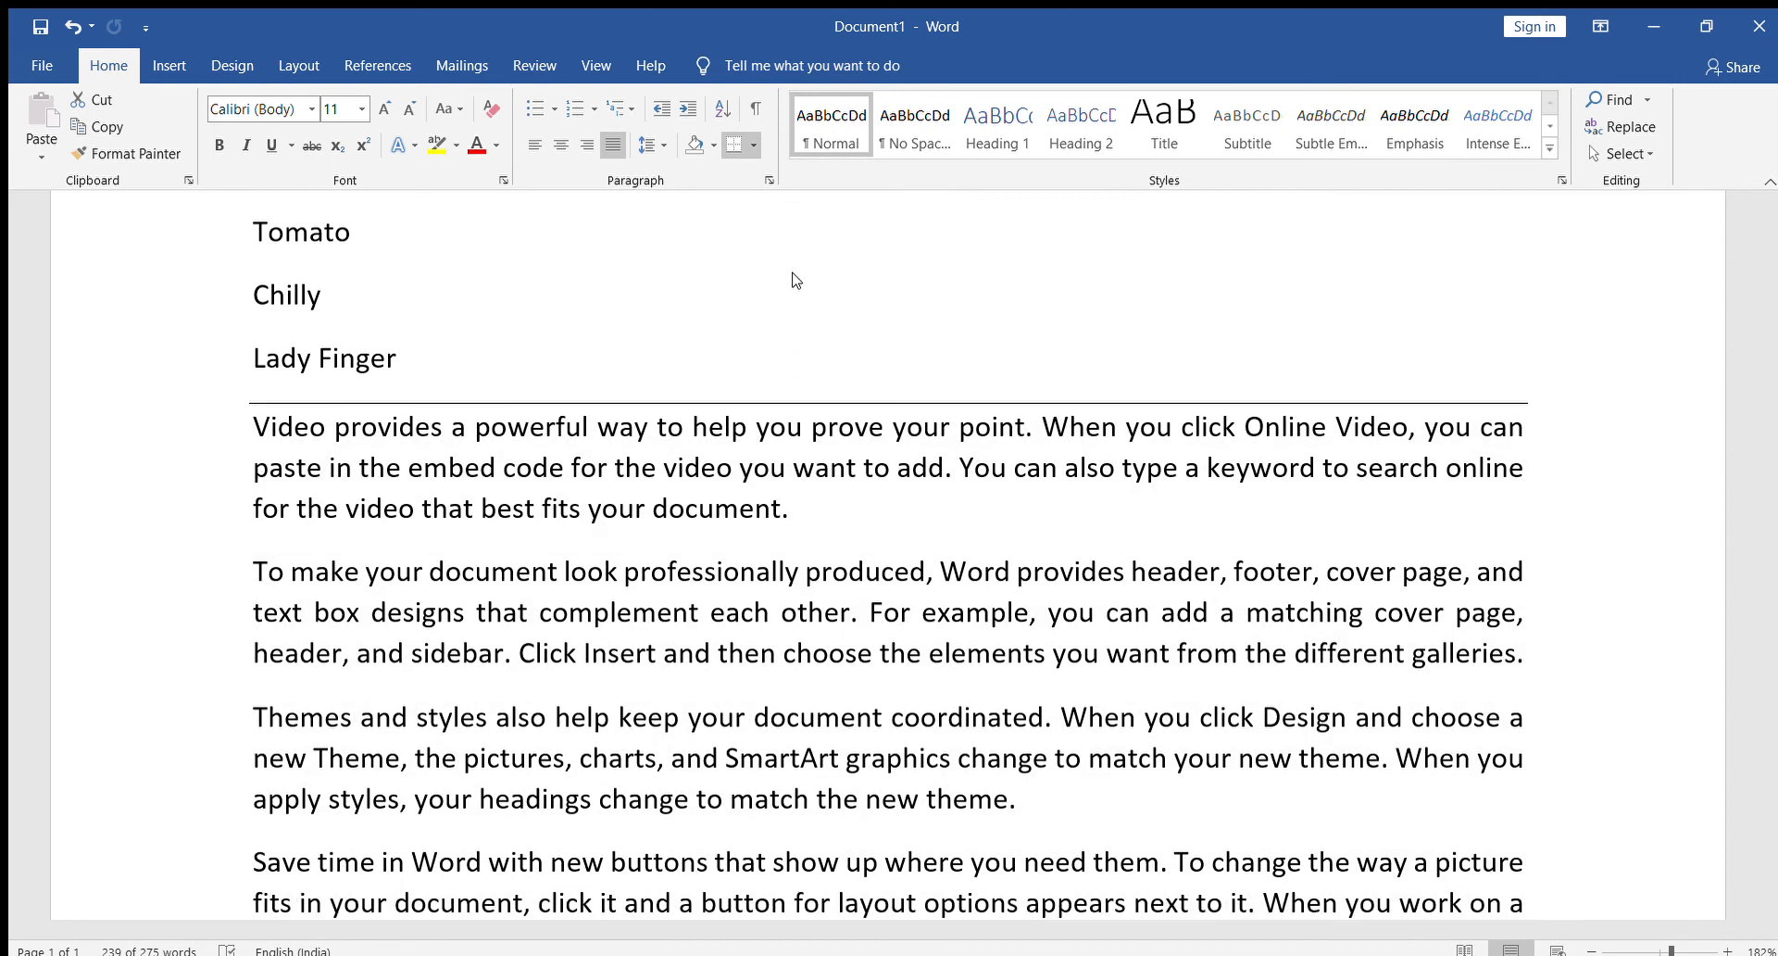
click(794, 340)
Apply light gray shading to the second sample paragraph, beginning "To make your document"
scroll(747, 511, down, 2)
scroll(748, 512, up, 1)
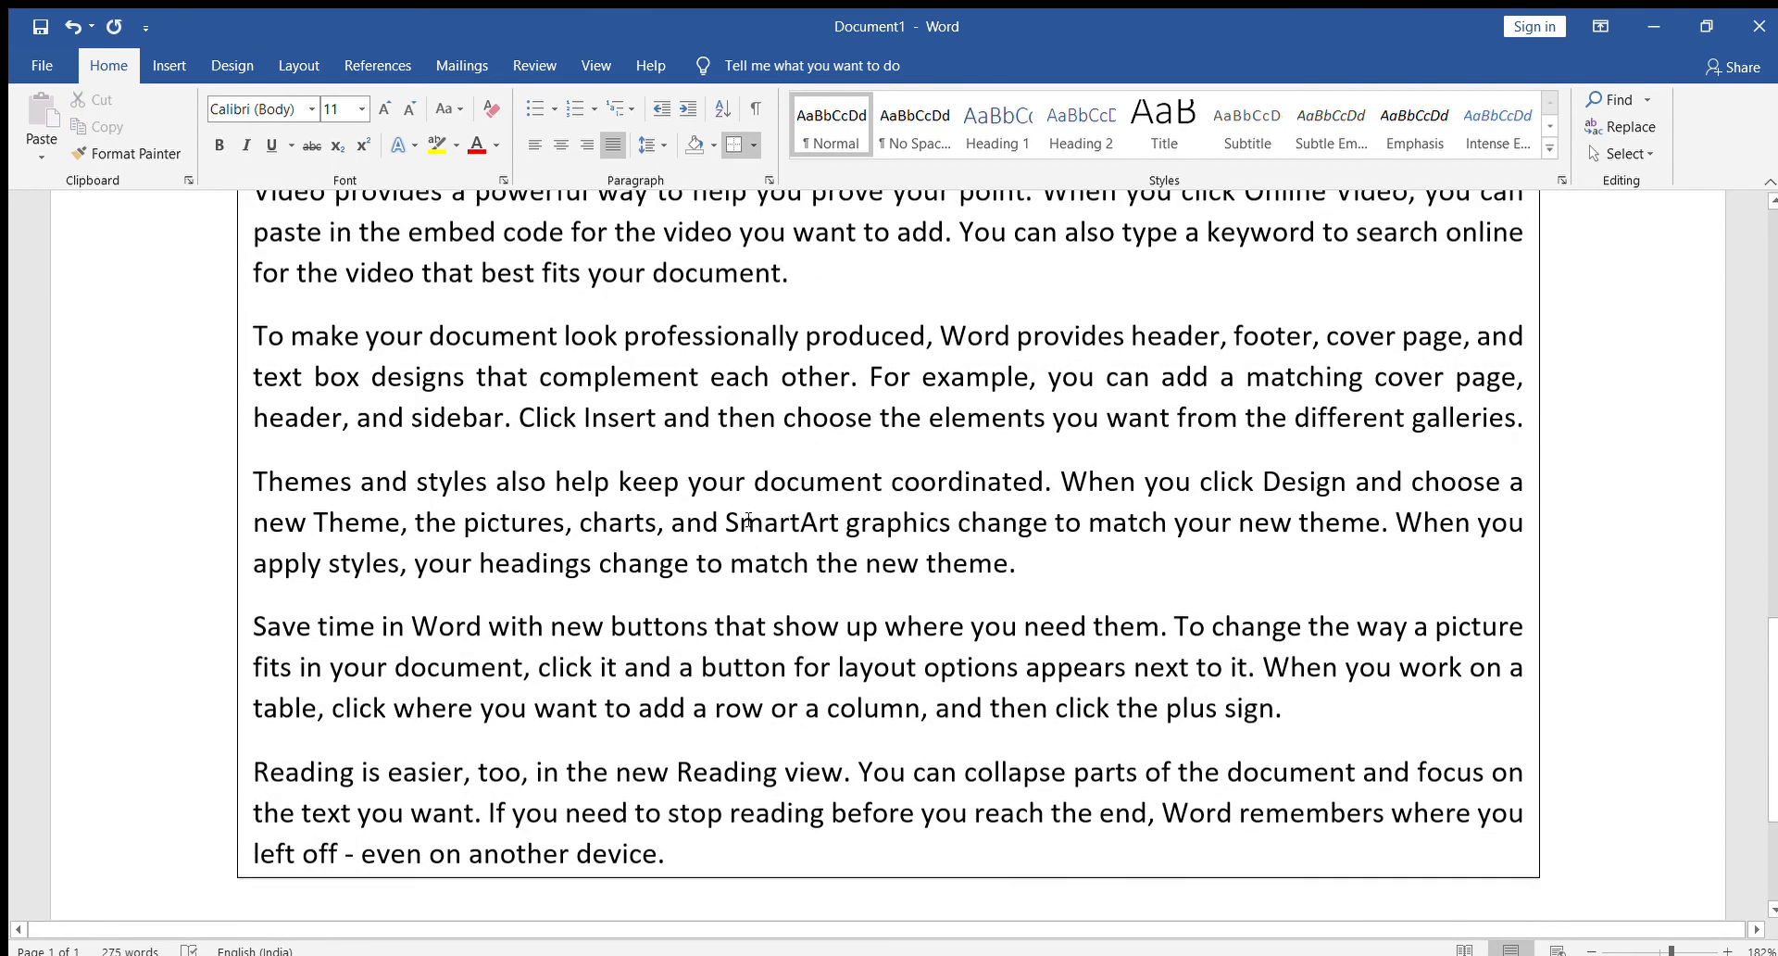
drag(256, 371, 1544, 473)
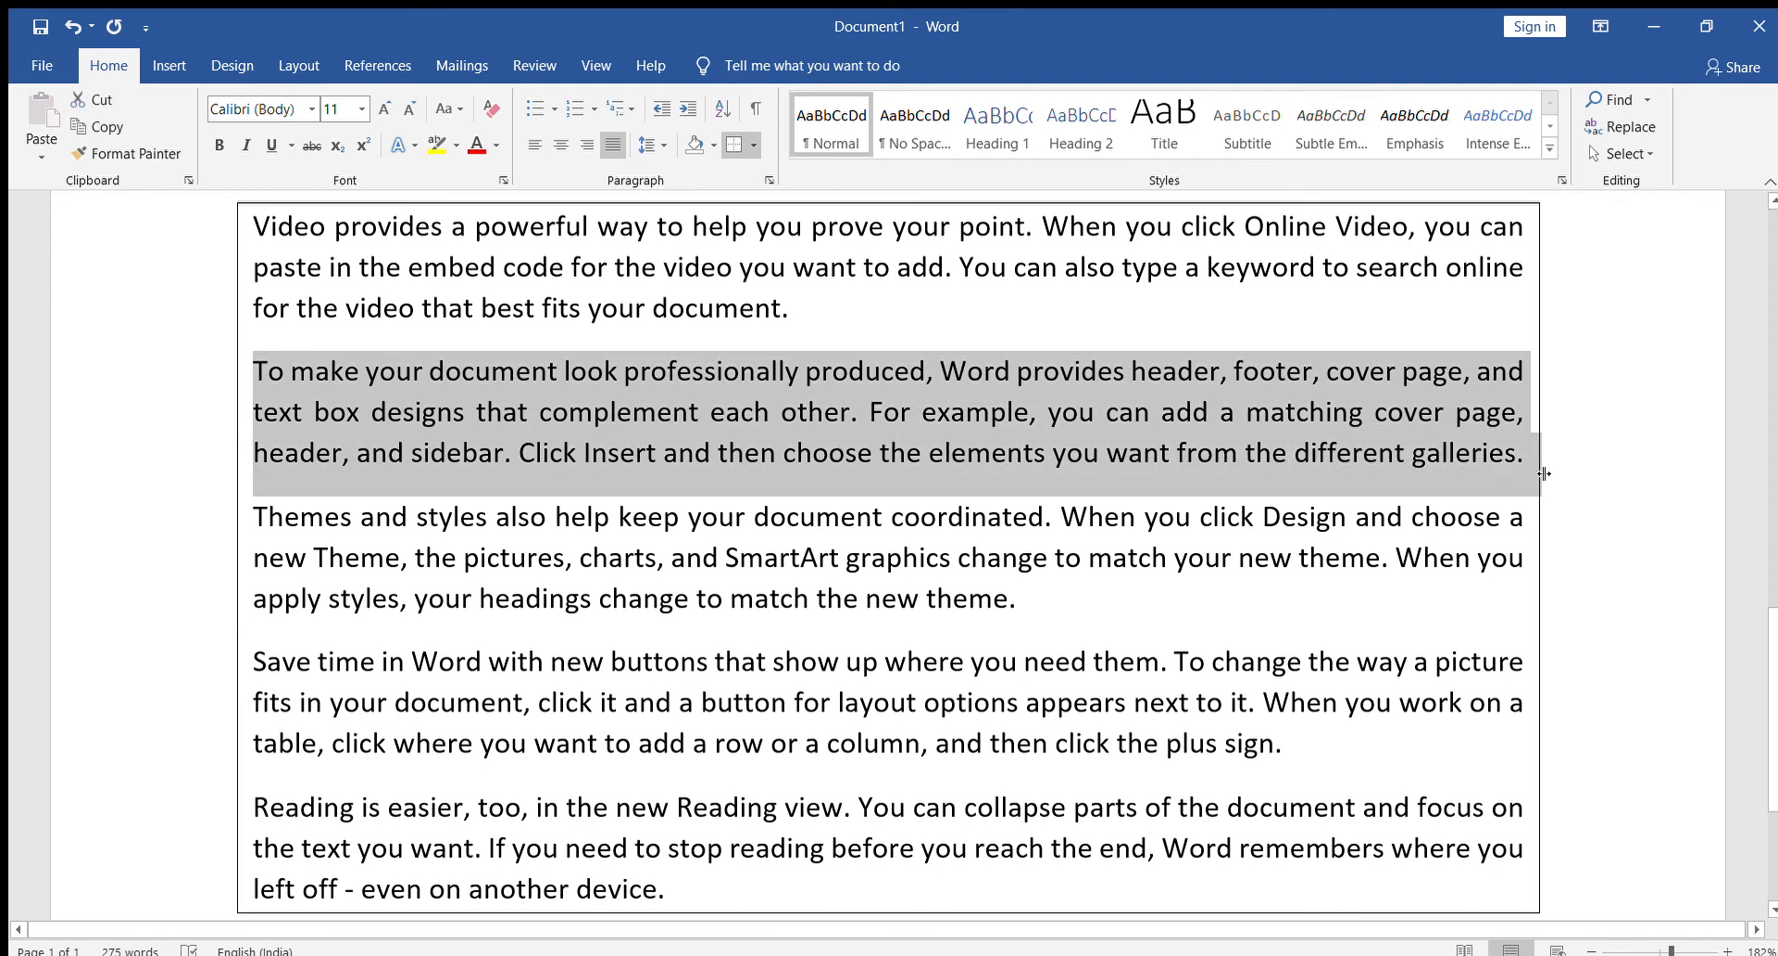
click(706, 142)
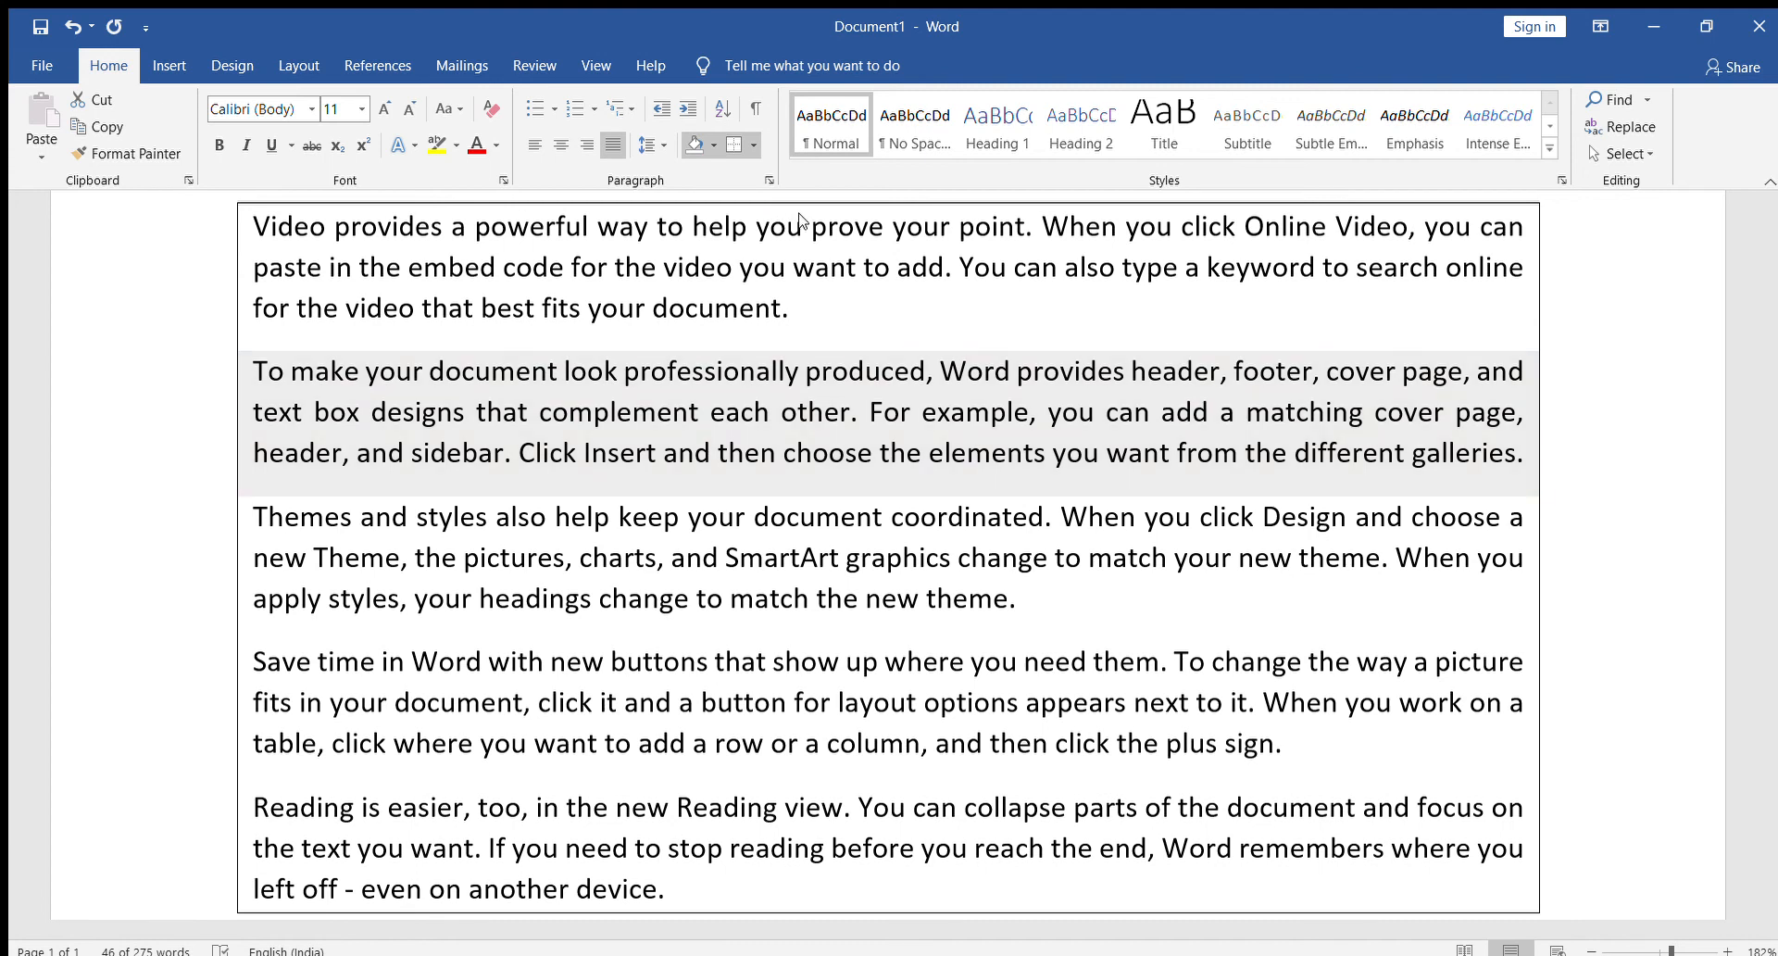
triple_click(947, 380)
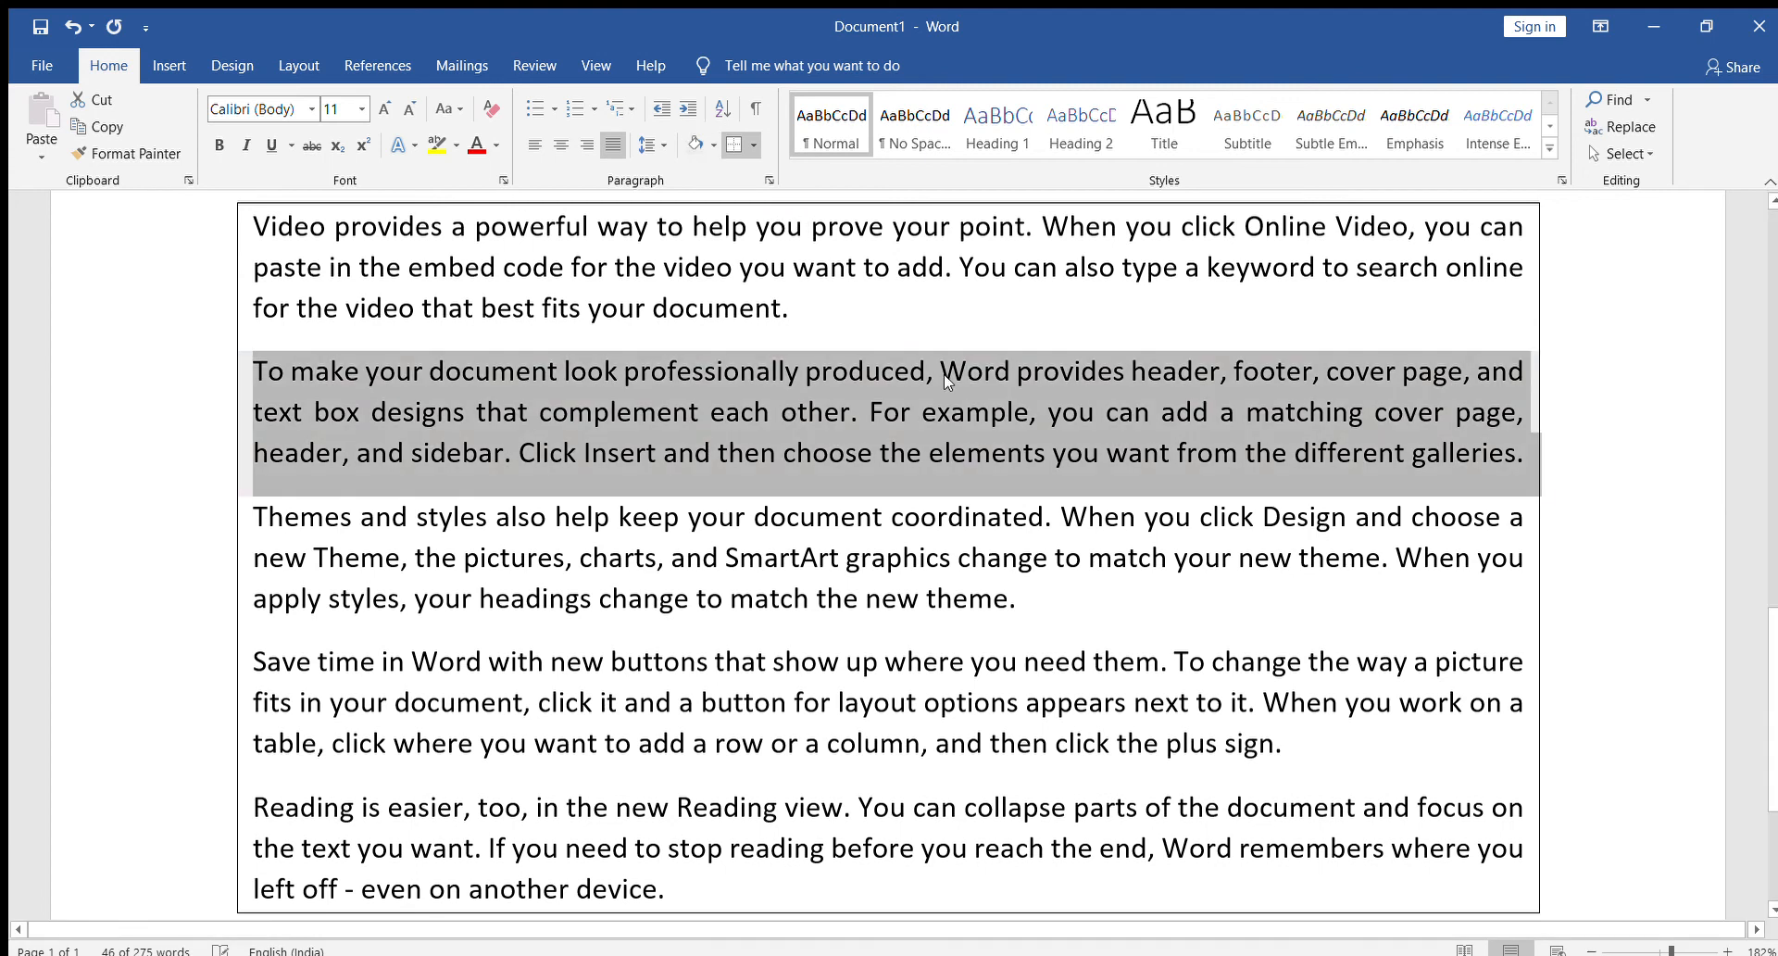
click(1593, 561)
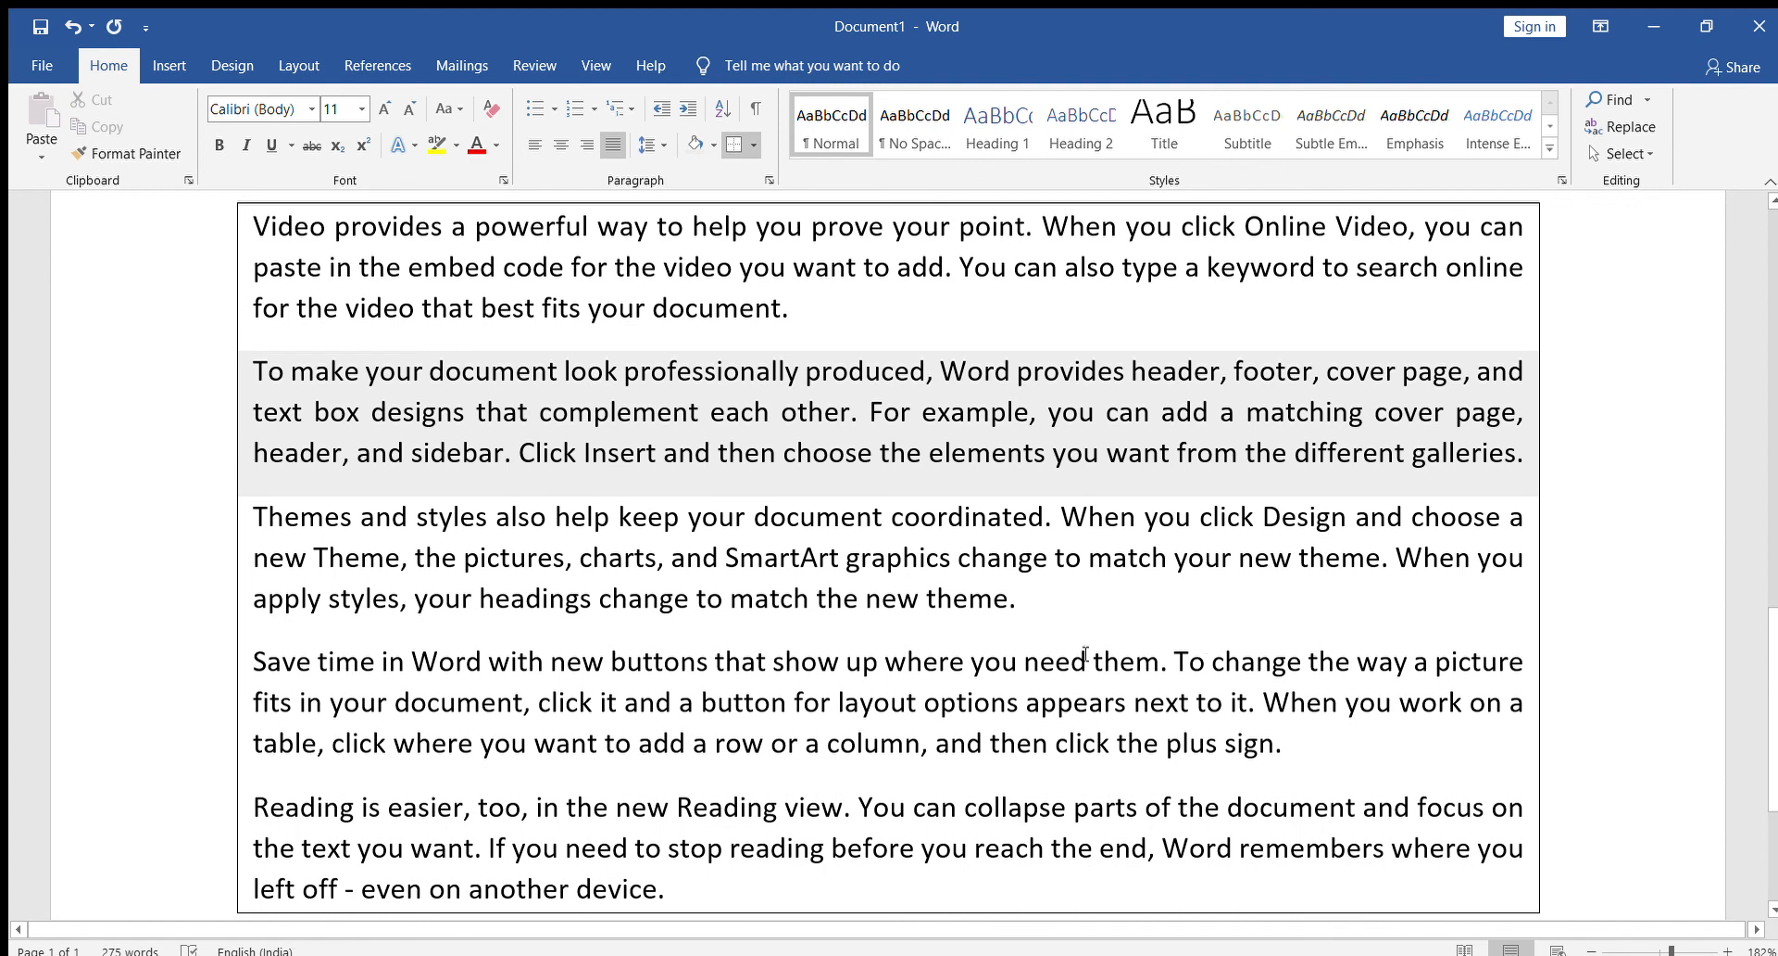
Italicize the shaded paragraph beginning "To make your document"
scroll(889, 663, up, 10)
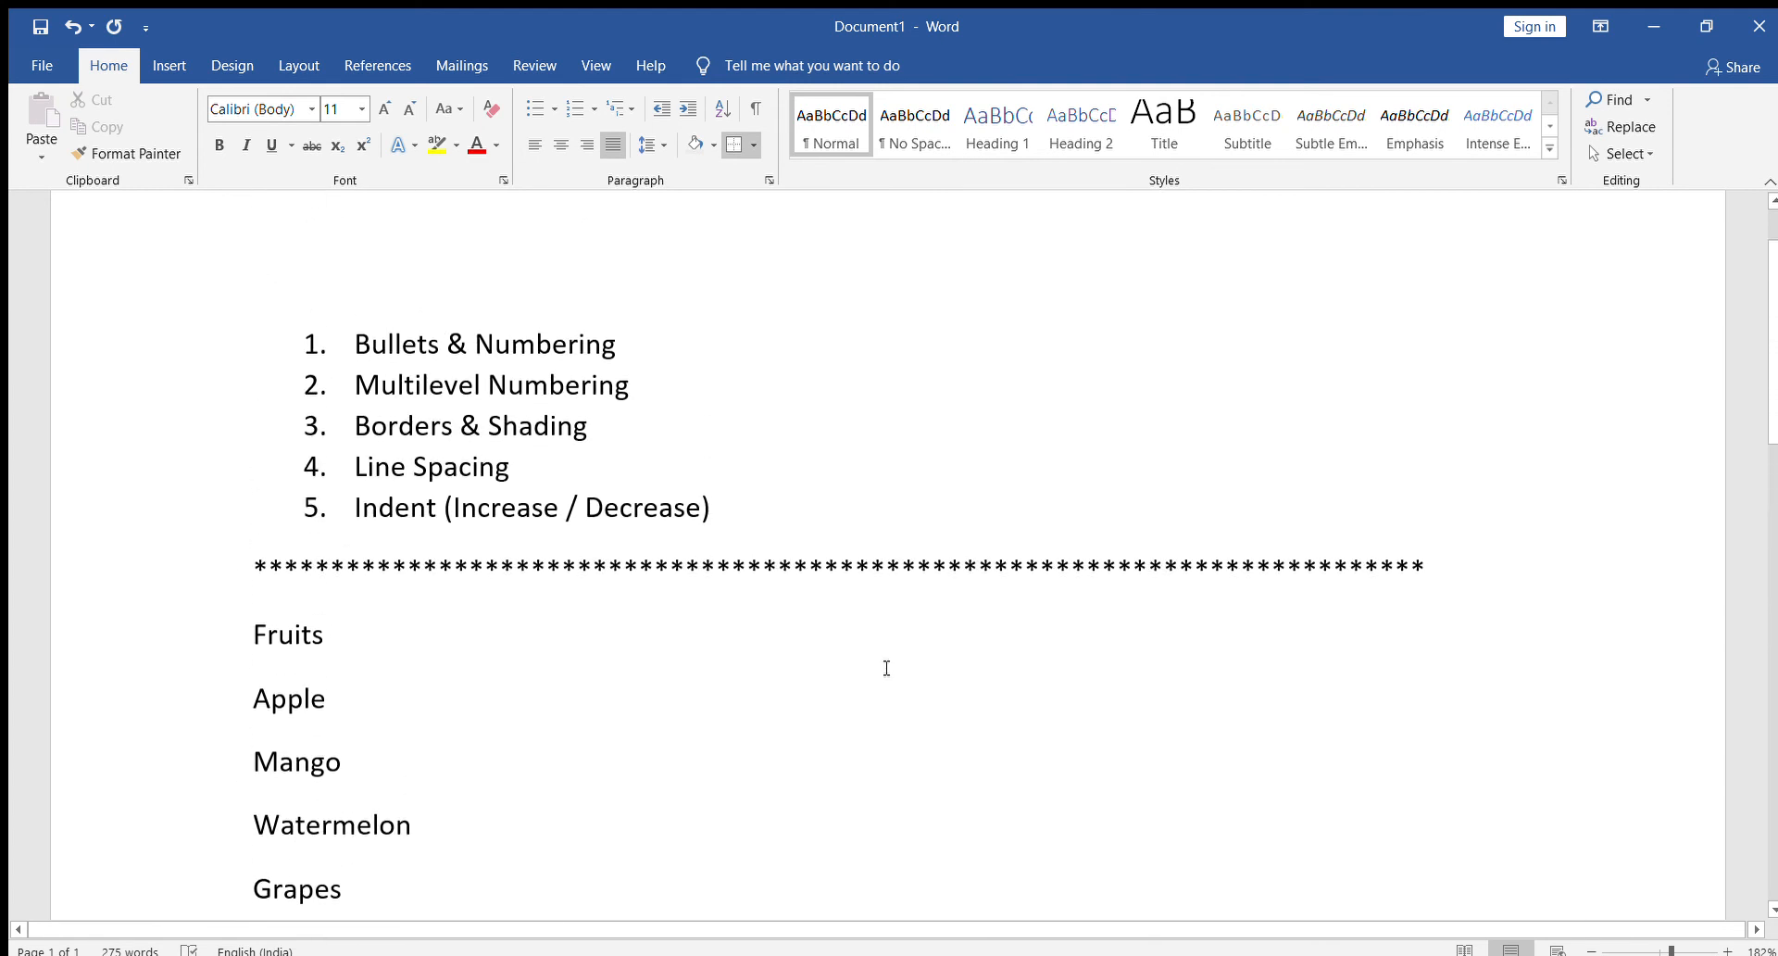
scroll(886, 668, down, 10)
scroll(813, 697, down, 4)
scroll(776, 674, up, 2)
click(773, 379)
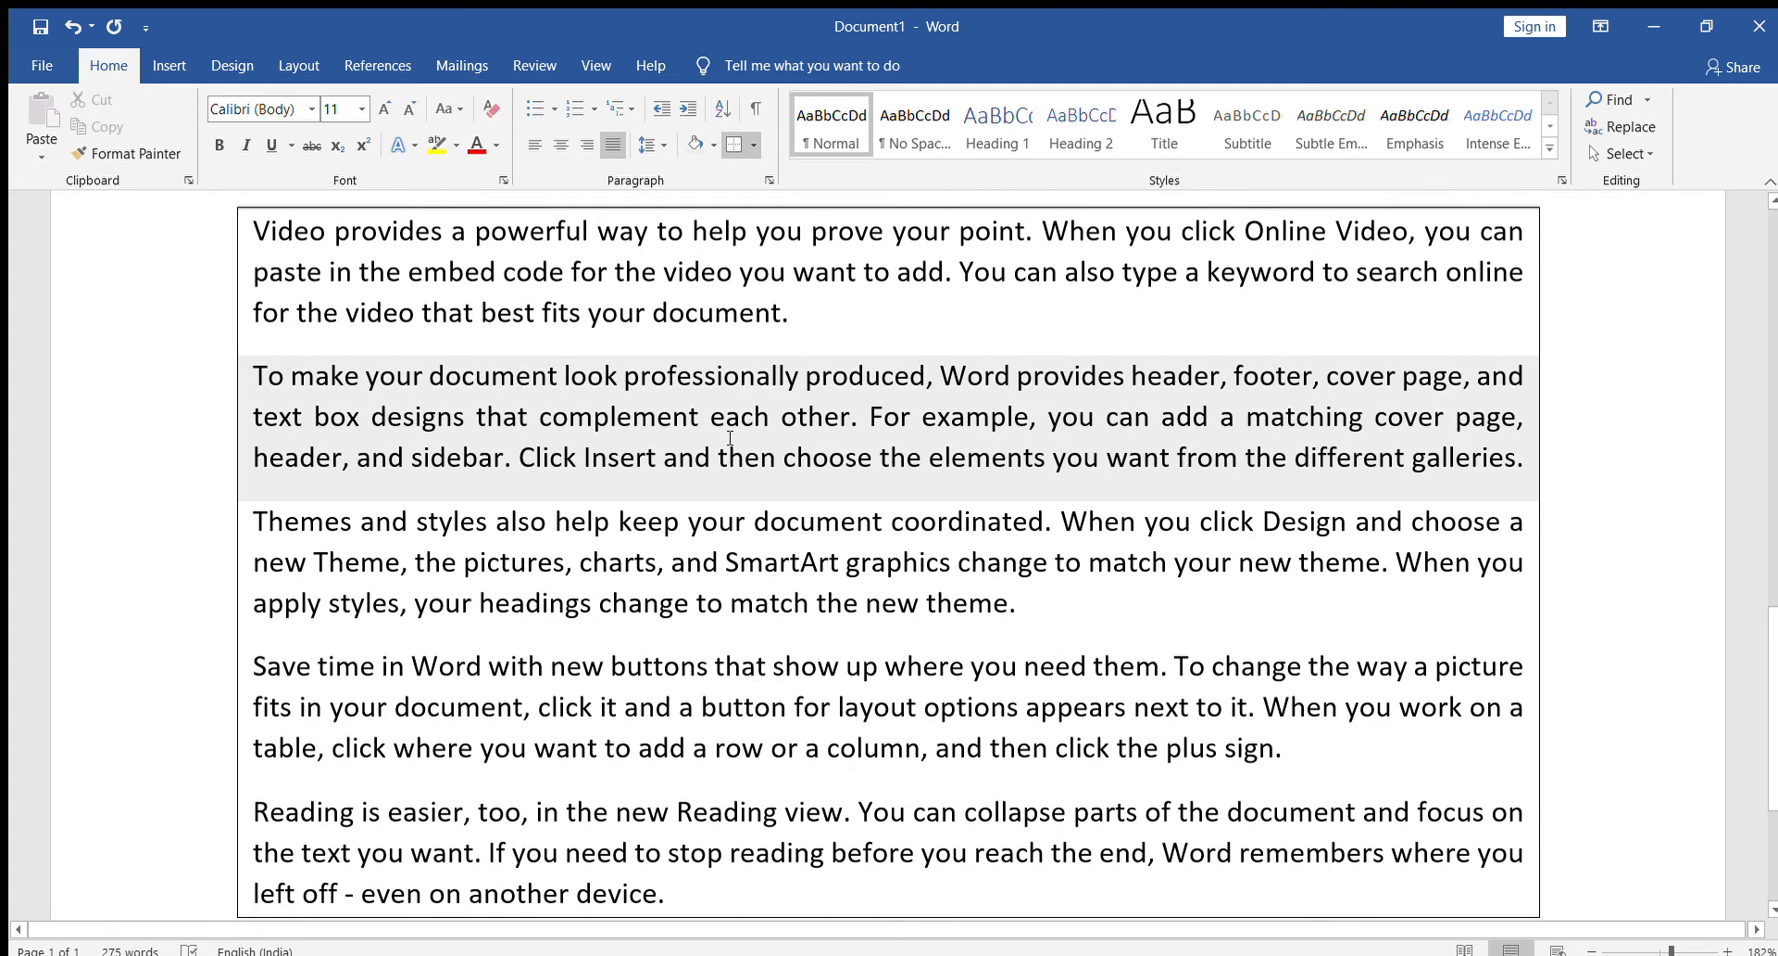
drag(1514, 463, 239, 378)
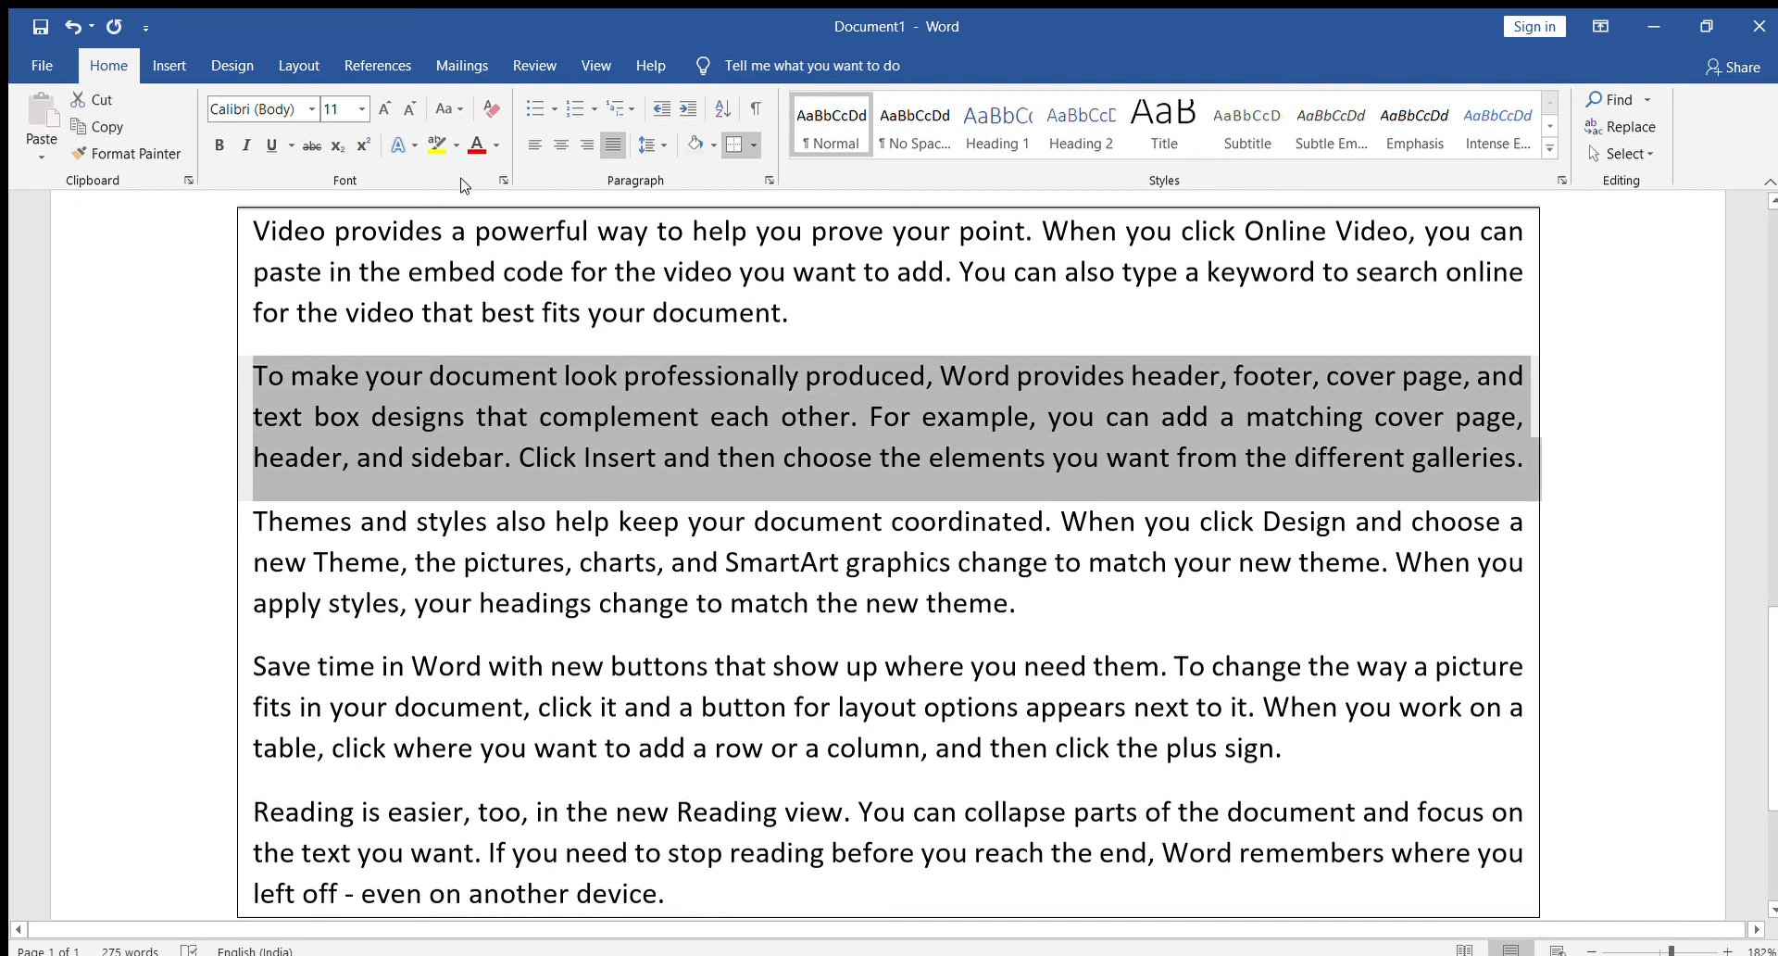
click(245, 145)
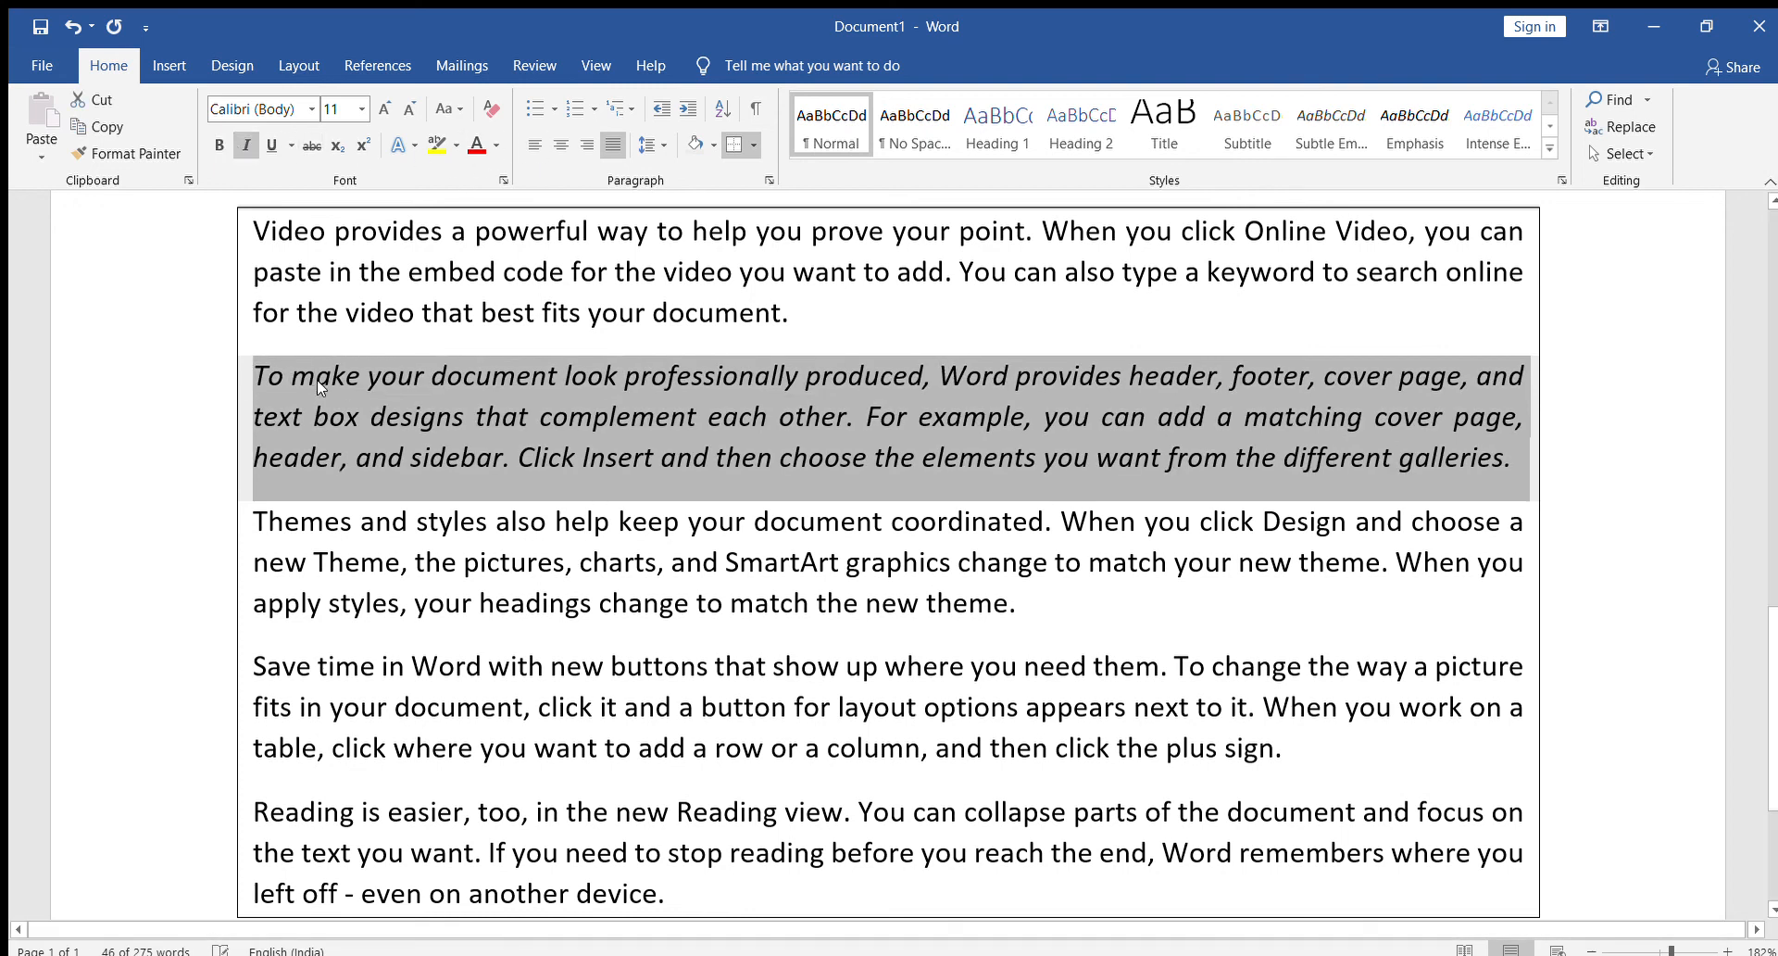
Copy the shaded italic paragraph's formatting onto the "Save time in Word" paragraph with Format Painter
click(465, 419)
click(128, 153)
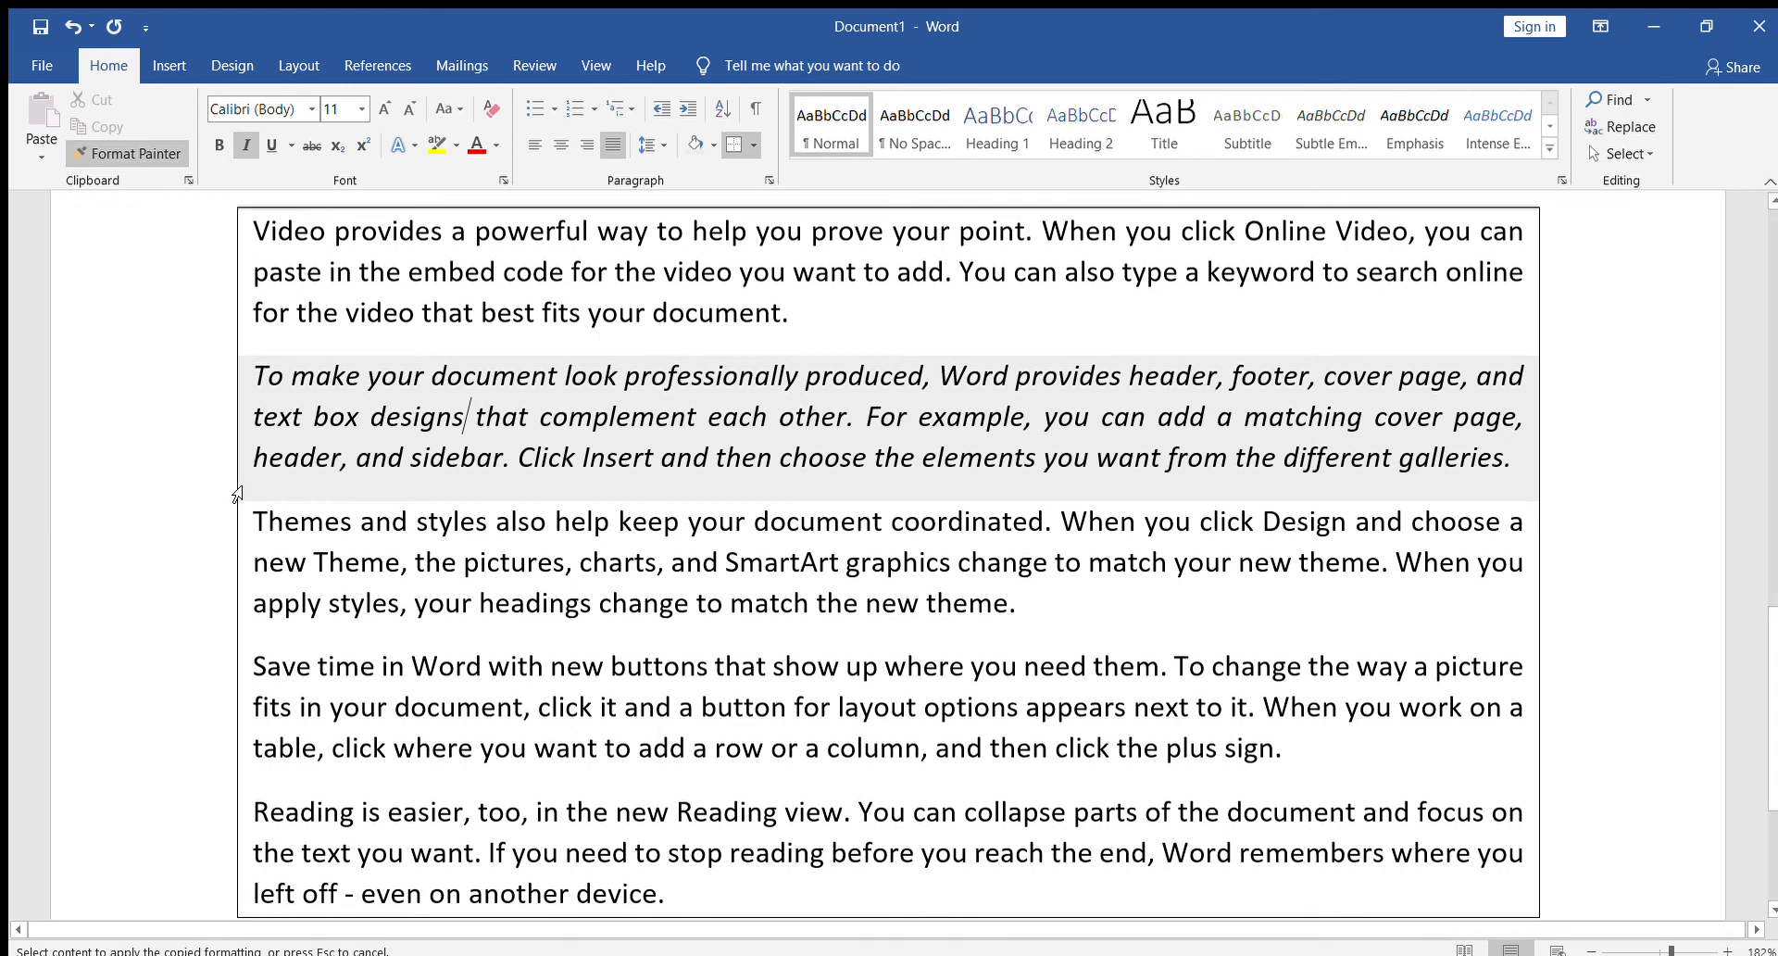
drag(257, 663, 1296, 766)
click(1257, 829)
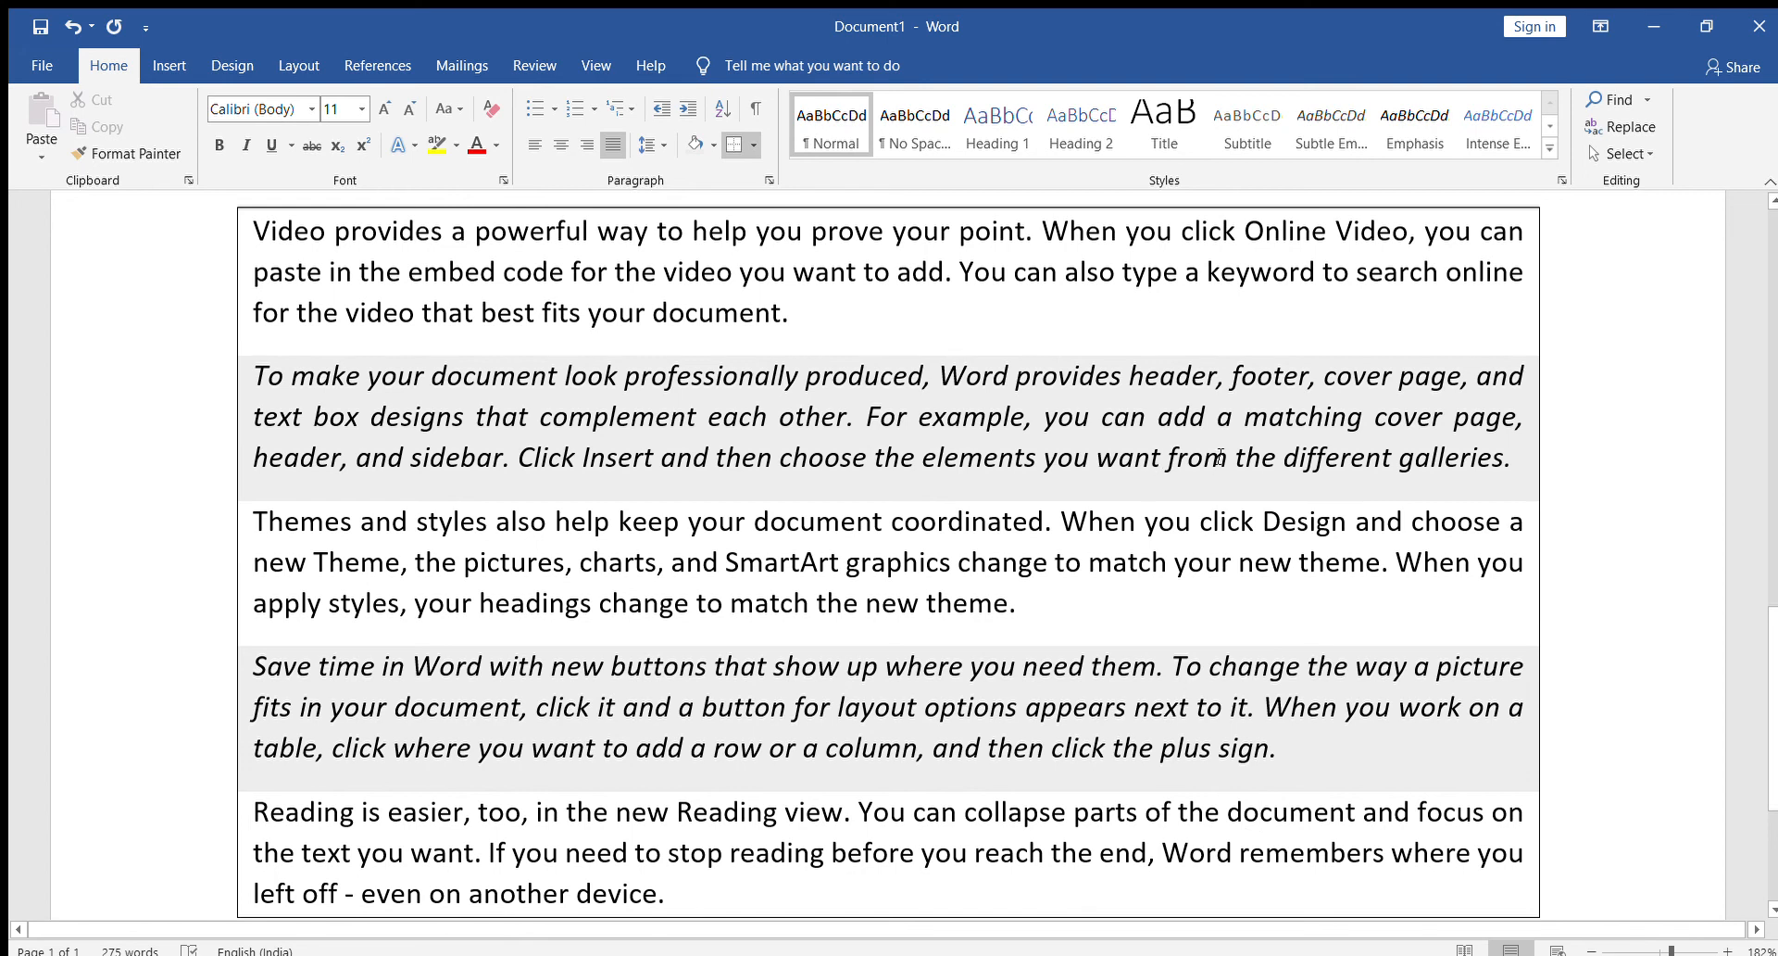
Slightly increase the line spacing of the first two sample paragraphs, "Video provides" and "To make your document"
scroll(772, 527, up, 3)
scroll(773, 527, up, 10)
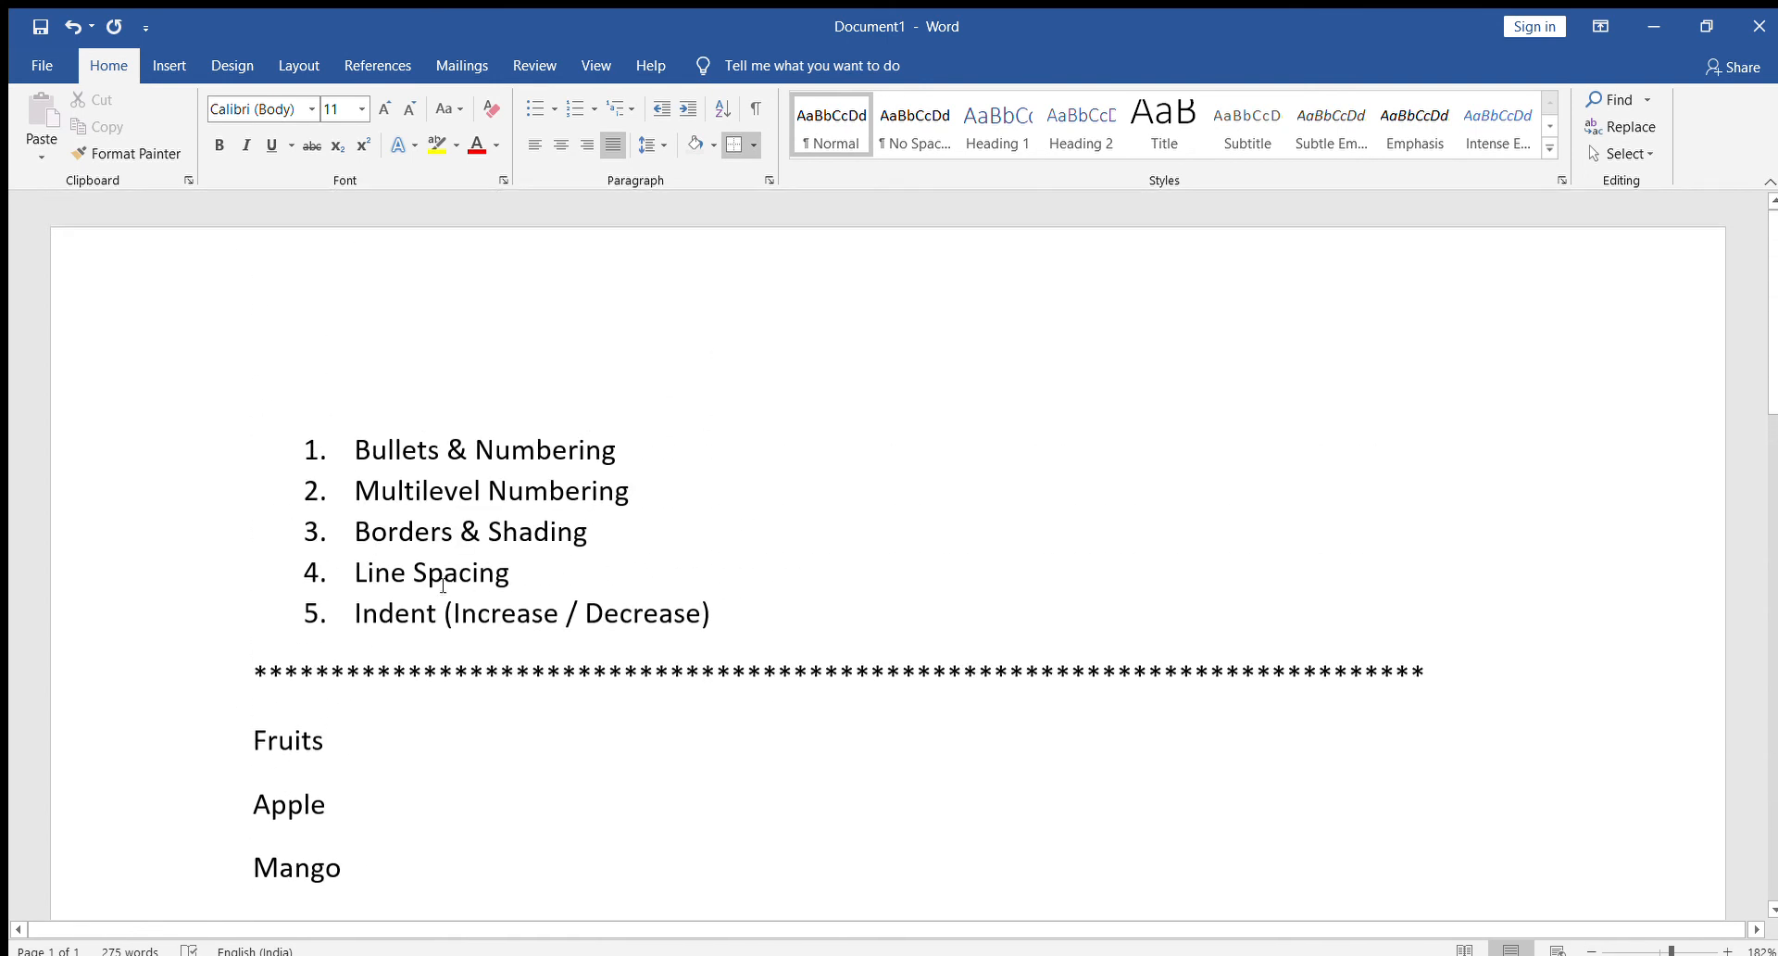
scroll(658, 627, down, 13)
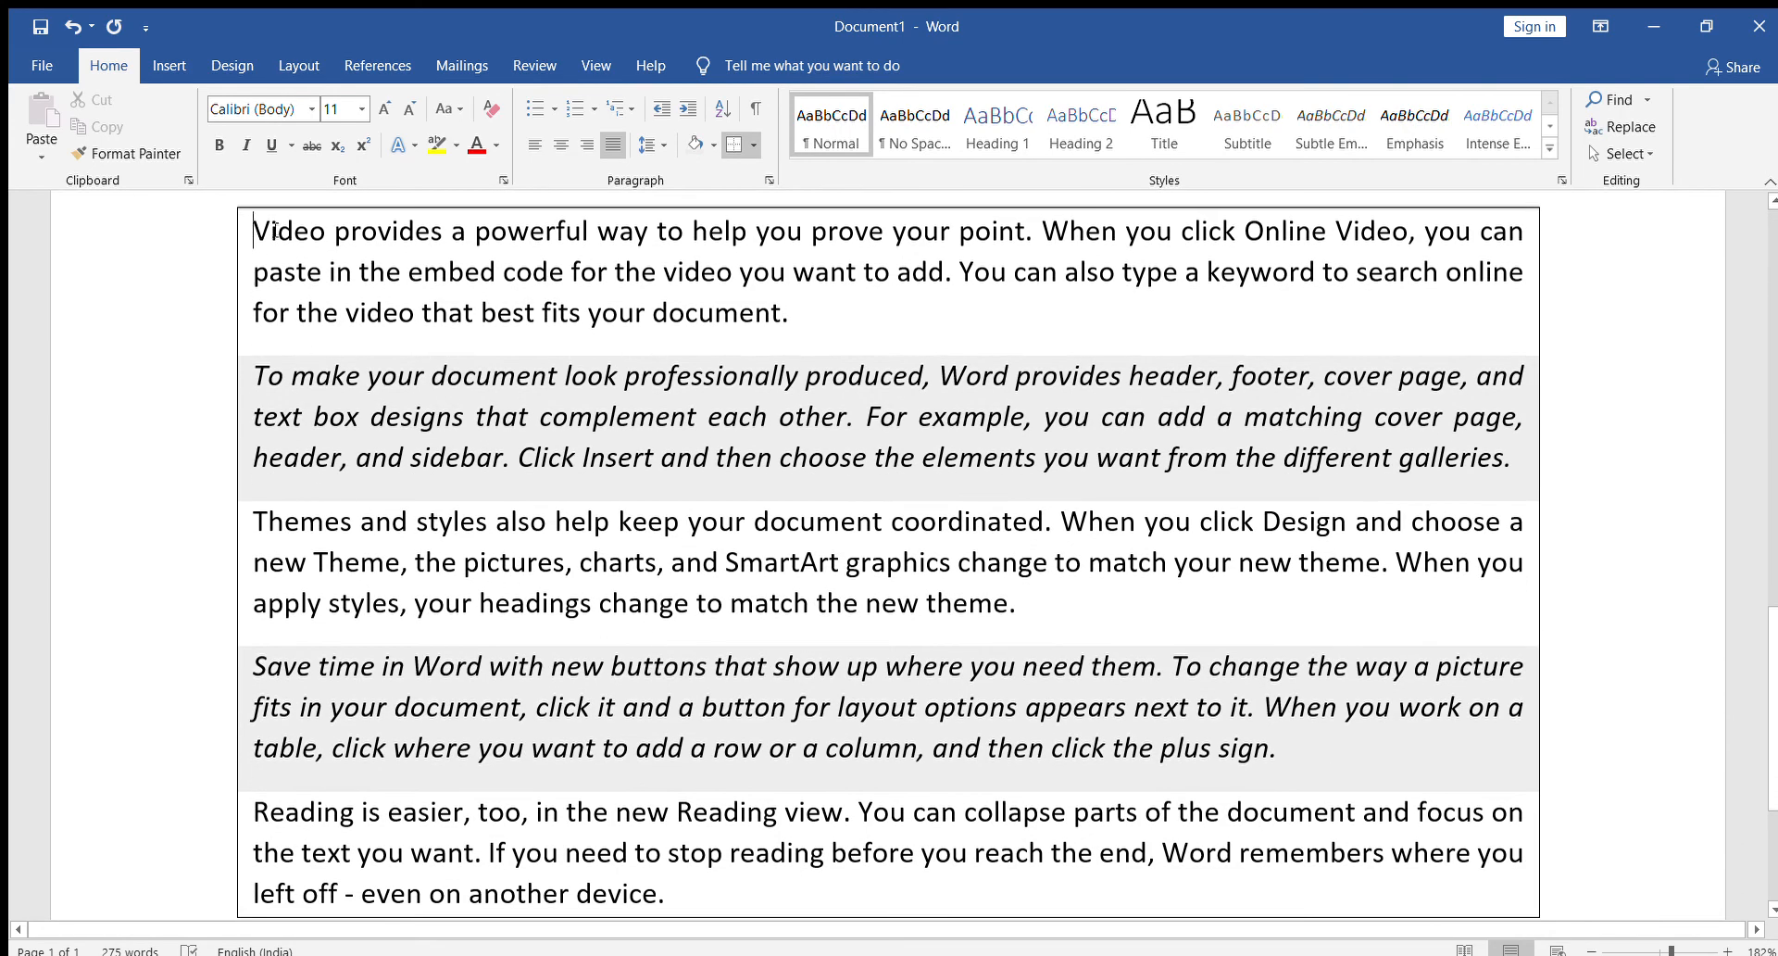
drag(275, 231, 1238, 462)
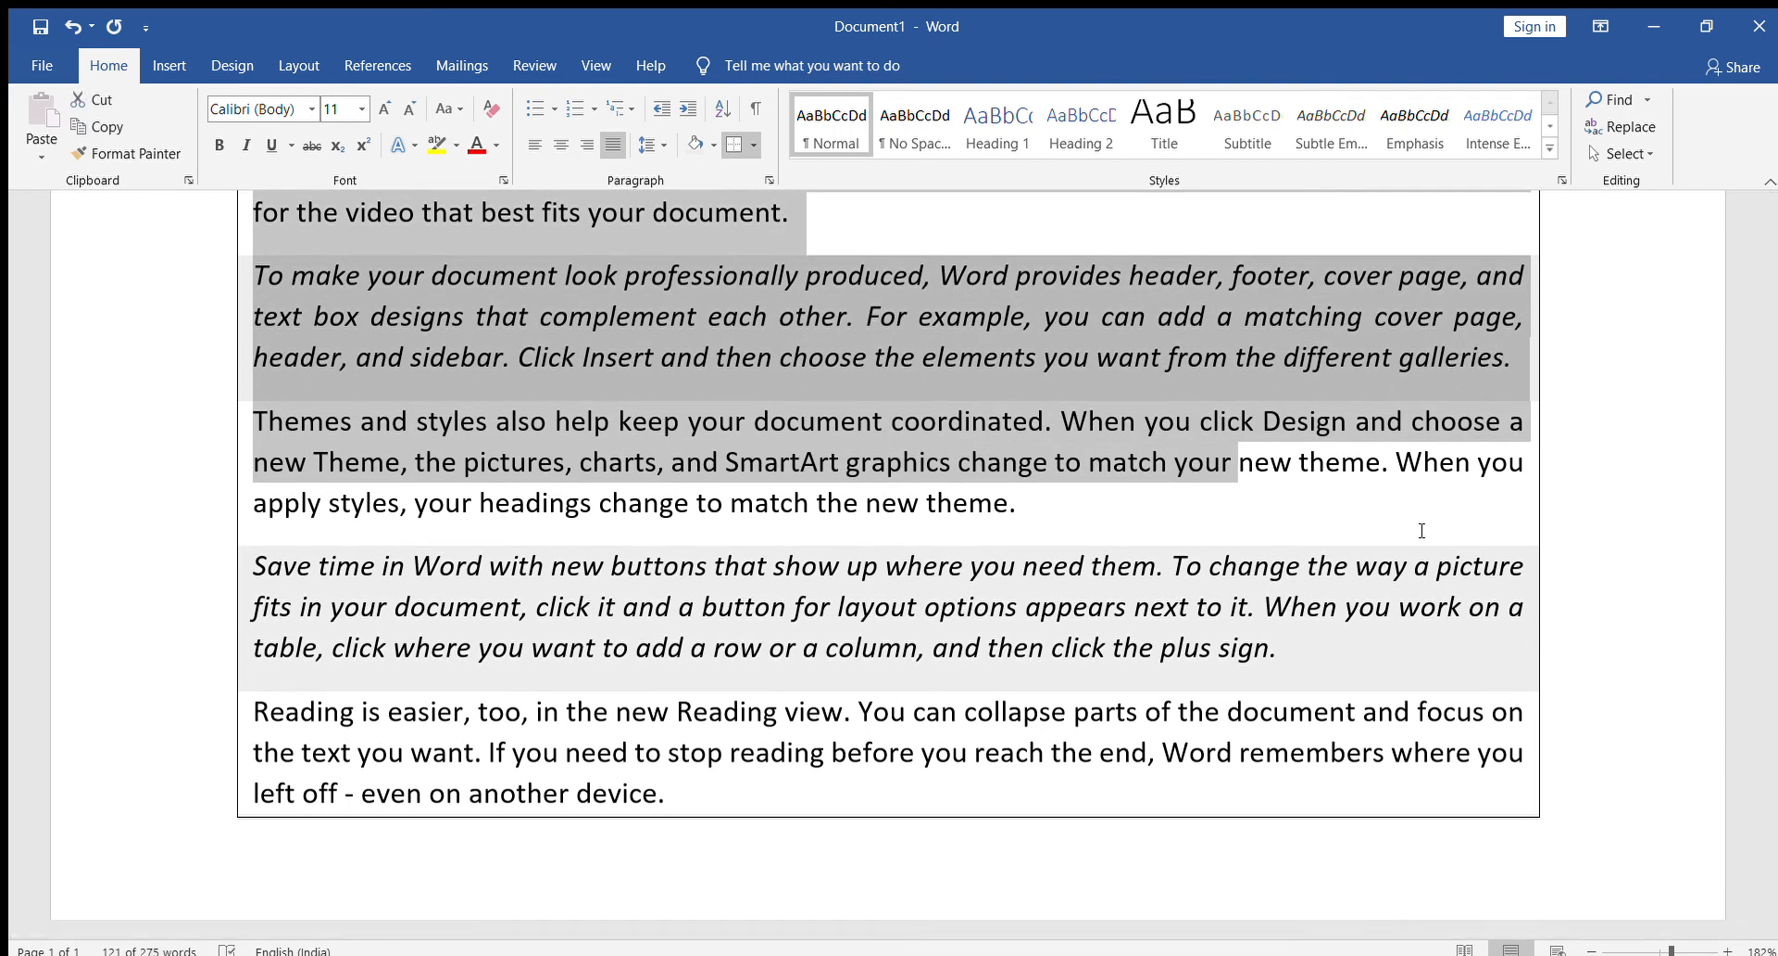
scroll(1421, 530, up, 3)
drag(1481, 670, 239, 423)
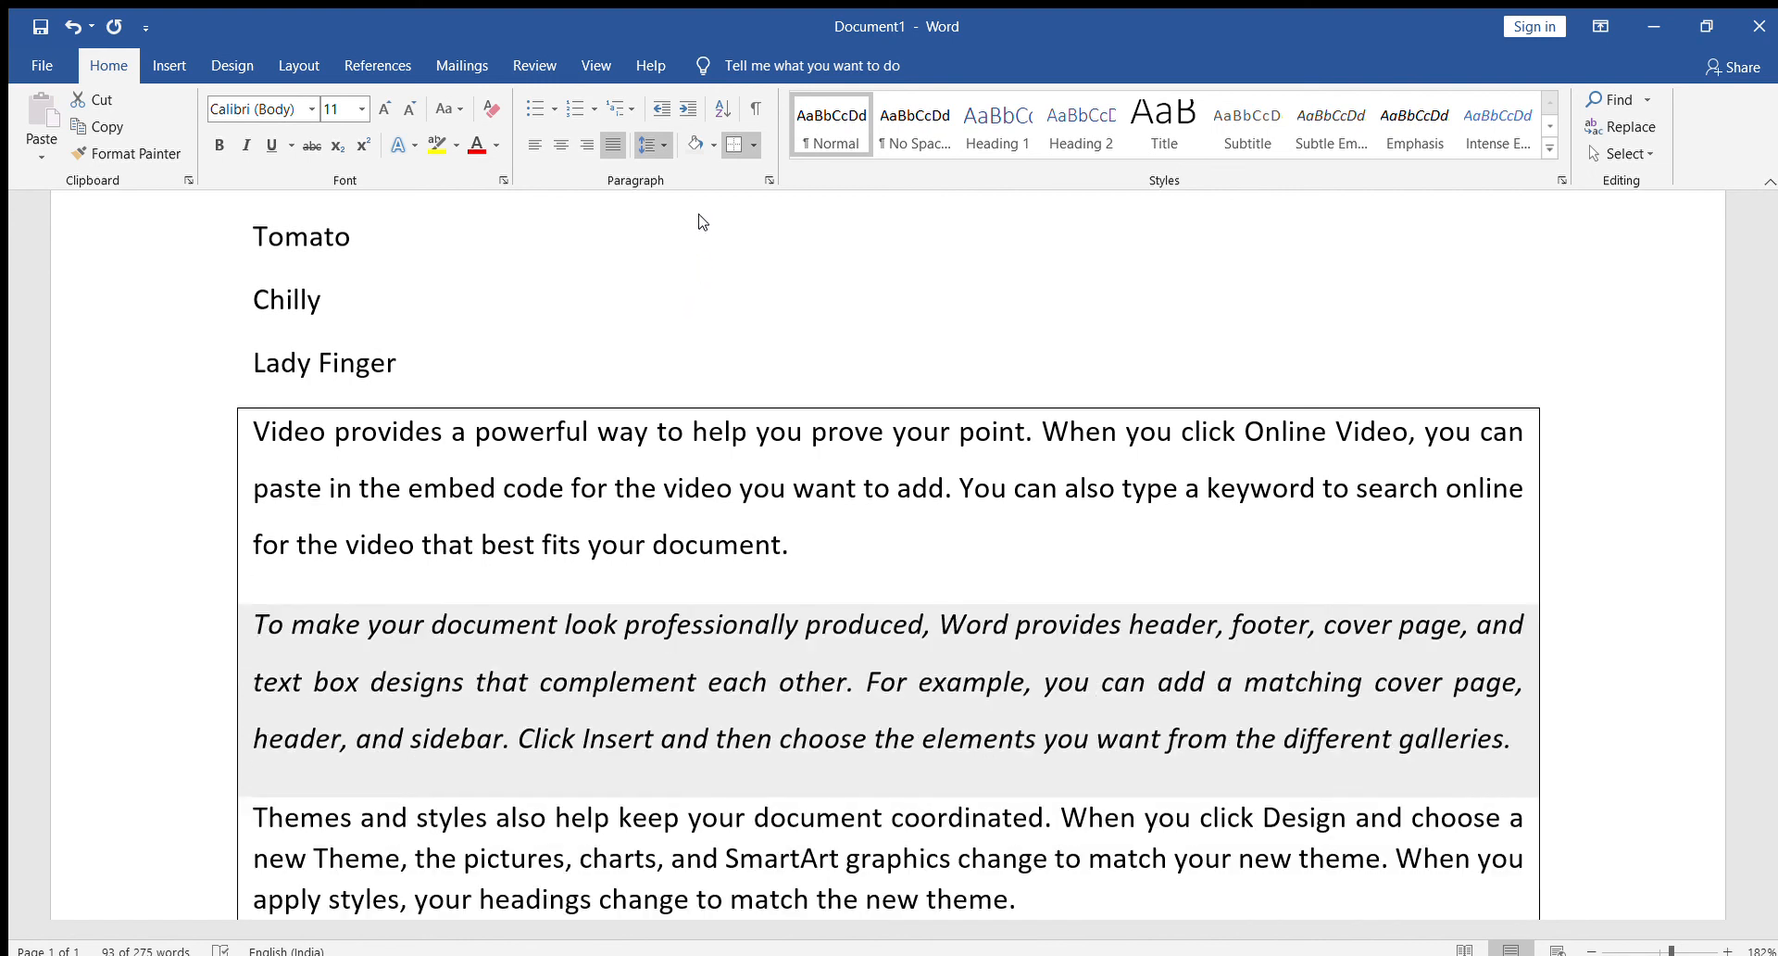
click(703, 204)
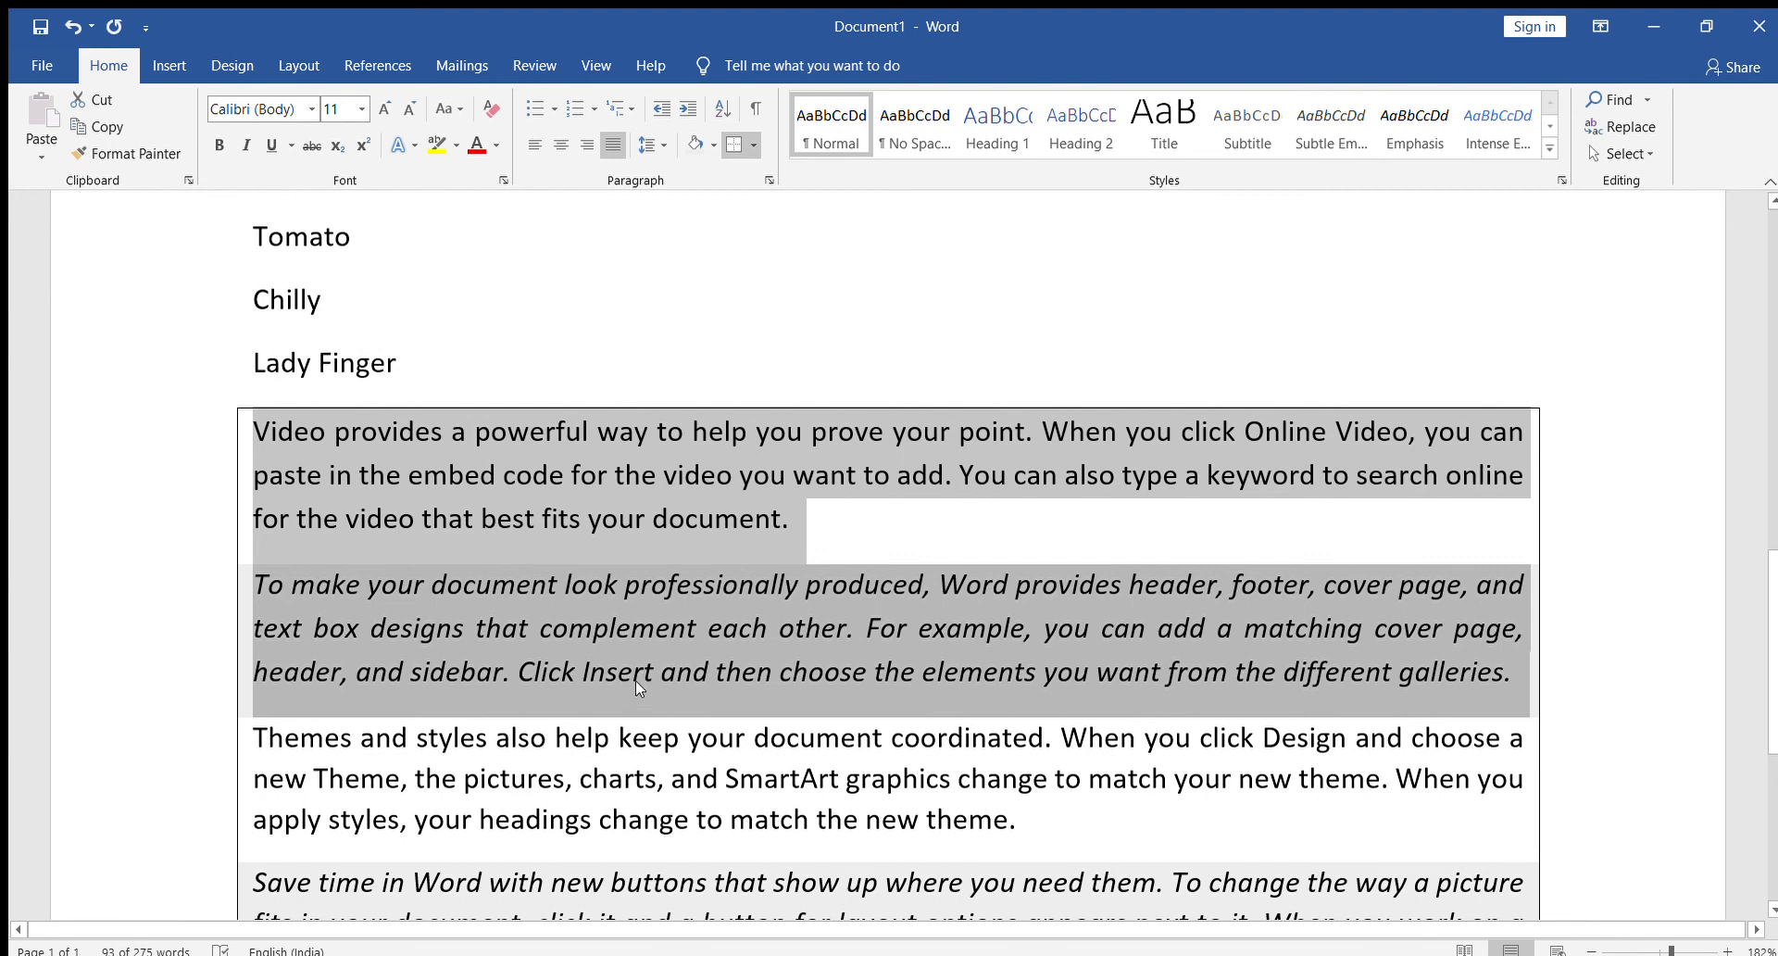
Remove the space after the first two sample paragraphs, "Video provides" and "To make your document"
click(654, 145)
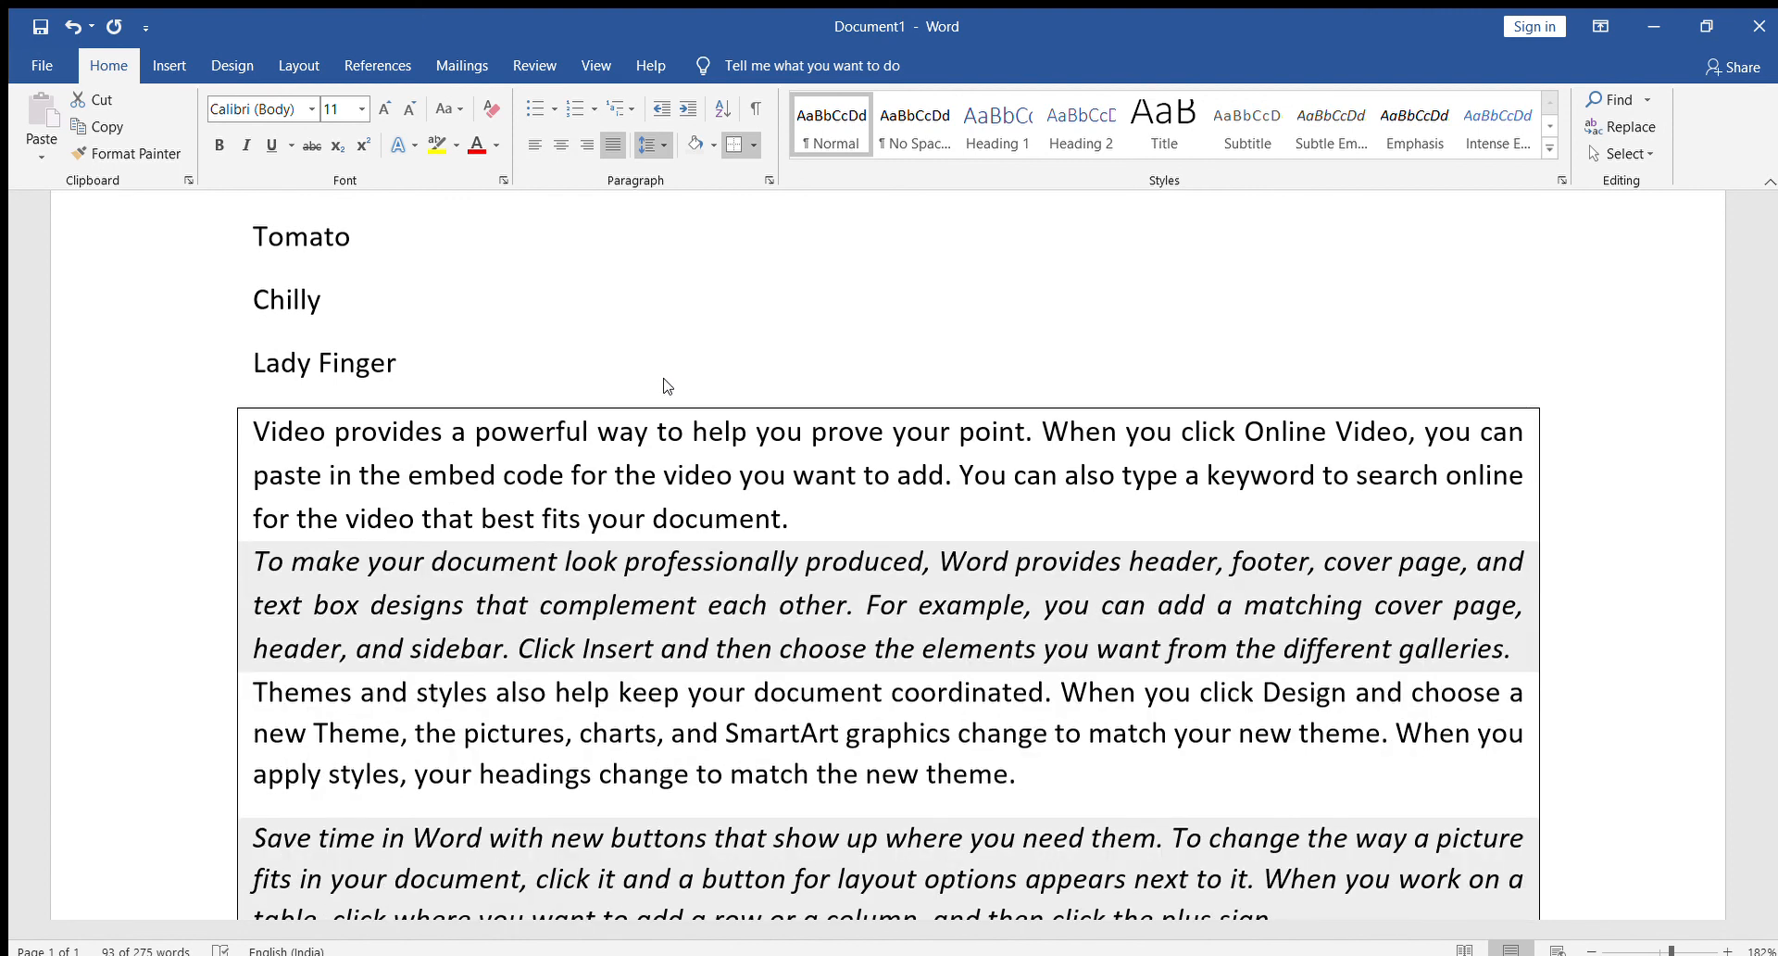
click(665, 380)
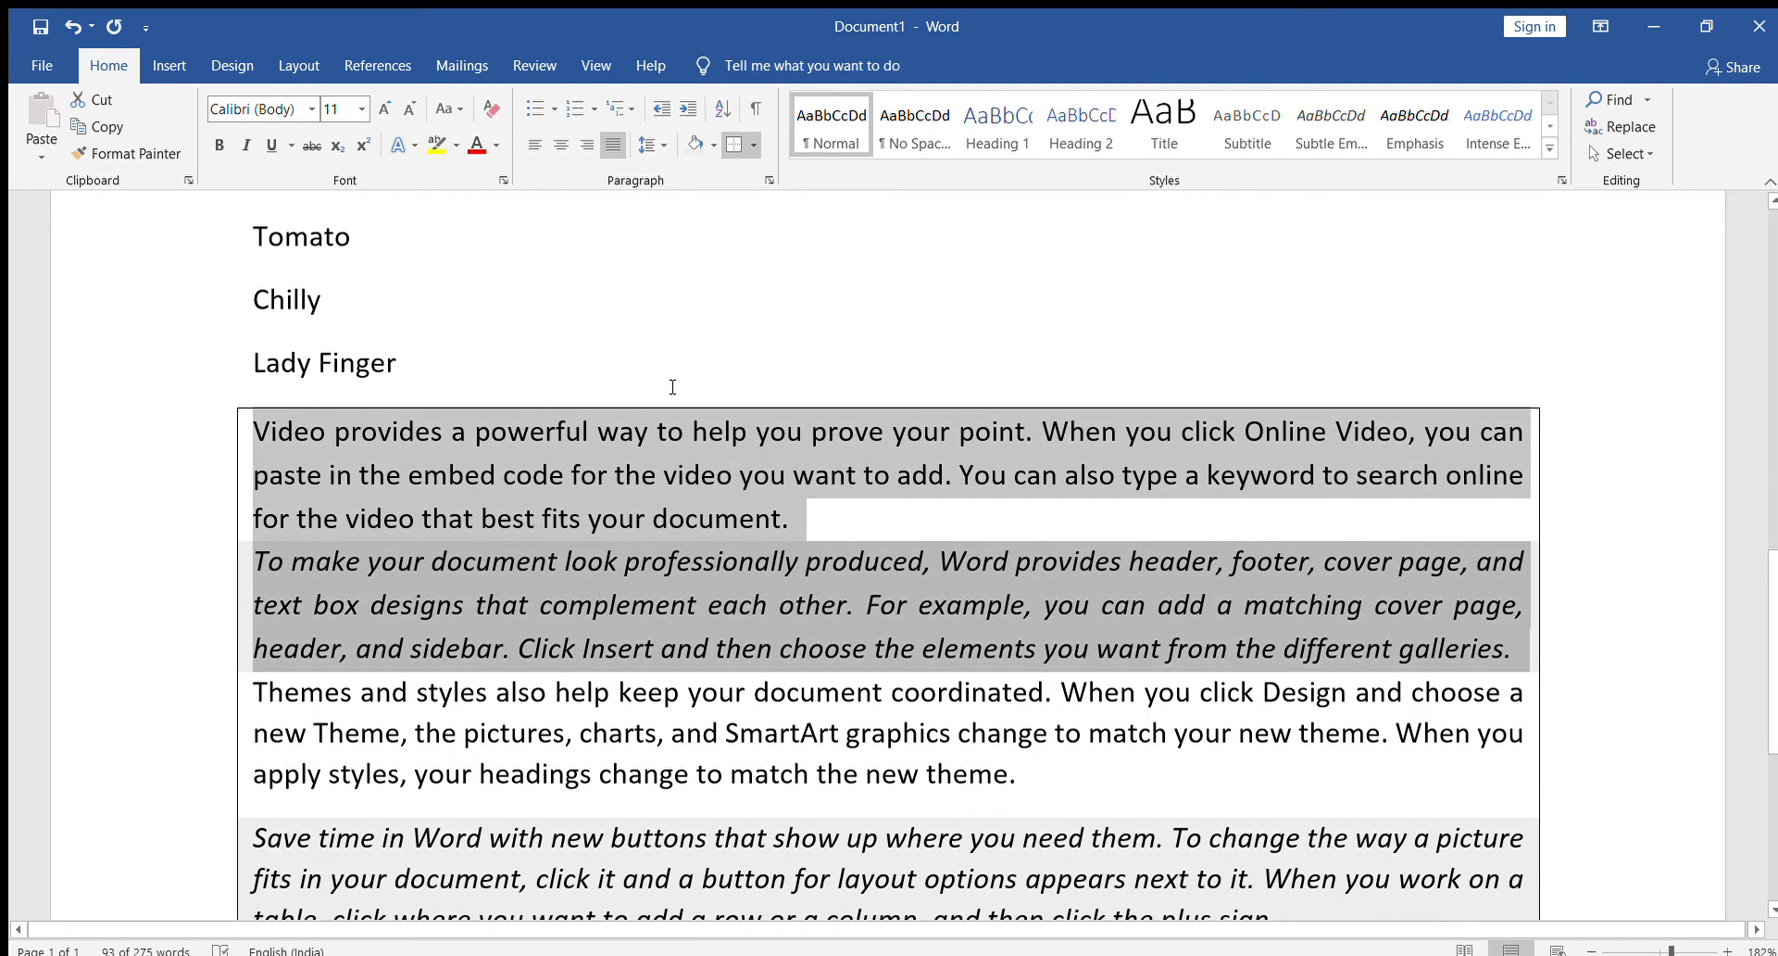
Add space both before and after the selected "Video provides" and "To make your document" paragraphs
click(654, 145)
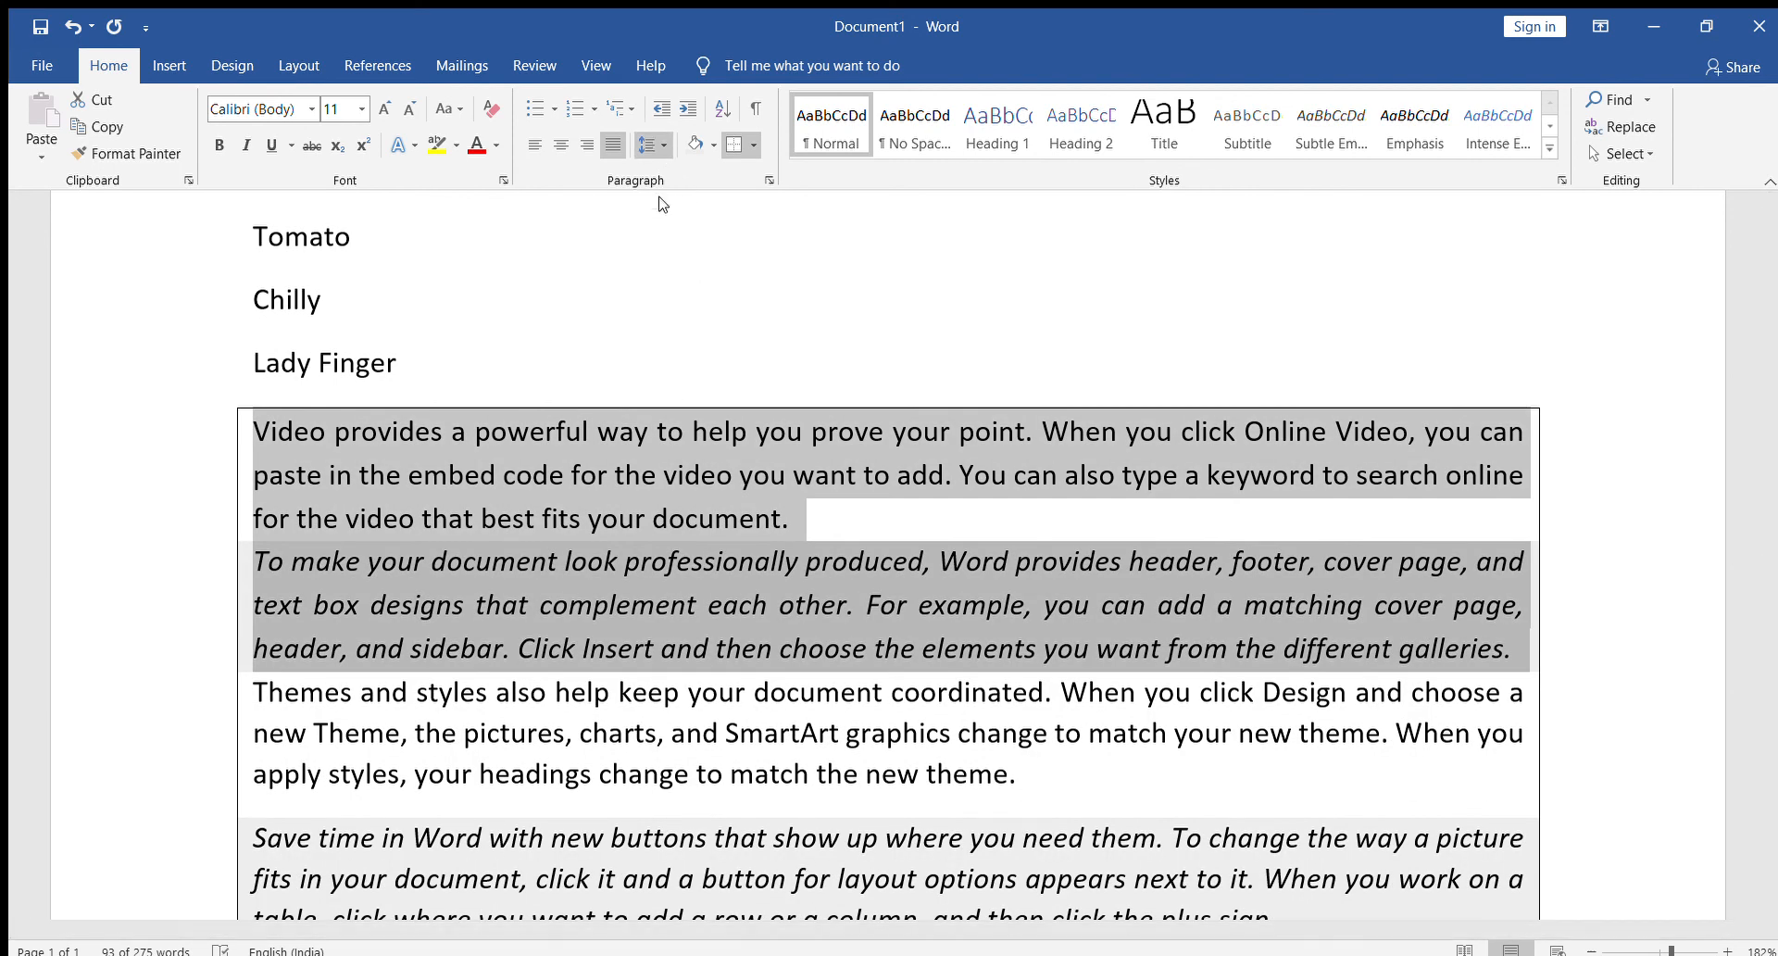
click(676, 355)
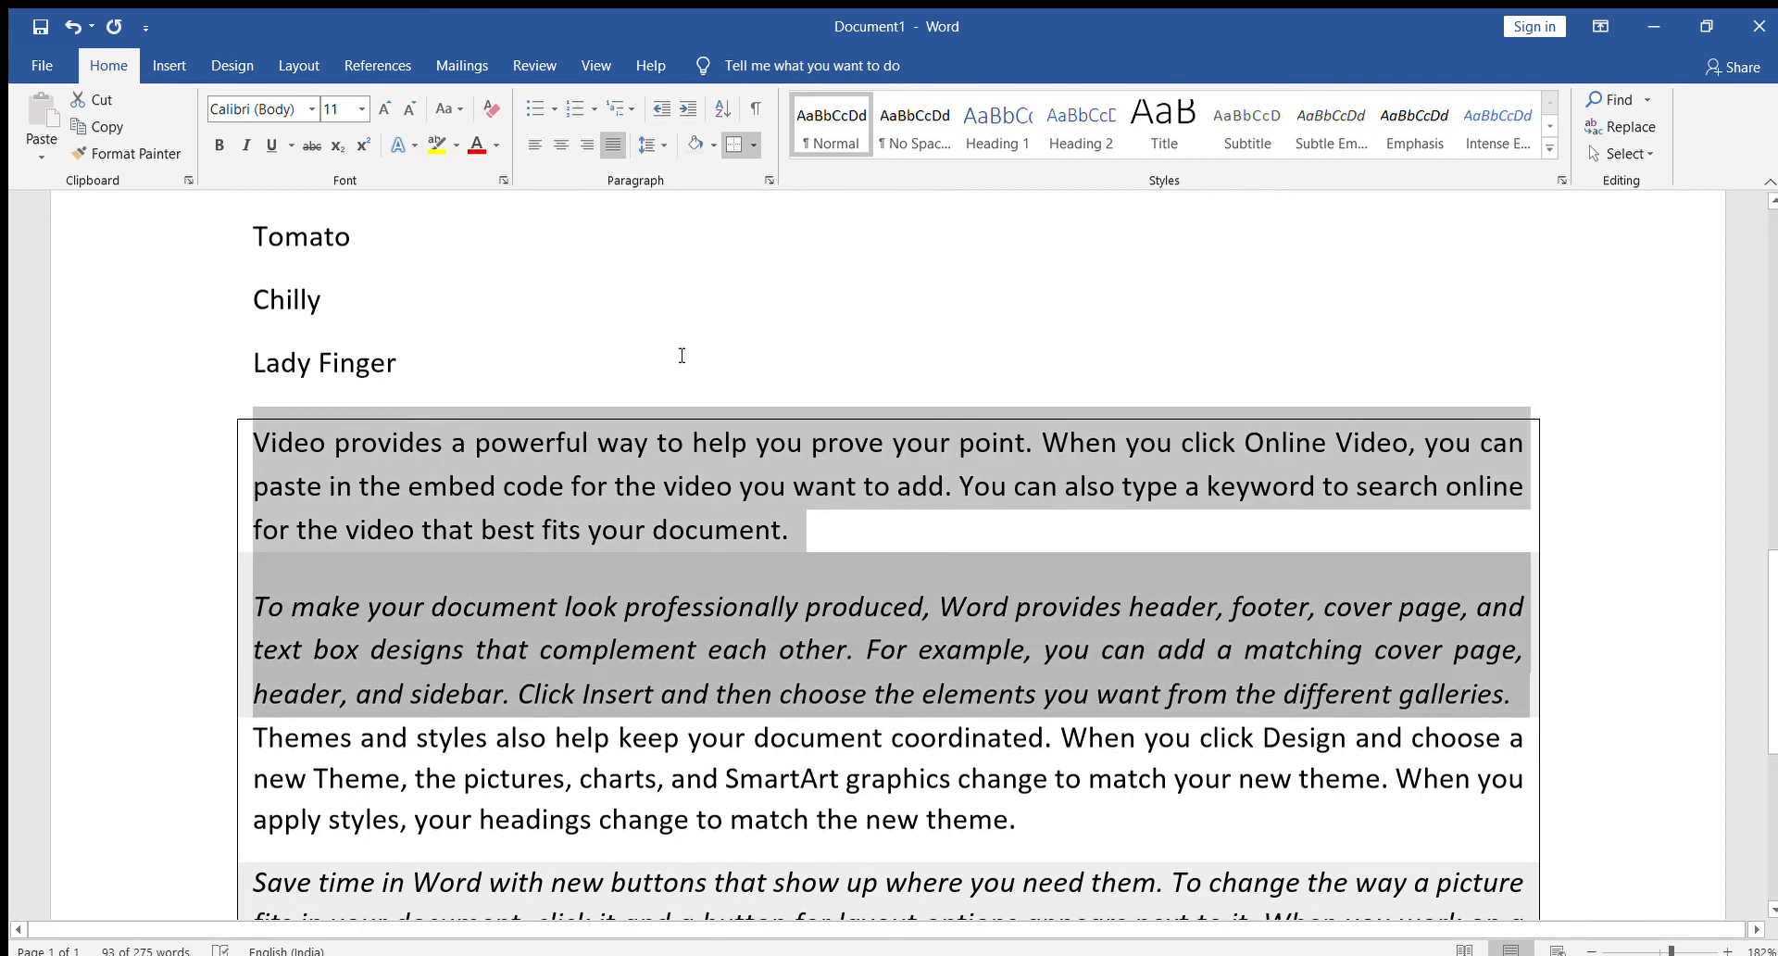
click(654, 145)
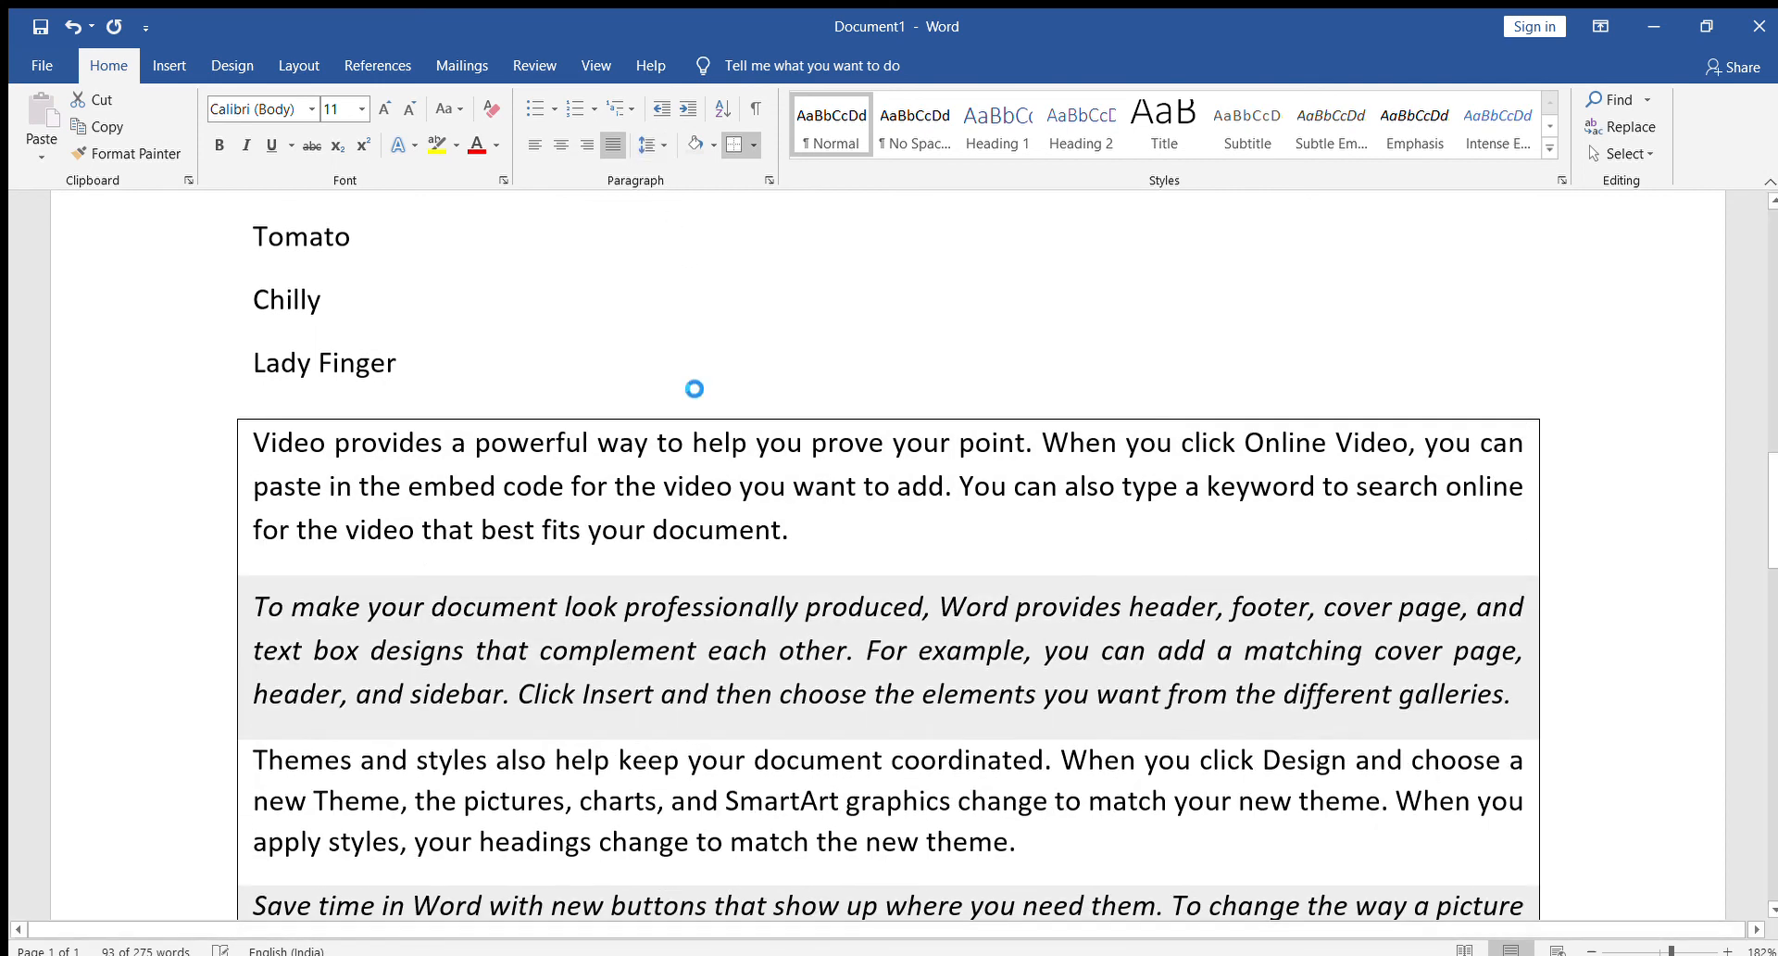
click(689, 383)
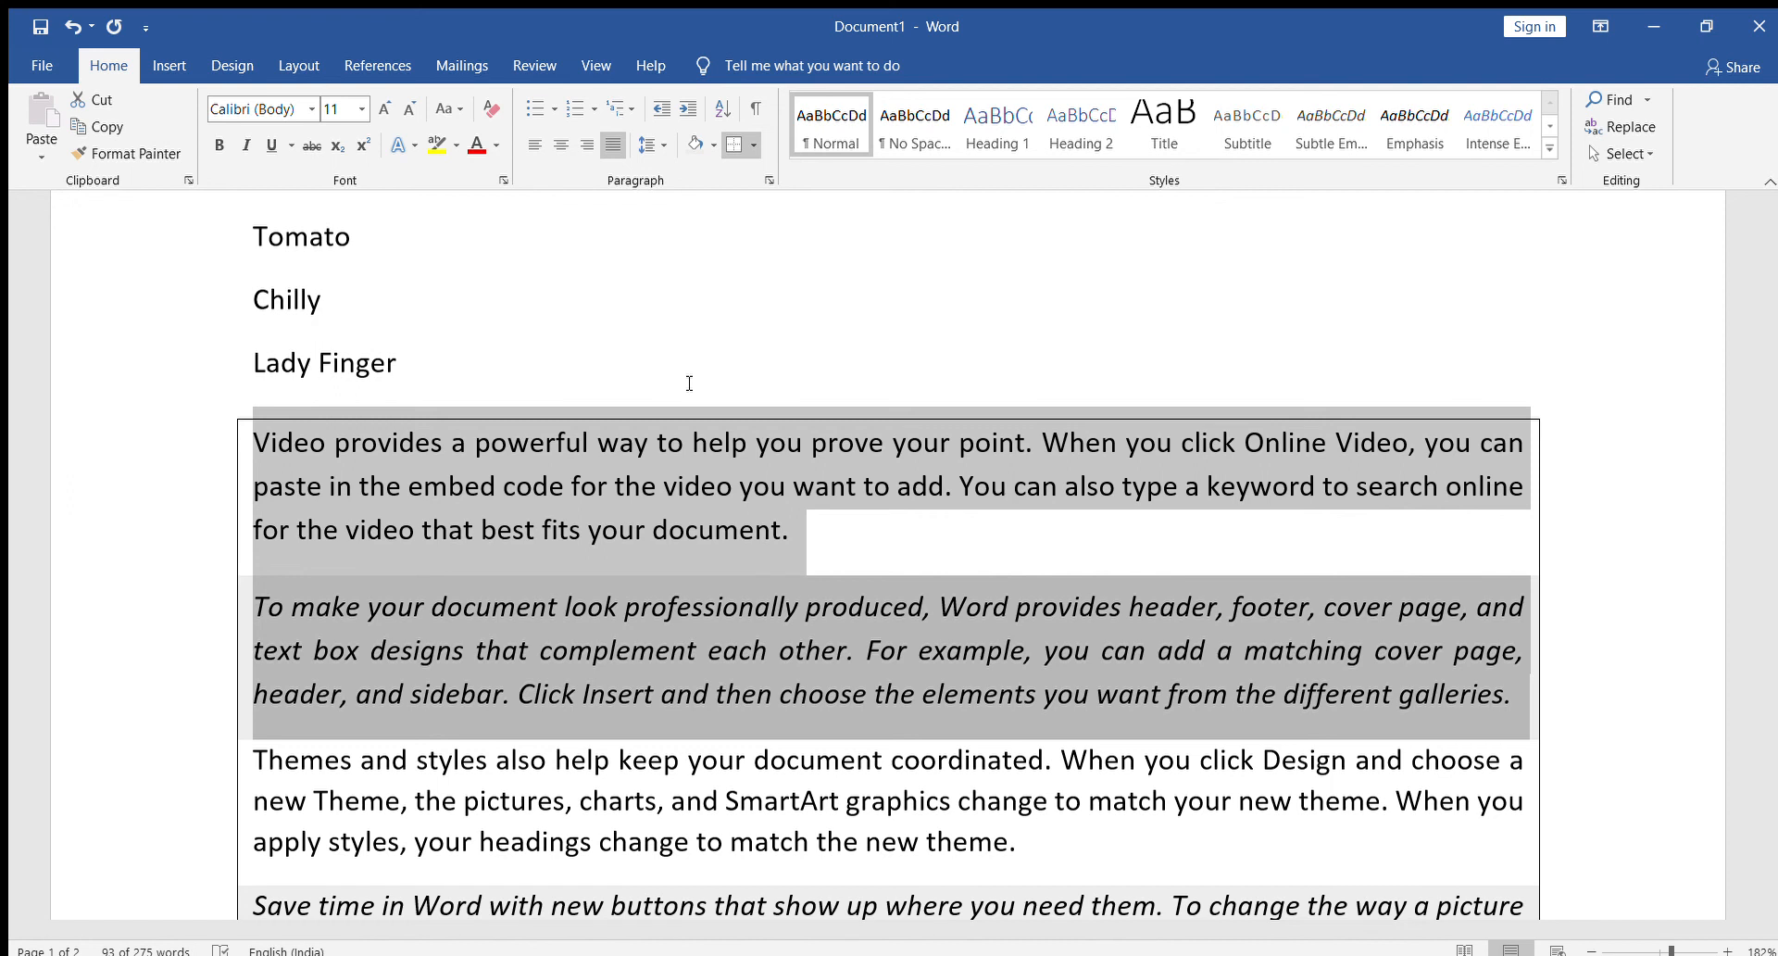
Remove the added space before and after the two selected sample paragraphs
click(663, 146)
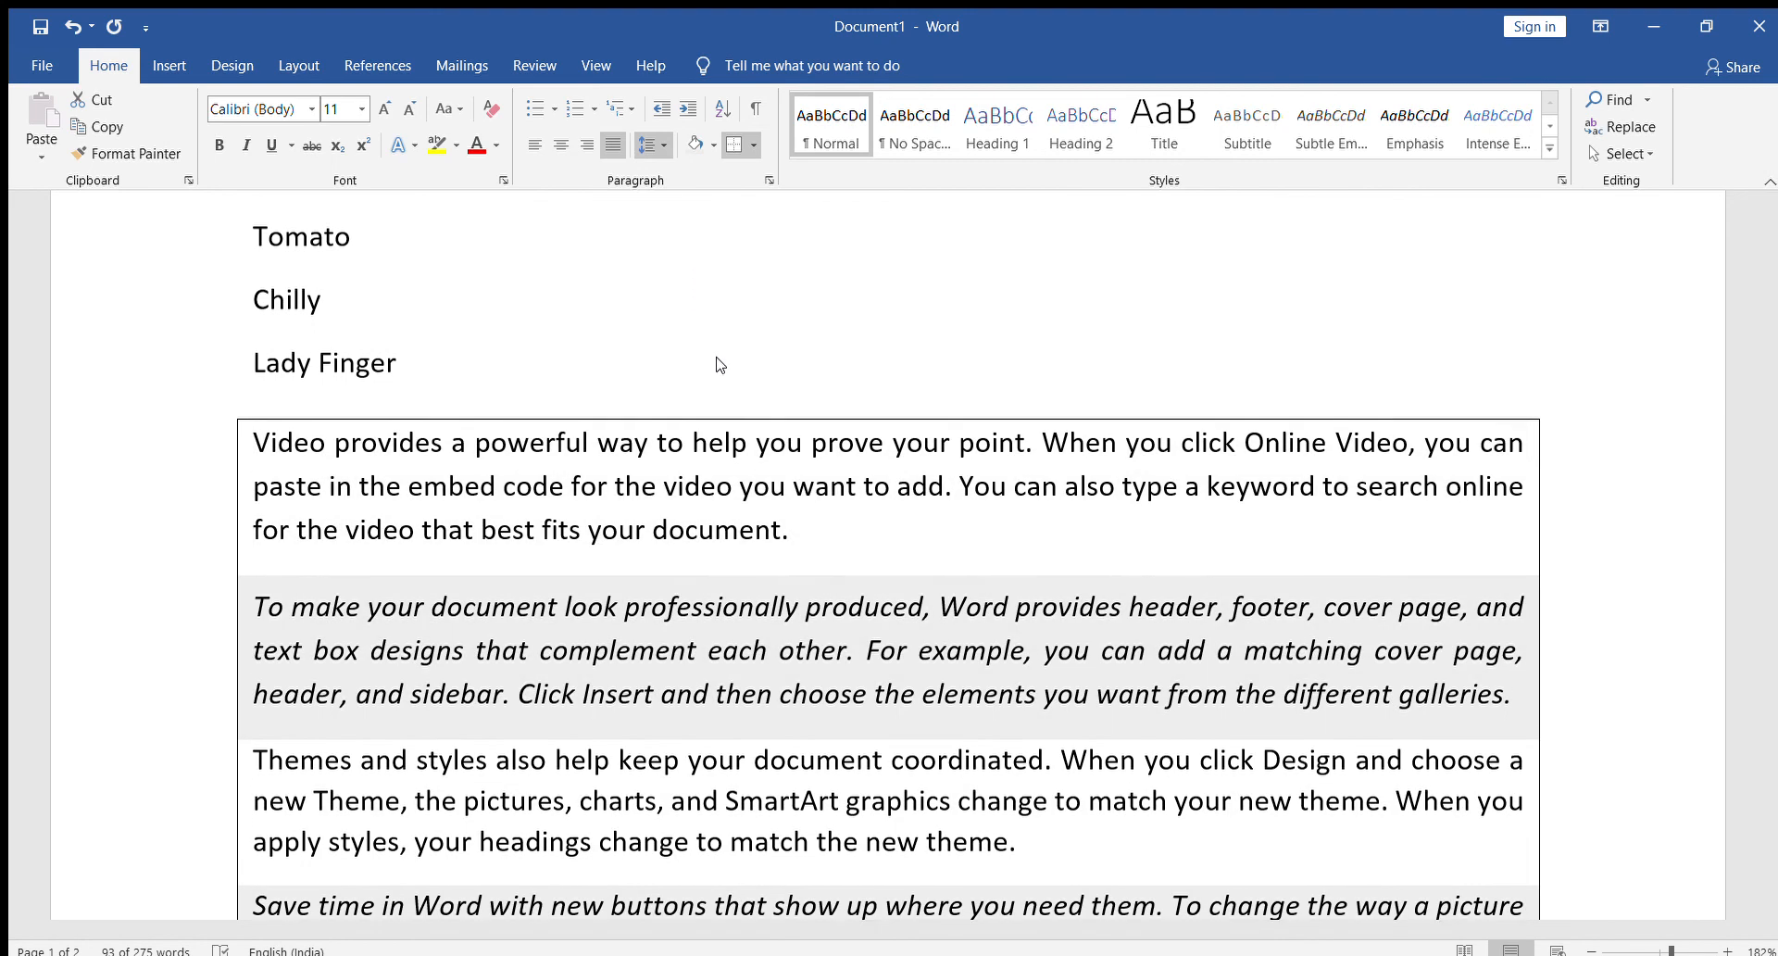
click(717, 356)
click(663, 146)
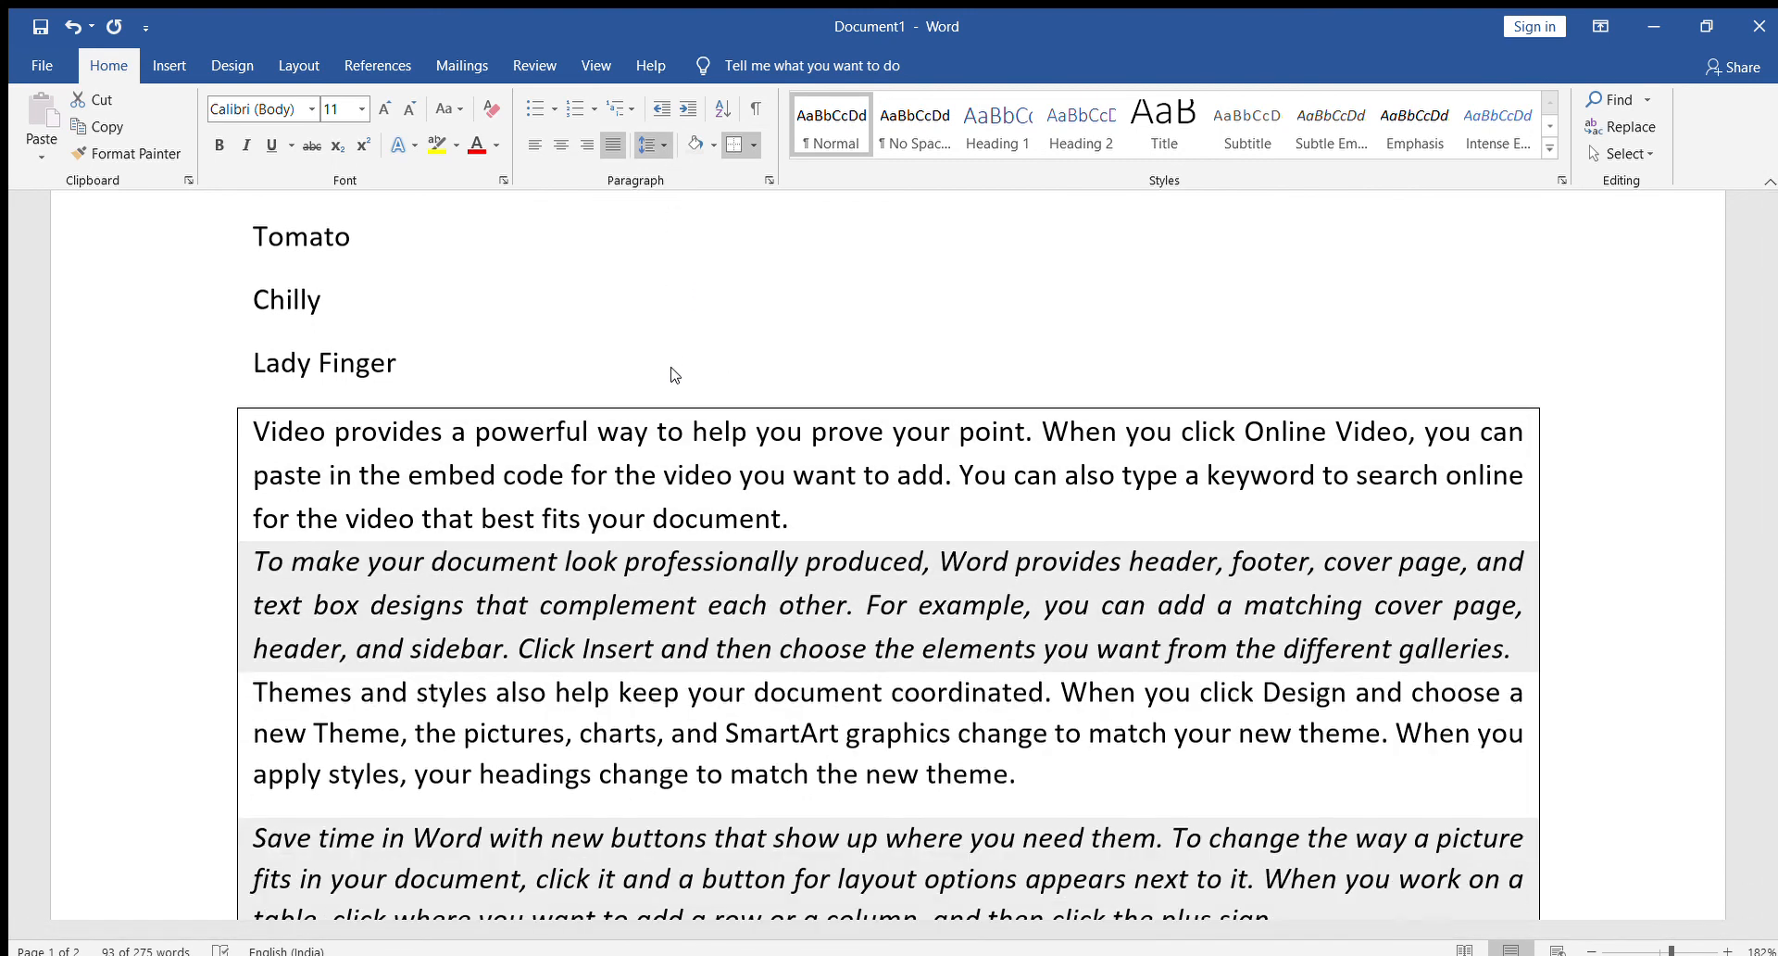
click(680, 375)
Increase the indent of the "Fruits" line by six levels
scroll(659, 442, up, 12)
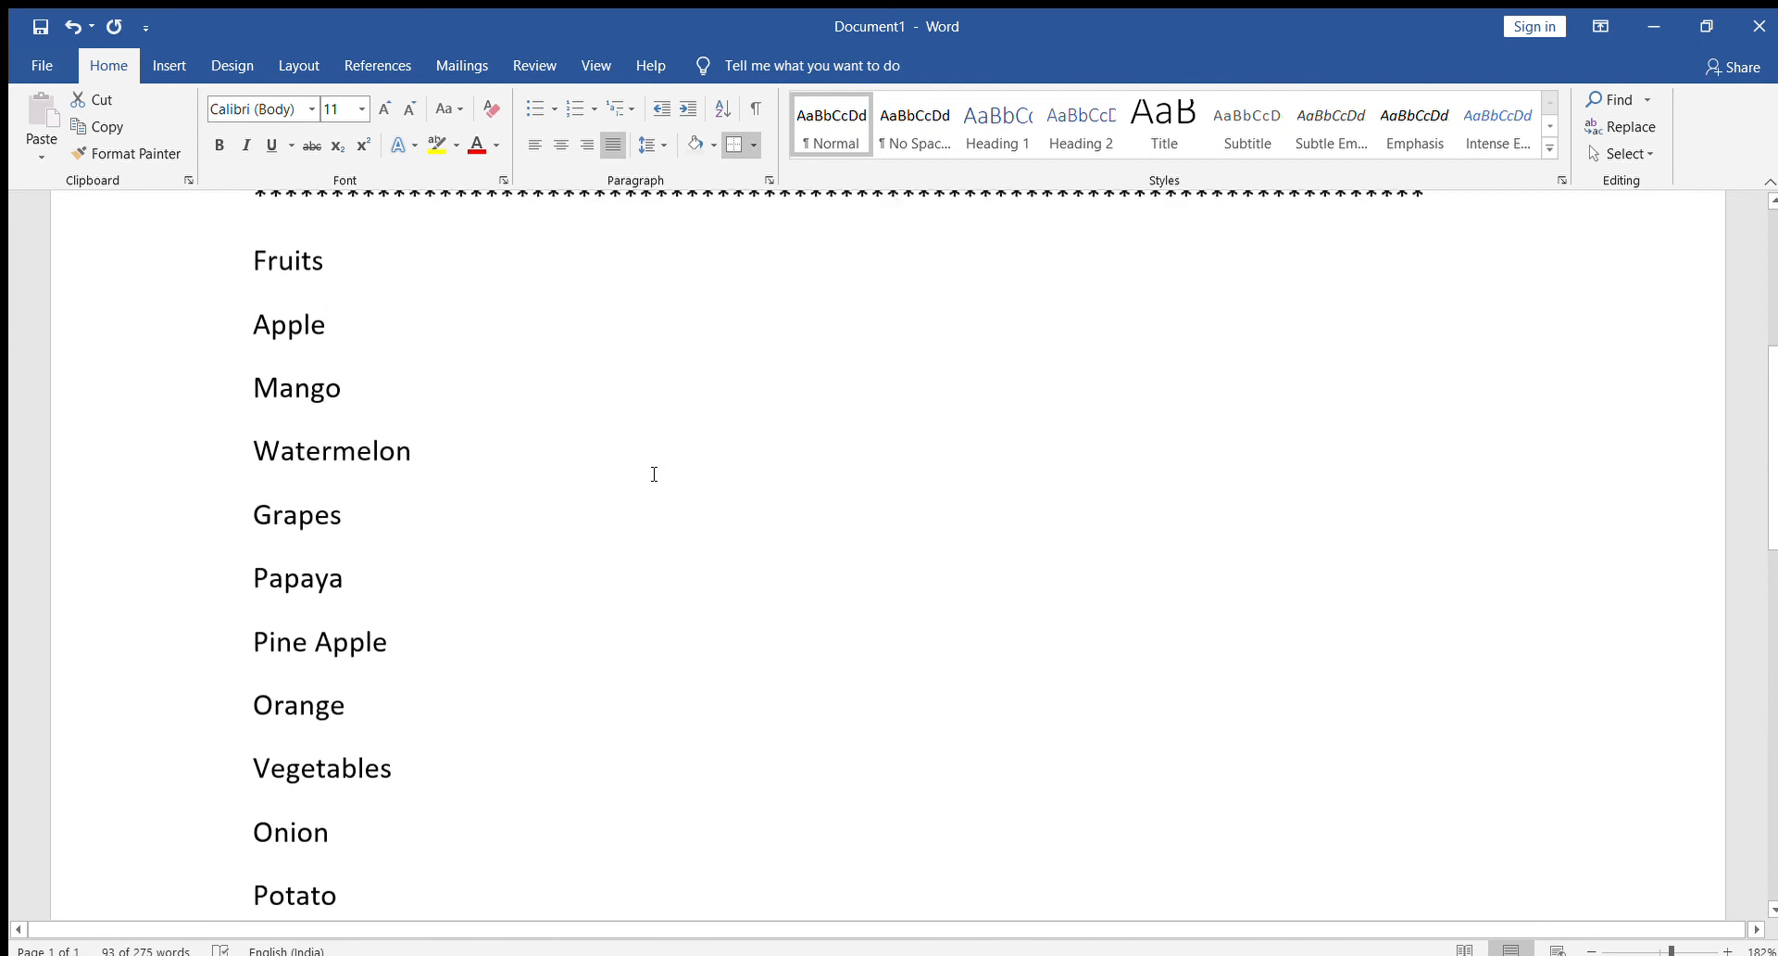
scroll(504, 554, down, 3)
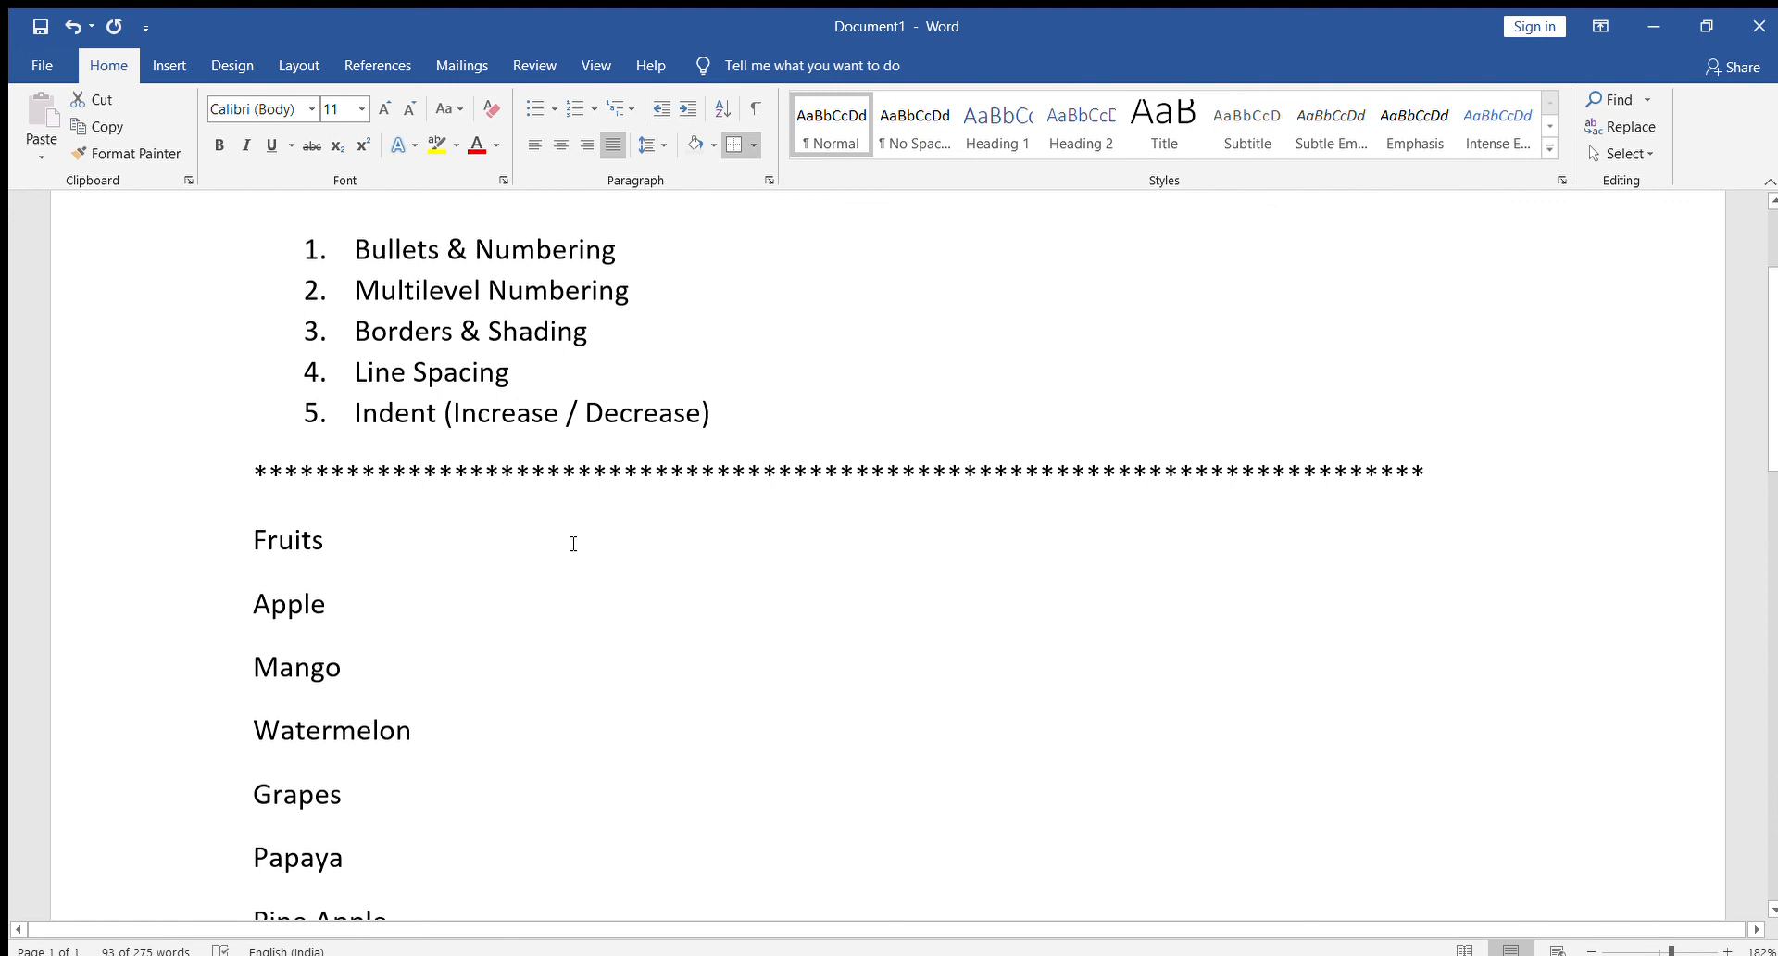
scroll(575, 543, down, 5)
scroll(344, 561, up, 5)
click(258, 544)
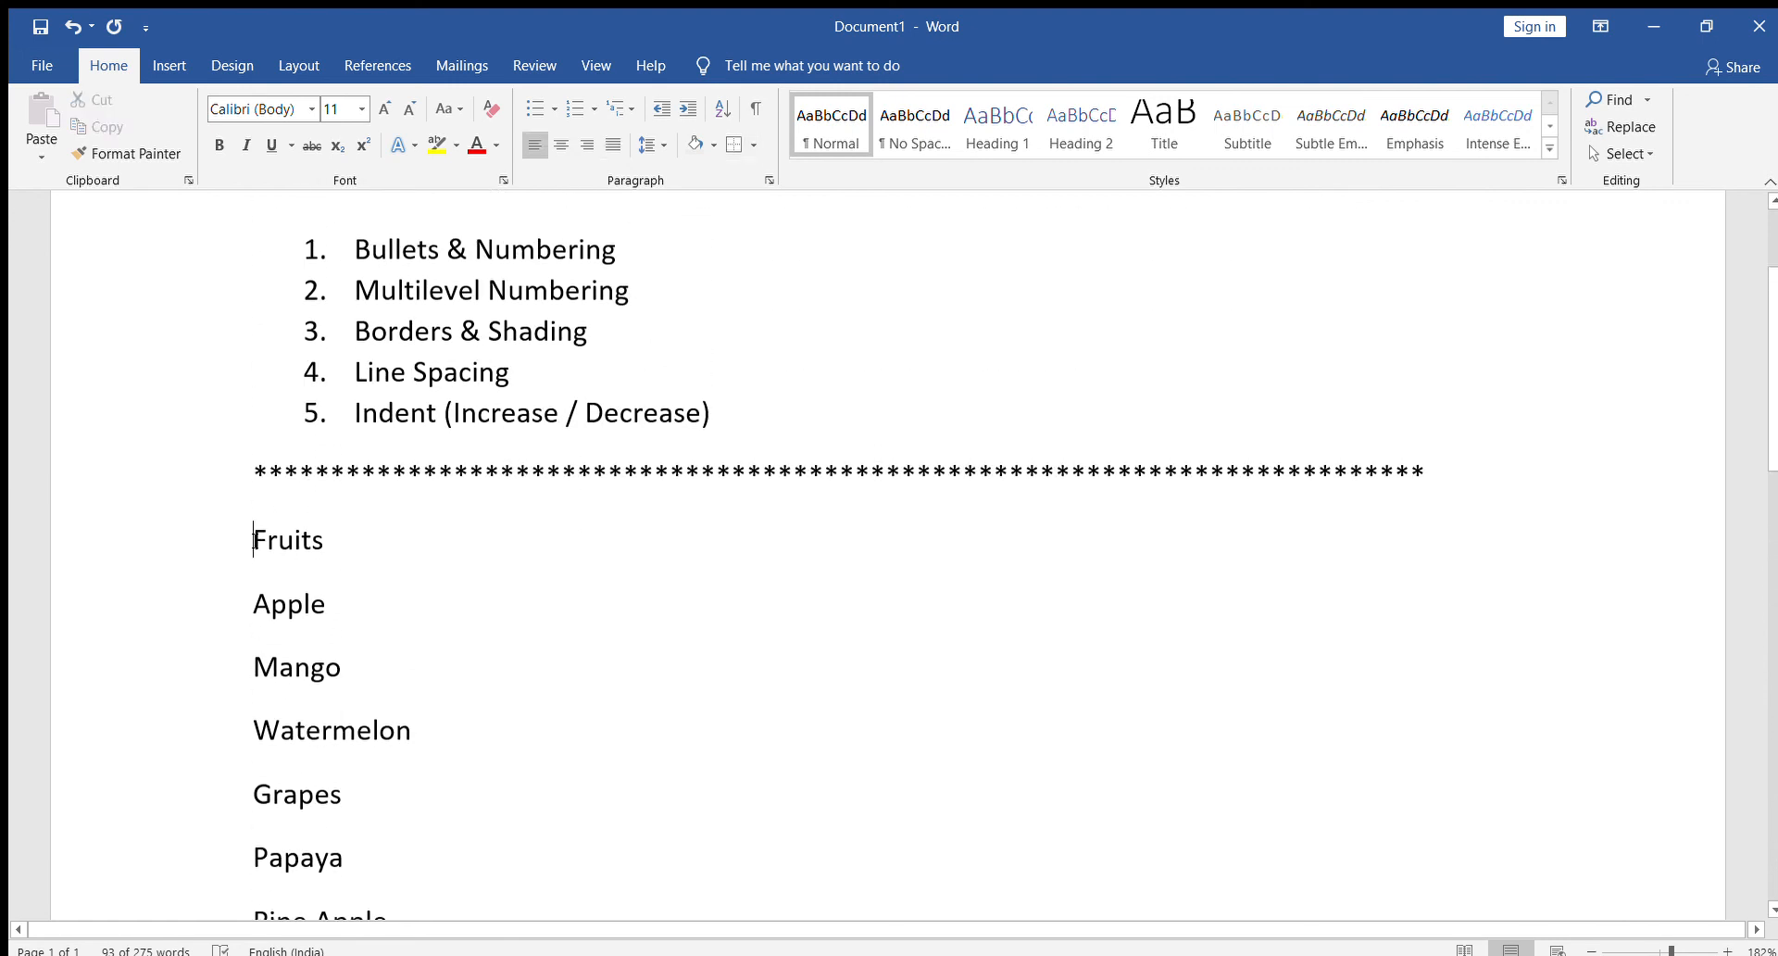
click(687, 108)
click(687, 108)
click(687, 109)
click(688, 109)
click(687, 109)
click(687, 108)
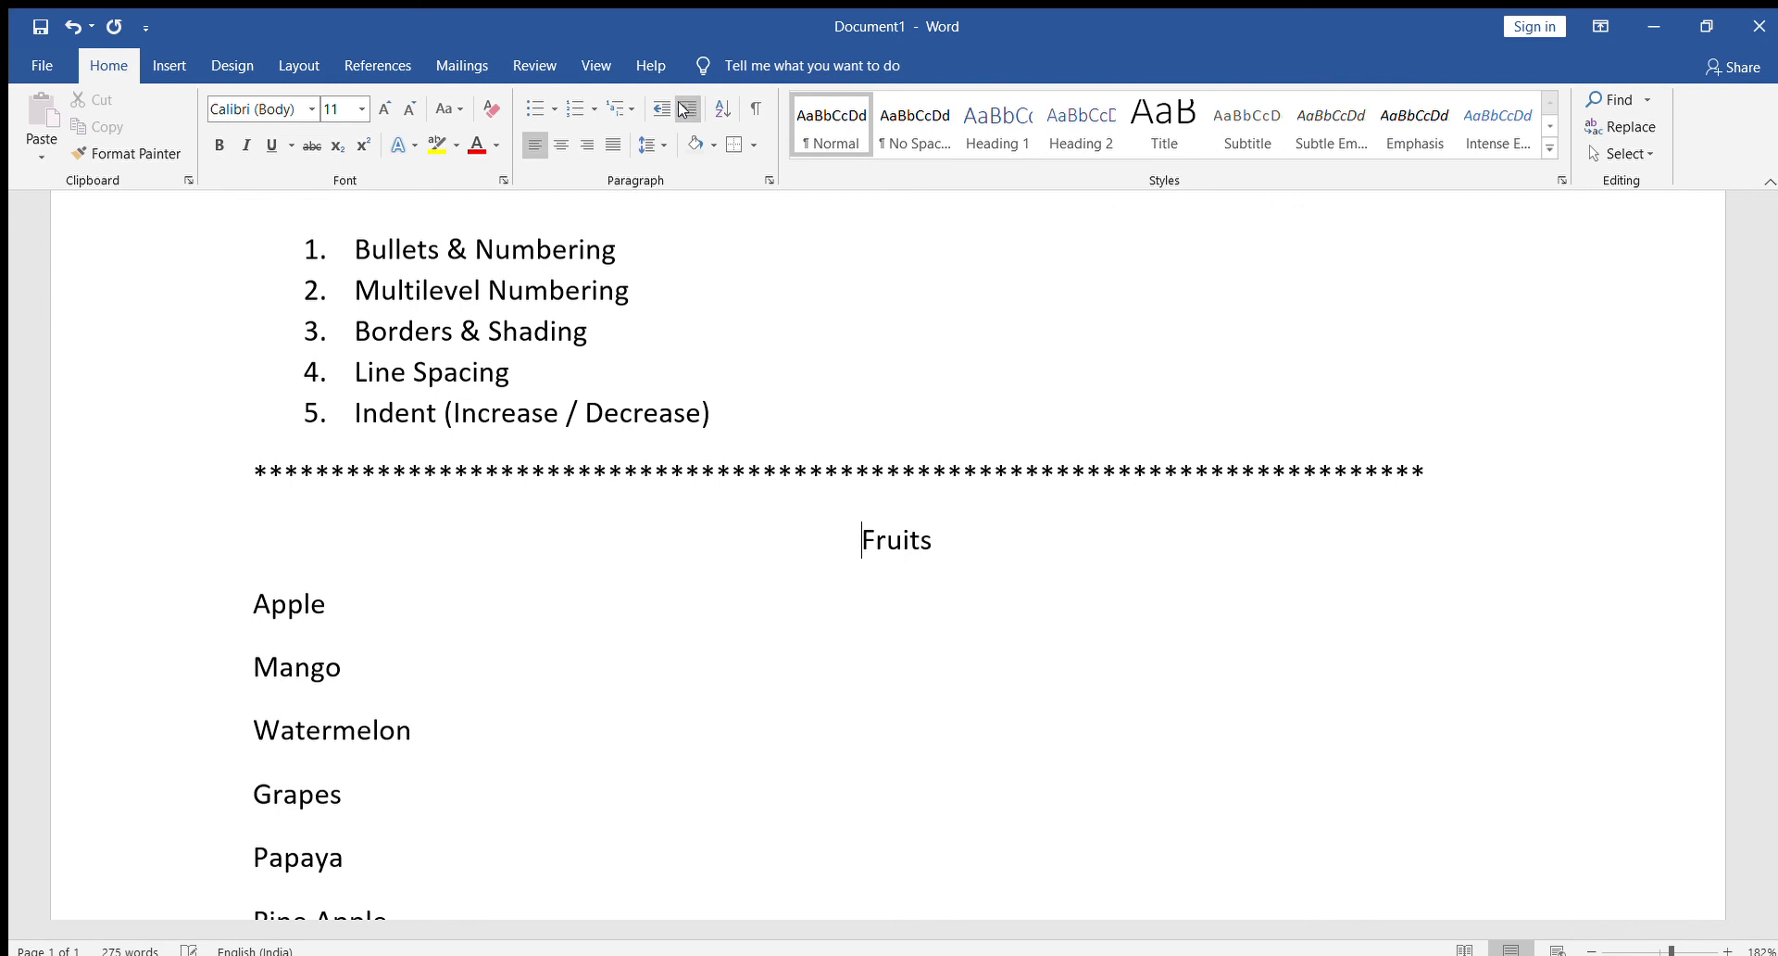
Decrease the indent of the "Fruits" line by six levels, back to the margin
click(660, 109)
click(661, 109)
click(661, 109)
click(660, 110)
click(660, 109)
click(660, 109)
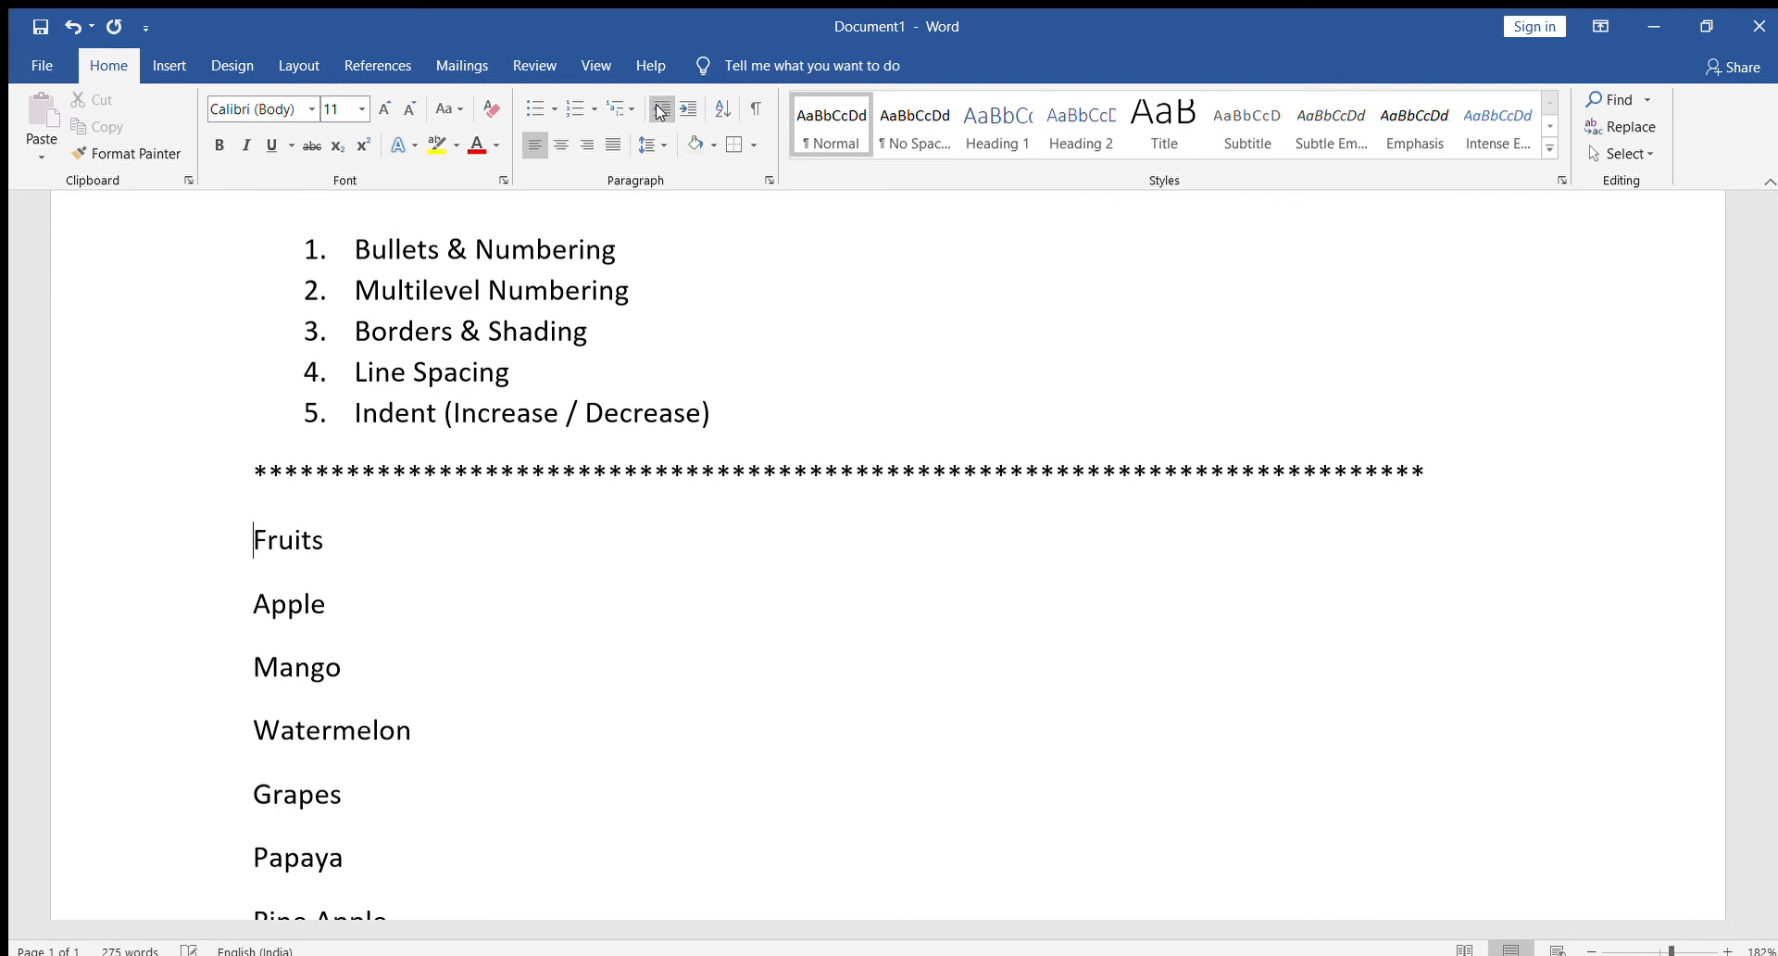
Indent the "Fruits" line by eight tab stops from its beginning
key(Tab)
key(Tab)
key(Tab)
key(Tab)
key(Tab)
key(Tab)
key(Tab)
key(Tab)
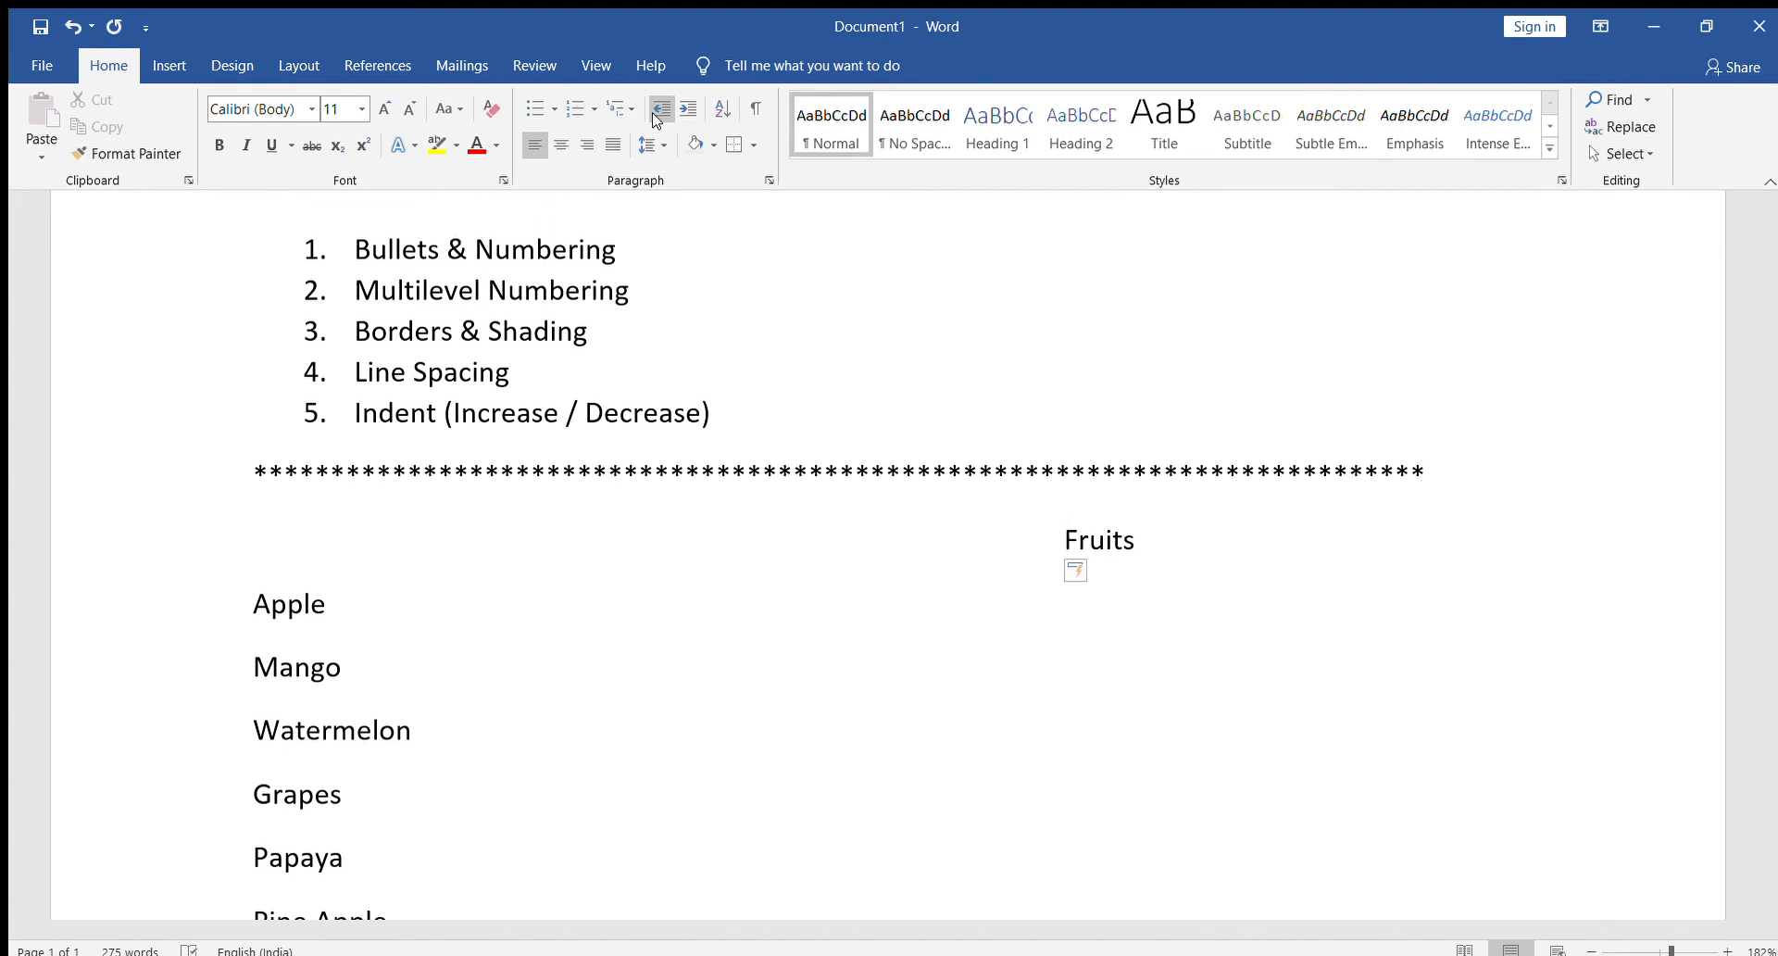
Delete all the tab indentation before "Fruits" so the line starts at the margin
key(BackSpace)
key(BackSpace)
key(BackSpace)
key(BackSpace)
key(BackSpace)
key(BackSpace)
key(BackSpace)
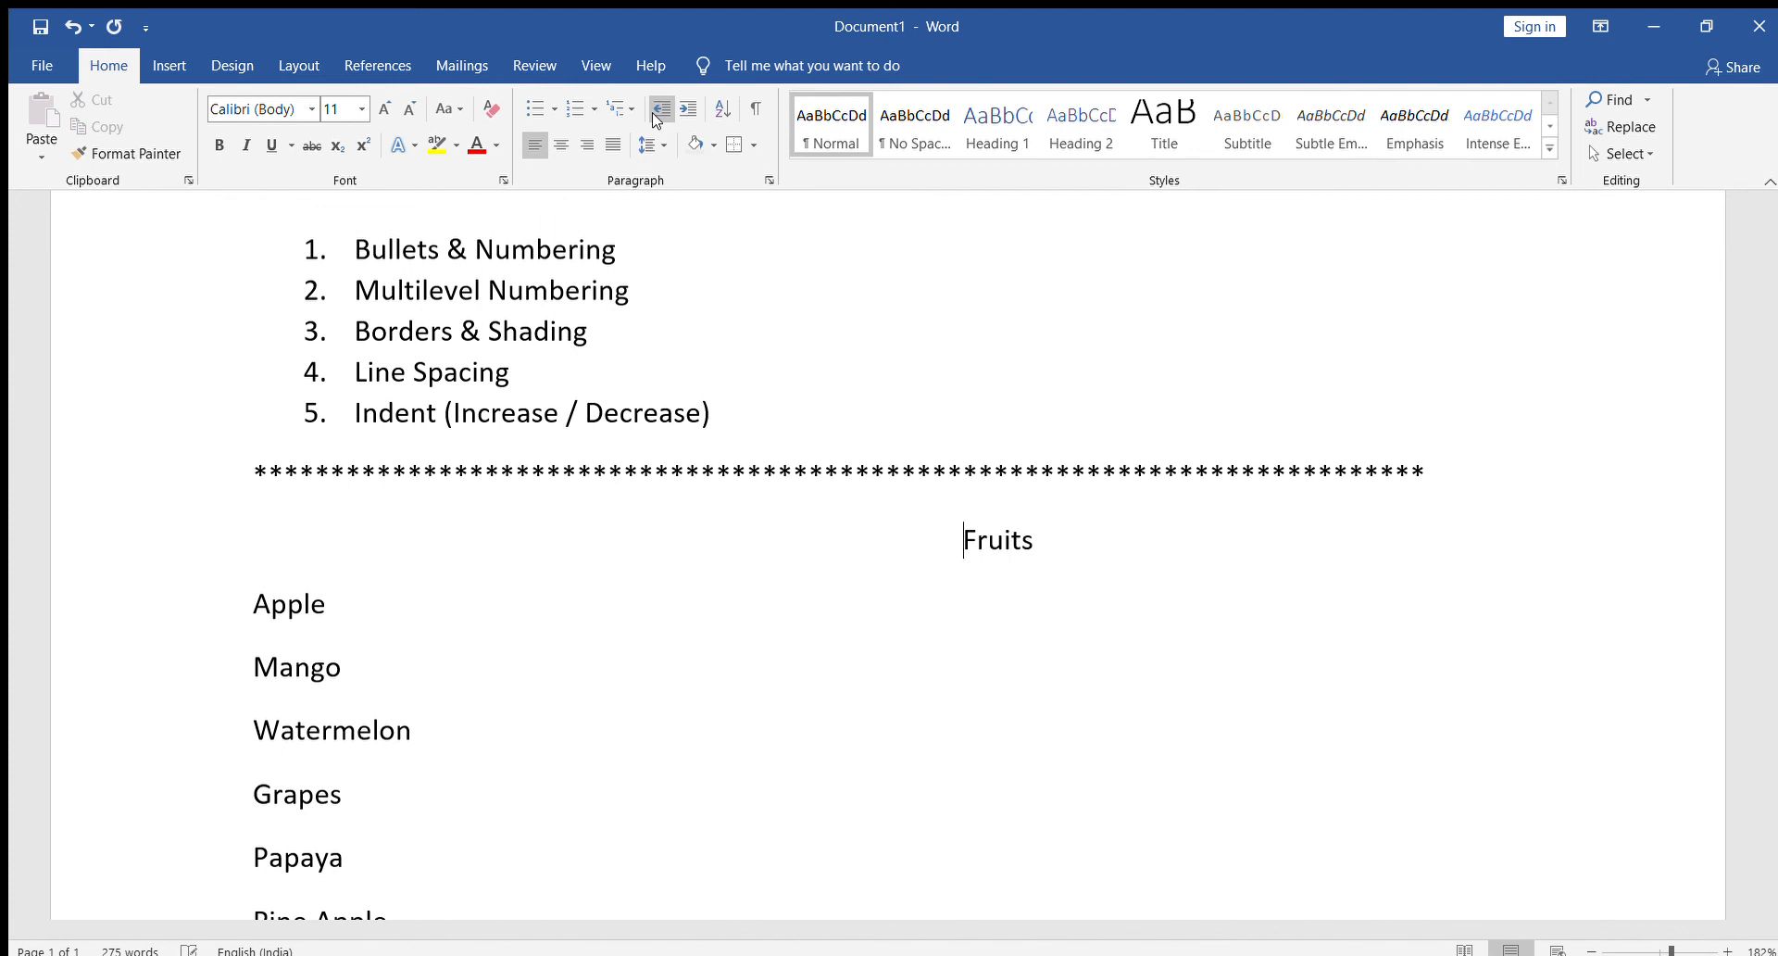
key(BackSpace)
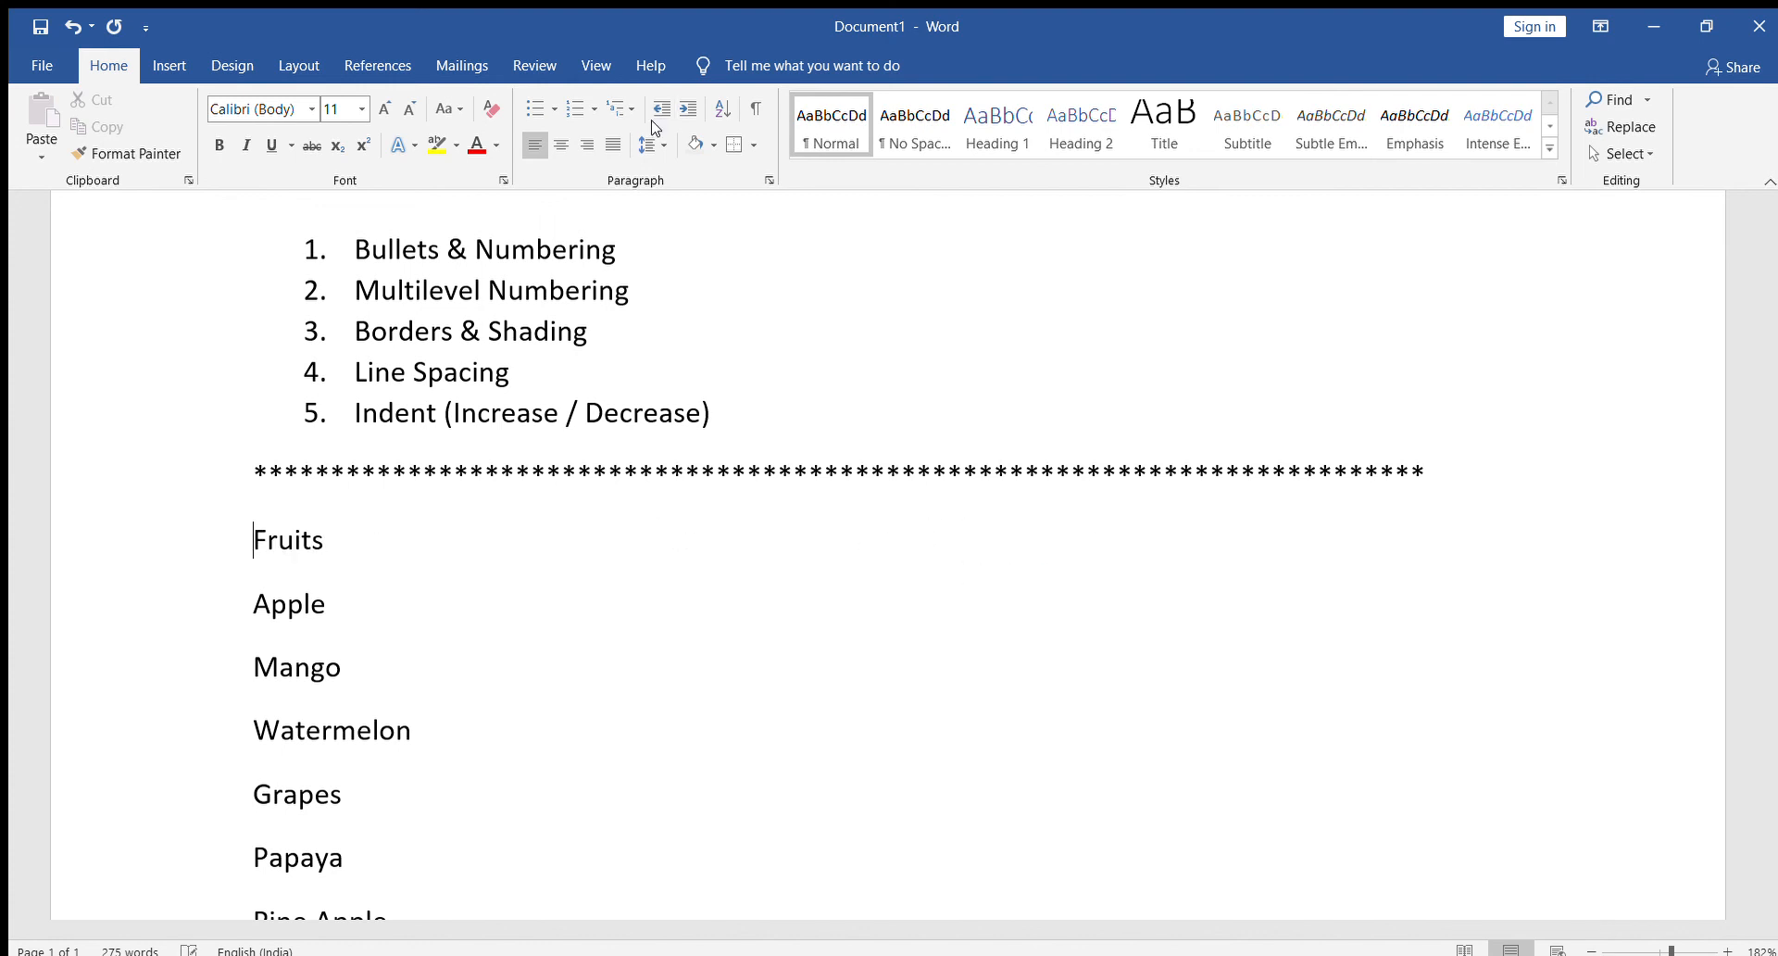
Increase the indent of the "Fruits" line by four levels and decrease it back to the margin
click(687, 110)
click(687, 110)
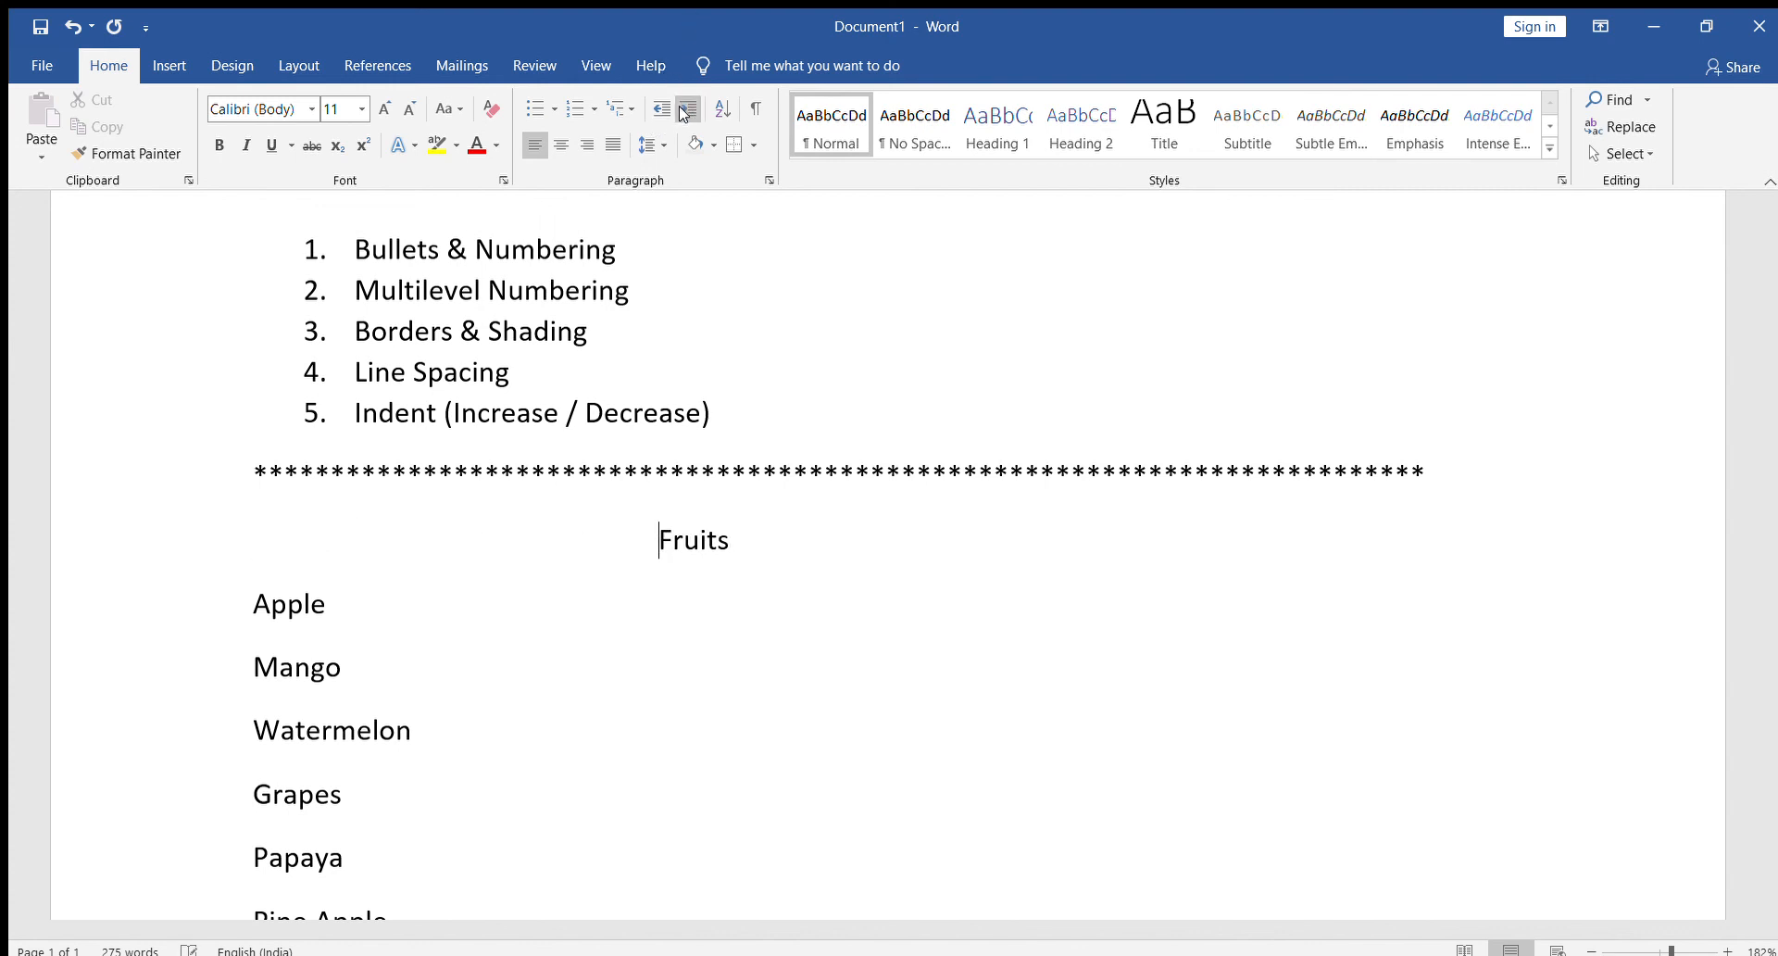
click(658, 111)
click(659, 112)
click(658, 111)
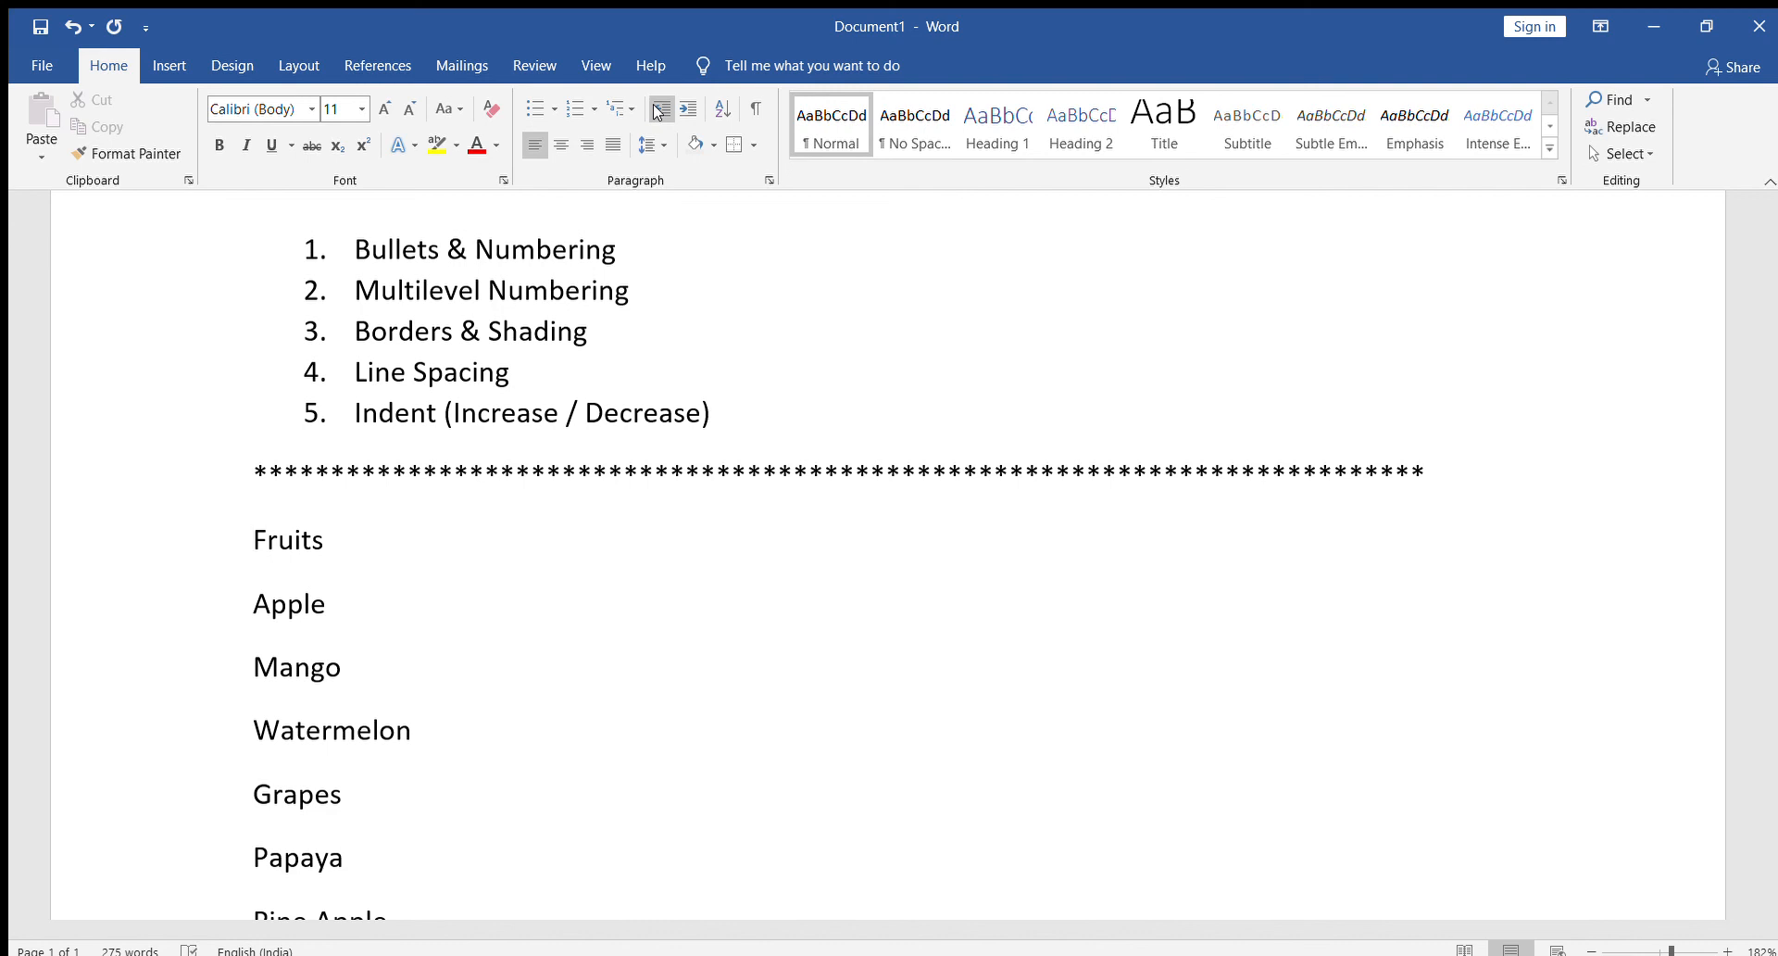